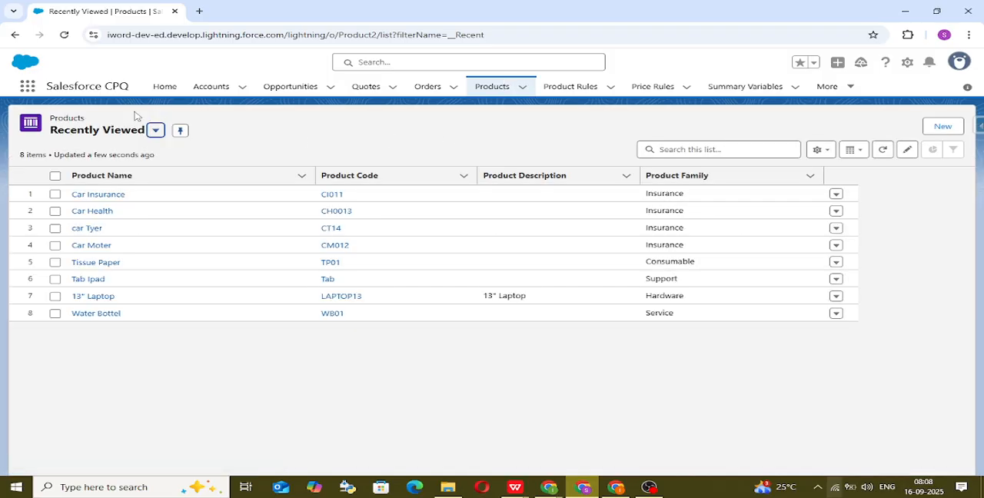
Step: Switch the Products list to the All Products view
click(130, 132)
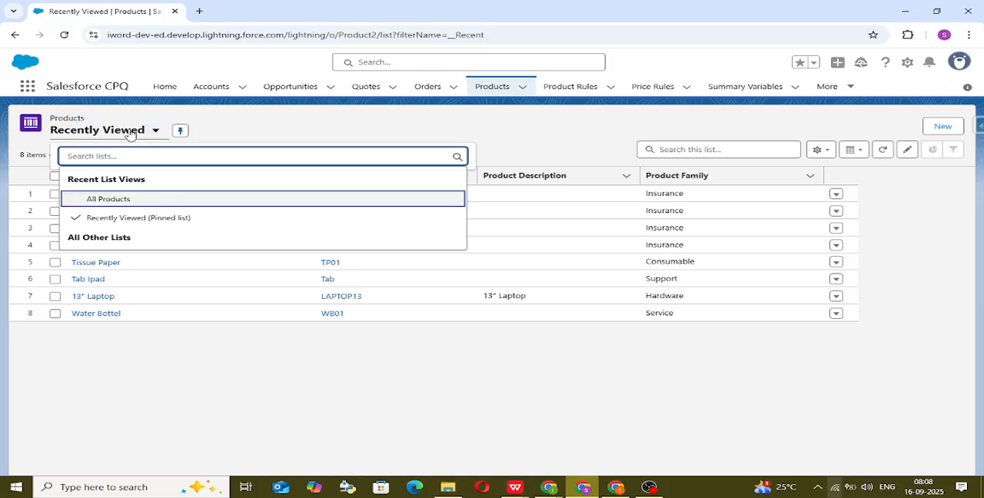
click(180, 199)
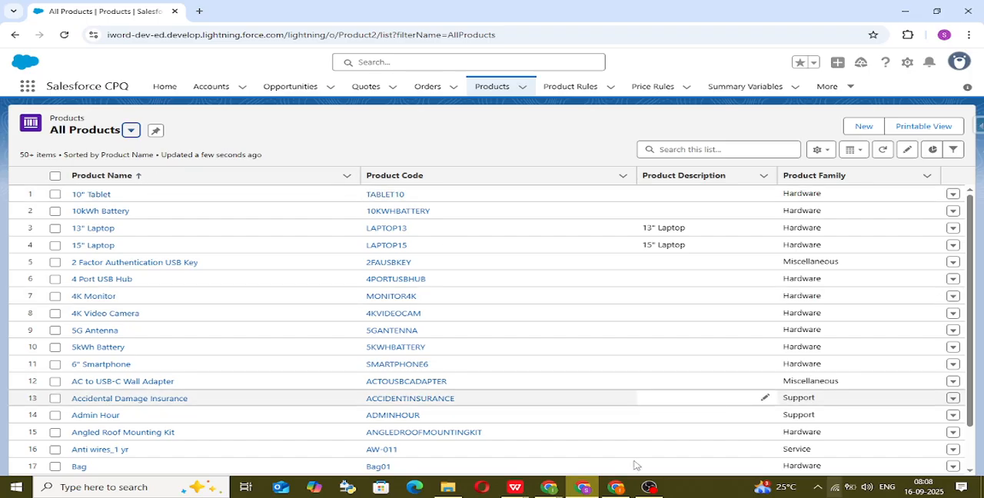
Step: Switch to the Salesforce CPQ Product List workbook in WPS and examine its product name, code, family and price book columns and the task list
mouse_move(516, 492)
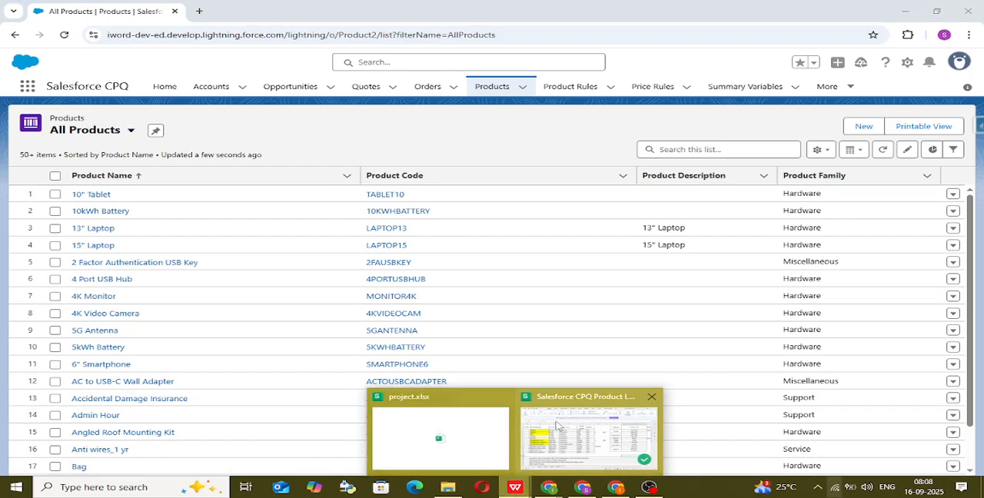
click(558, 419)
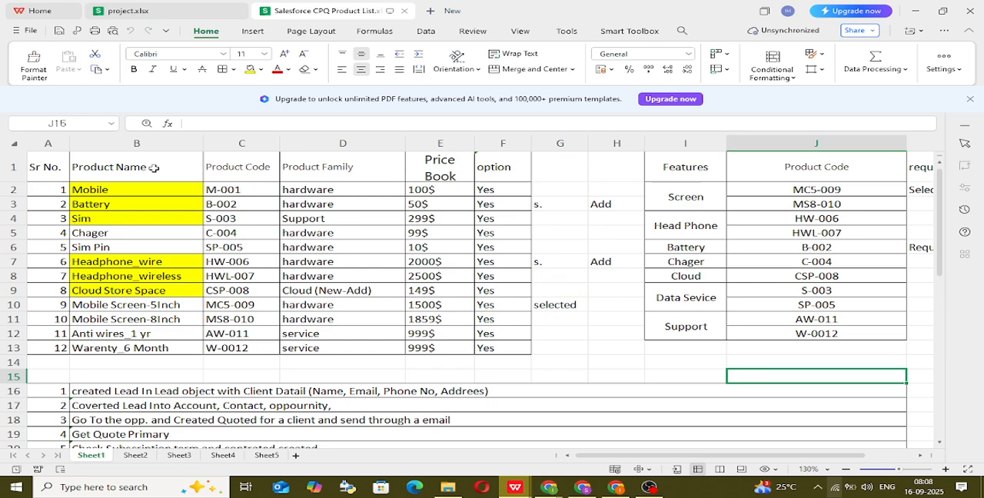
drag(68, 166, 103, 258)
click(198, 222)
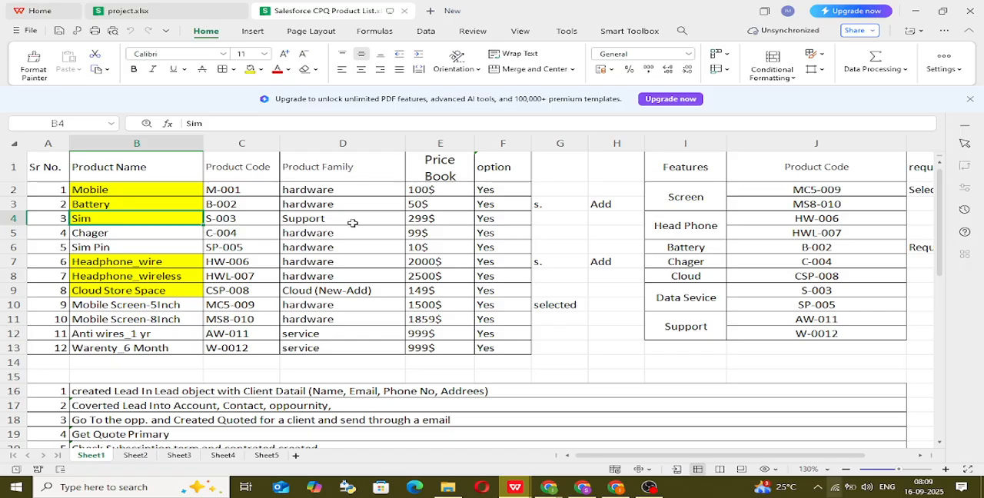
drag(231, 163, 230, 339)
drag(338, 182, 346, 350)
drag(426, 176, 444, 371)
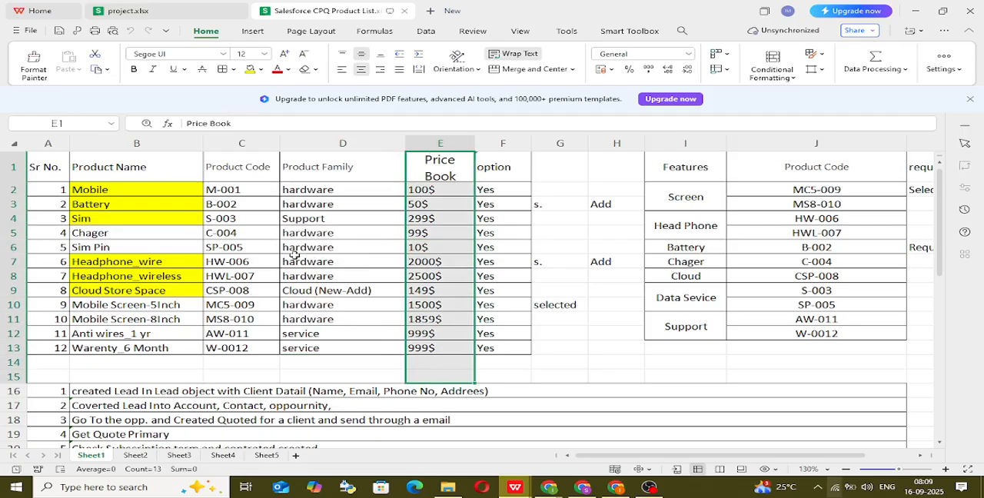
click(34, 170)
click(149, 167)
click(260, 165)
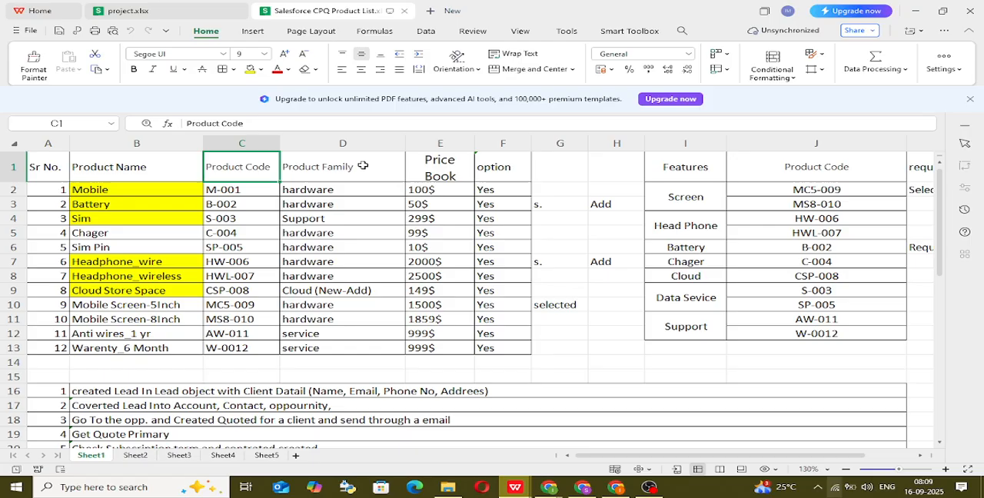
click(338, 166)
click(420, 171)
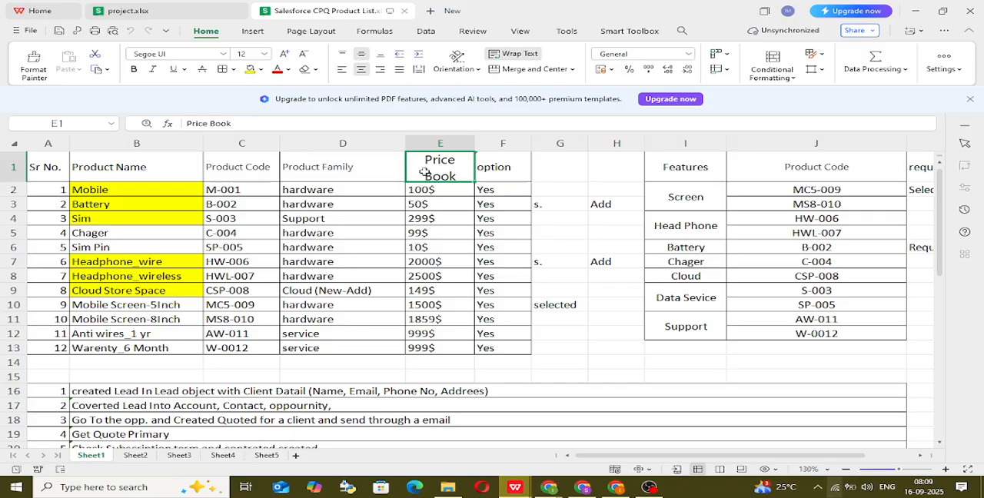
scroll(441, 388, down, 6)
scroll(441, 389, down, 2)
scroll(441, 389, up, 5)
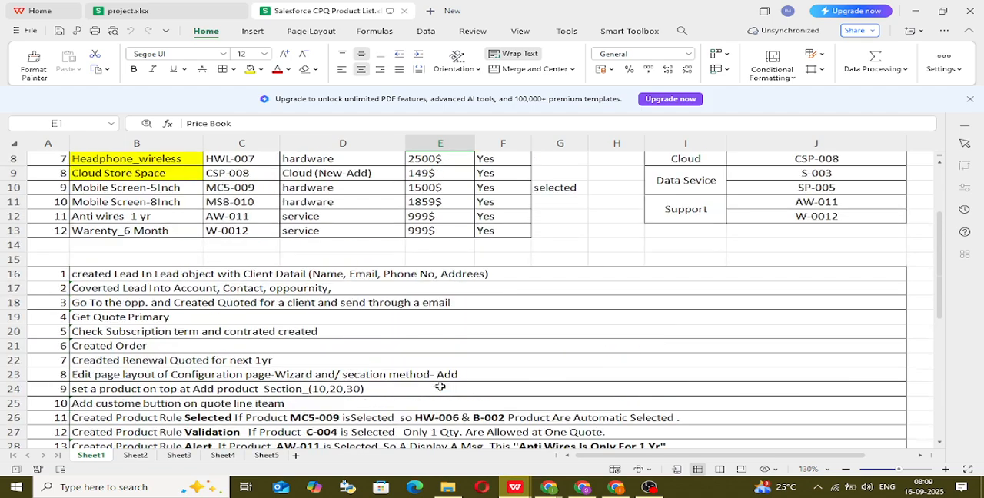
scroll(440, 388, up, 3)
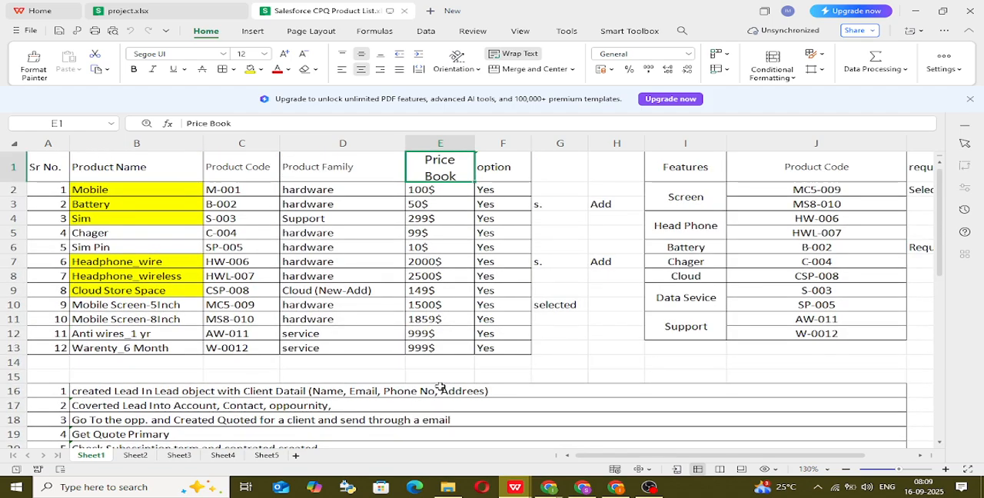
Step: Switch back to Salesforce in Chrome and reload the All Products list
mouse_move(582, 487)
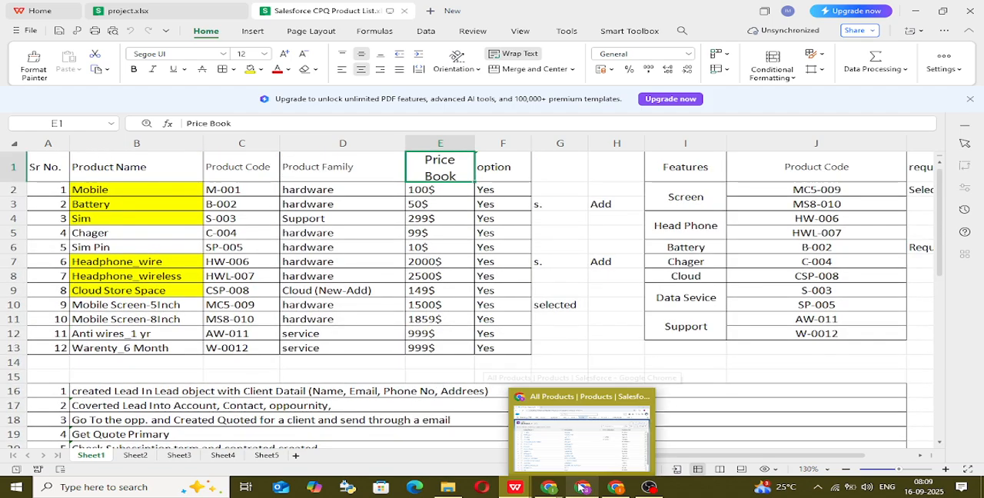
click(592, 443)
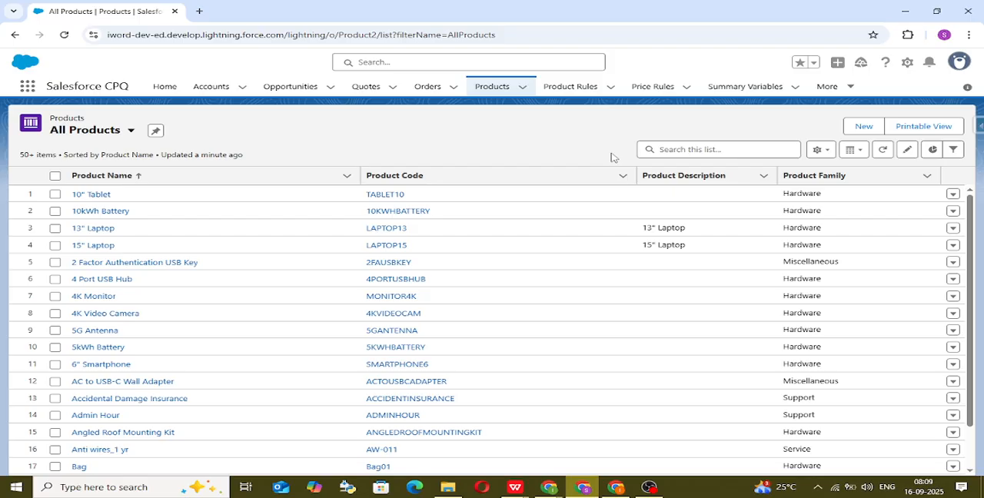
key(F5)
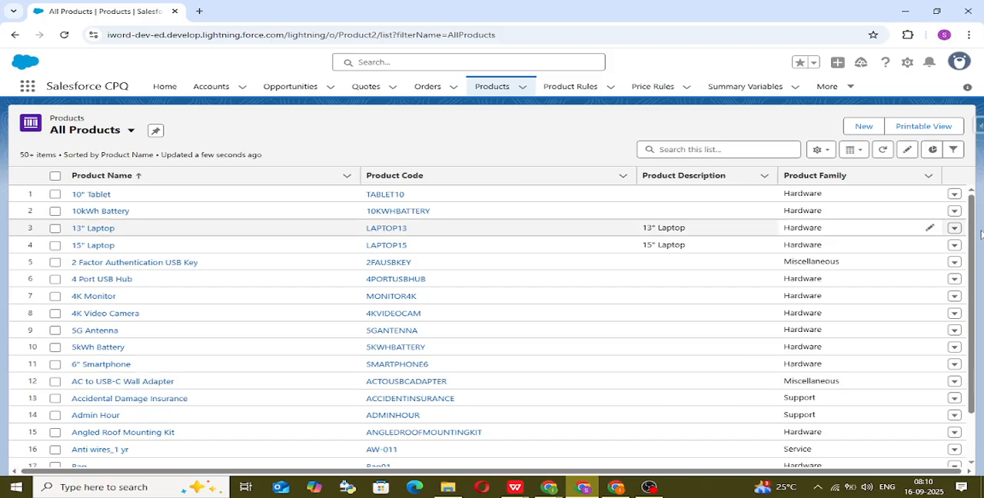
click(854, 130)
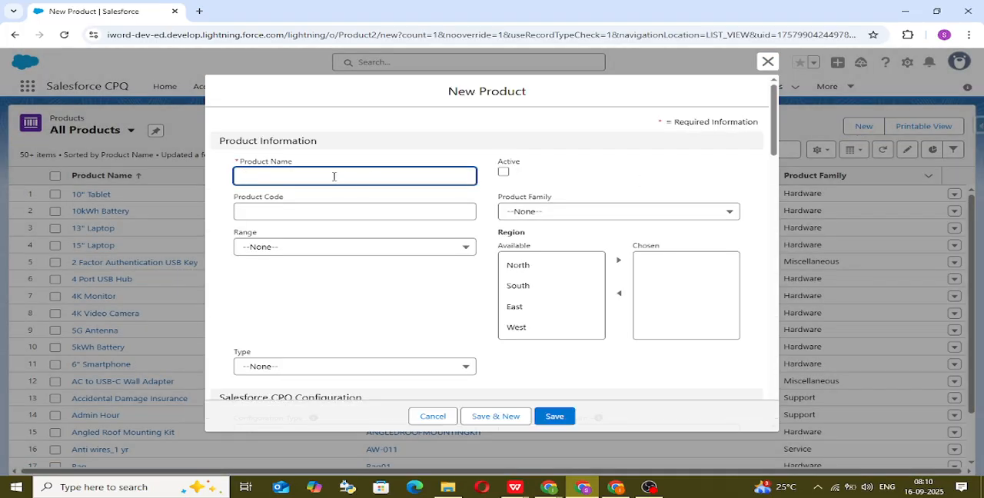
click(333, 176)
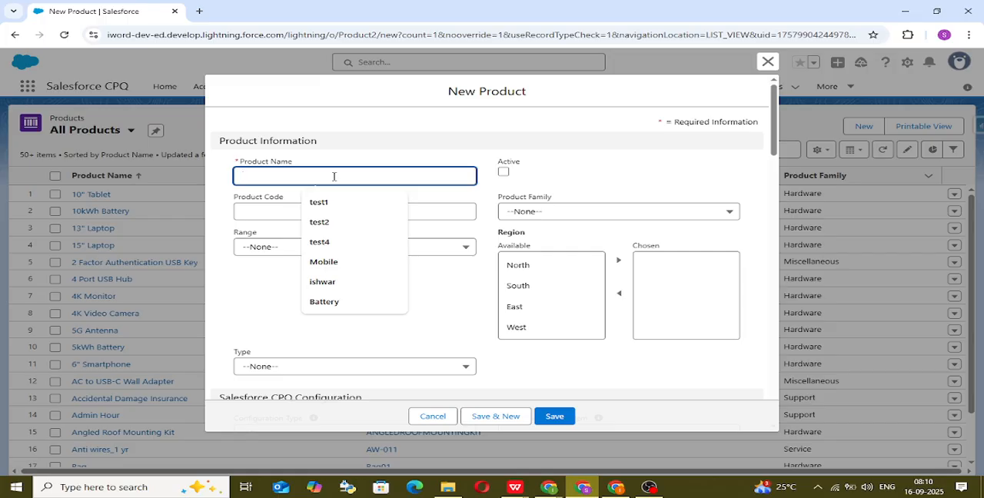
text(Veg)
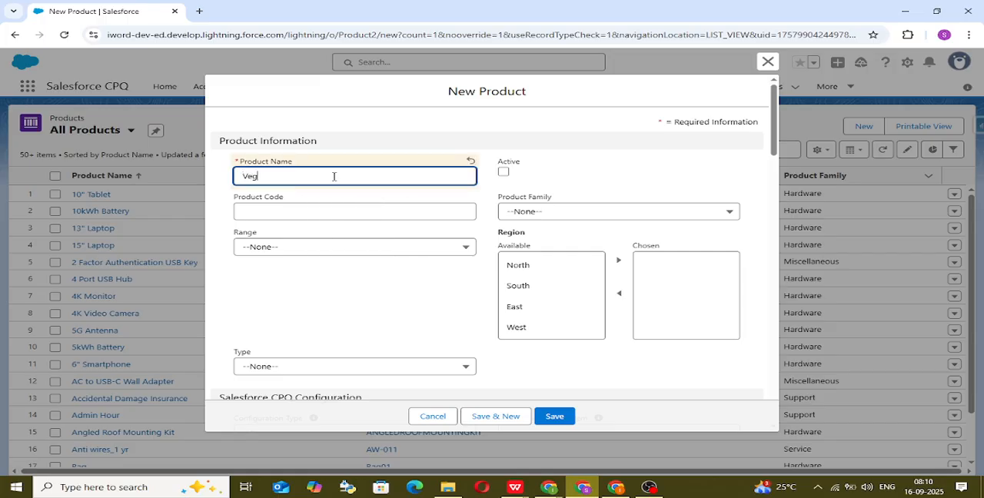
key(BackSpace)
text(Kr)
text(isha)
key(BackSpace)
text(num Thali)
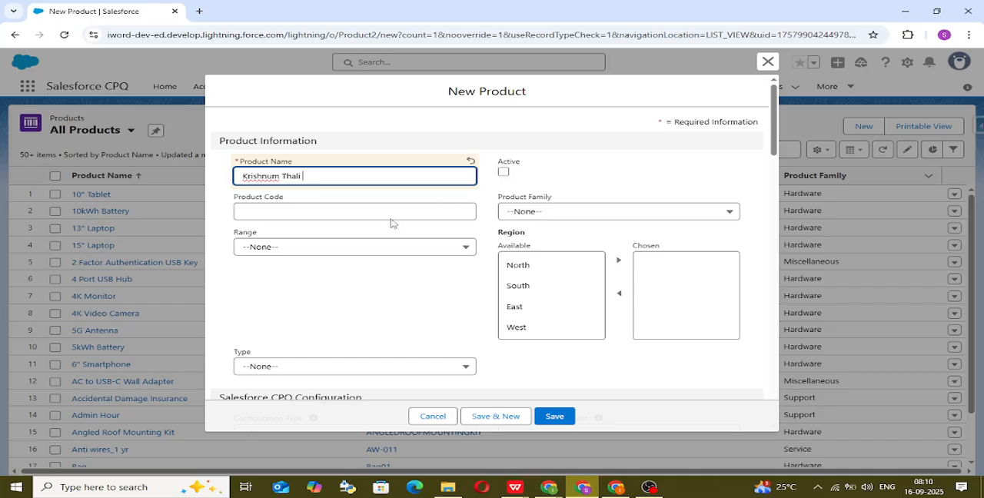
click(504, 171)
click(391, 213)
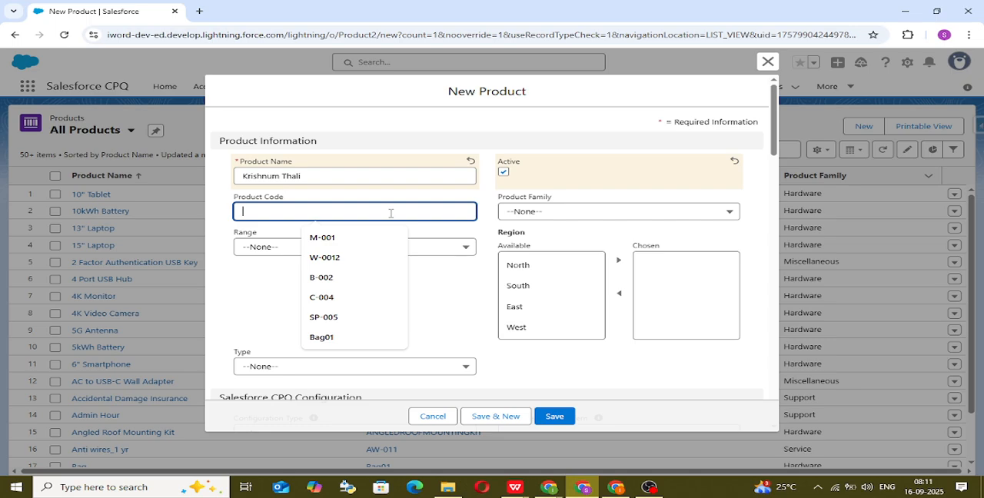
text(KT)
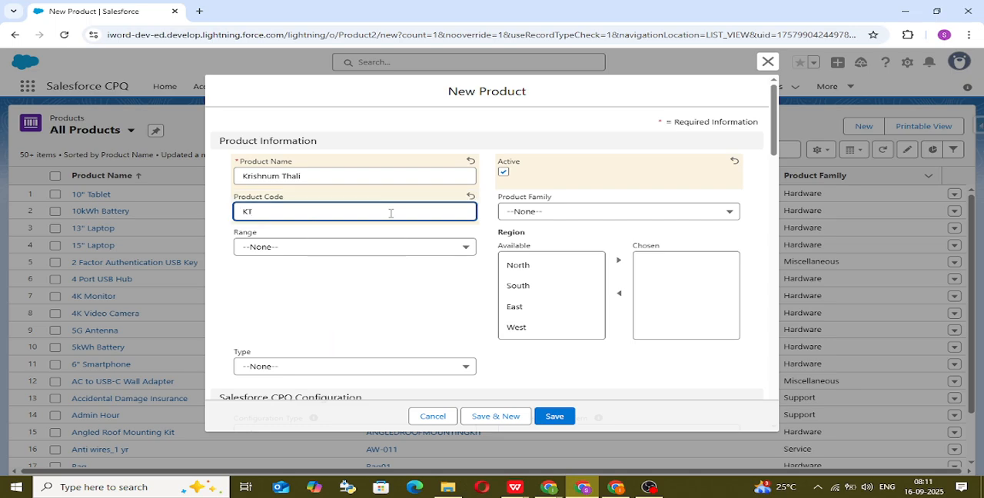
text(00)
click(582, 209)
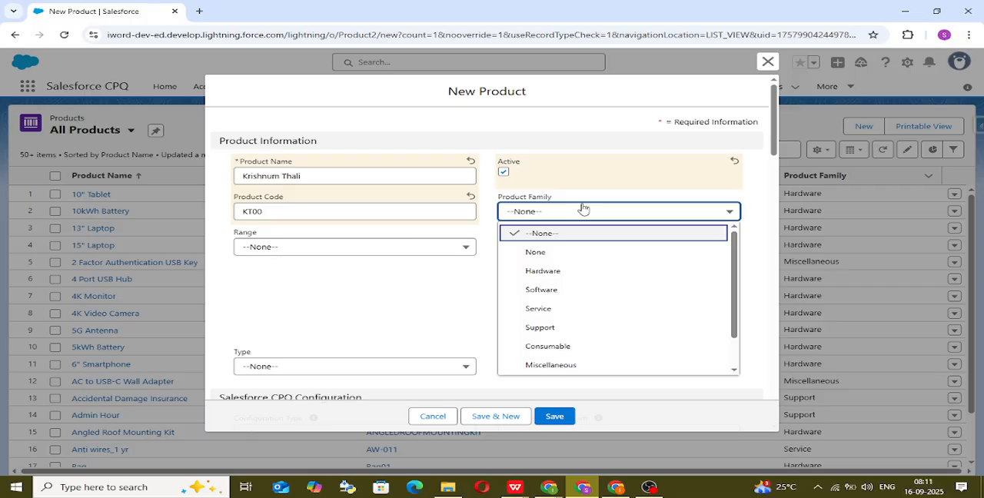
scroll(583, 280, down, 1)
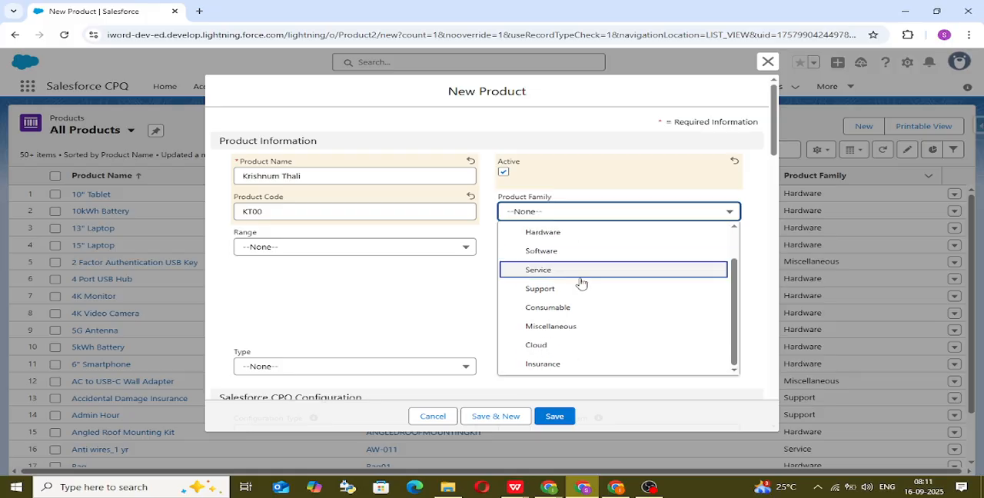
click(253, 212)
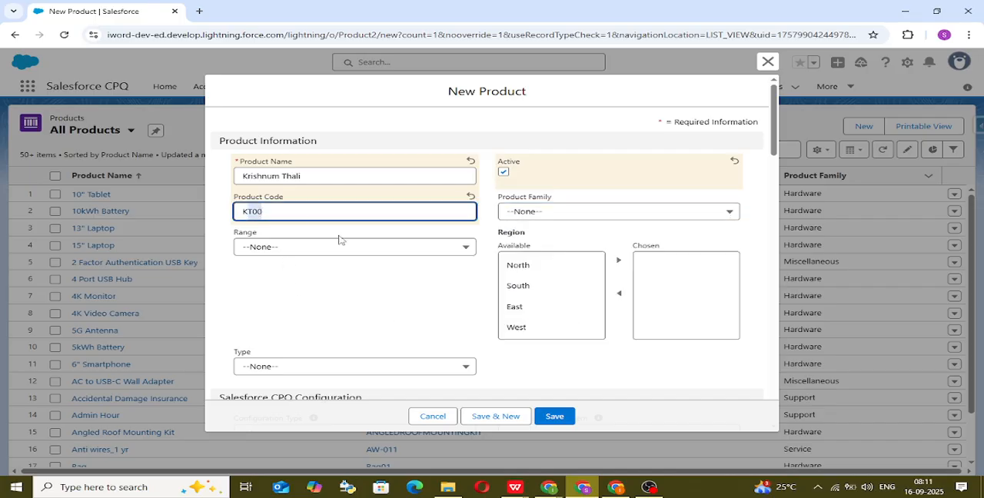
click(604, 215)
scroll(632, 277, down, 2)
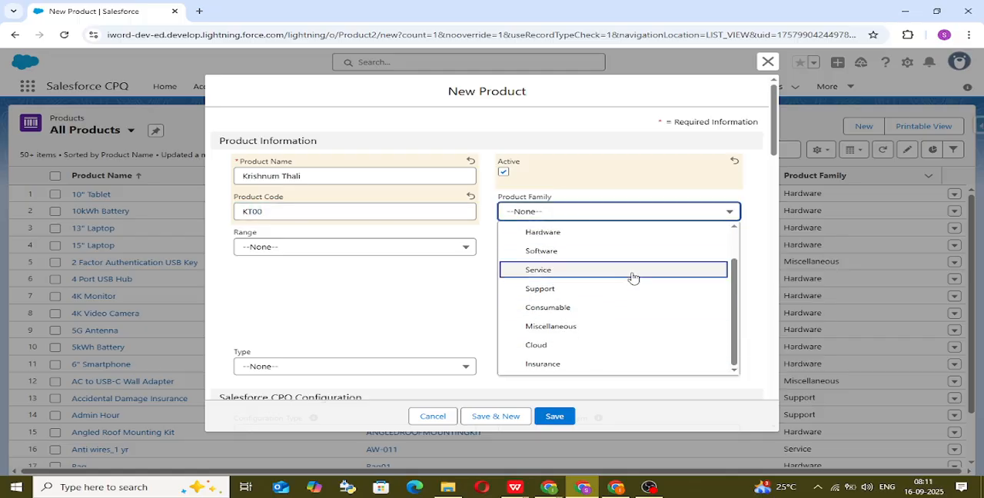
scroll(618, 297, up, 2)
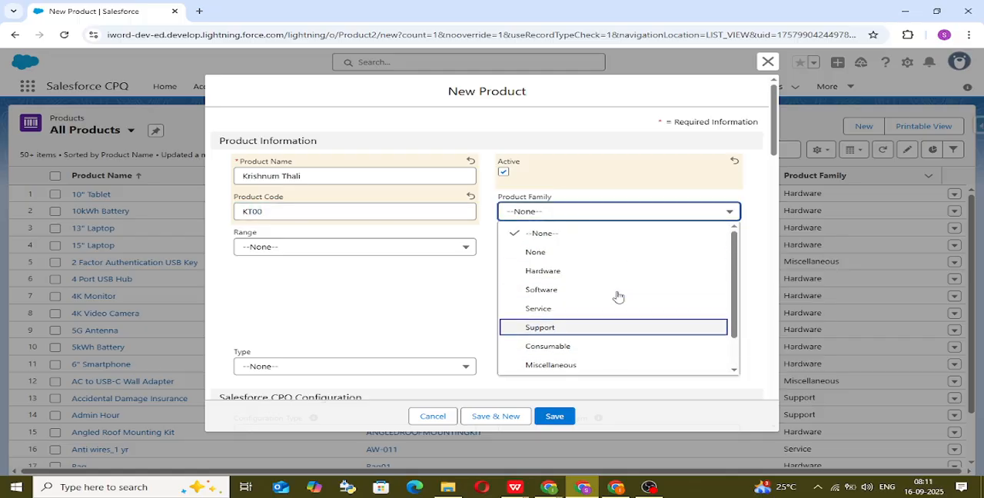
scroll(585, 318, down, 1)
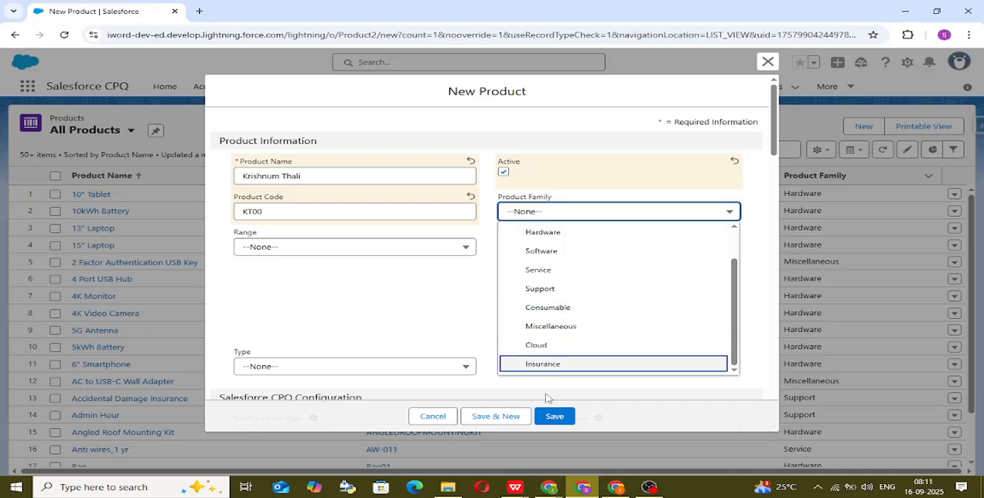
click(415, 419)
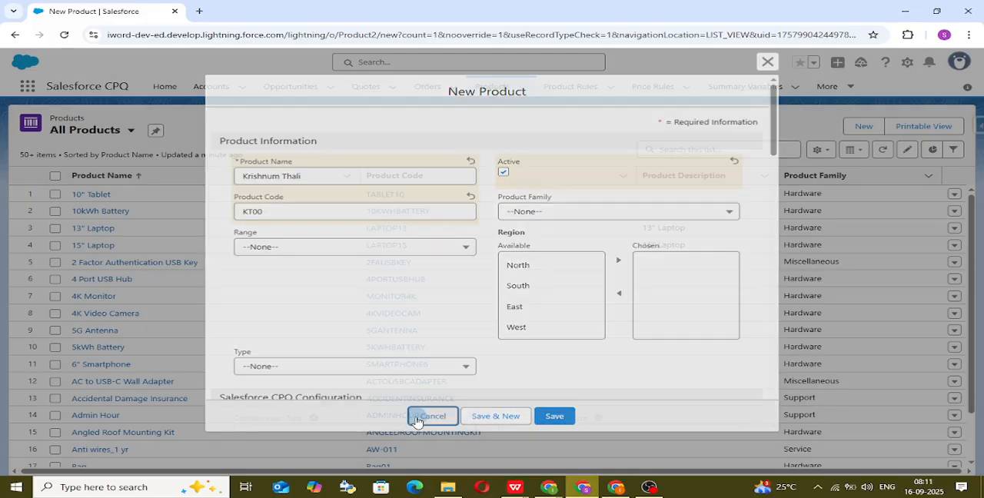
click(907, 63)
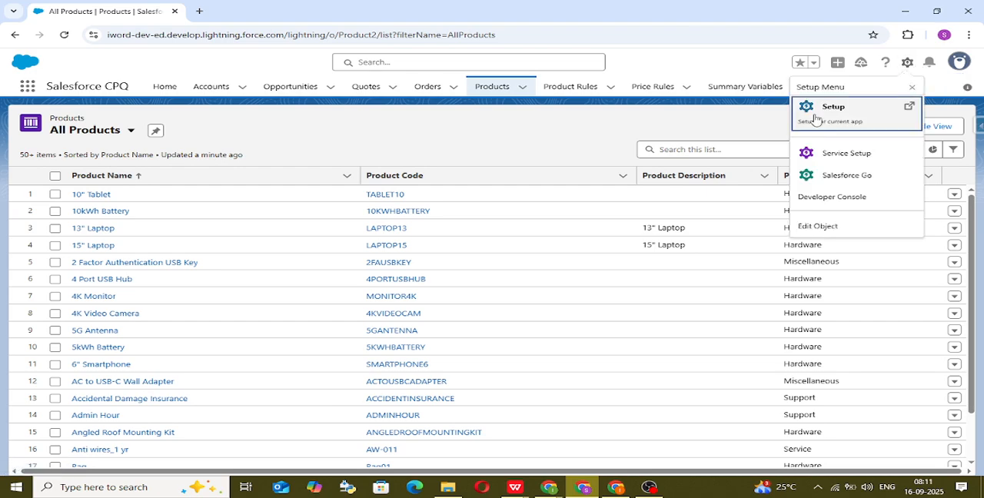
right_click(129, 9)
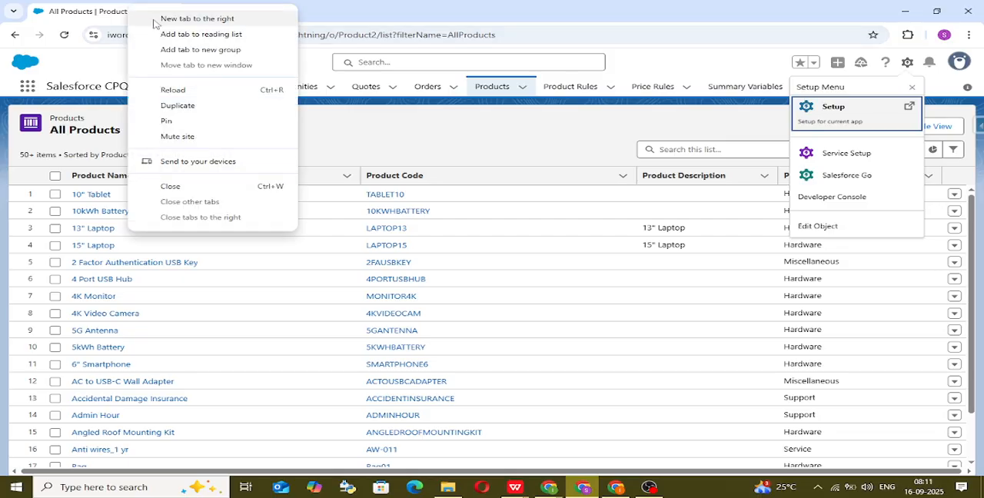
click(177, 105)
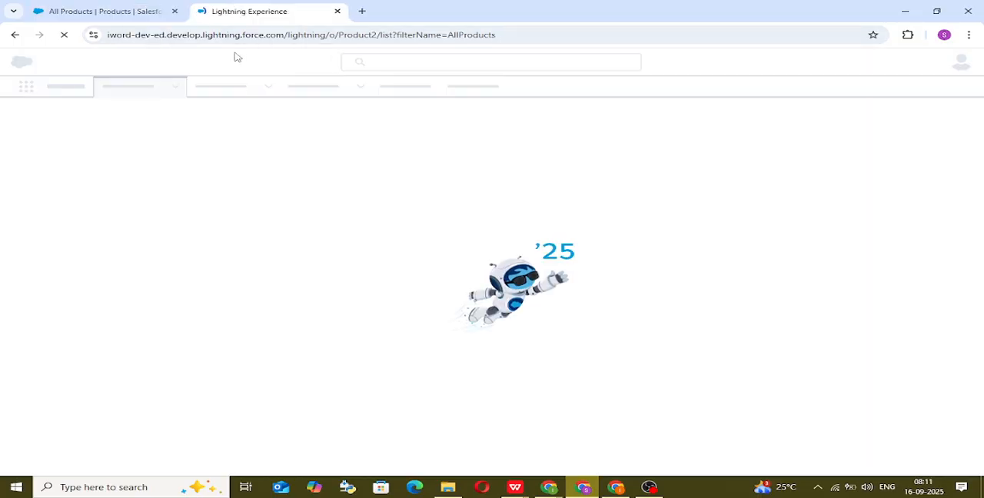
click(73, 9)
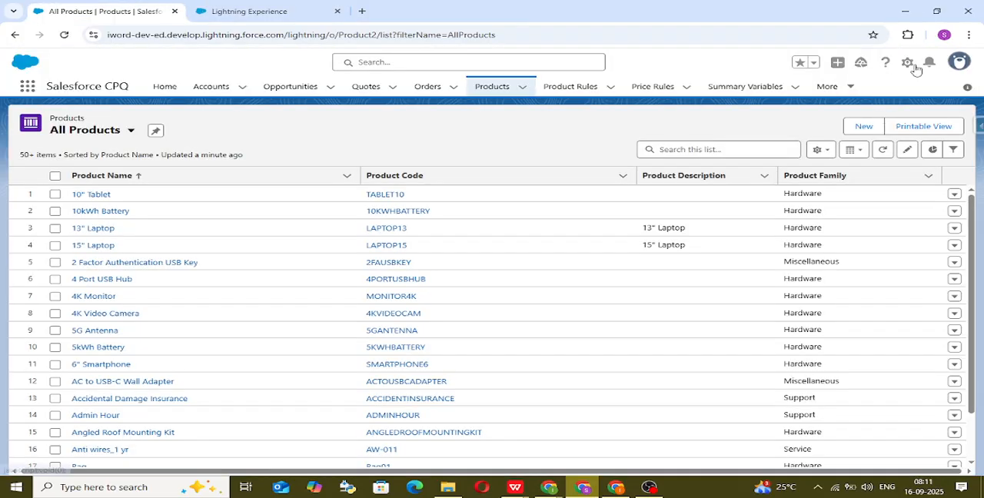
Step: Open the Object Manager in Salesforce Setup and search its objects for "product"
click(914, 67)
click(833, 123)
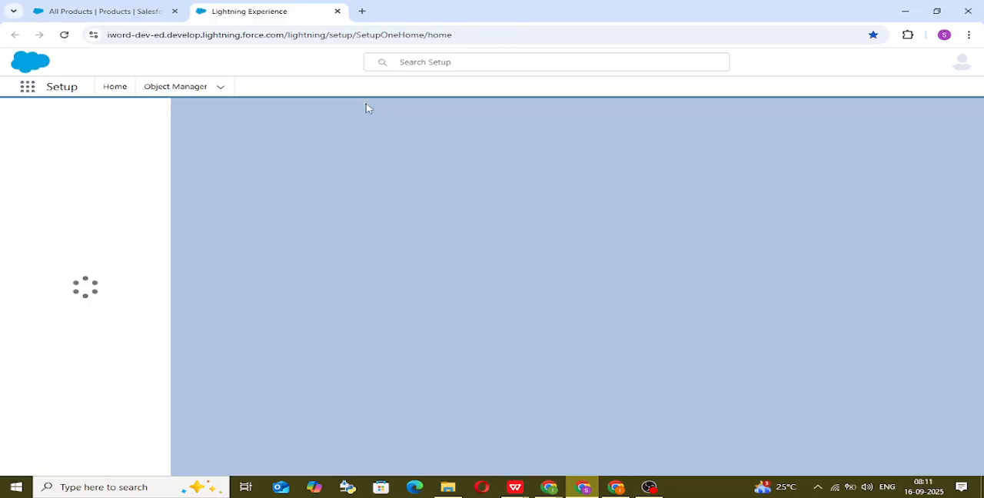
click(212, 88)
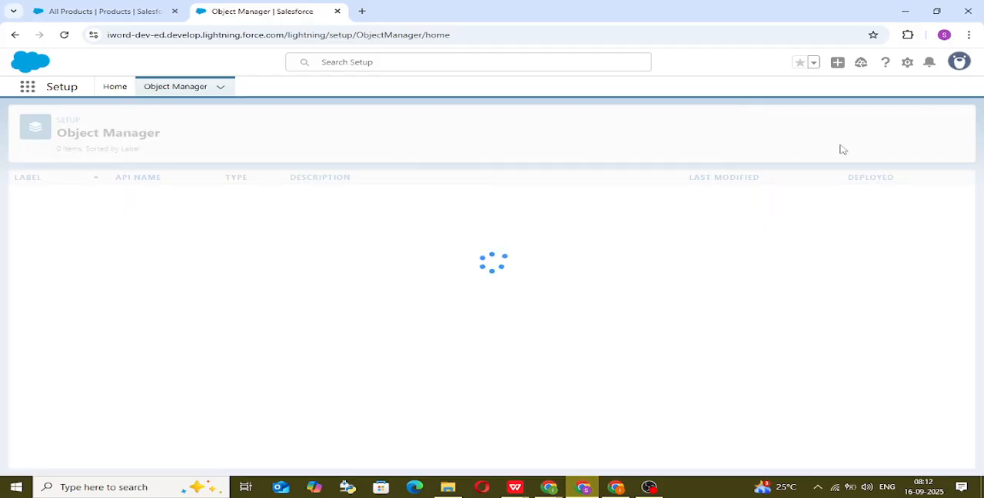
click(708, 123)
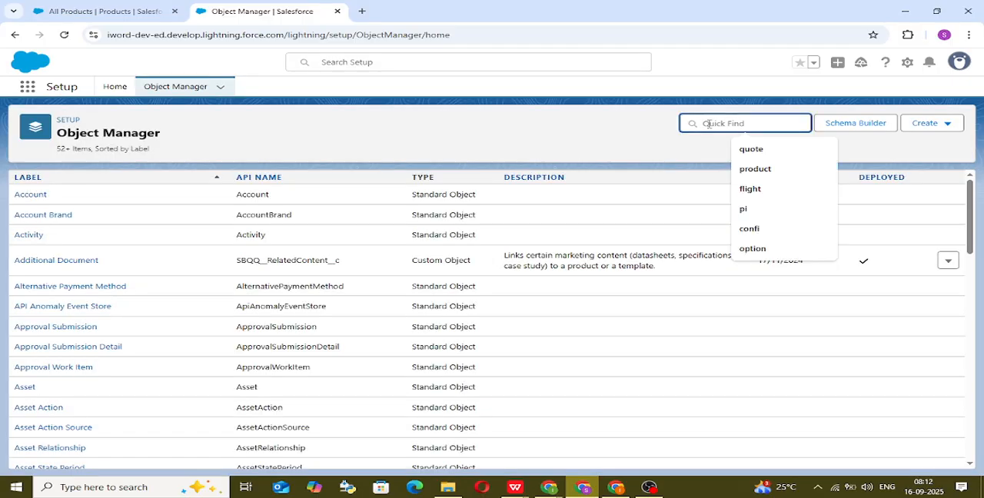
text(p)
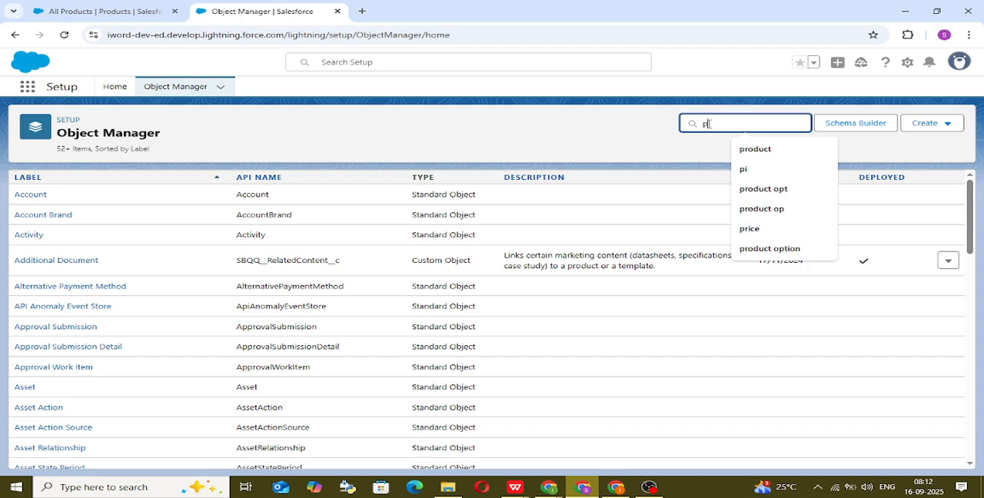
text(roduct)
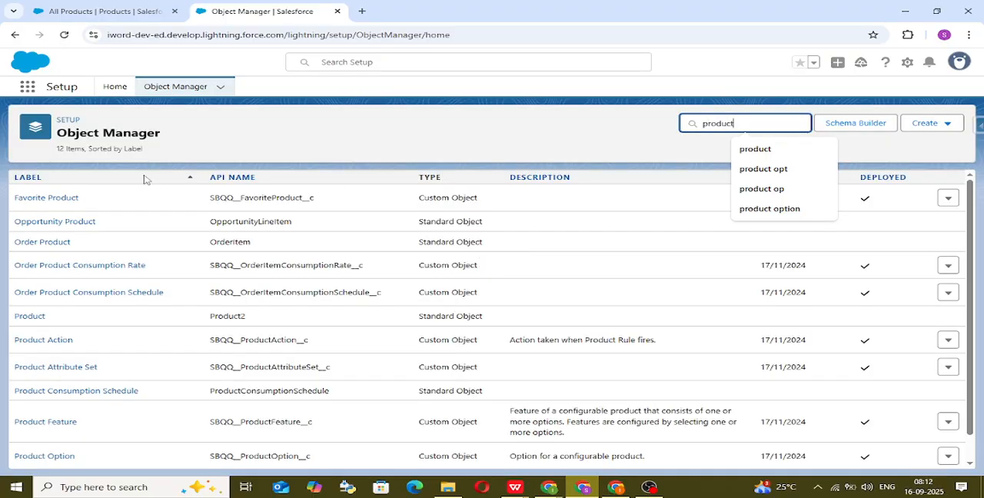
Step: Open the Product Family field from the Product object's fields and relationships
click(34, 315)
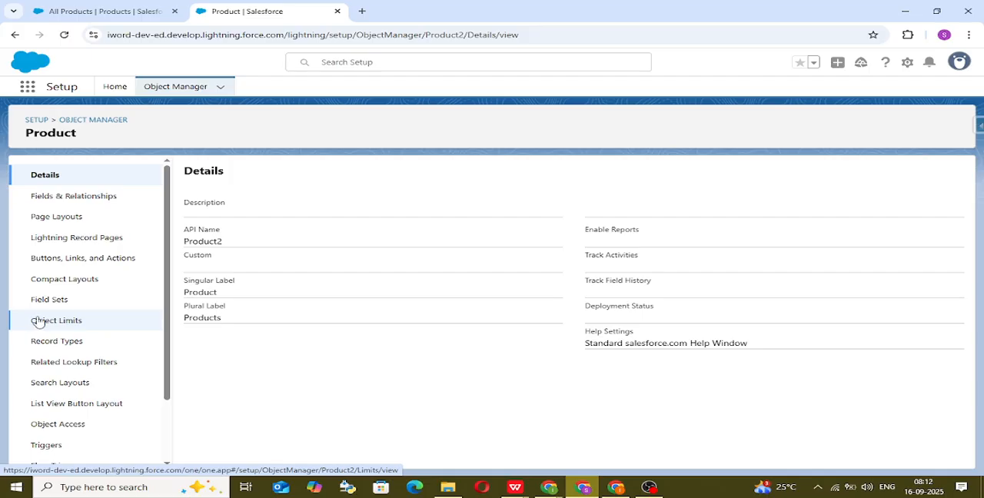
click(70, 197)
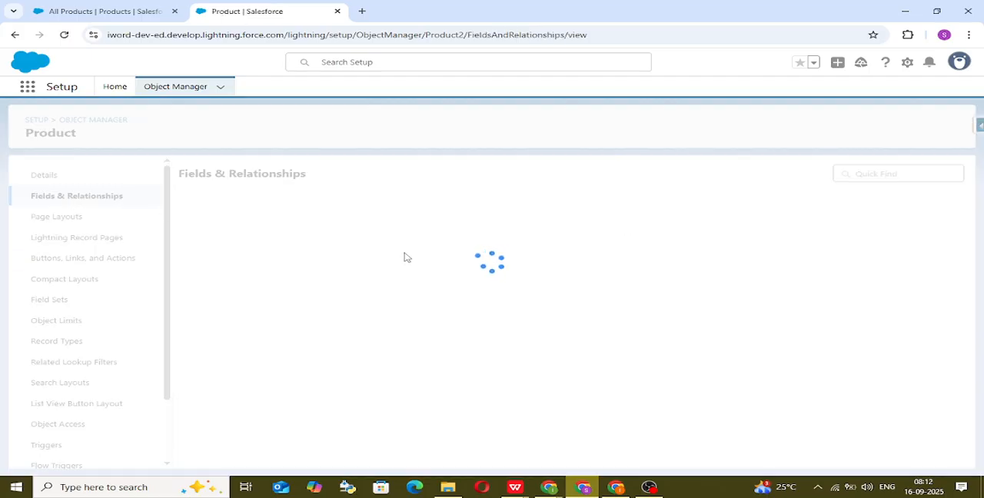
scroll(276, 368, down, 7)
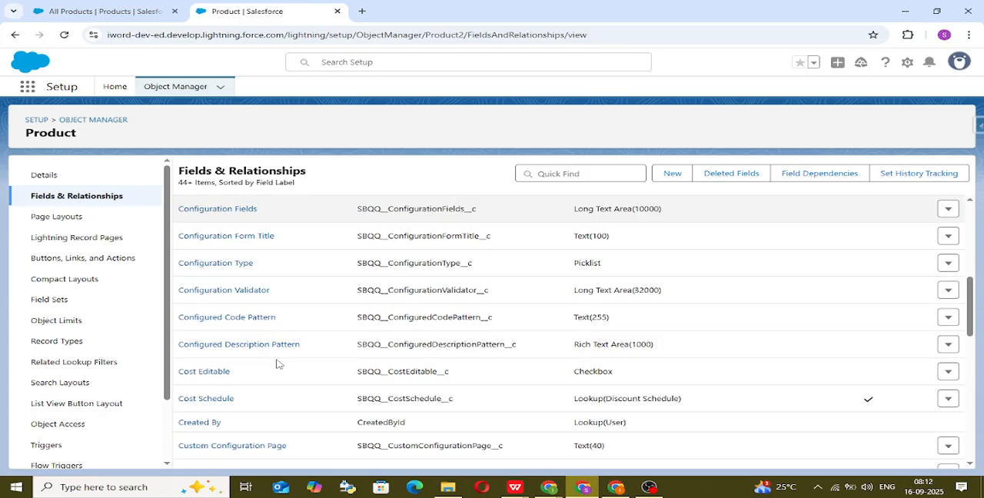
scroll(278, 366, down, 6)
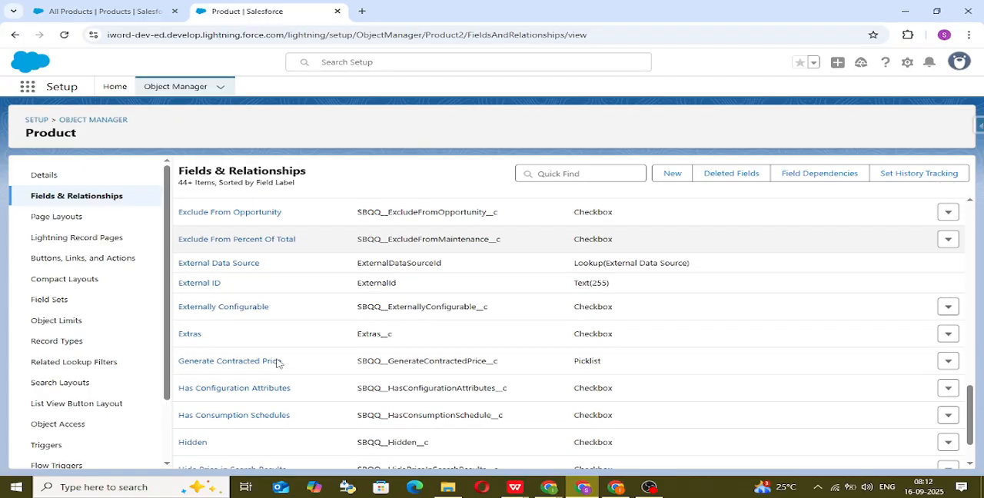
scroll(278, 363, down, 3)
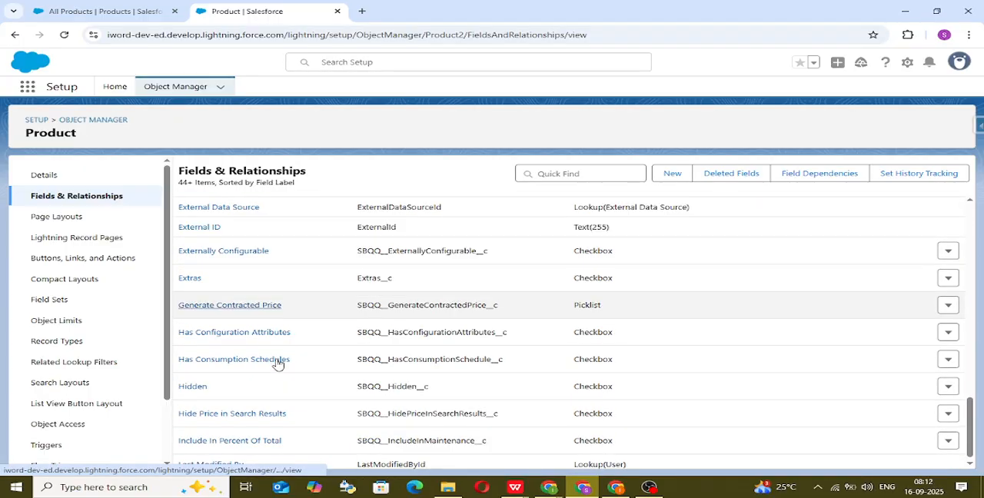
scroll(278, 364, down, 7)
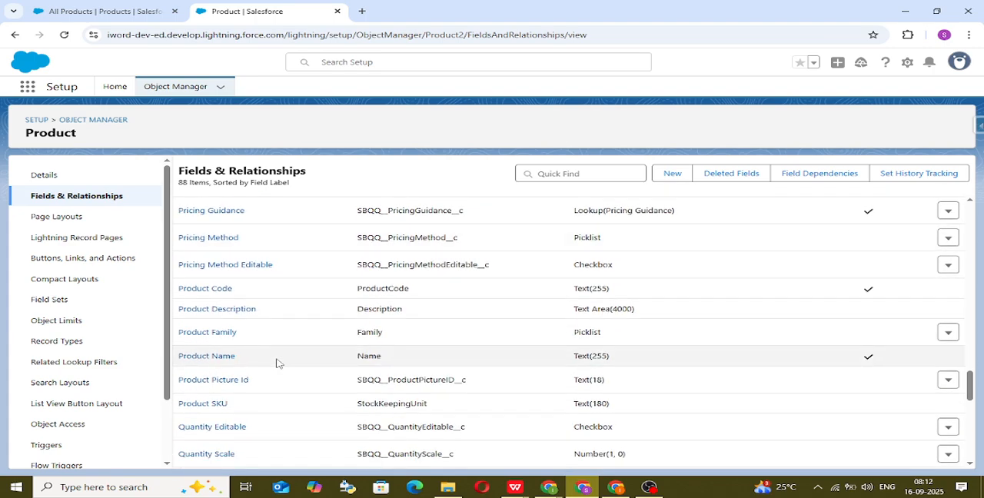
click(187, 335)
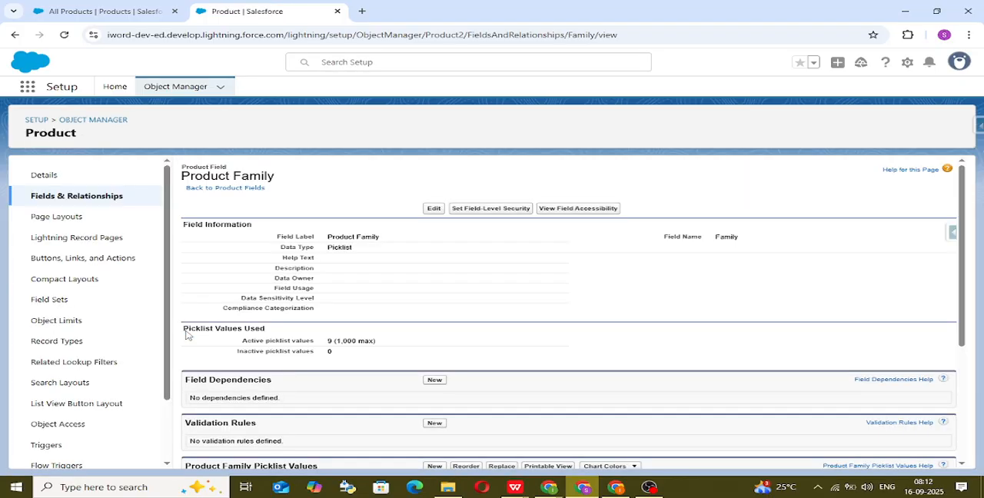
Step: Add the value Food to the Product Family picklist and save it
scroll(448, 339, down, 5)
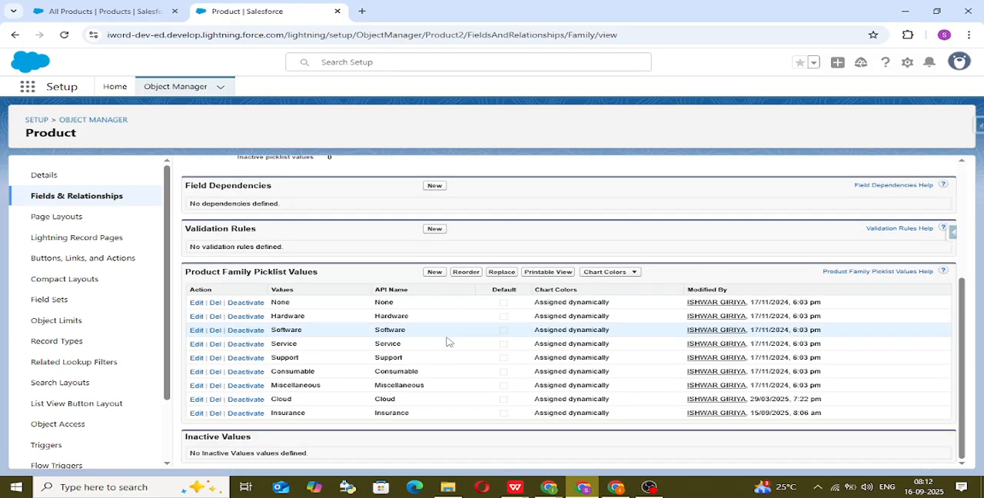
click(435, 272)
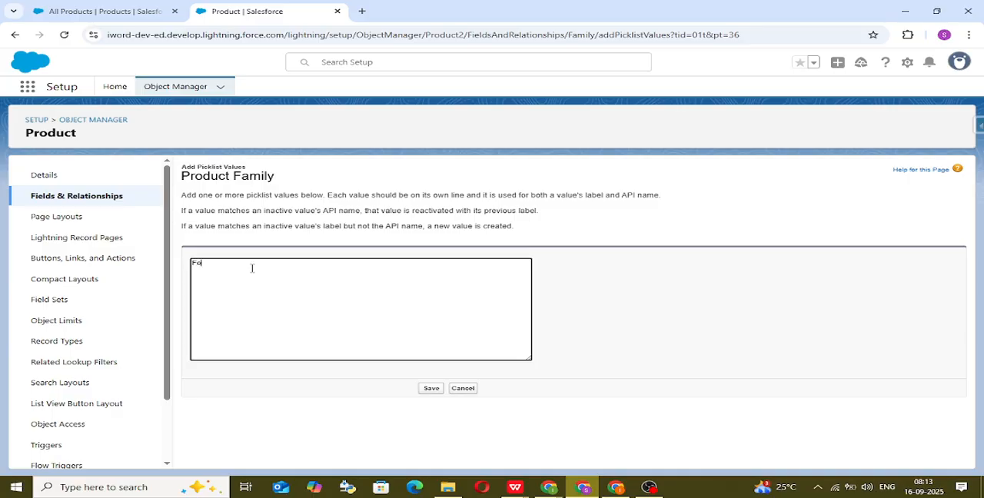
text(Food)
click(433, 389)
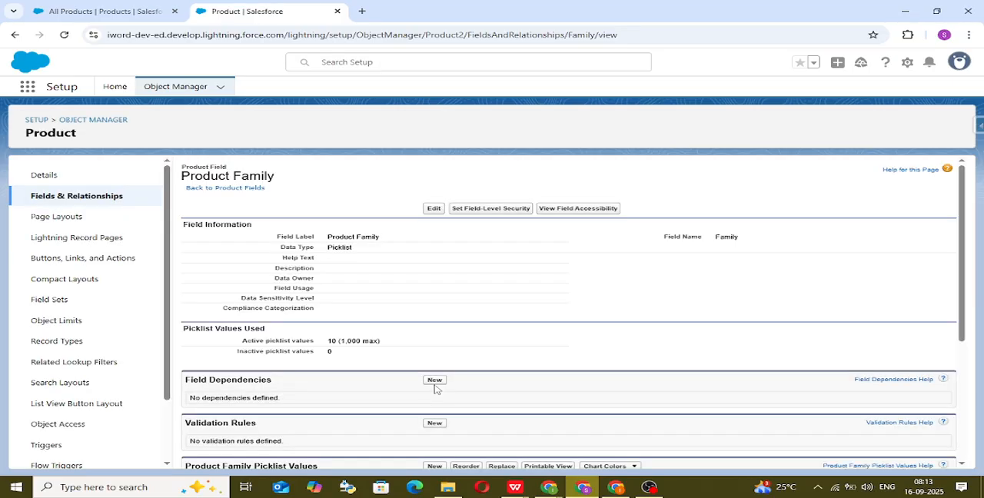
scroll(466, 340, down, 3)
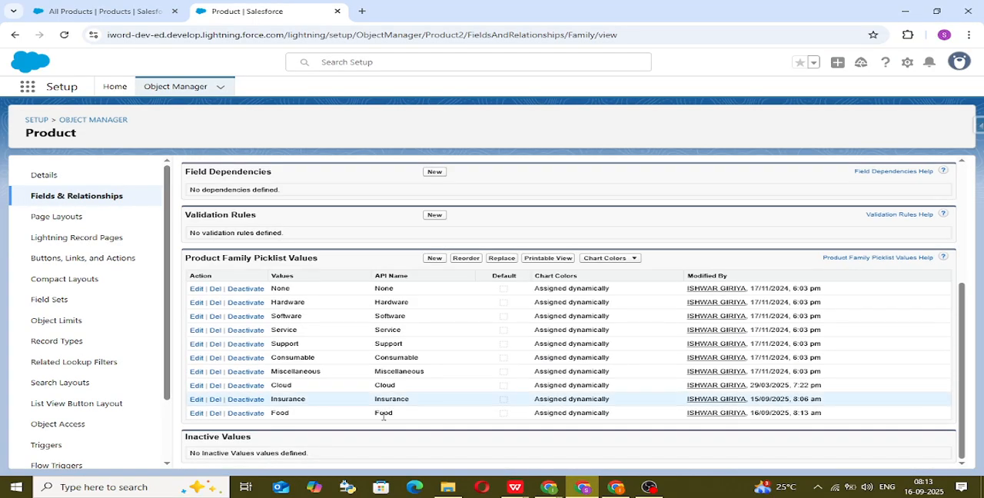
Step: Start a new product from the reloaded All Products list and check its Product Family options for Food
click(75, 10)
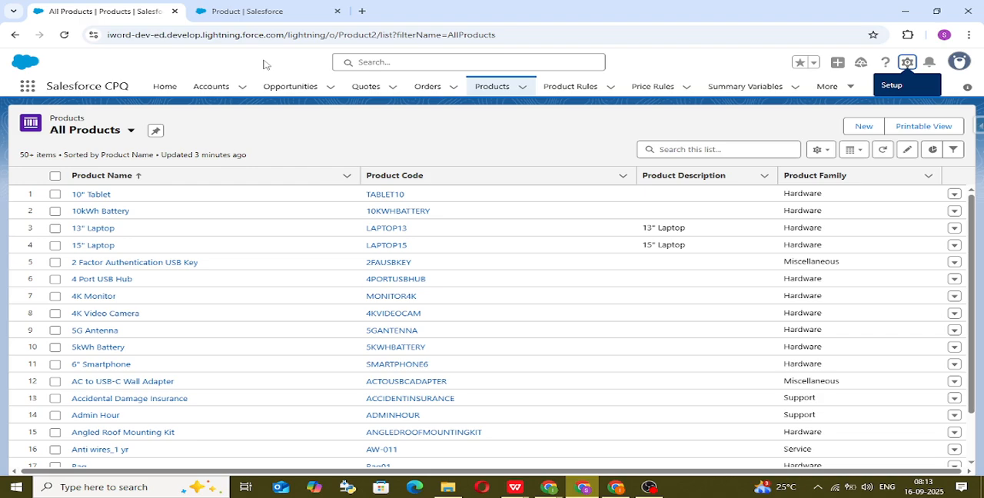
click(64, 36)
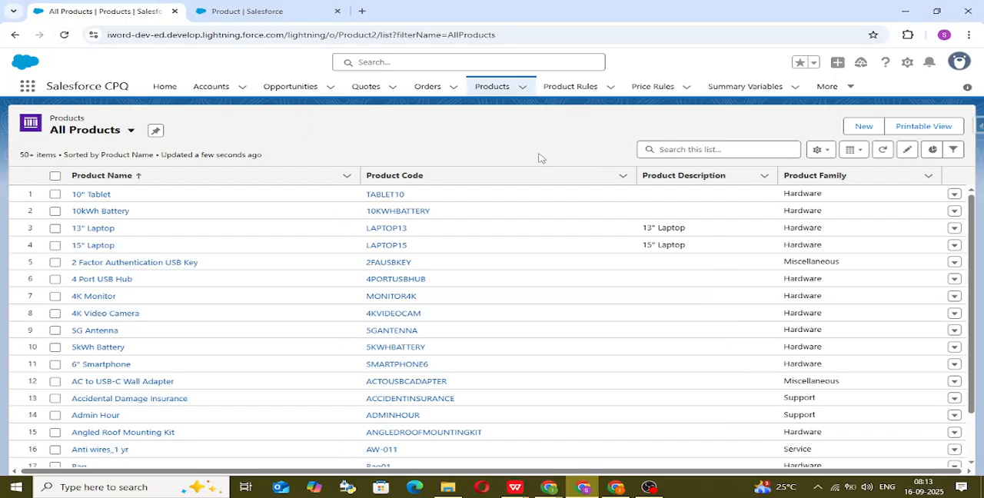
click(860, 131)
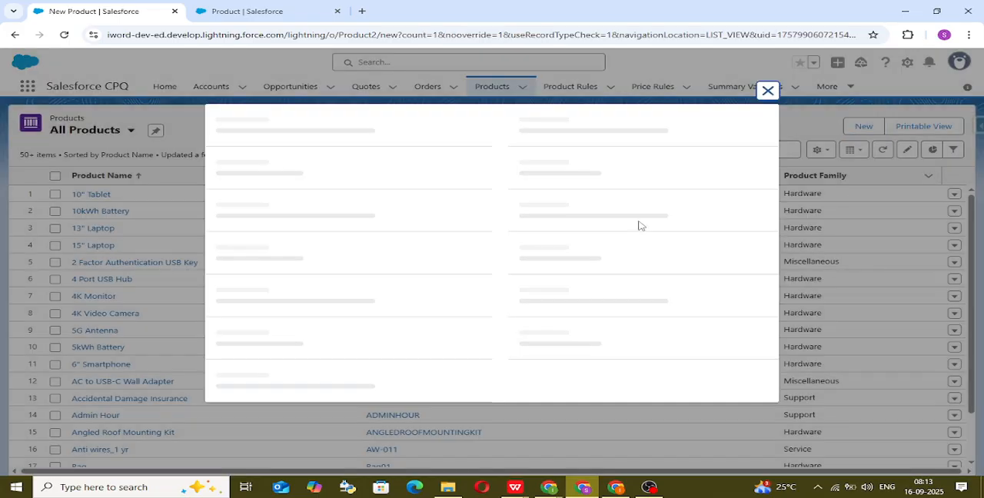
click(608, 222)
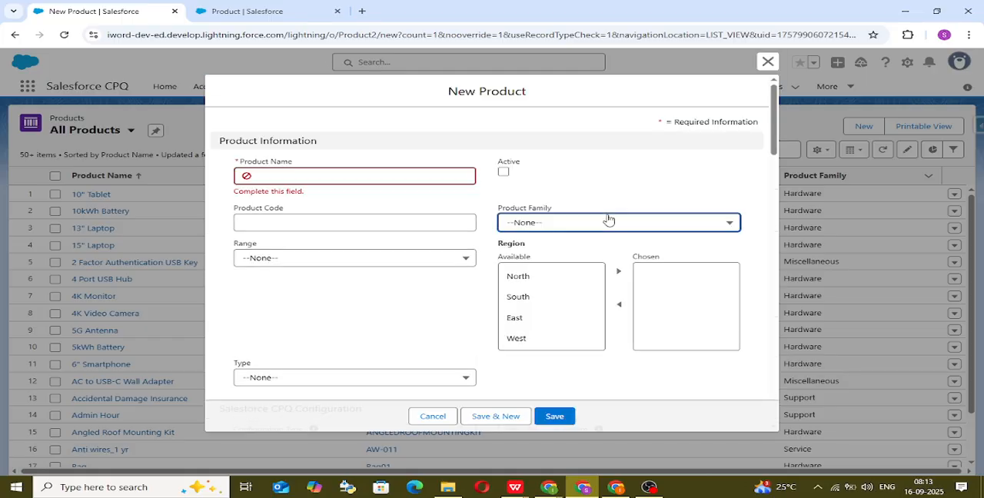
scroll(598, 354, down, 2)
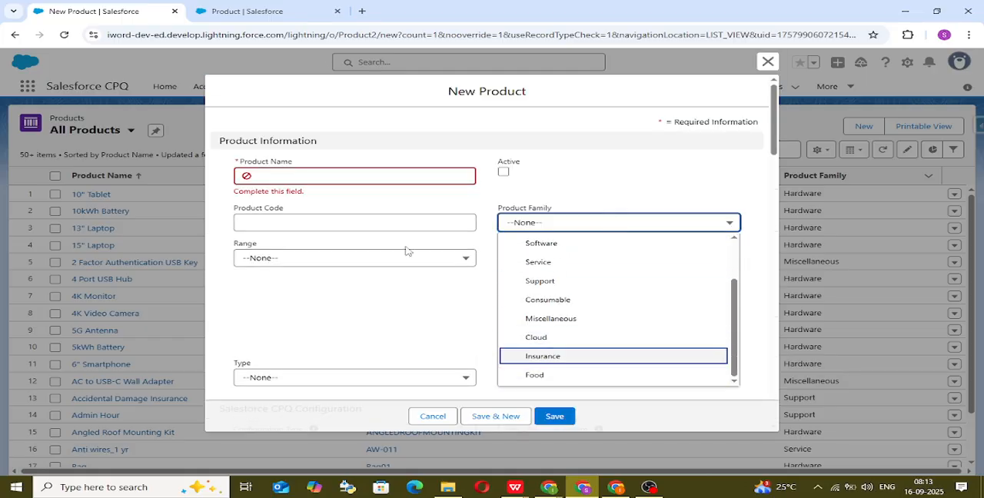
Step: Name the new product Krishnum Thali and give it the product code KT
click(298, 179)
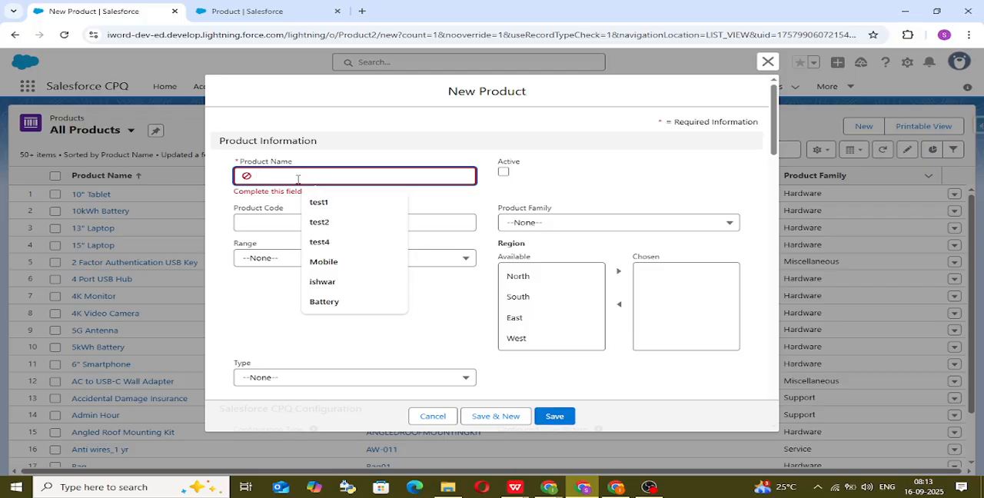
text(Kr)
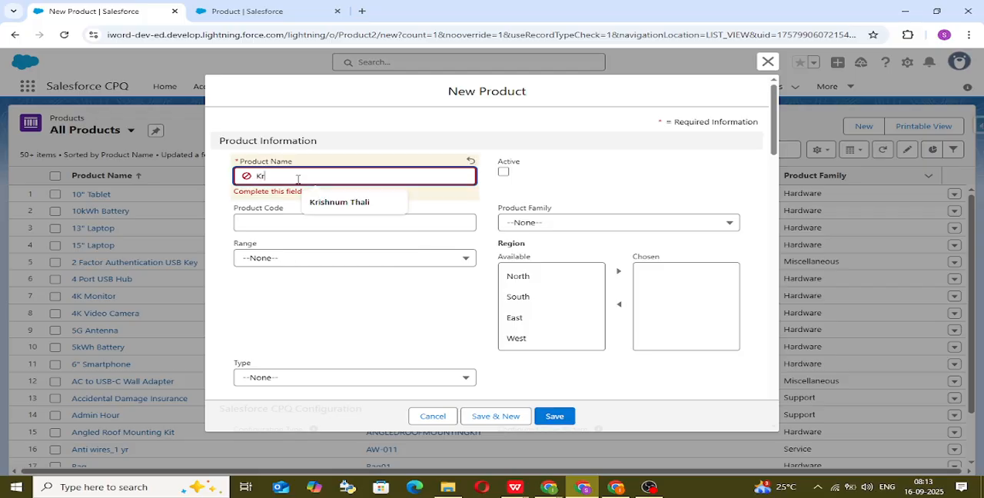
text(ishu)
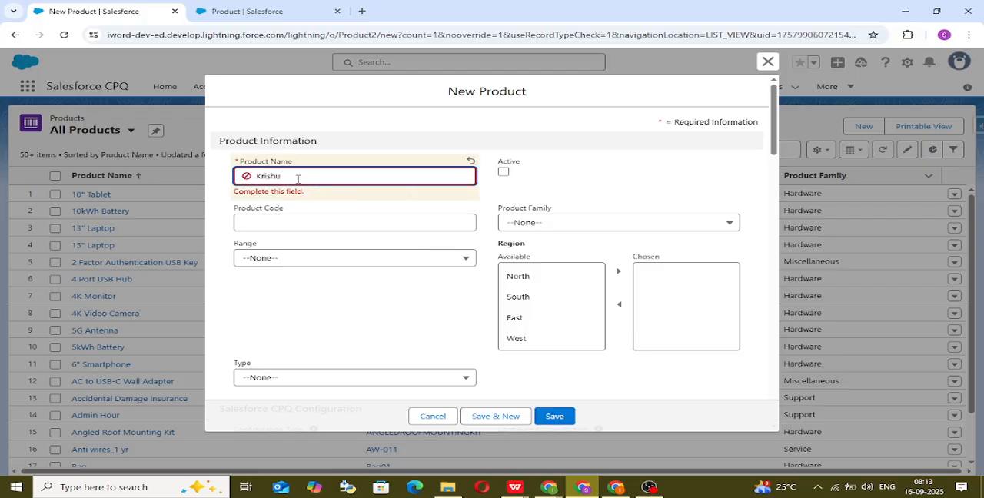
key(BackSpace)
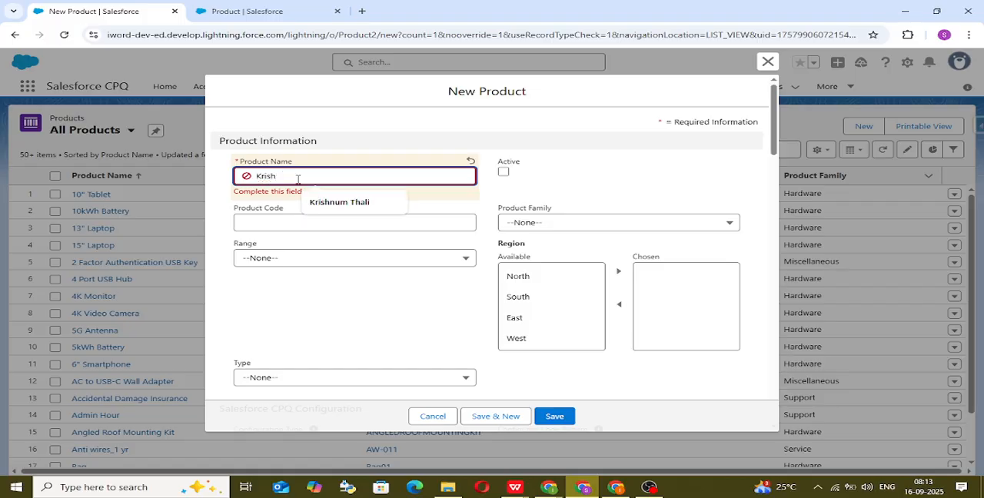
click(346, 202)
click(304, 222)
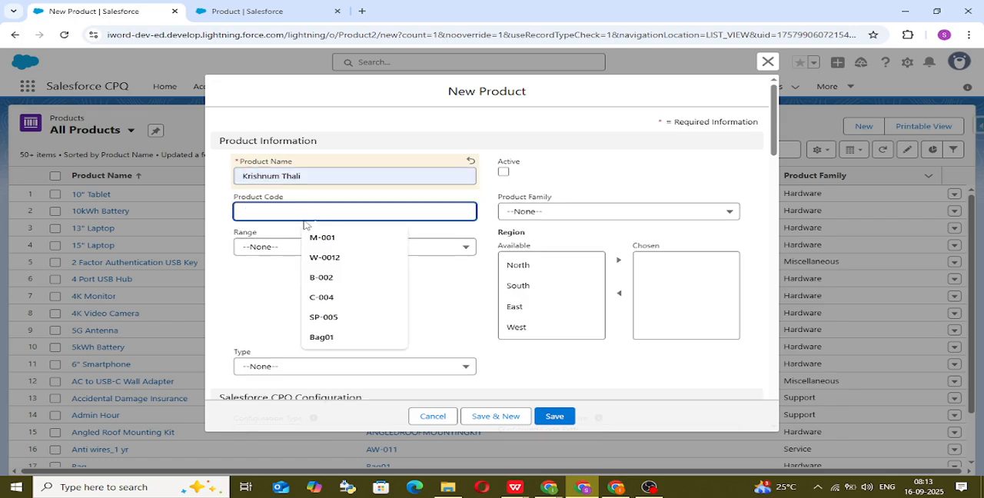
text(KT)
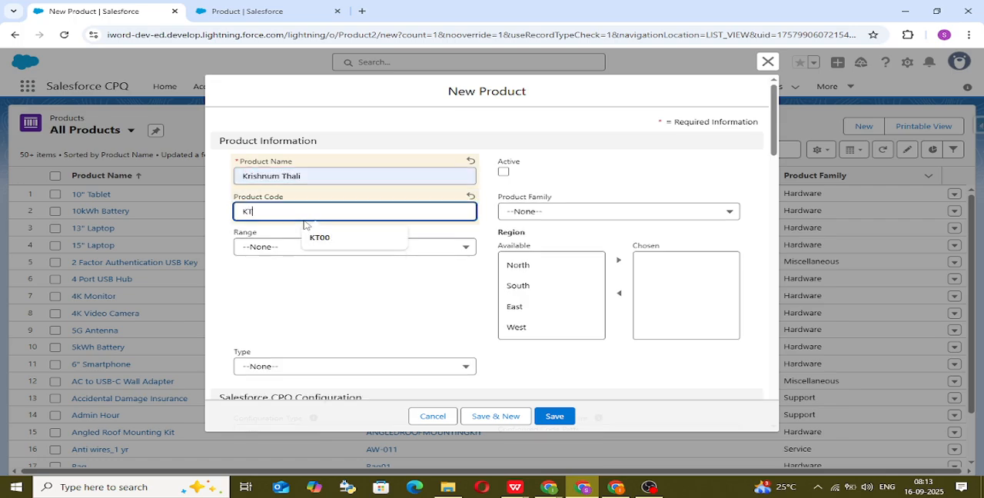
Step: Make the Krishnum Thali product active, assign it to the Food product family and save the record
click(504, 172)
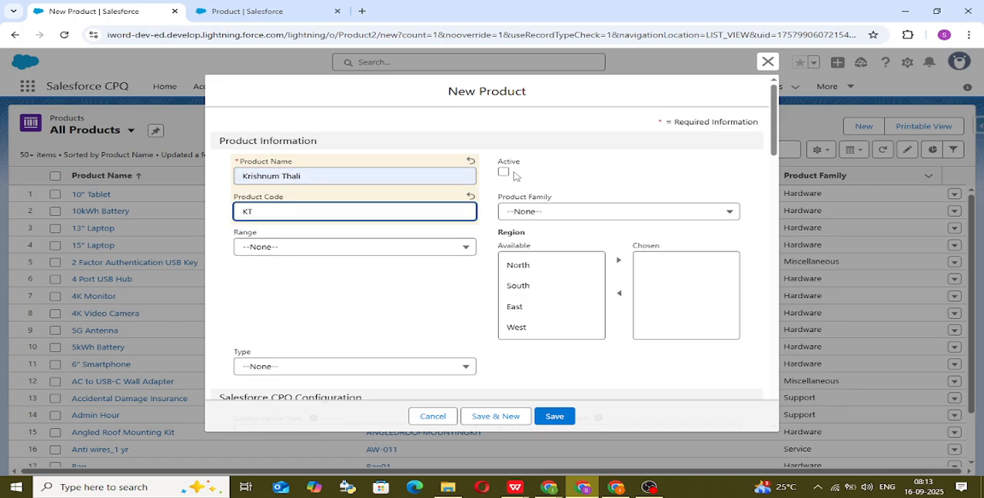
click(575, 213)
scroll(588, 308, down, 2)
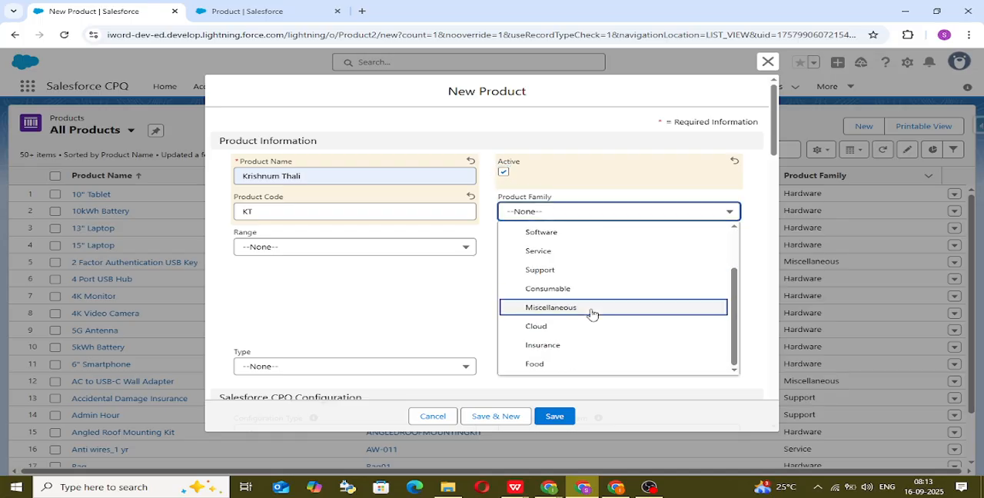
click(571, 364)
click(555, 417)
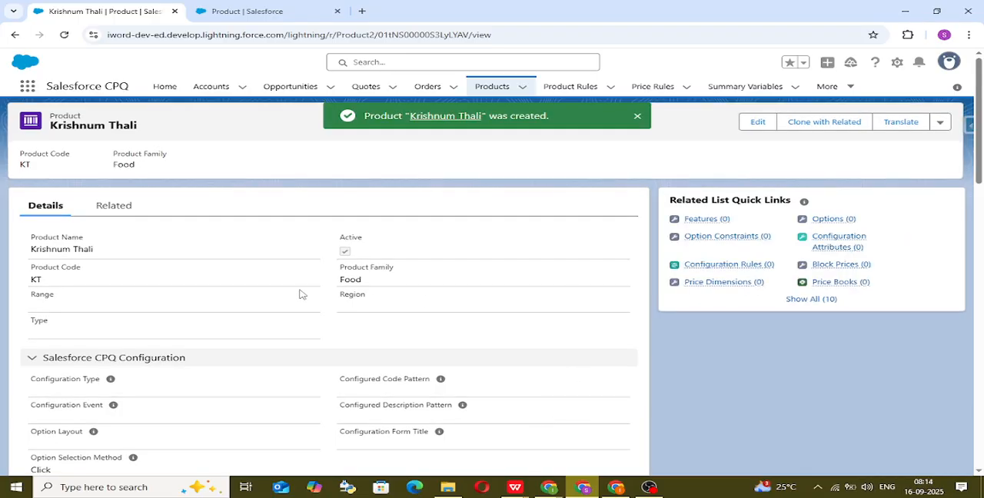
Step: Add a standard price to Krishnum Thali with a list price of 299 in the Standard Price Book
click(119, 203)
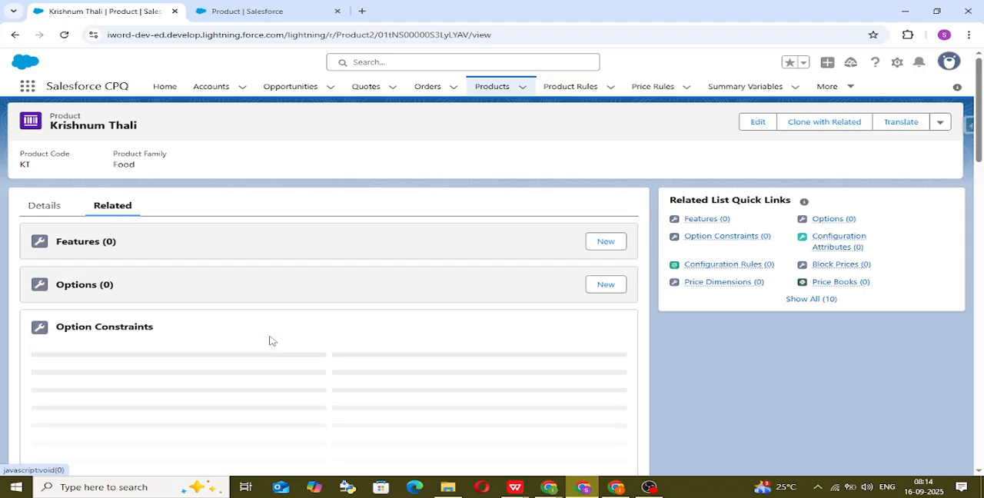
scroll(269, 341, down, 2)
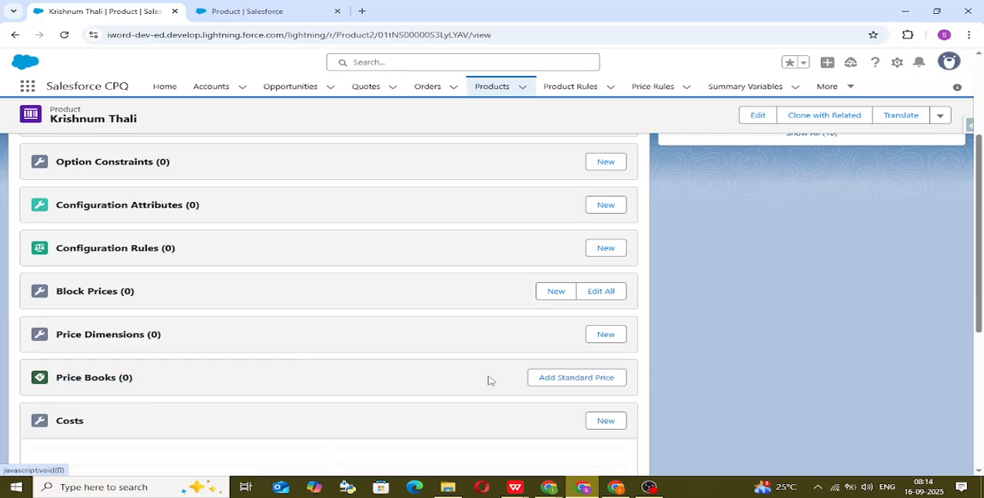
click(553, 377)
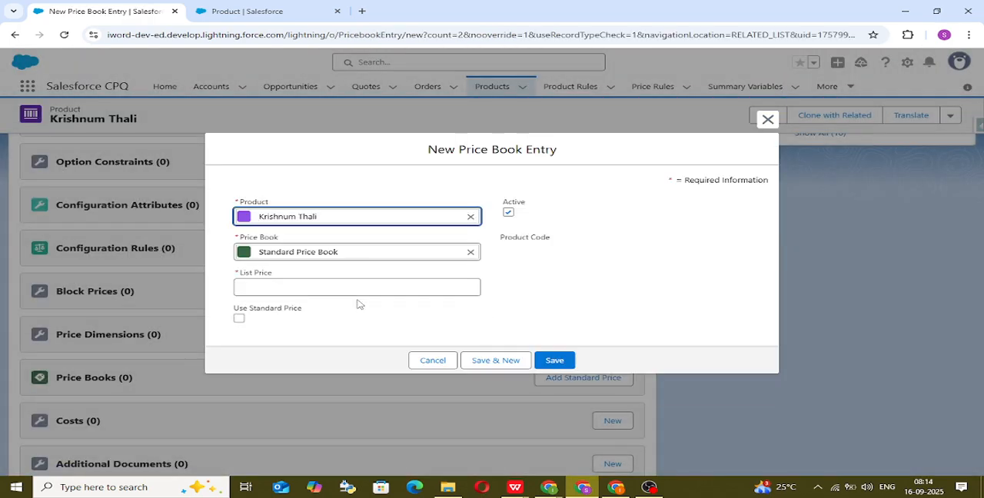
click(337, 284)
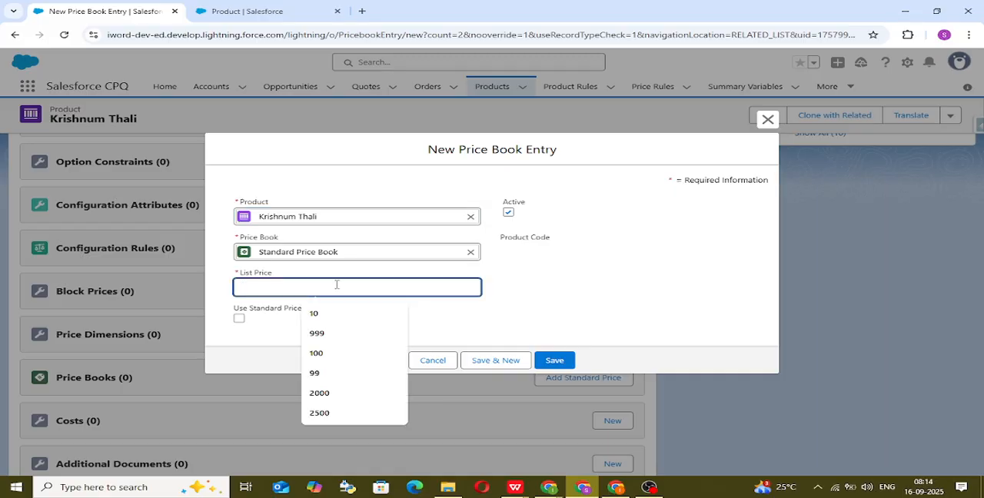
text(299)
click(545, 300)
click(561, 363)
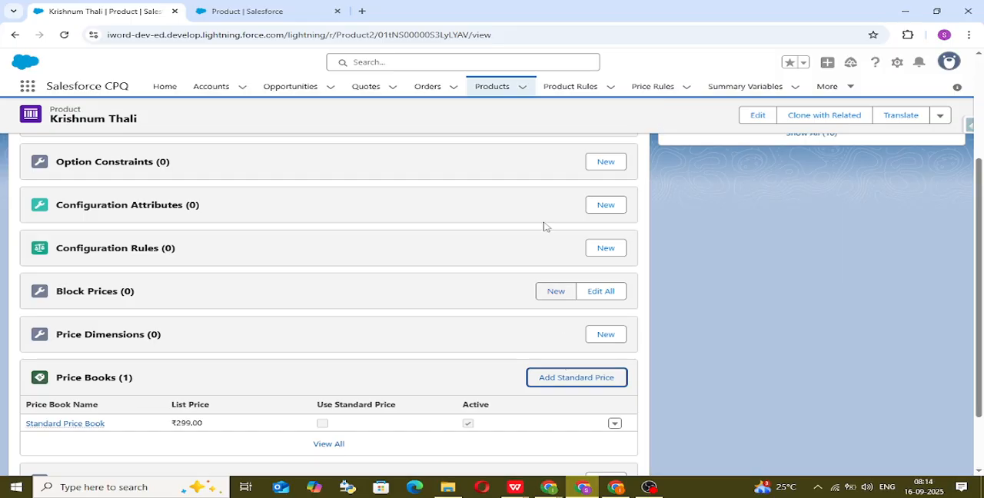
Step: Start another new product from the Products list, named Paneer Veg with the product code PV01
click(492, 88)
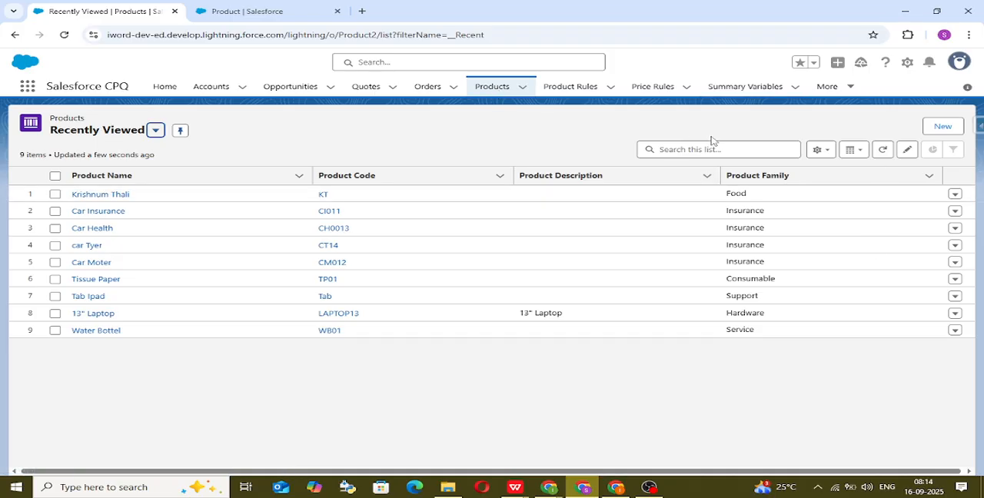
click(940, 131)
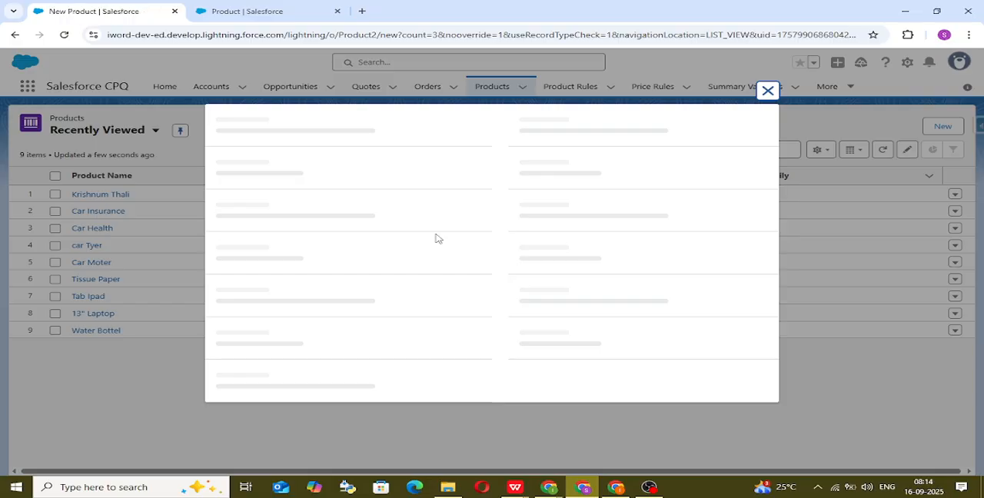
click(345, 170)
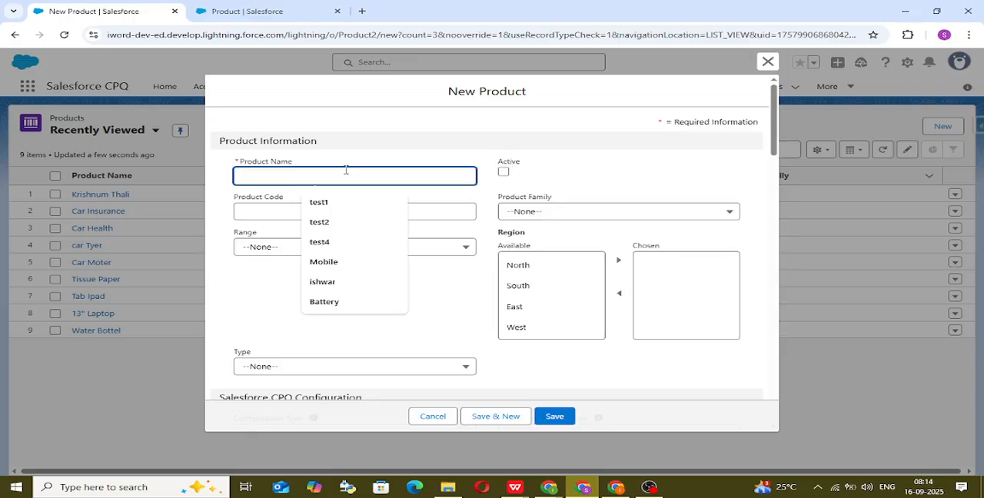
text(Pane)
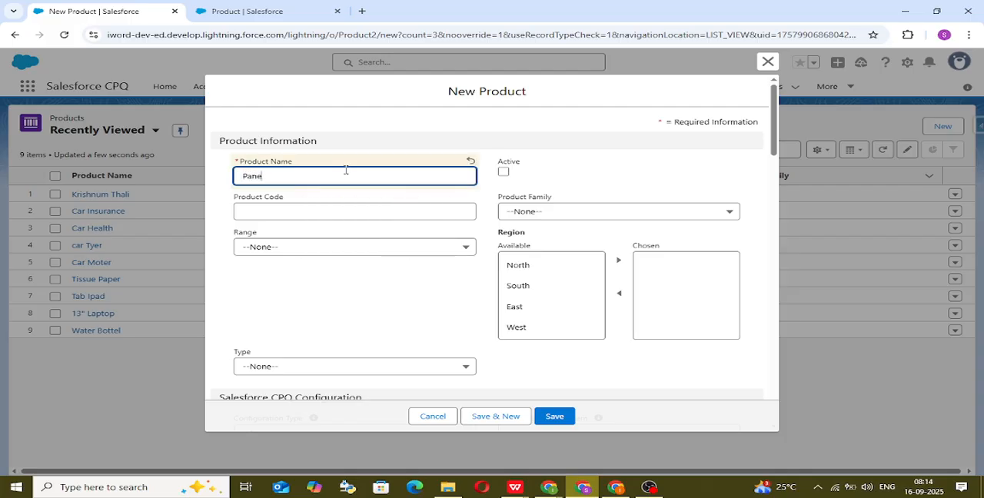
text(er Veg)
click(333, 213)
text(pv01)
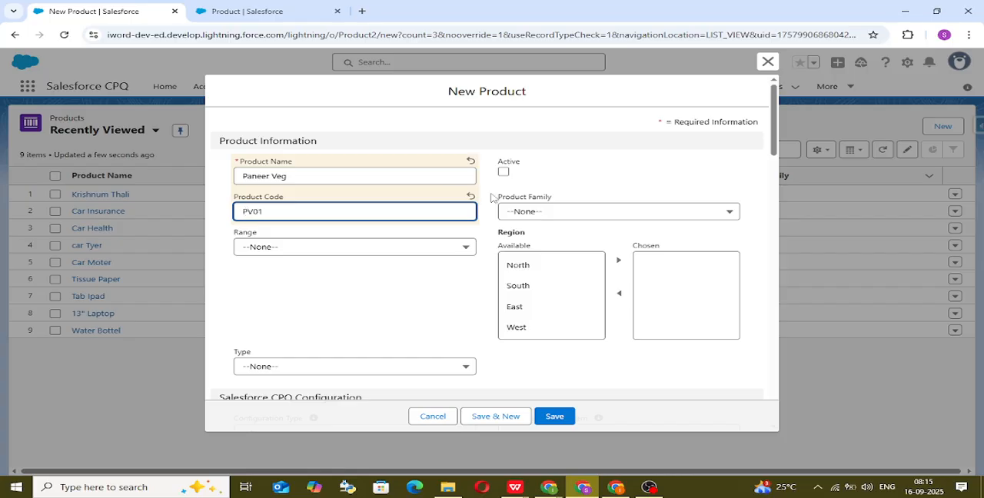
Step: Make the Paneer Veg product active, assign it to the Food product family and save the record
click(505, 174)
click(556, 214)
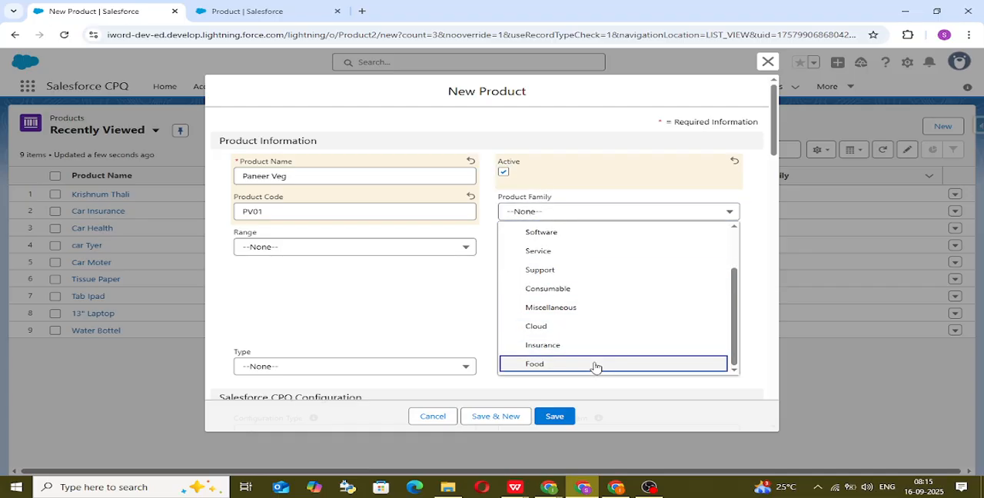
click(595, 366)
click(558, 419)
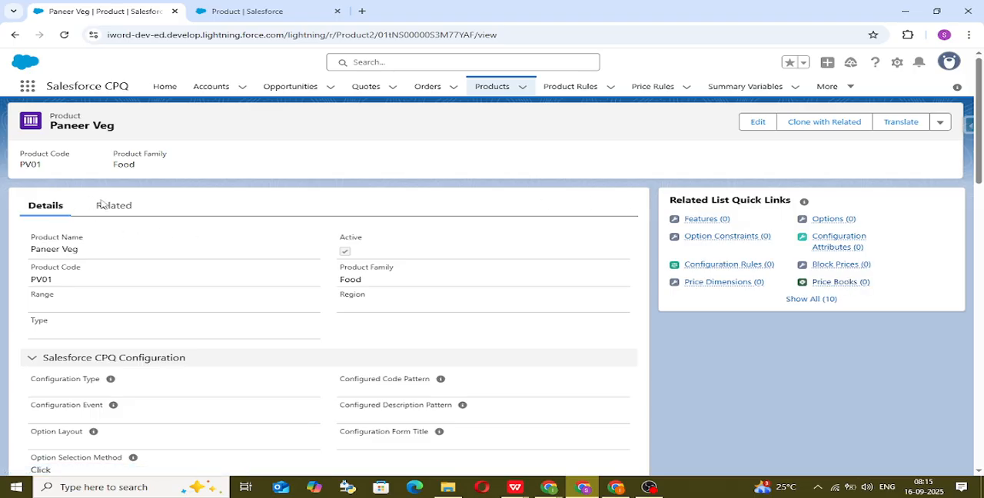
Step: Add a standard price to Paneer Veg with a list price of 150 in the Standard Price Book
scroll(305, 352, down, 1)
scroll(321, 340, down, 5)
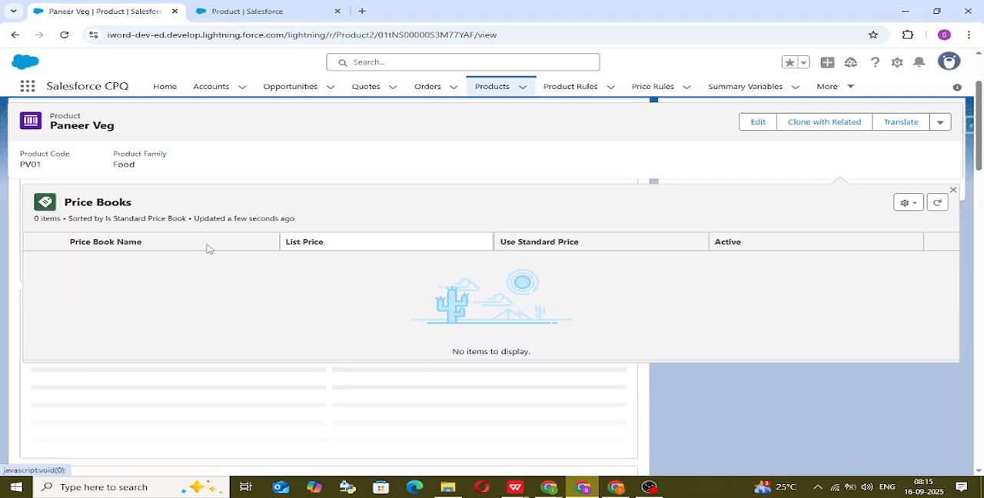
scroll(852, 244, up, 3)
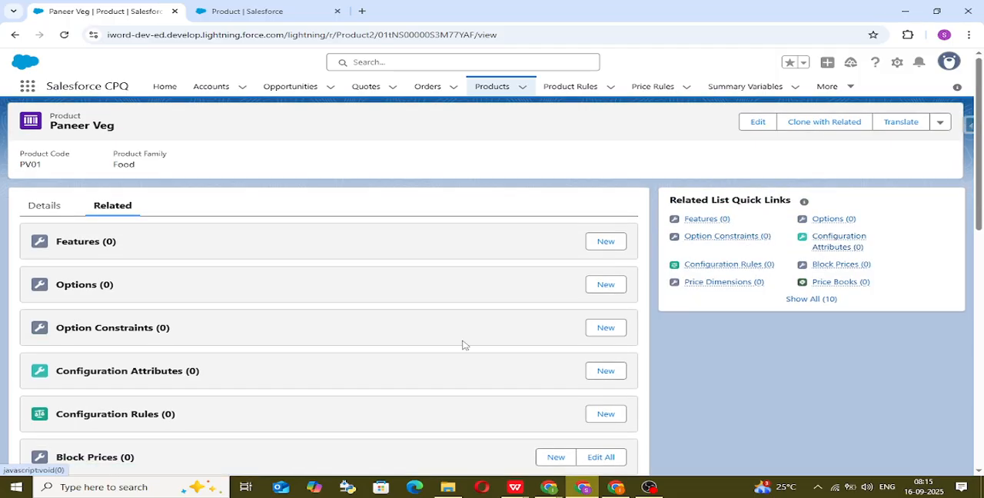
scroll(362, 341, down, 5)
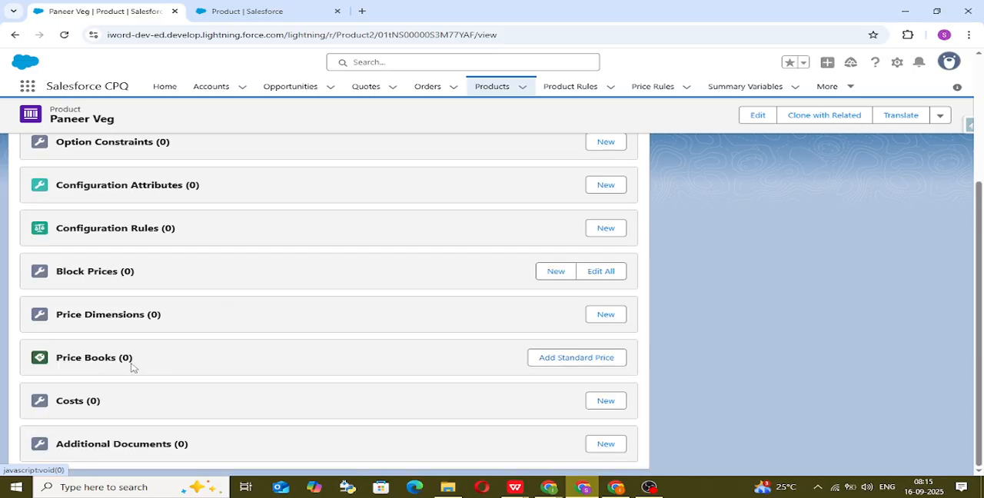
scroll(354, 331, up, 5)
click(840, 283)
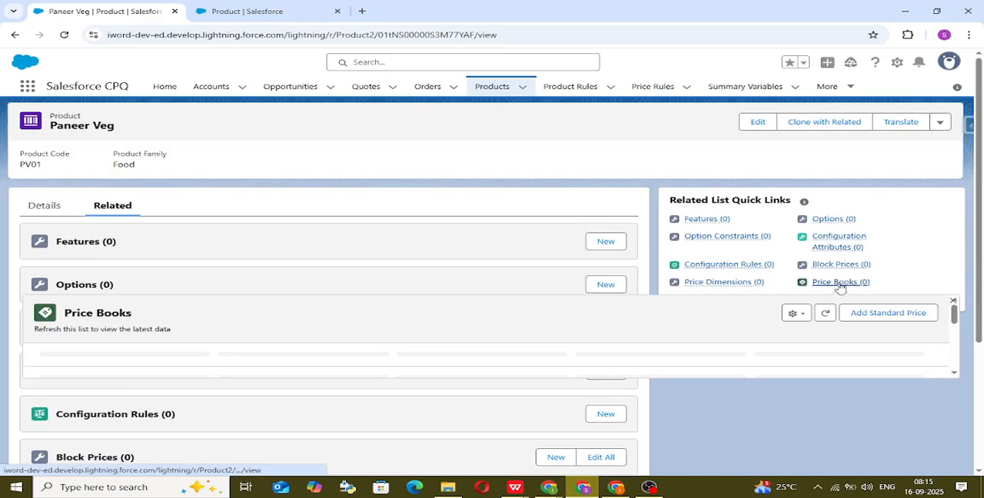
click(882, 316)
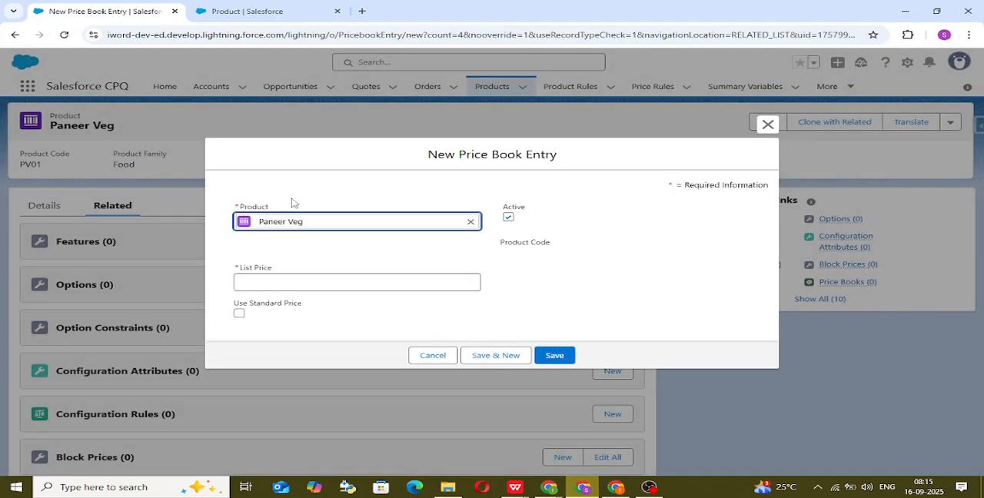
click(278, 288)
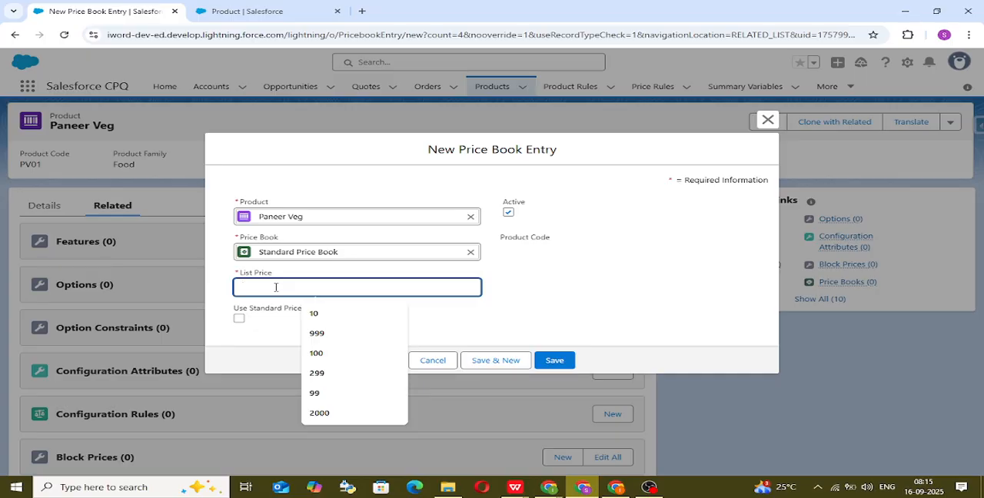
text(150)
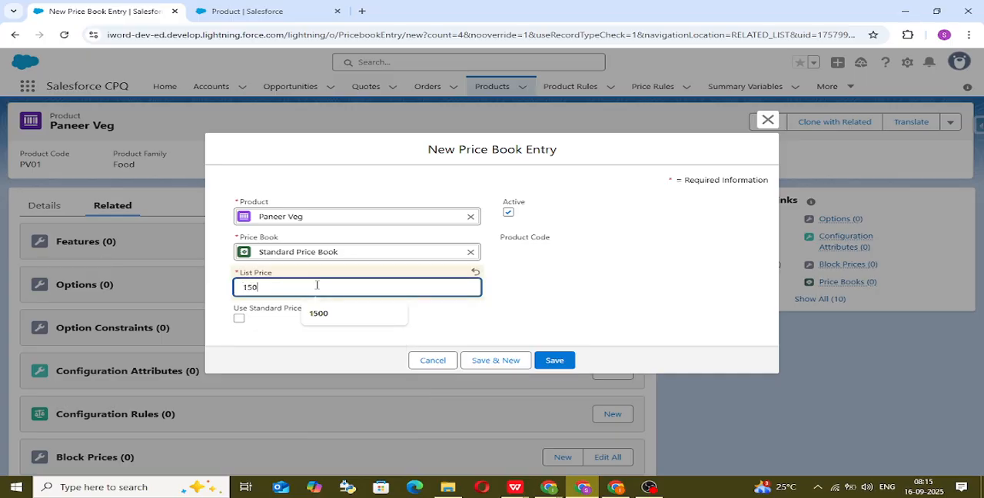
click(592, 300)
click(557, 361)
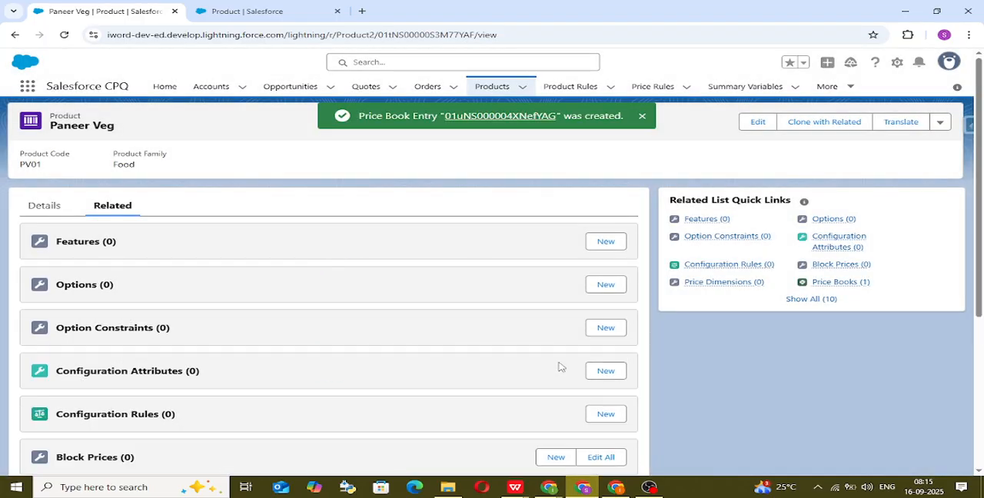
Step: Start another new product from the Products list, named Mix Veg with the product code MV02
click(491, 85)
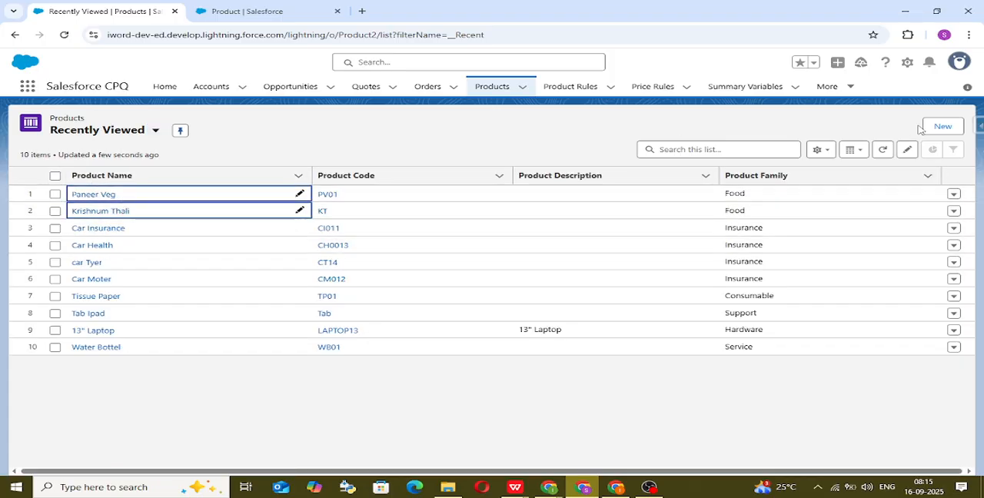
click(953, 127)
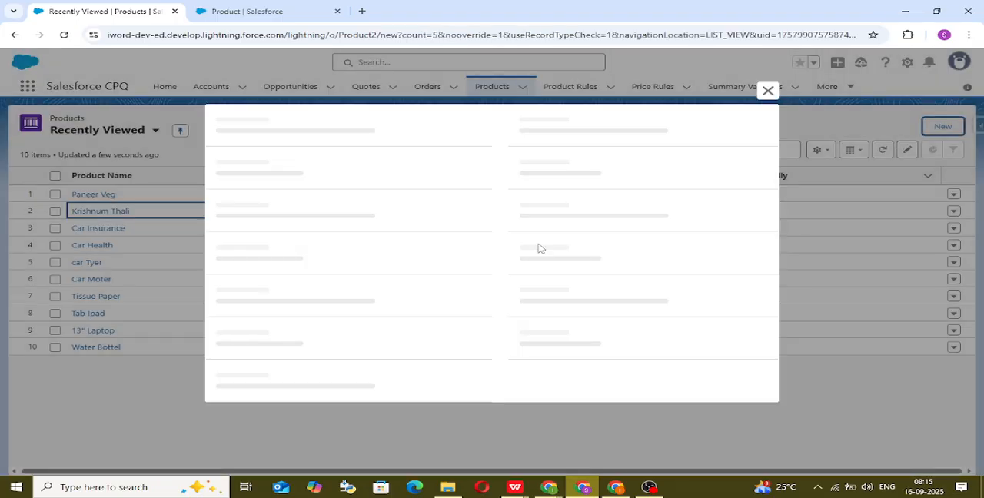
click(315, 175)
text(Mix Veg)
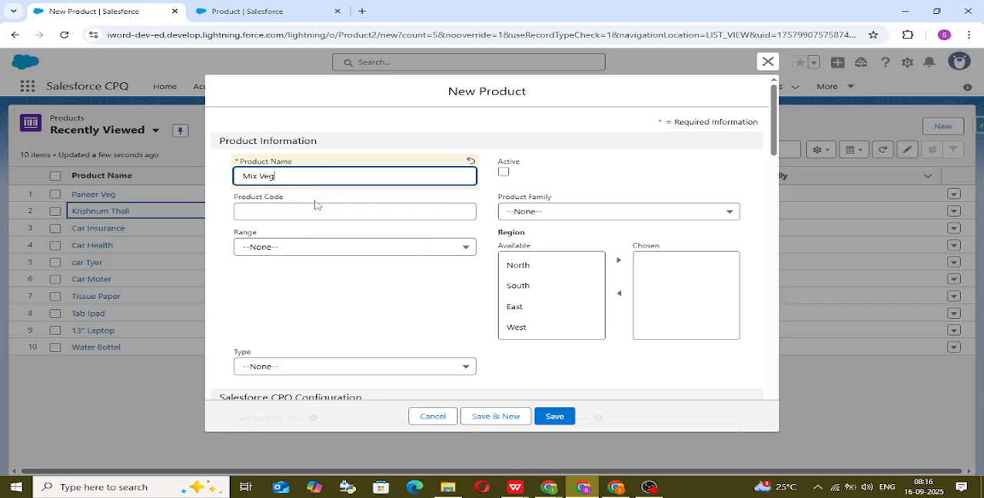
click(319, 209)
text(MV)
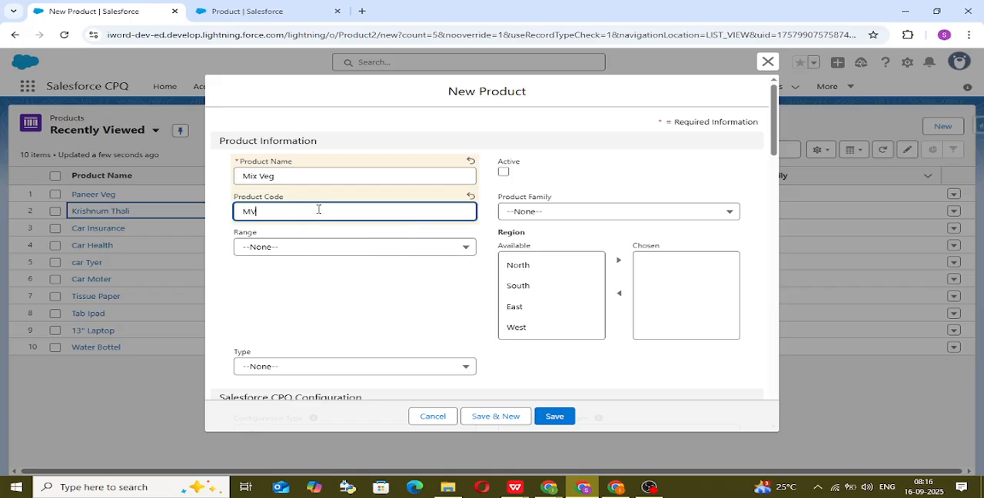
text(02)
Step: Make the Mix Veg product active, assign it to the Food product family and save the record
click(506, 172)
click(531, 213)
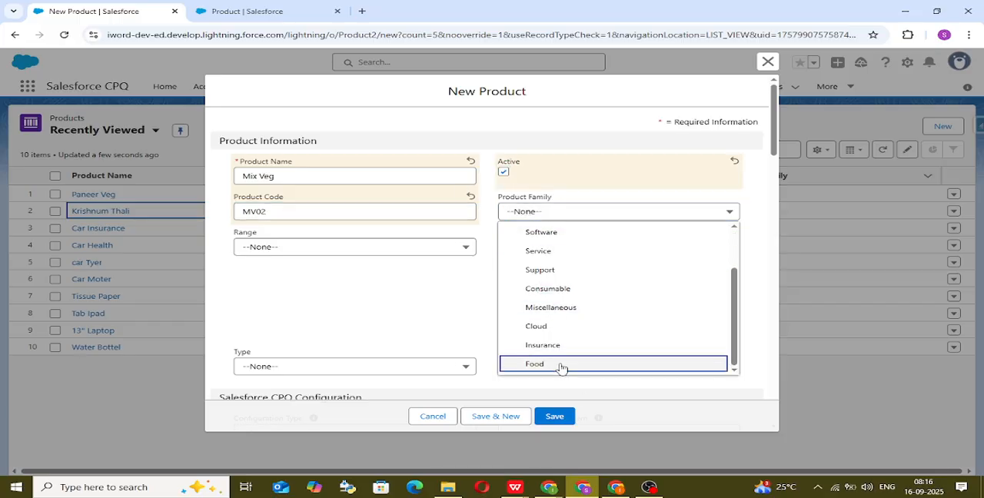
click(561, 365)
click(570, 418)
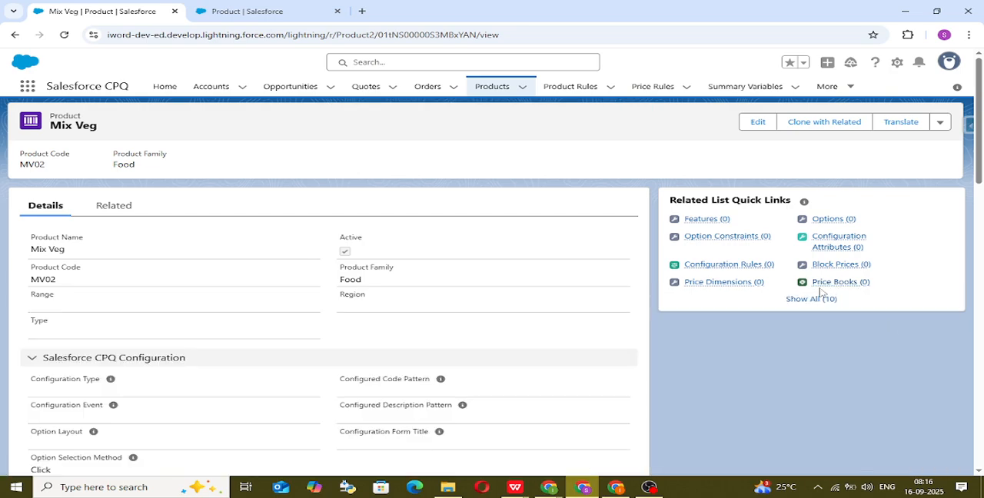
Step: Add a standard price to Mix Veg with a list price of 200 in the Standard Price Book
click(839, 282)
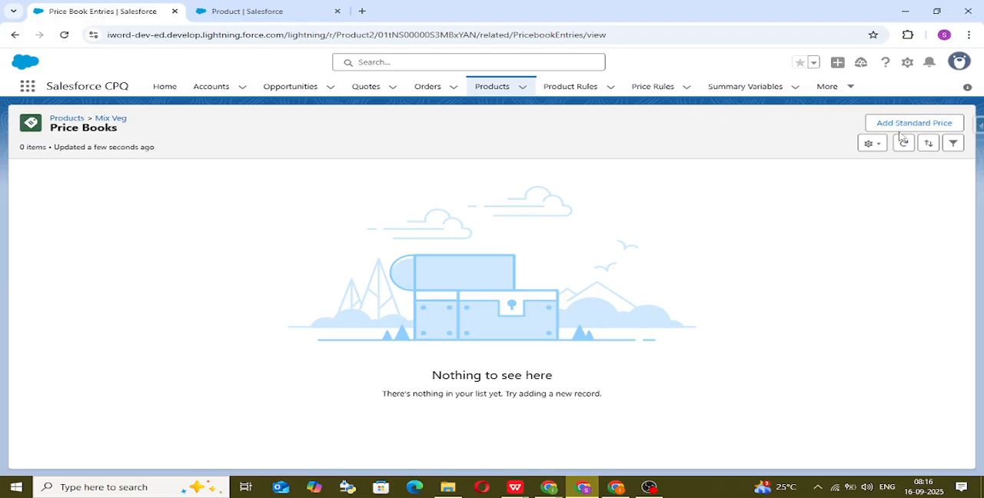
click(903, 133)
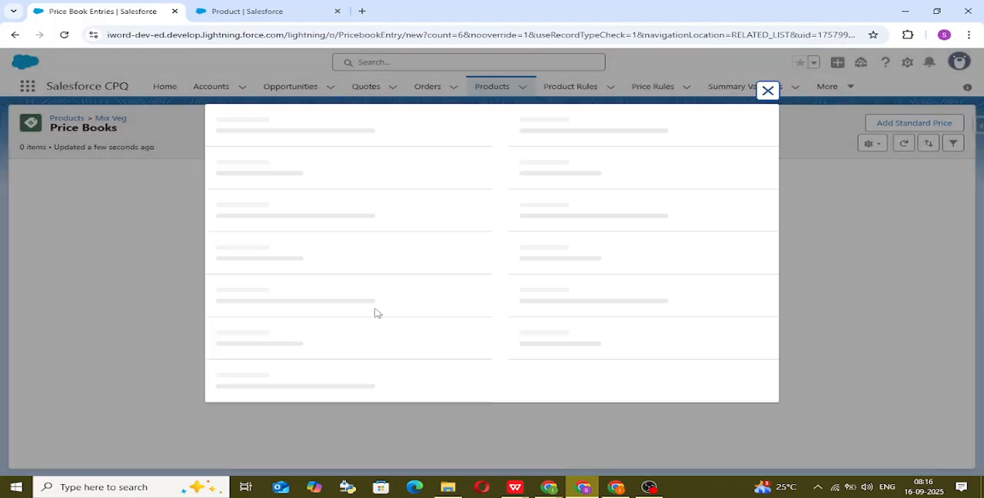
click(343, 291)
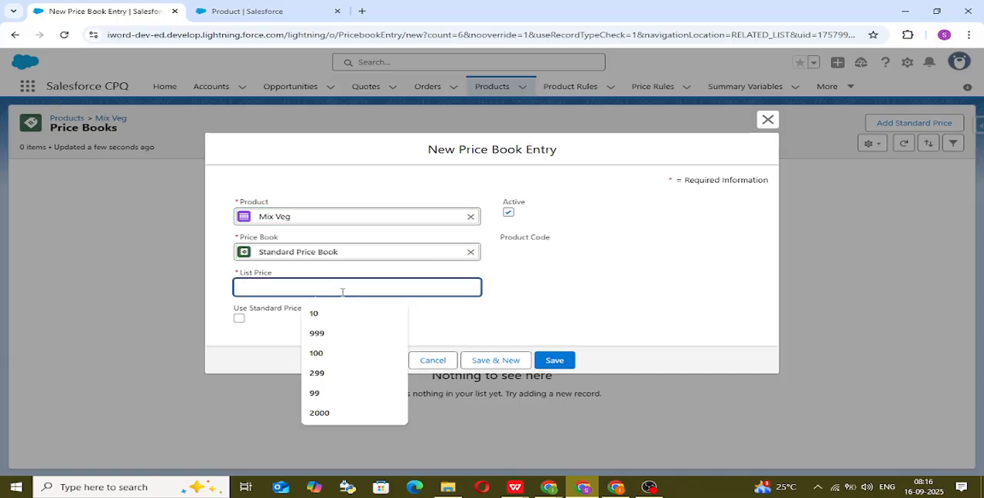
text(200)
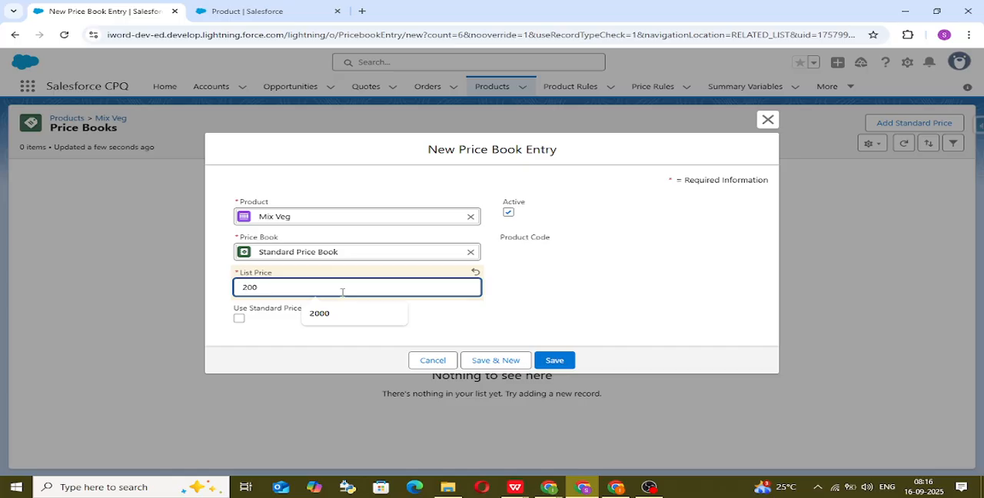
click(584, 292)
click(567, 361)
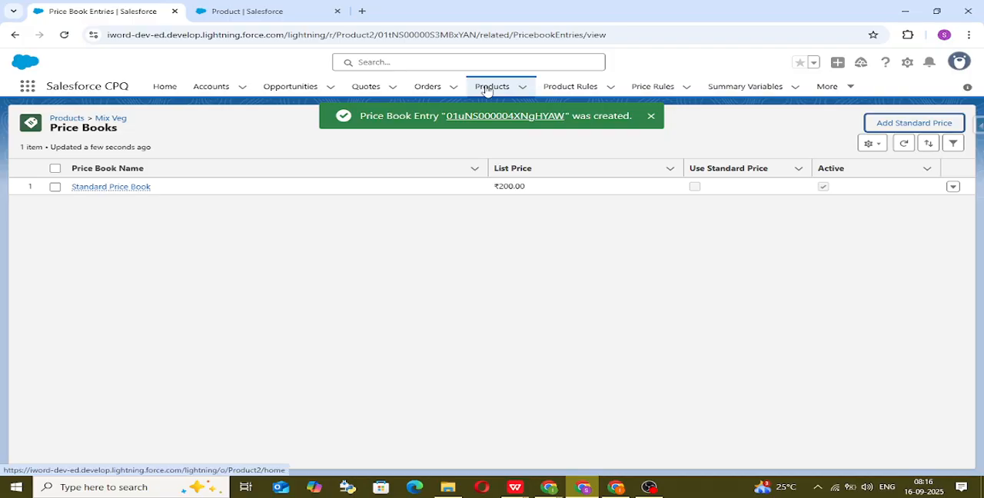
Step: Start a new active product from the Products list, named Rice with the product code R04
click(492, 86)
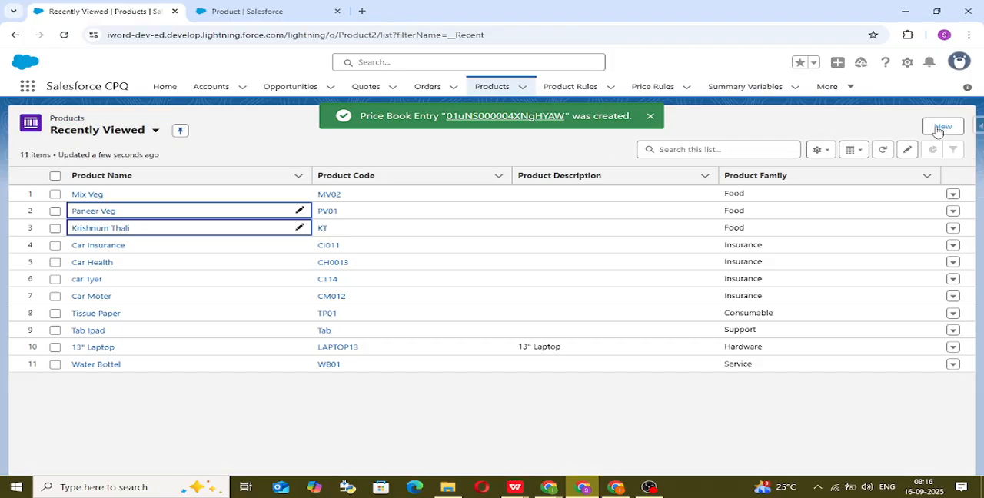
click(943, 127)
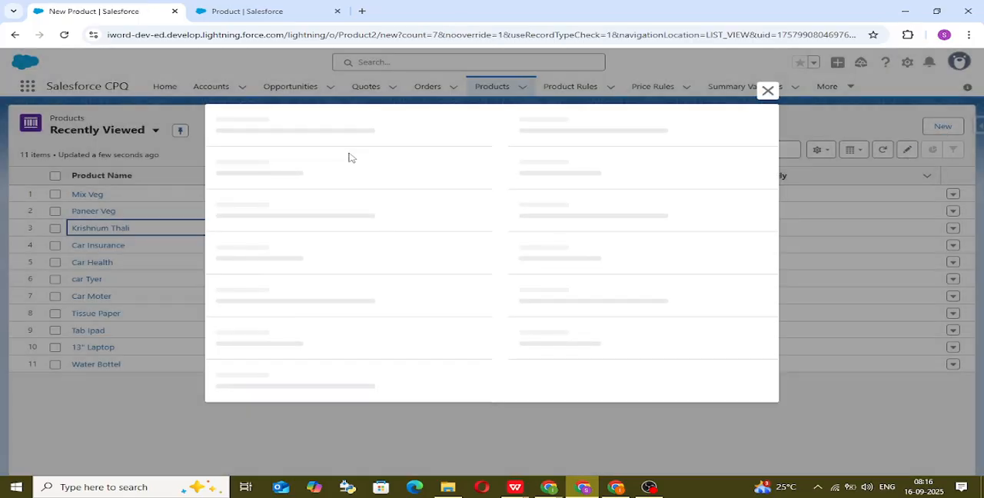
click(359, 178)
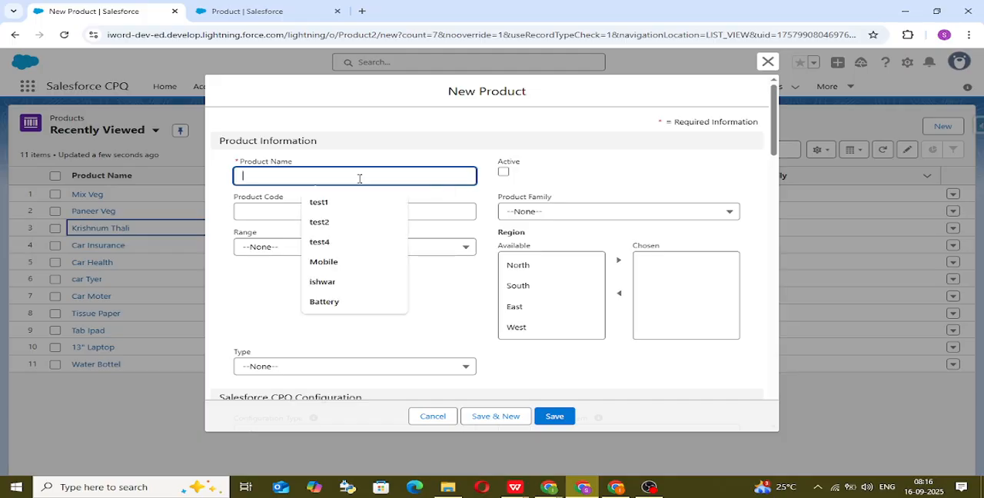
text(Rice)
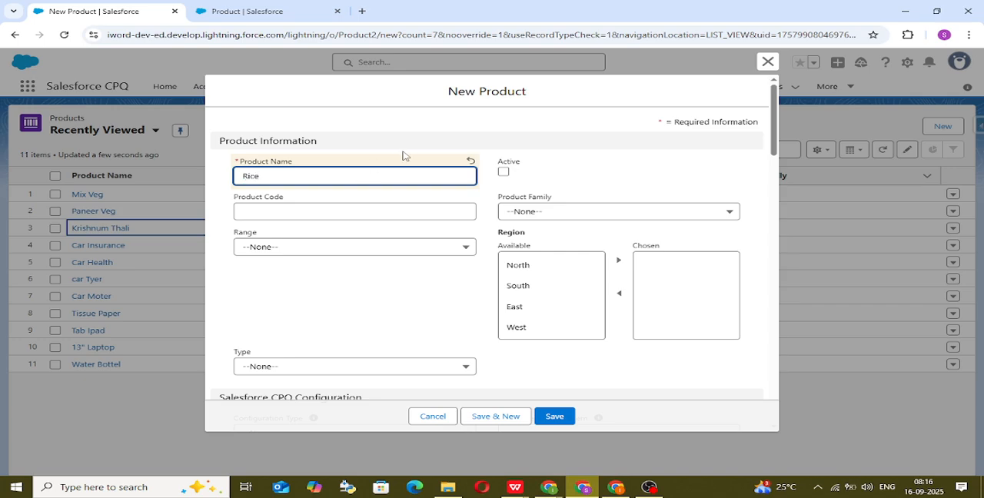
click(446, 141)
click(504, 172)
click(360, 217)
text(R04)
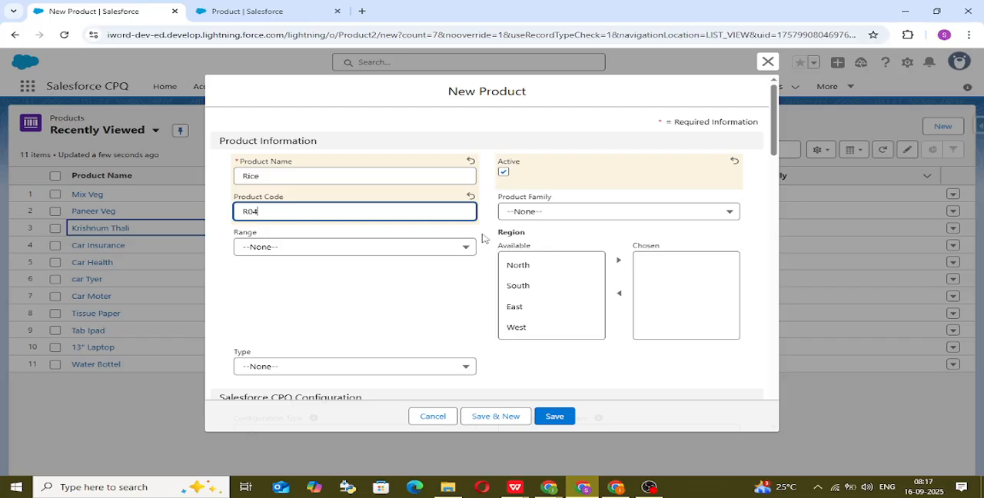
Step: Assign the Rice product to the Food product family and save the record
click(574, 213)
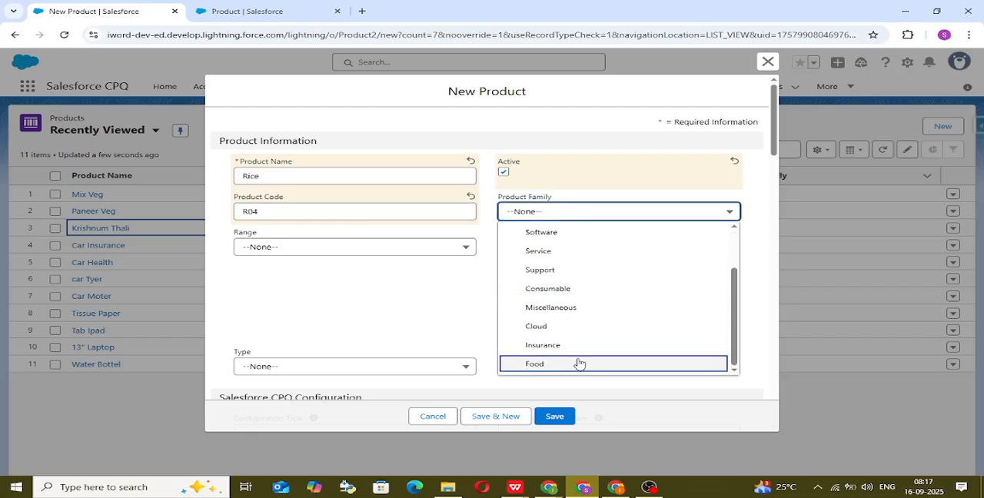
click(579, 364)
click(569, 418)
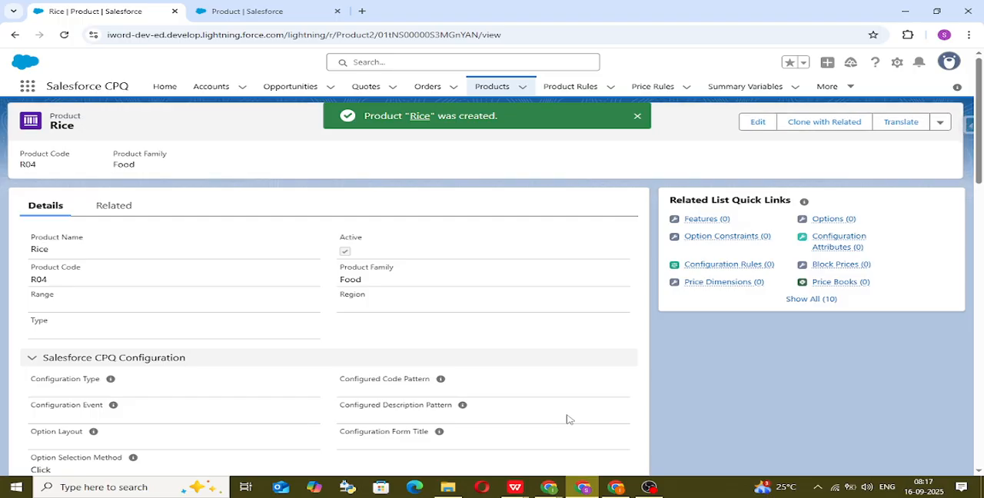
Step: Add a standard price to Rice with a list price of 200 in the Standard Price Book
mouse_move(821, 282)
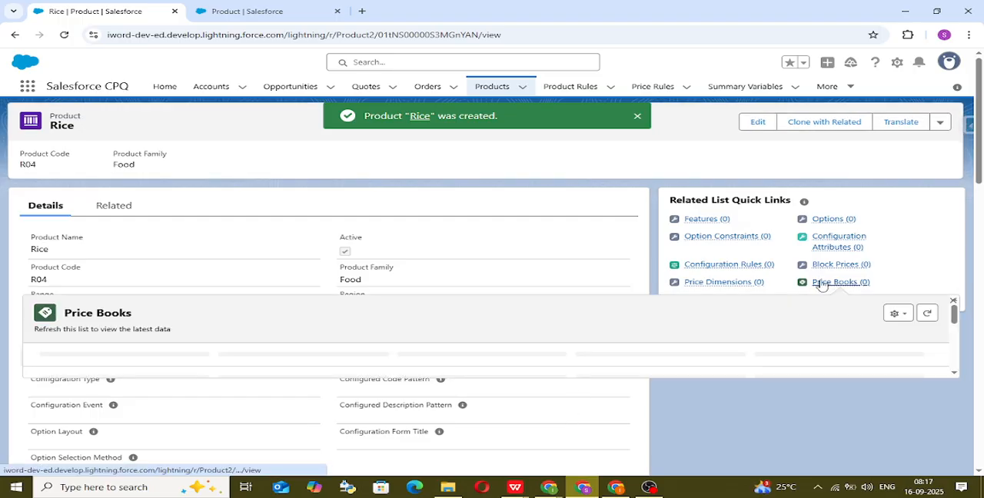
click(879, 317)
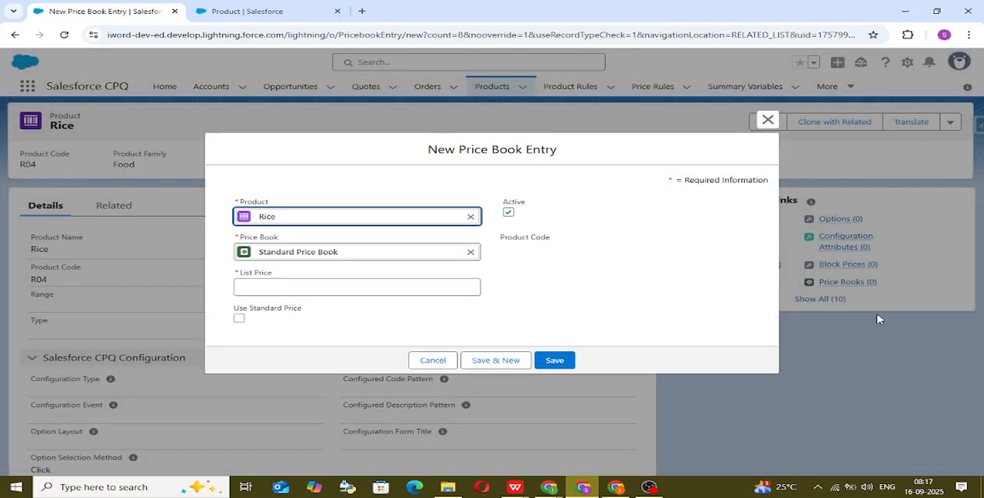
click(353, 294)
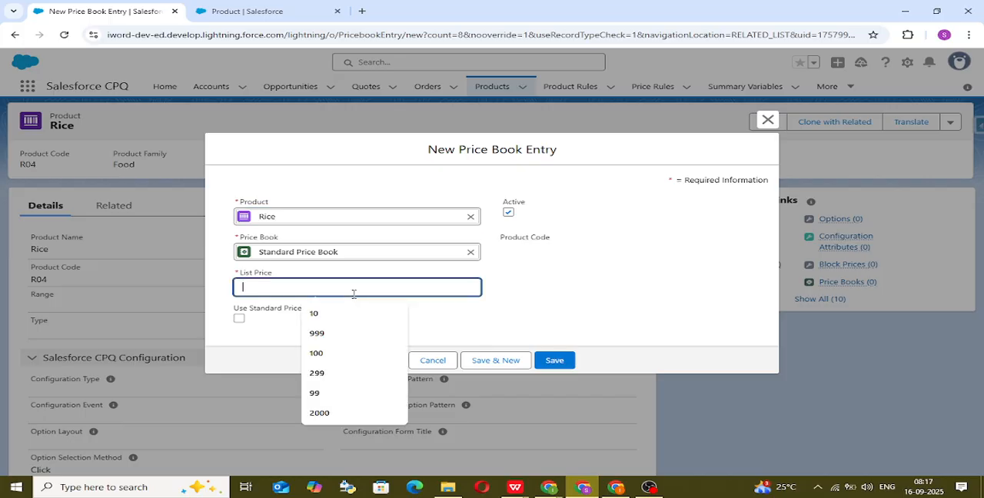
text(200)
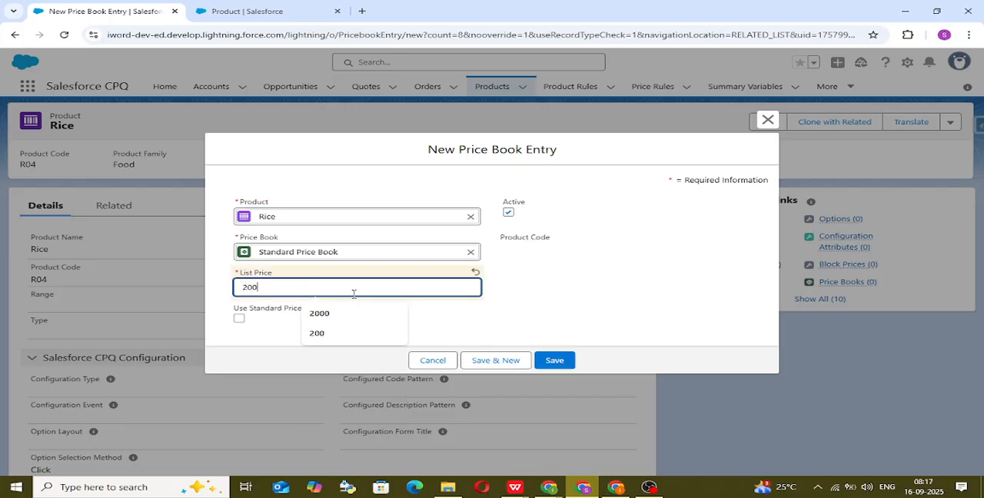
click(562, 364)
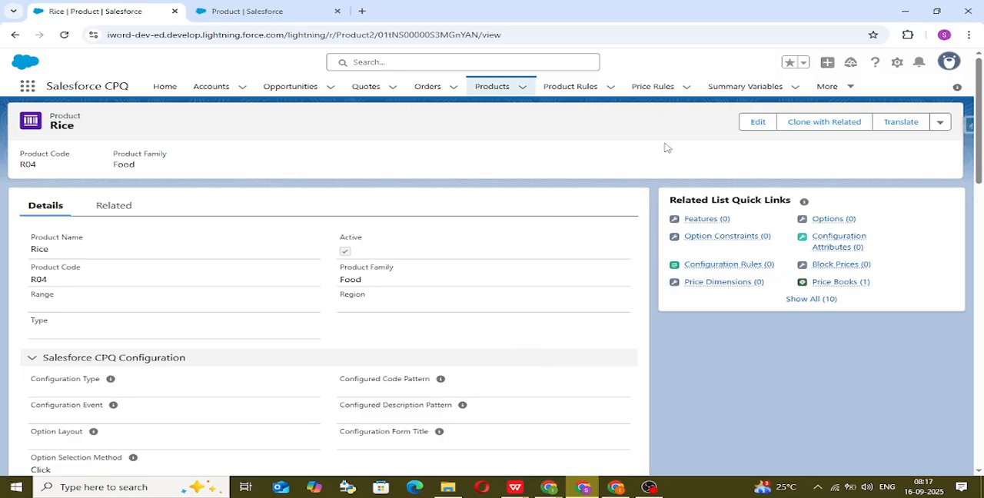
Step: Start a new product from the Products list, named Roti with the product code R003
click(483, 89)
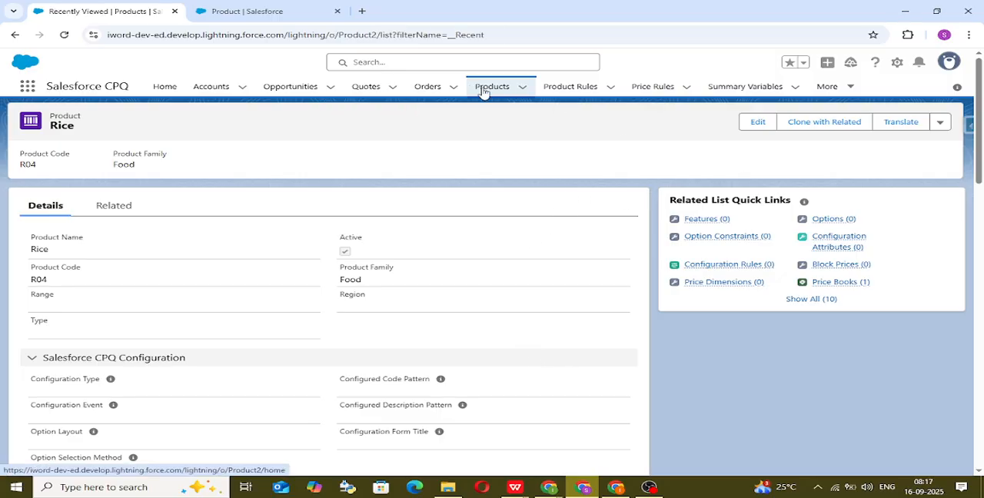
click(930, 128)
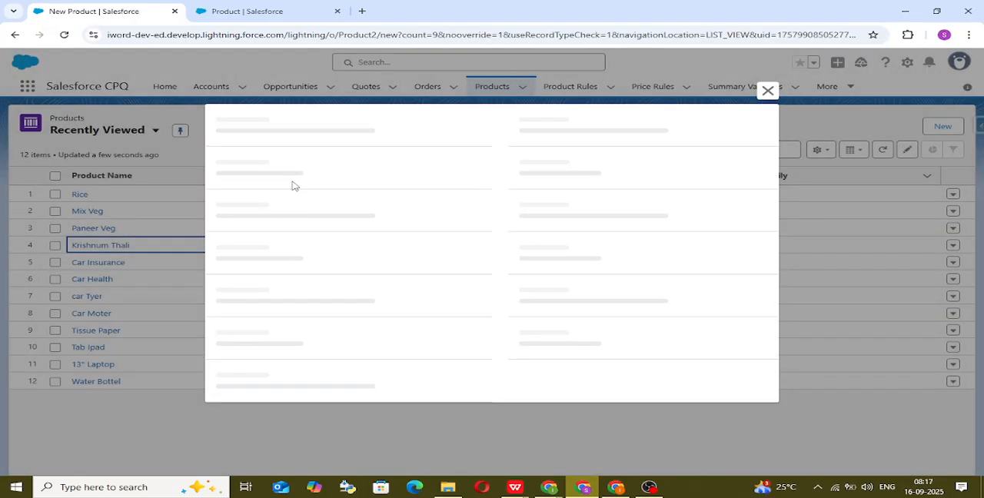
click(305, 175)
text(Roti)
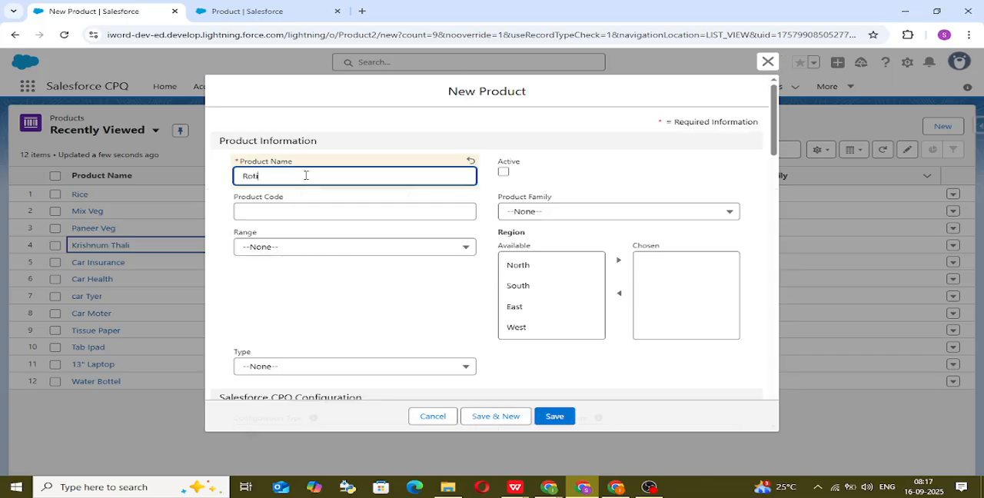
click(319, 213)
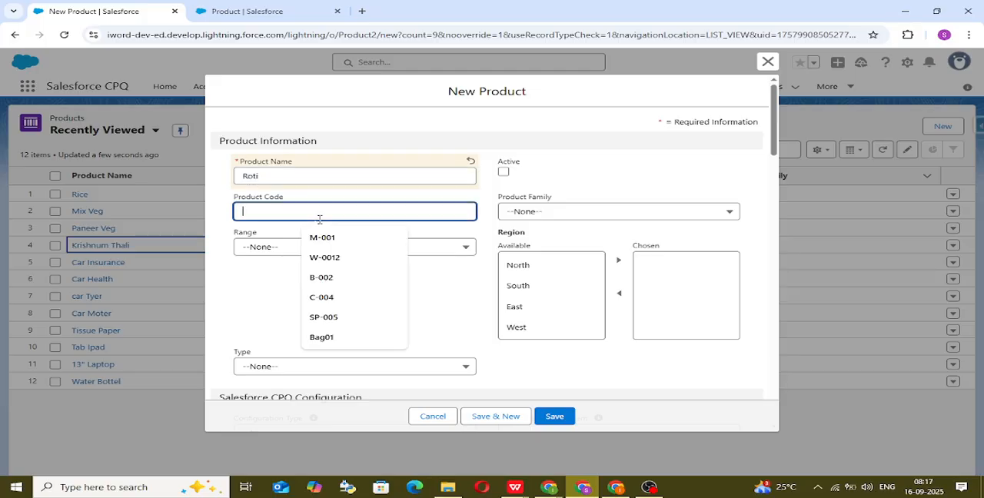
text(R)
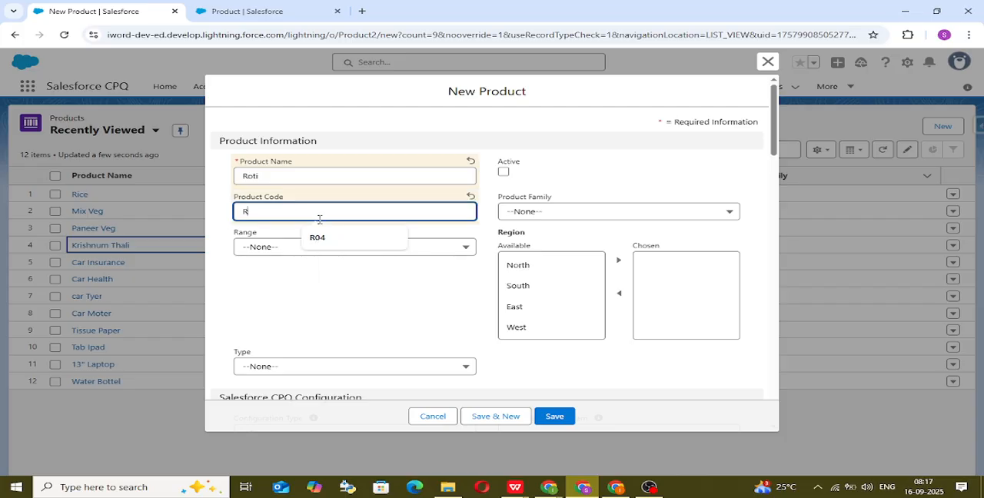
text(003)
click(350, 287)
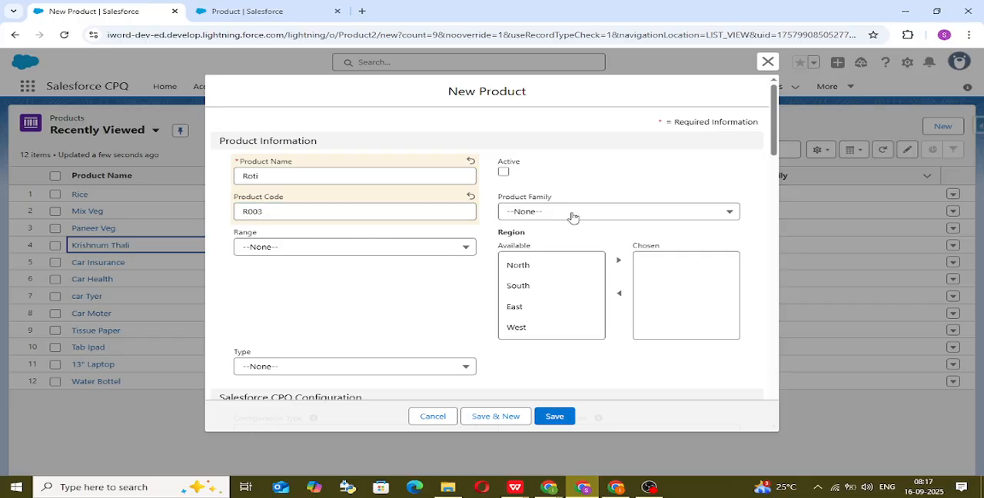
Step: Mark the Roti product as active, assign it to the Food product family and save the record
click(505, 171)
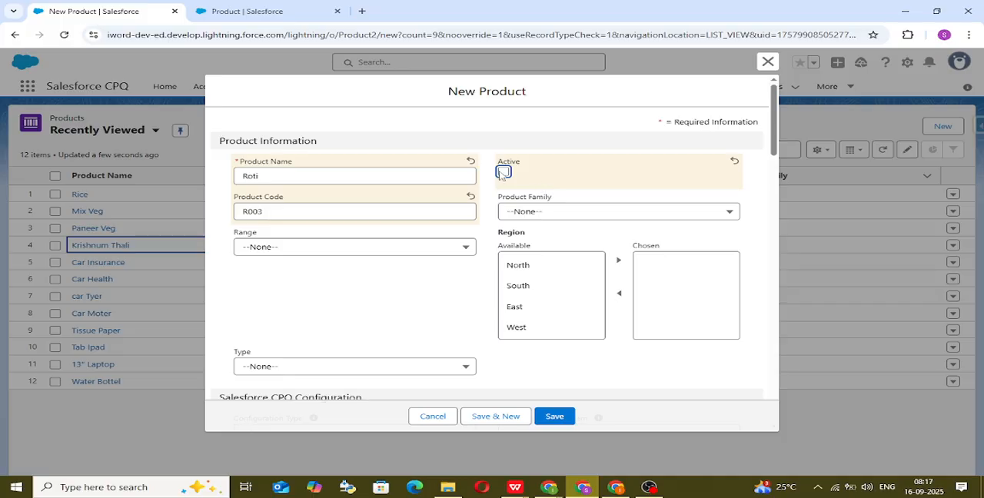
click(503, 172)
click(584, 218)
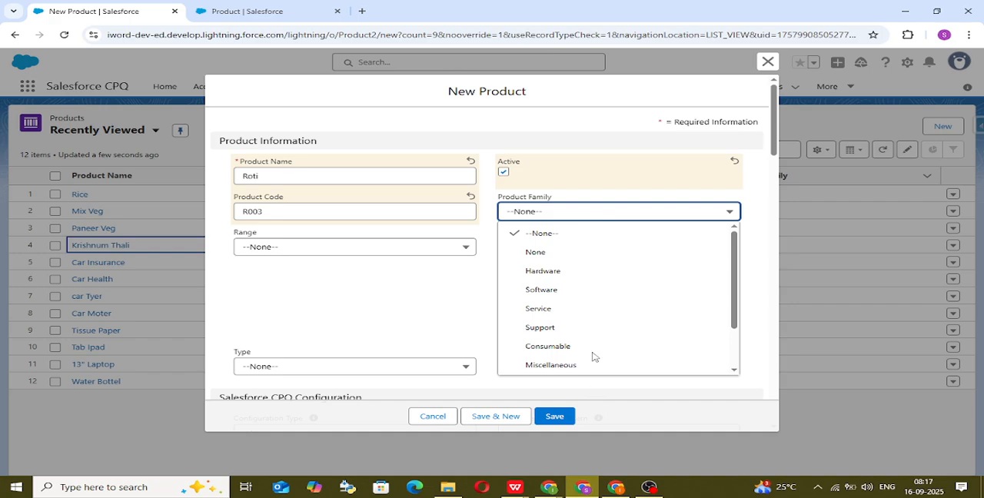
scroll(591, 354, down, 1)
click(593, 366)
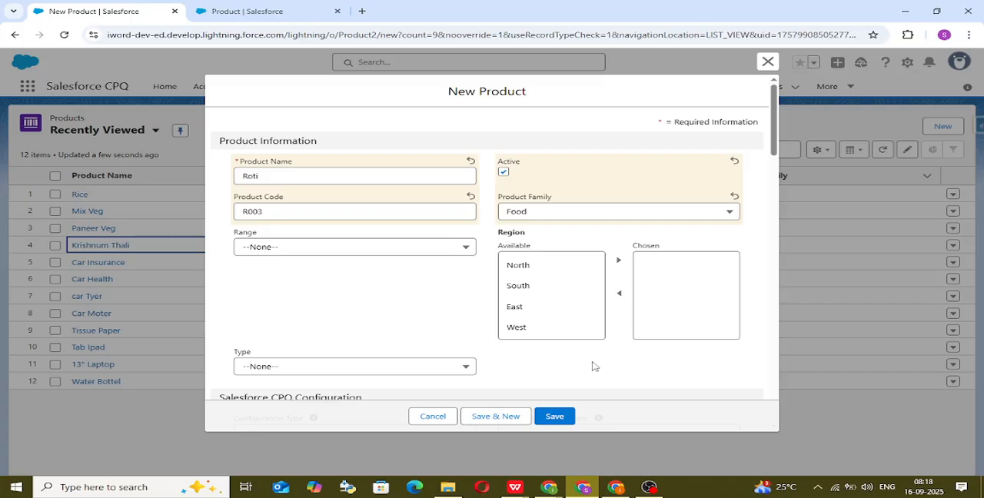
click(561, 416)
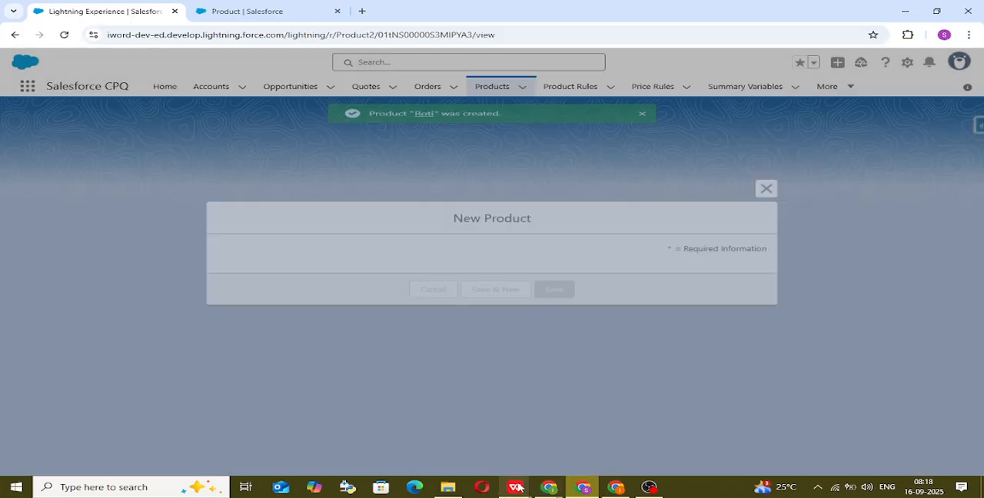
Step: Switch to the Salesforce CPQ Product List spreadsheet and examine the product names from Mobile to Warenty_6 Month
mouse_move(515, 488)
click(563, 456)
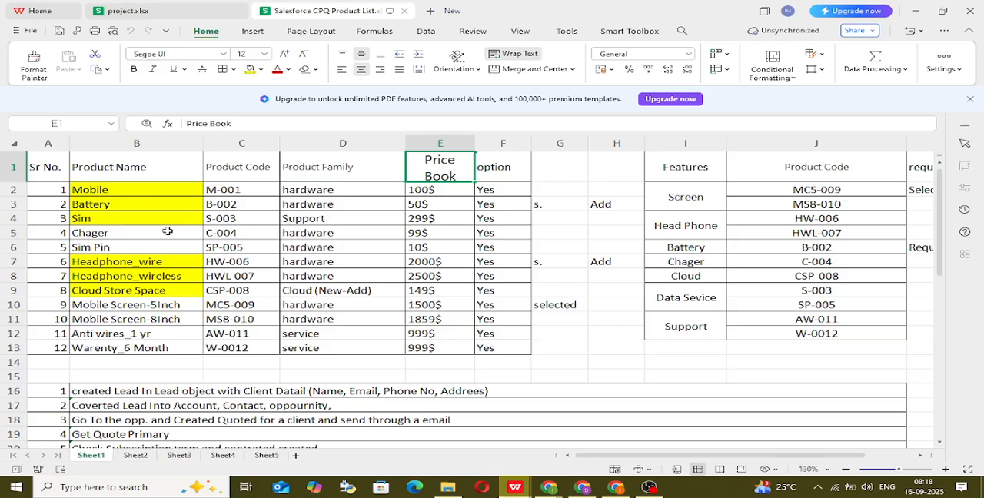
drag(169, 193, 190, 350)
click(192, 350)
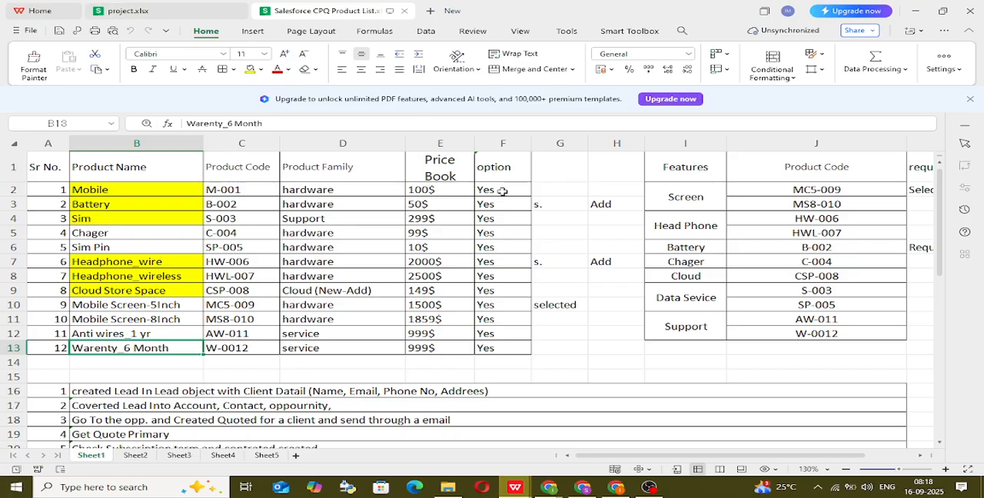
Step: Check the Google Meet call, then return to the Roti product record in Salesforce
mouse_move(552, 494)
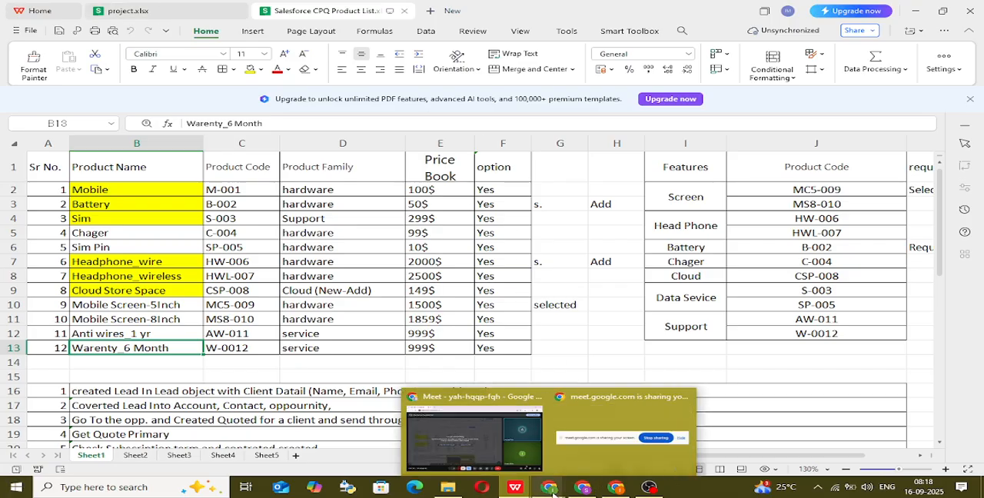
click(472, 449)
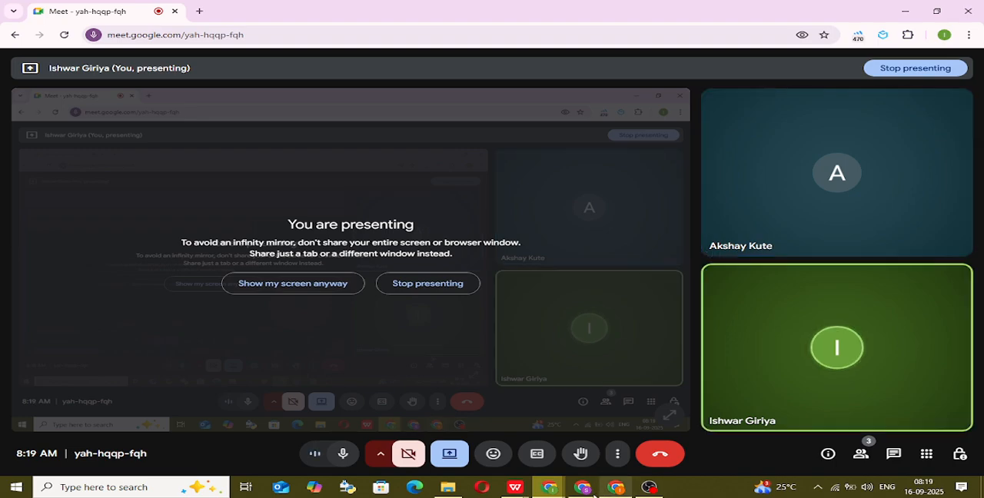
mouse_move(551, 477)
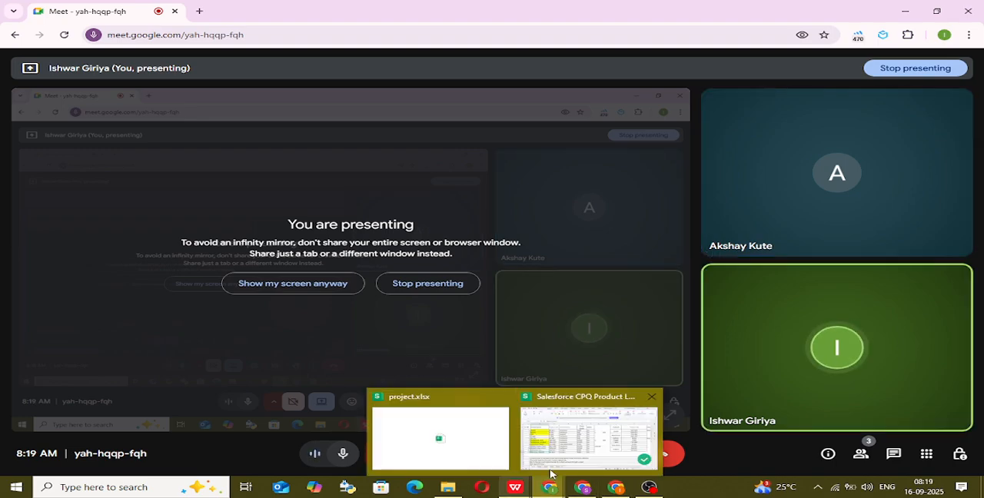
click(572, 442)
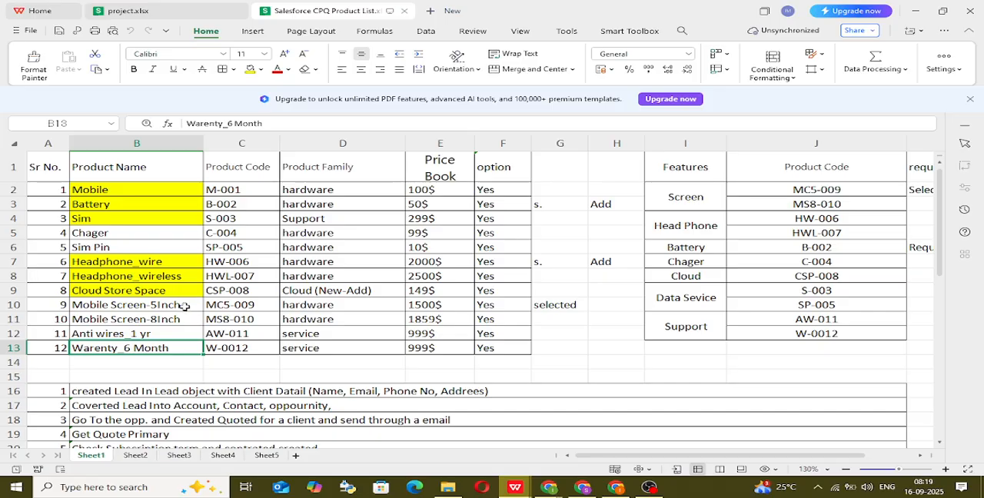
click(589, 489)
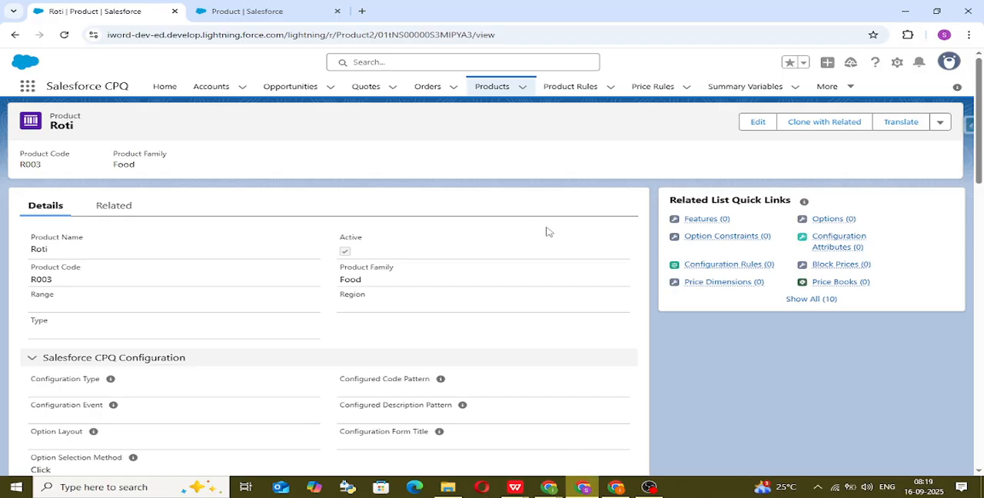
Step: Add a standard price to Roti with a list price of 20 in the Standard Price Book
click(125, 209)
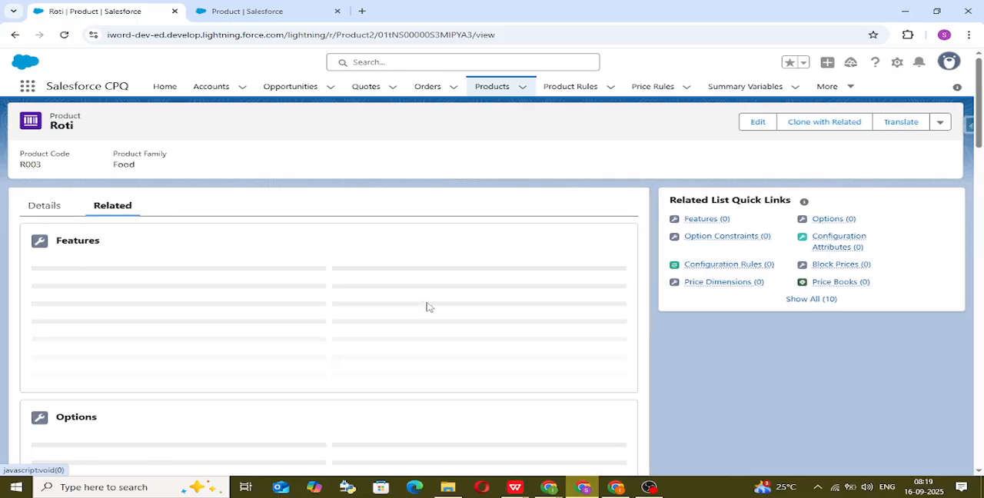
scroll(332, 361, down, 2)
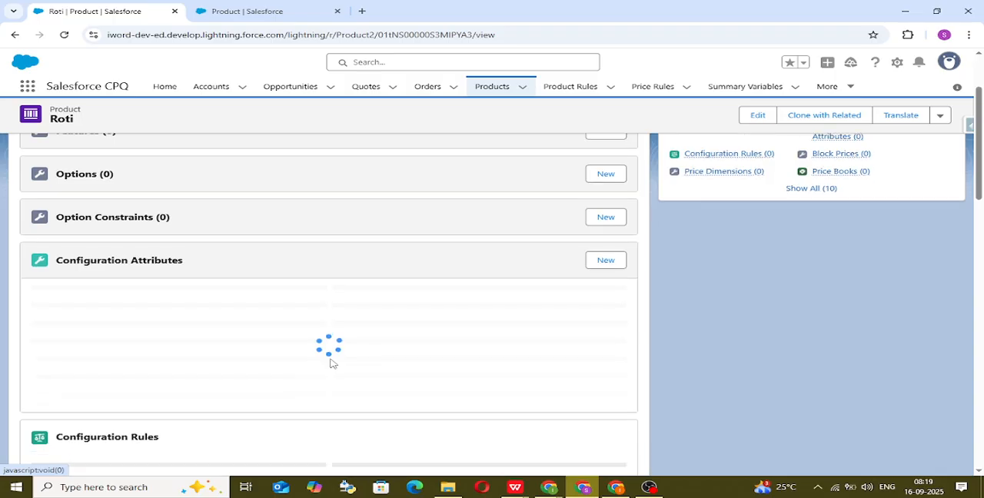
scroll(332, 362, down, 2)
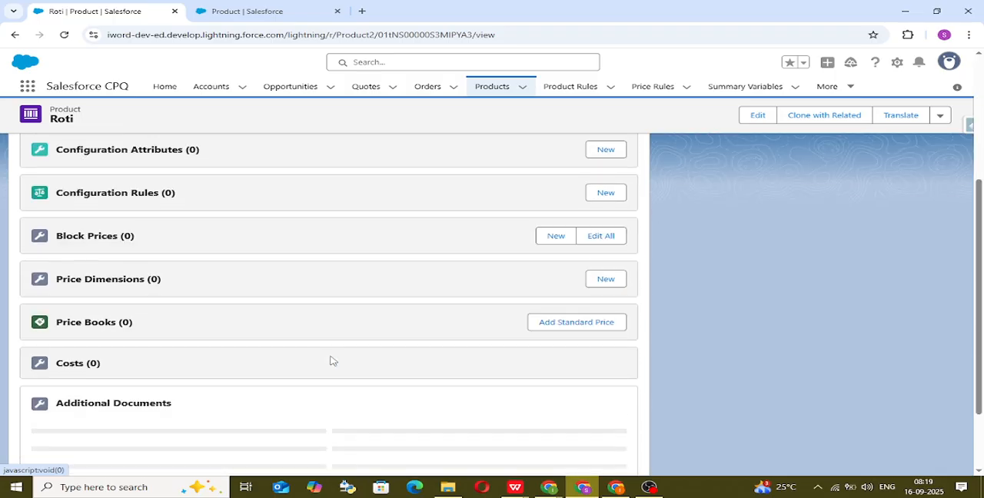
click(582, 360)
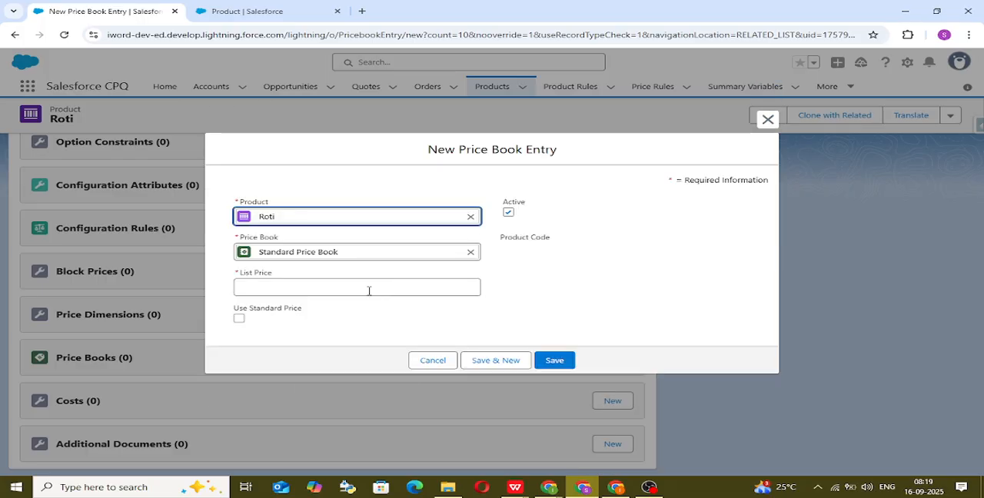
click(369, 291)
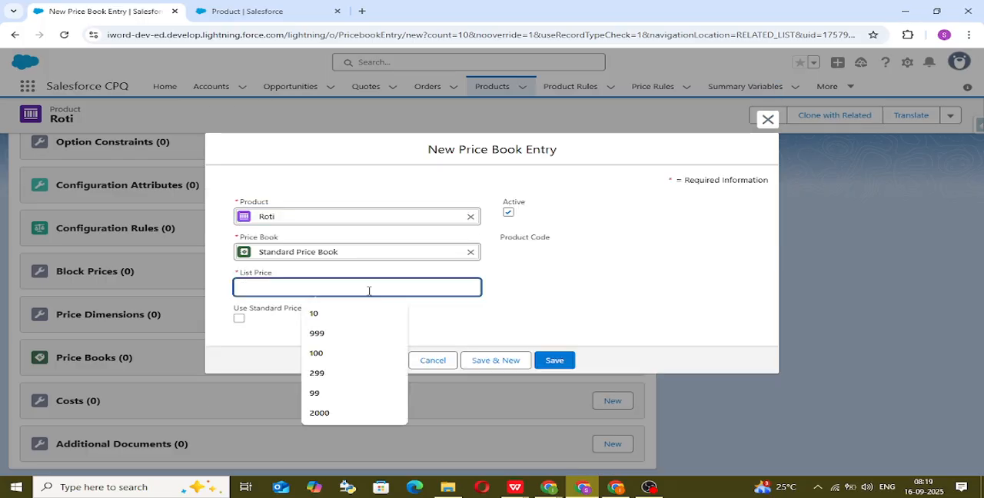
text(20)
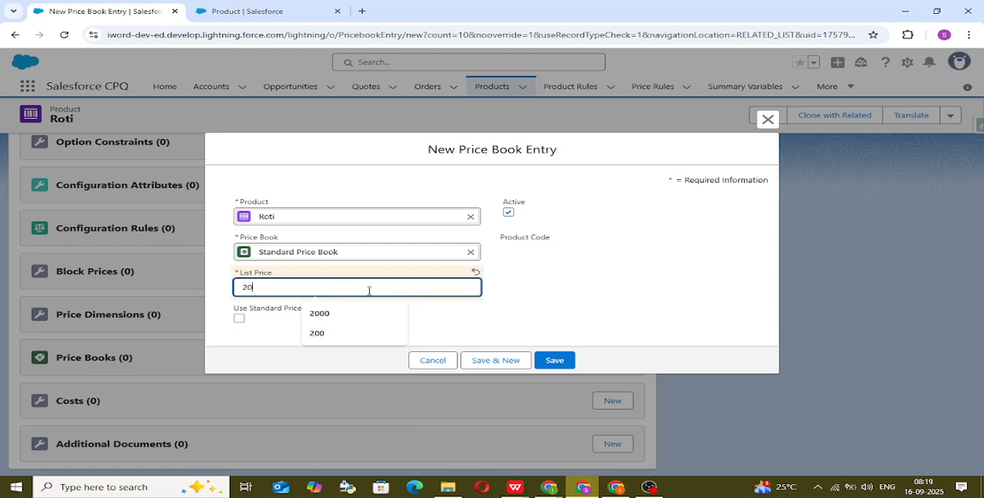
click(631, 272)
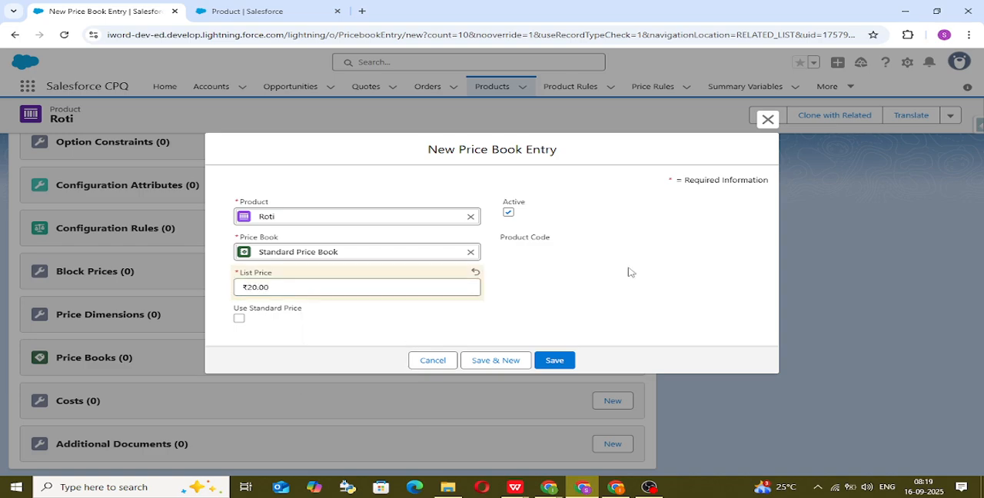
click(557, 366)
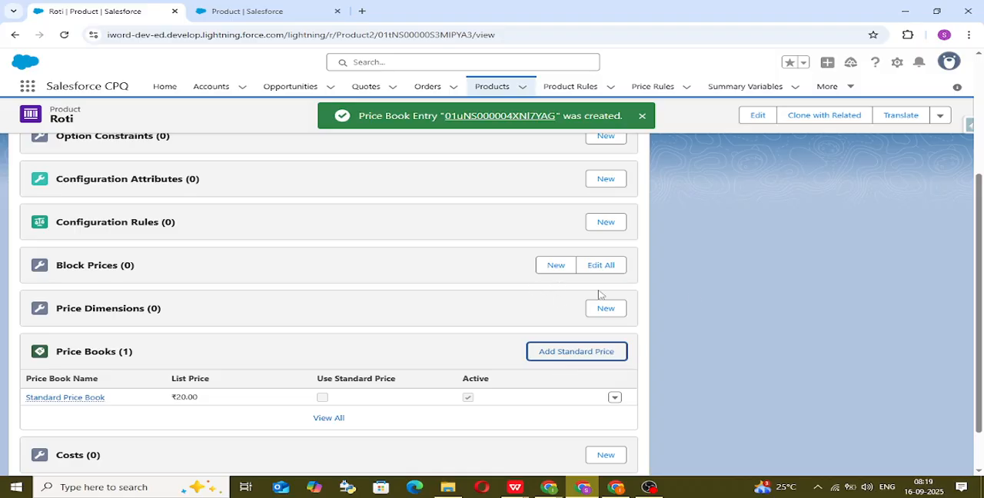
Step: Start a new product from the Products list, named Sweet with the product code S05
scroll(694, 296, up, 5)
click(492, 88)
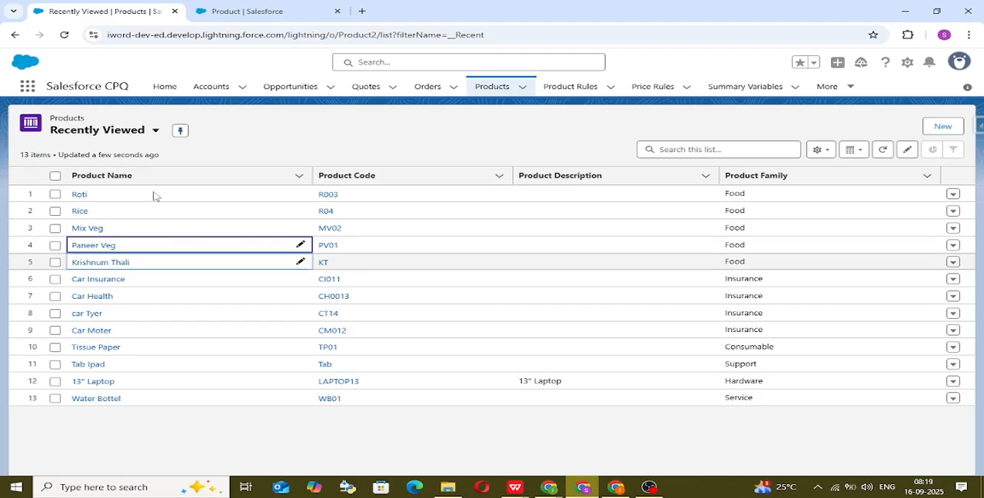
click(946, 128)
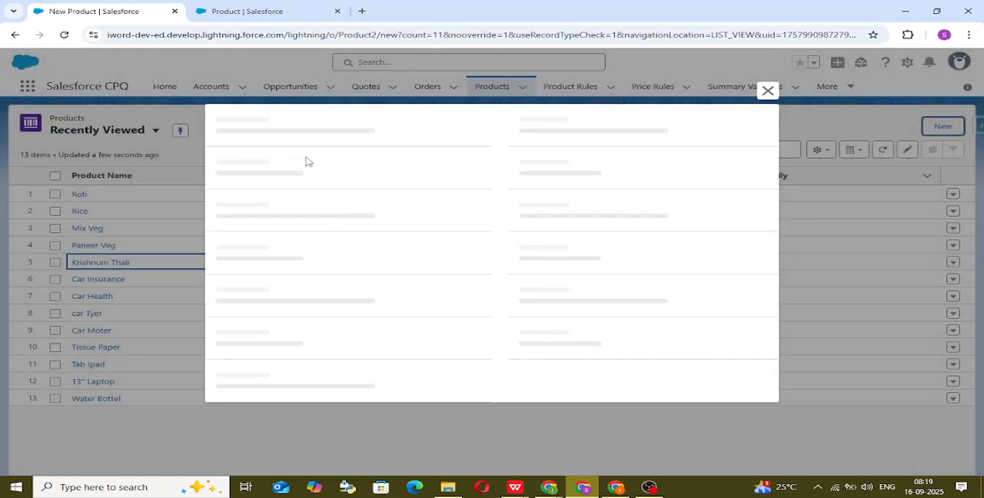
click(313, 175)
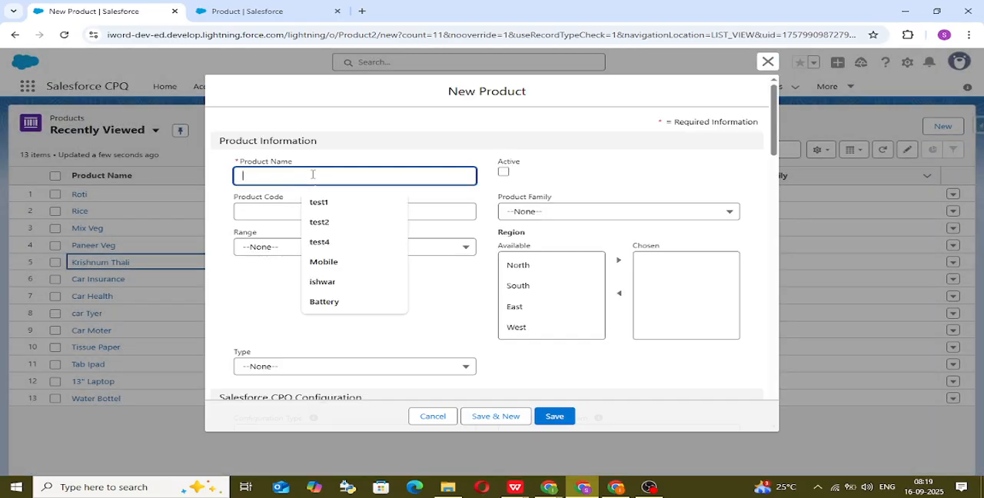
text(Sweet)
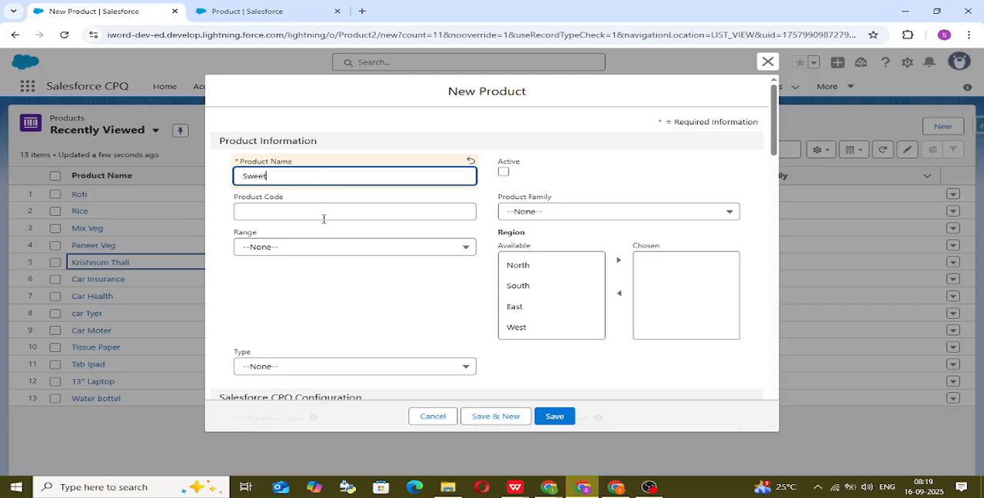
click(323, 214)
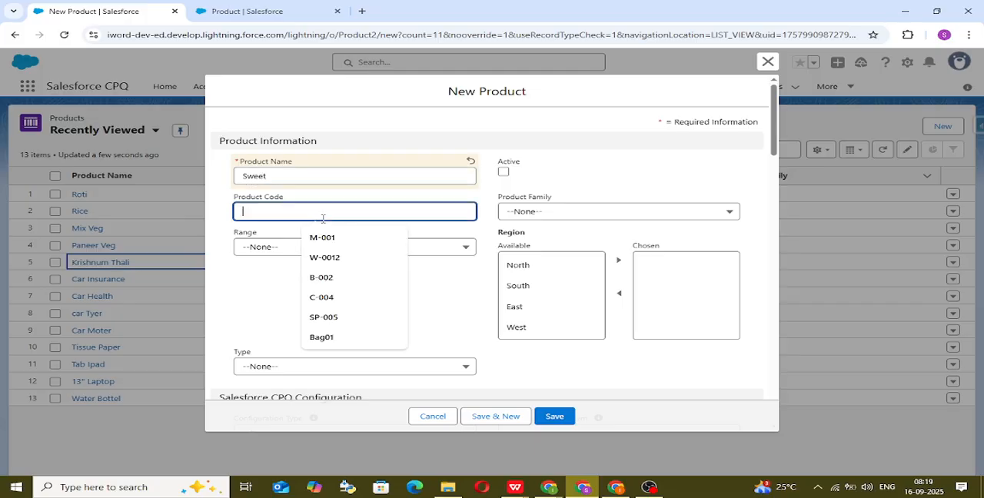
text(S)
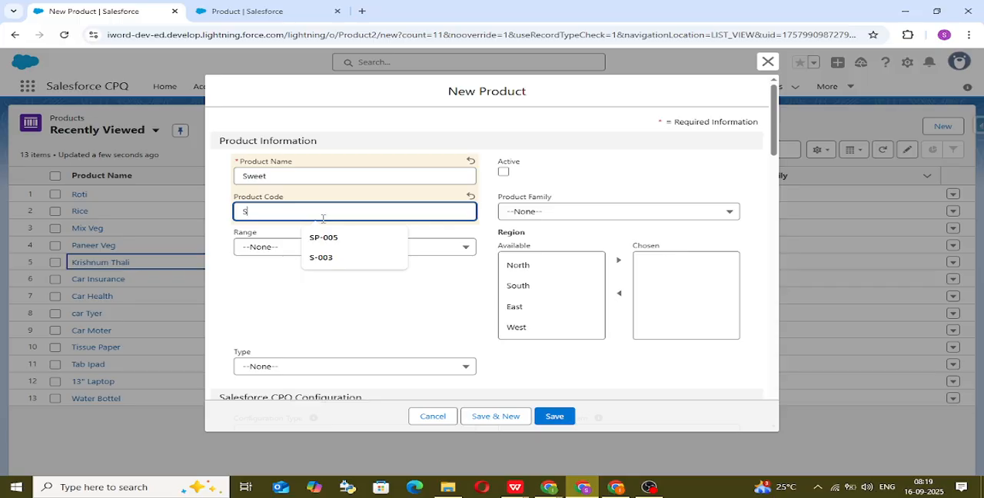
text(05)
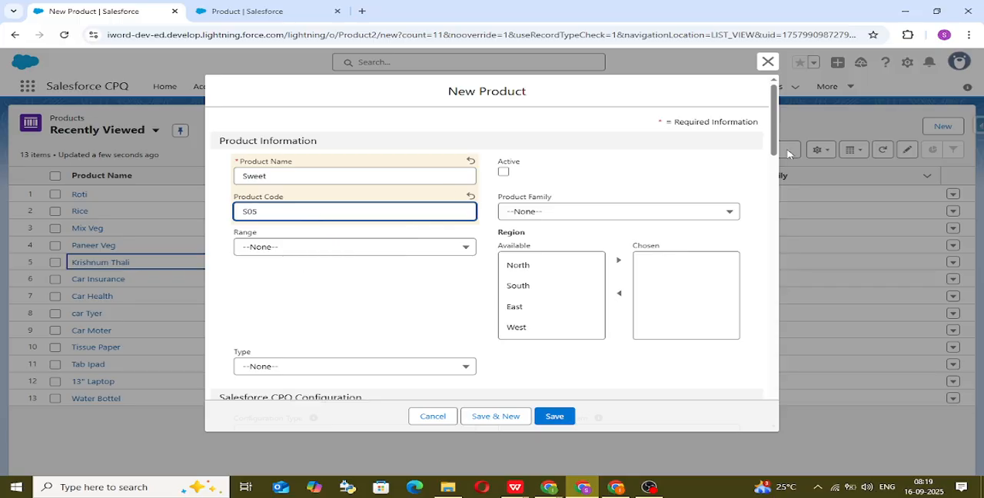
Step: Mark the Sweet product as active, assign it to the Food product family and save the record
click(504, 172)
click(535, 212)
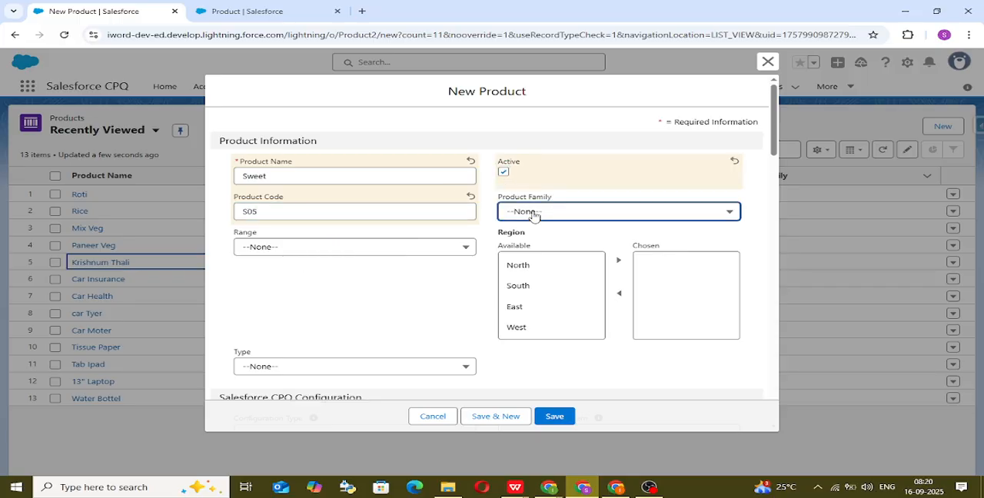
scroll(542, 350, down, 2)
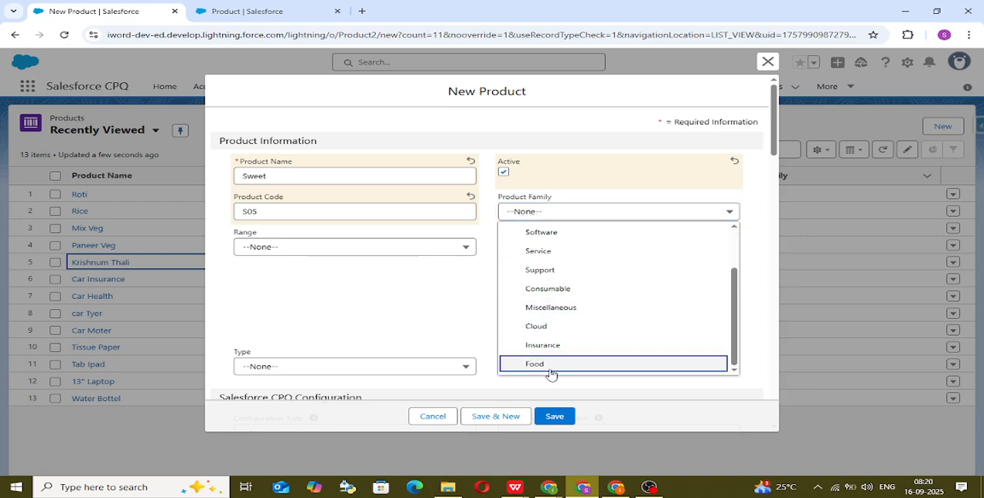
click(552, 365)
click(558, 421)
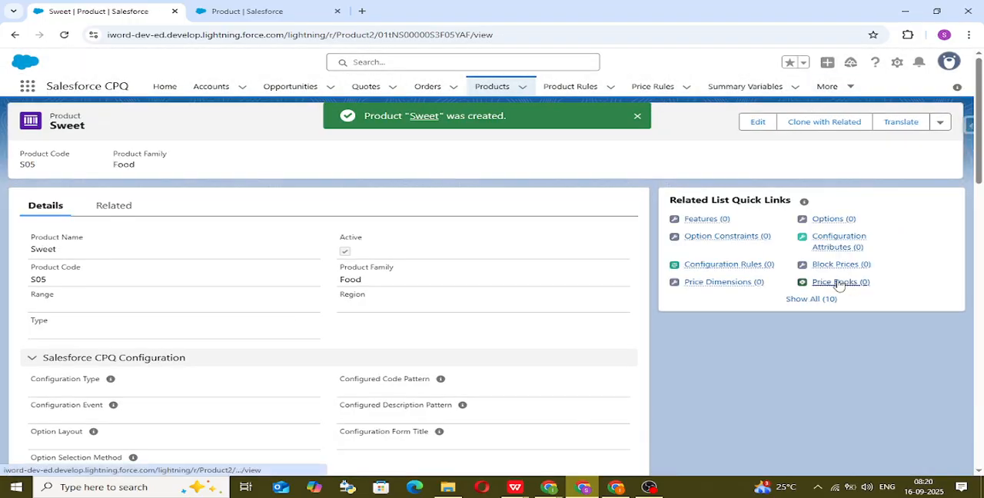
Step: Add a standard price to Sweet with a list price of 25 in the Standard Price Book, and return to the Products list
mouse_move(838, 284)
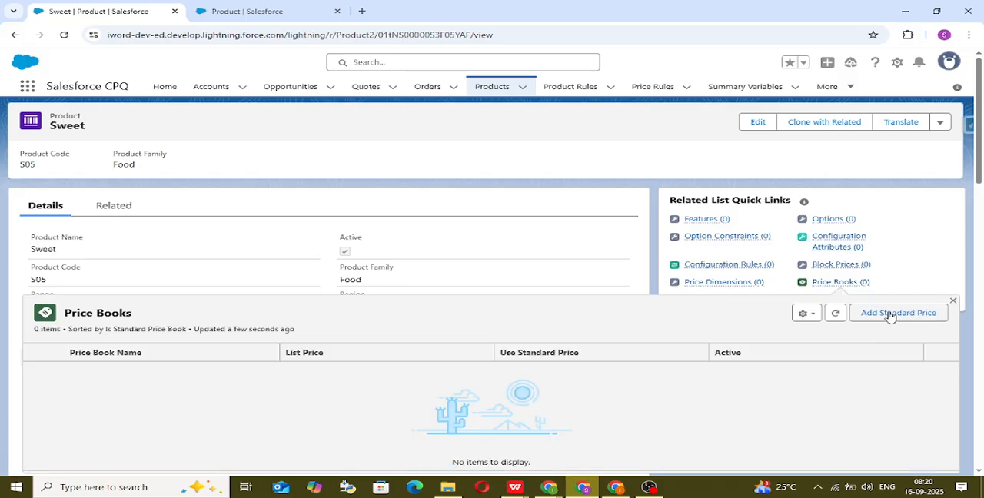
click(880, 314)
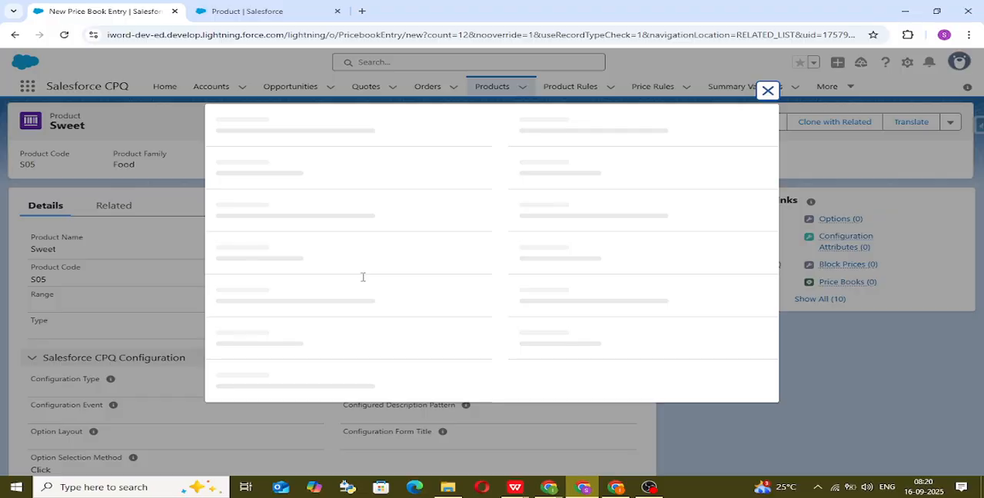
click(357, 288)
text(25)
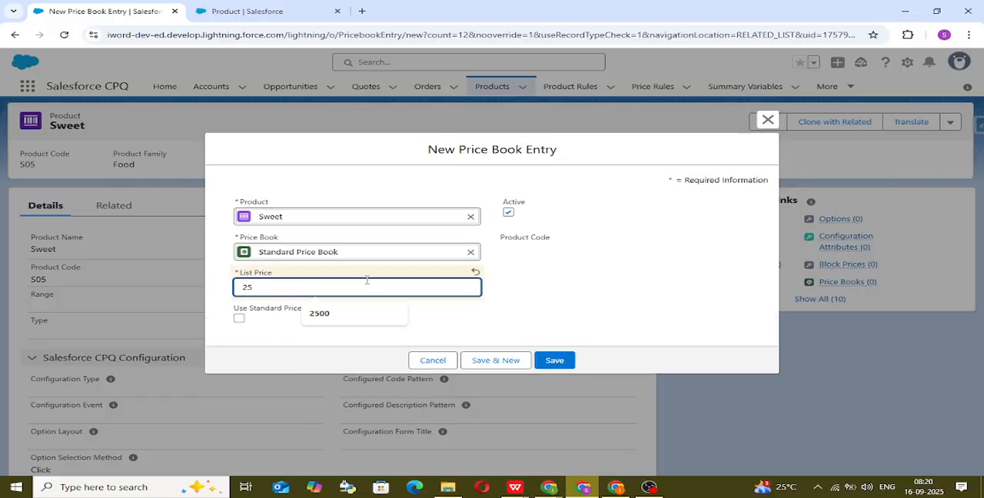
click(683, 304)
click(555, 360)
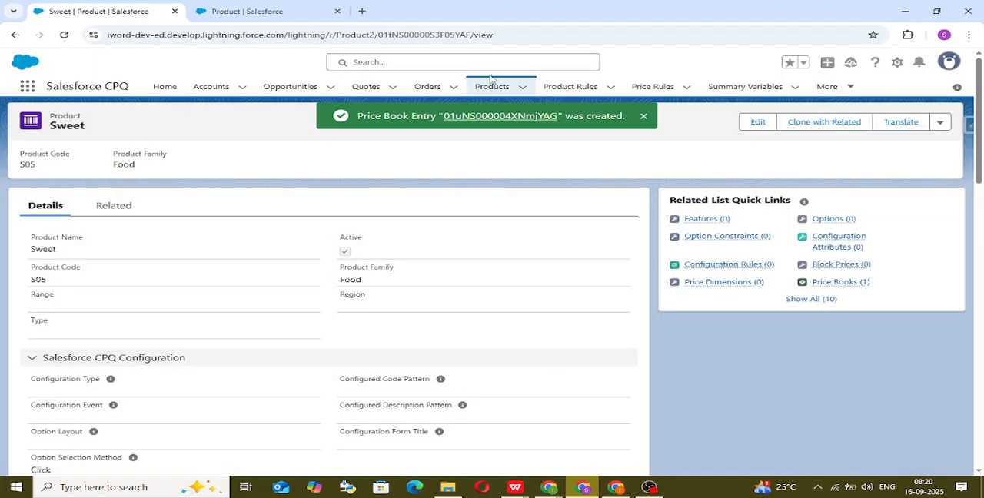
click(492, 87)
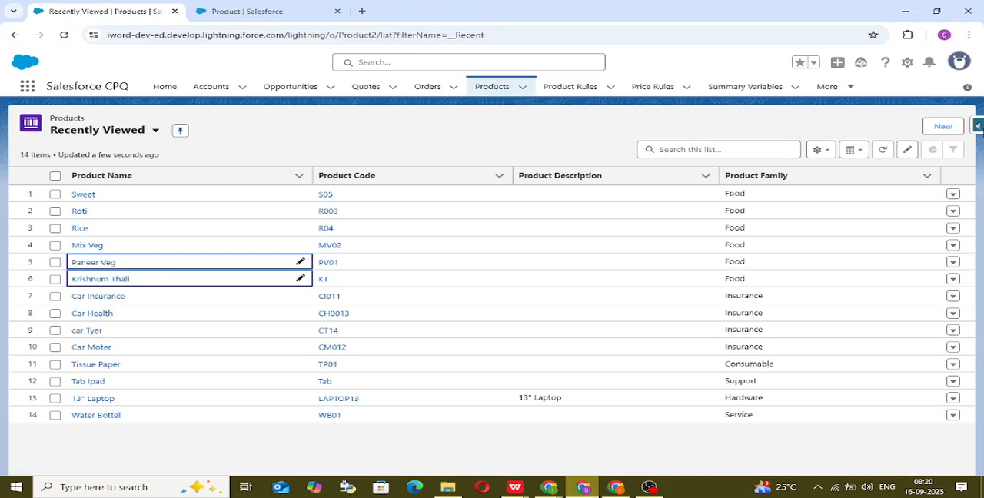
click(942, 126)
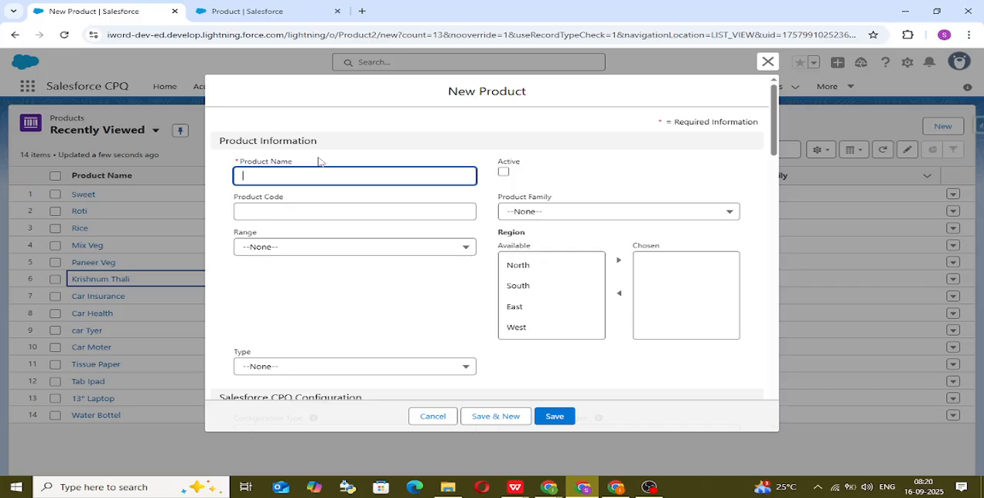
text(Wateer)
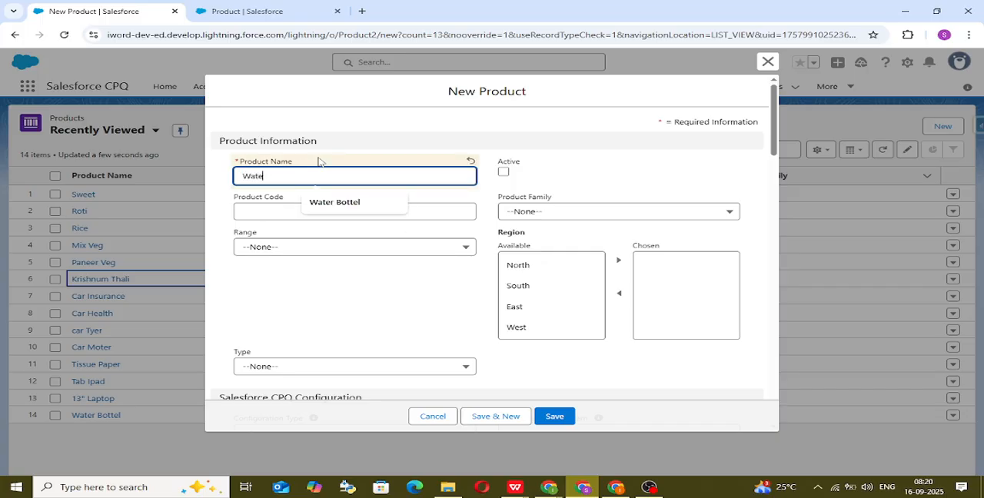
key(BackSpace)
key(BackSpace)
text(r)
click(361, 206)
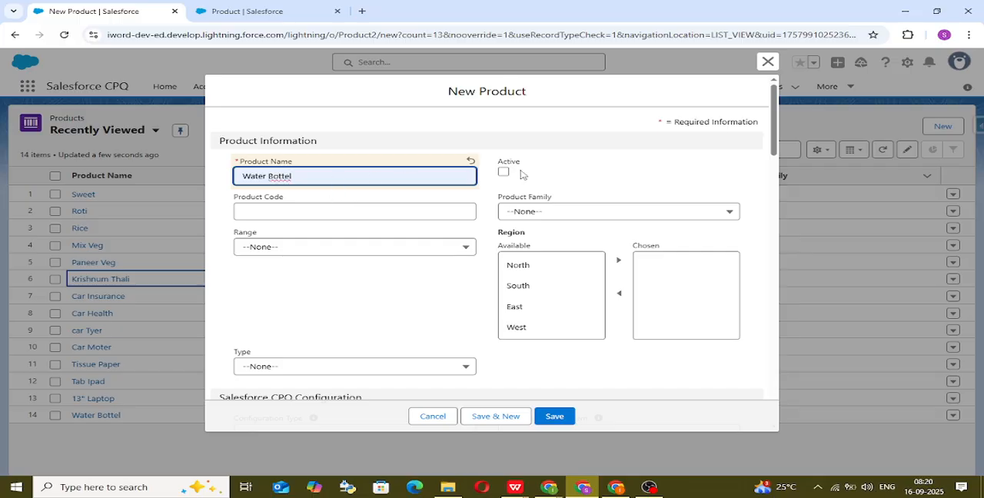
click(768, 61)
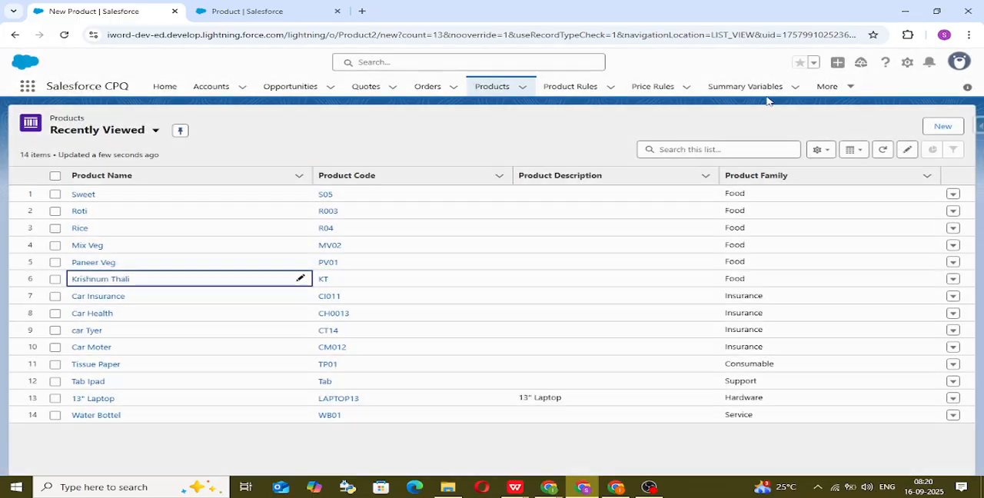
Step: Search the recently viewed products for "water" and clear the search
click(709, 150)
text(water)
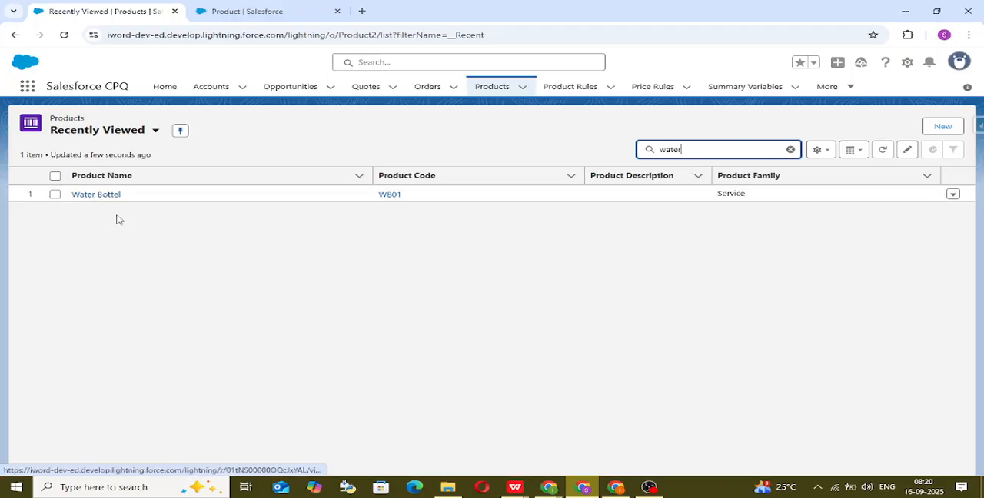
click(791, 149)
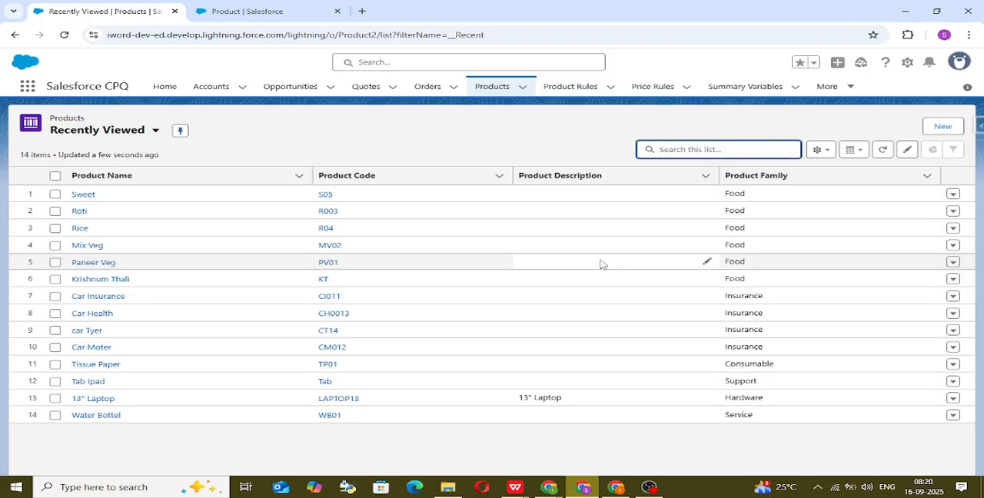
Step: Switch the products list to the All Products view and open Quotes in a new browser tab placed right beside it
click(150, 132)
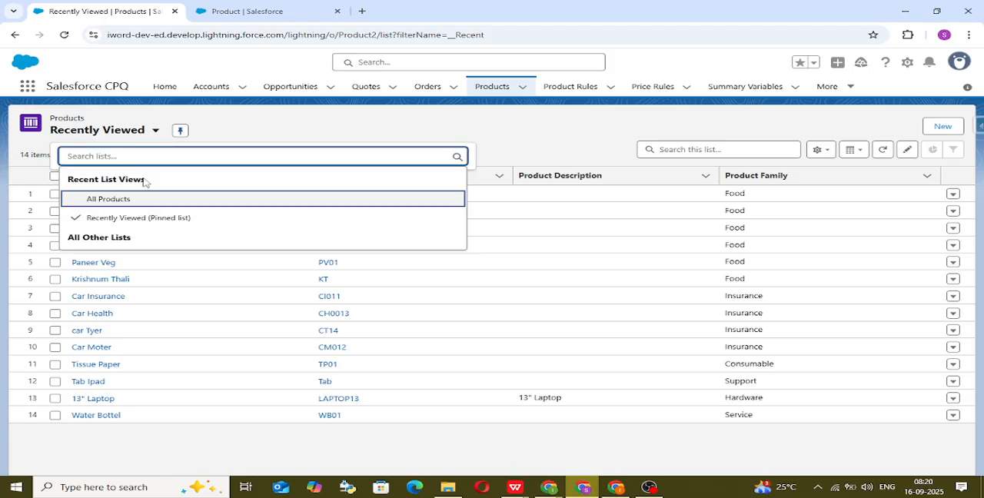
click(145, 203)
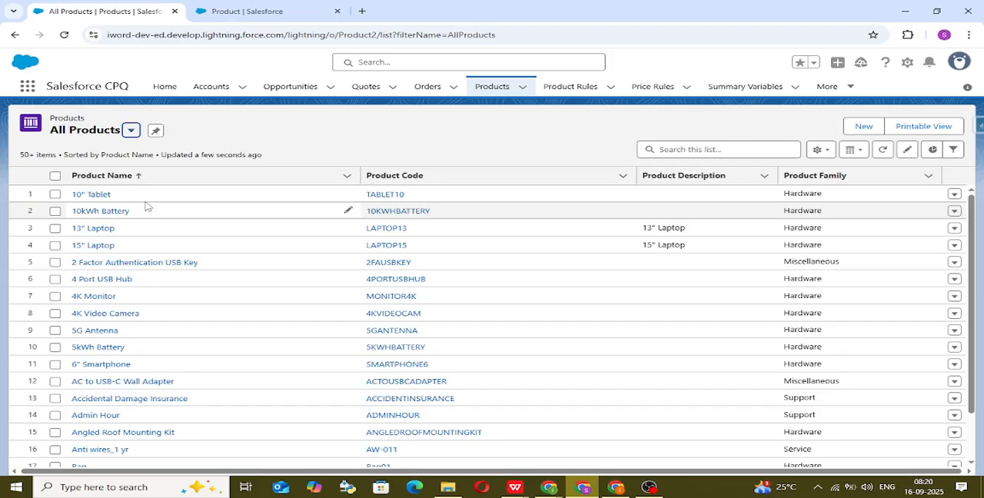
right_click(361, 88)
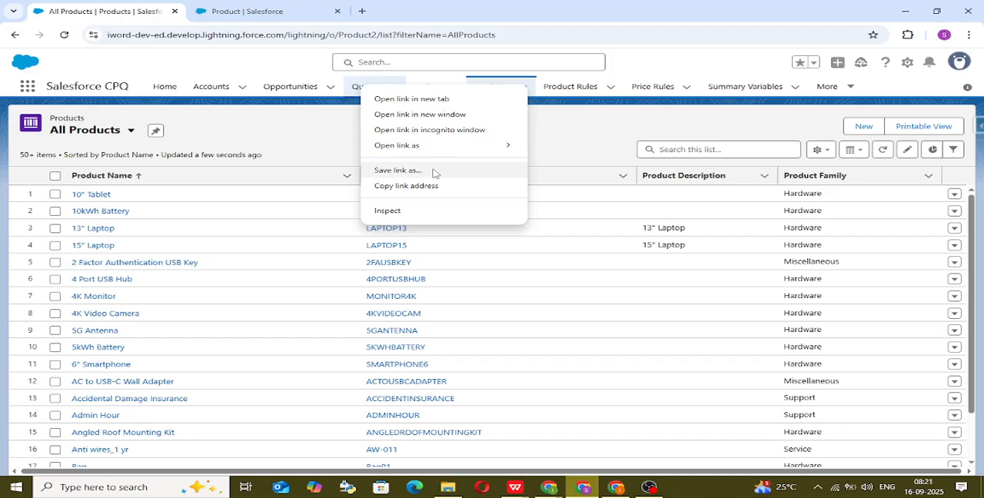
click(407, 99)
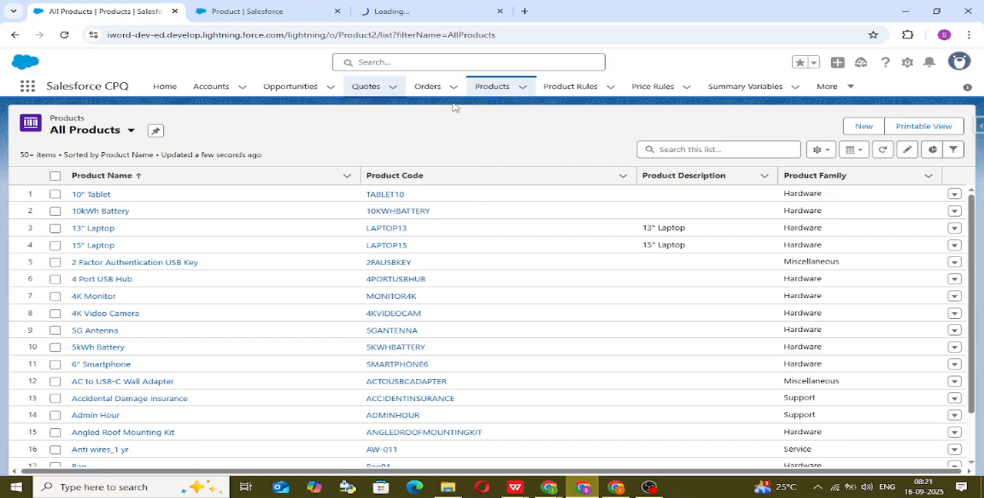
click(413, 8)
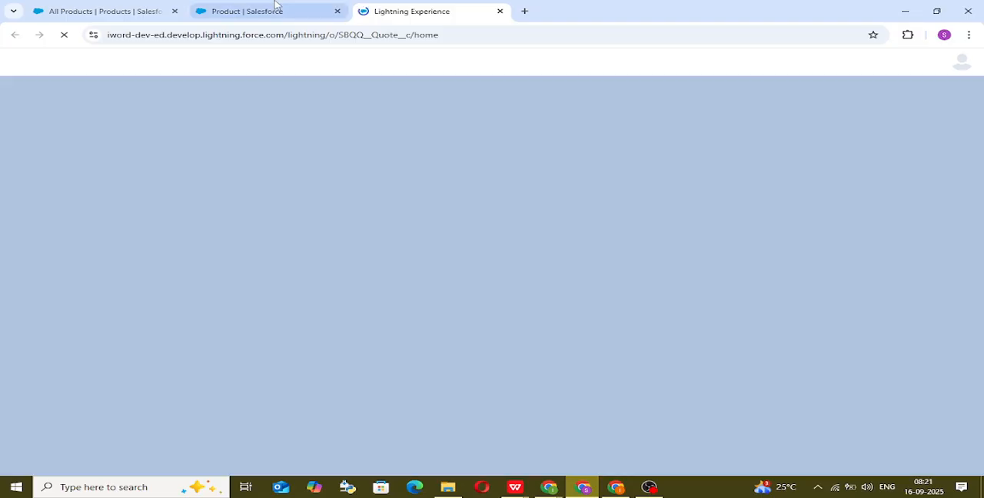
drag(274, 4, 446, 3)
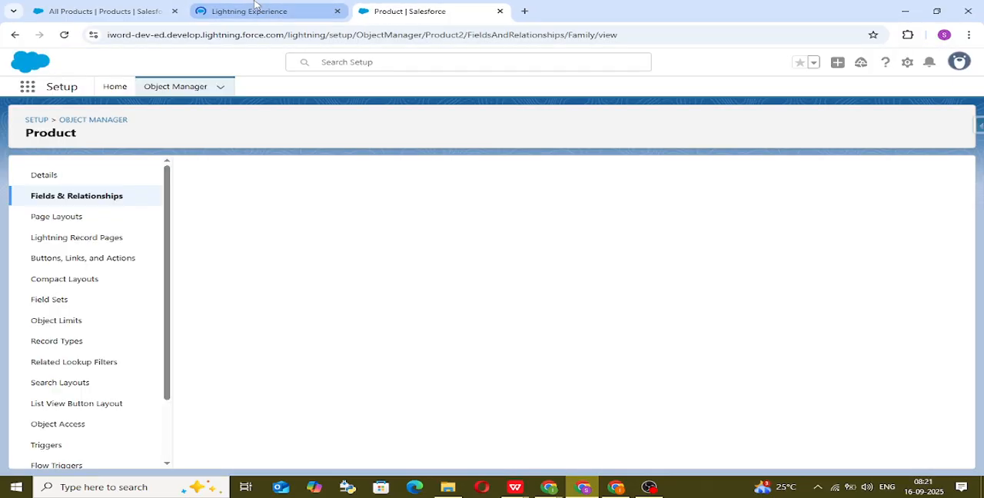
click(256, 6)
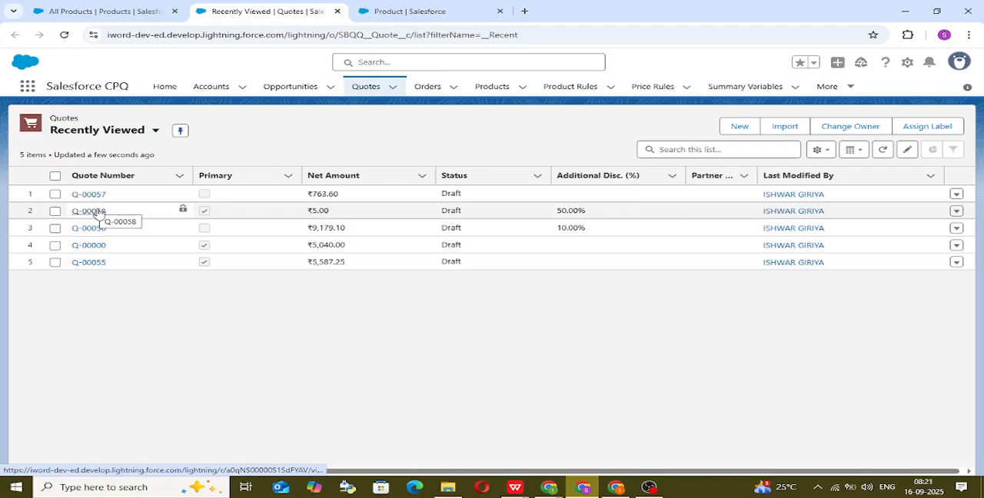
Step: Open the line editor of quote Q-00057 and delete all of its quote lines
click(93, 210)
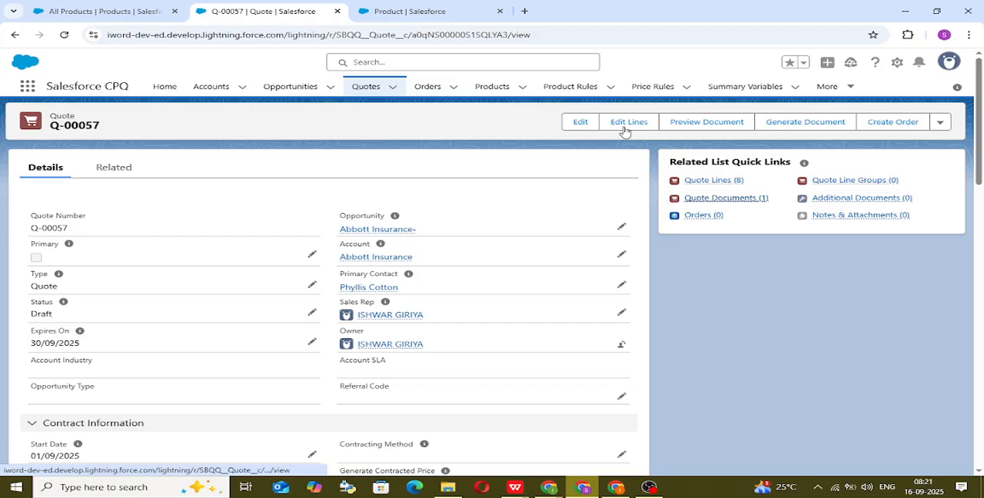
click(625, 129)
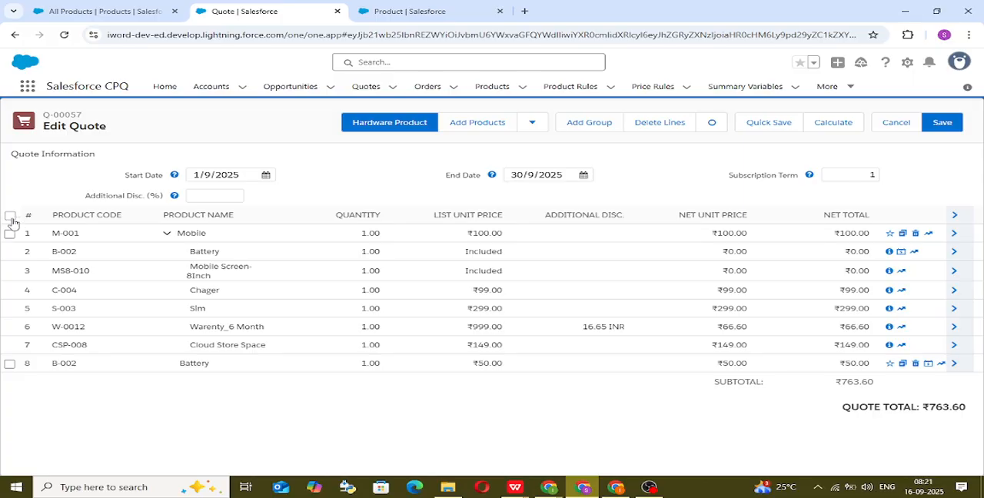
click(10, 216)
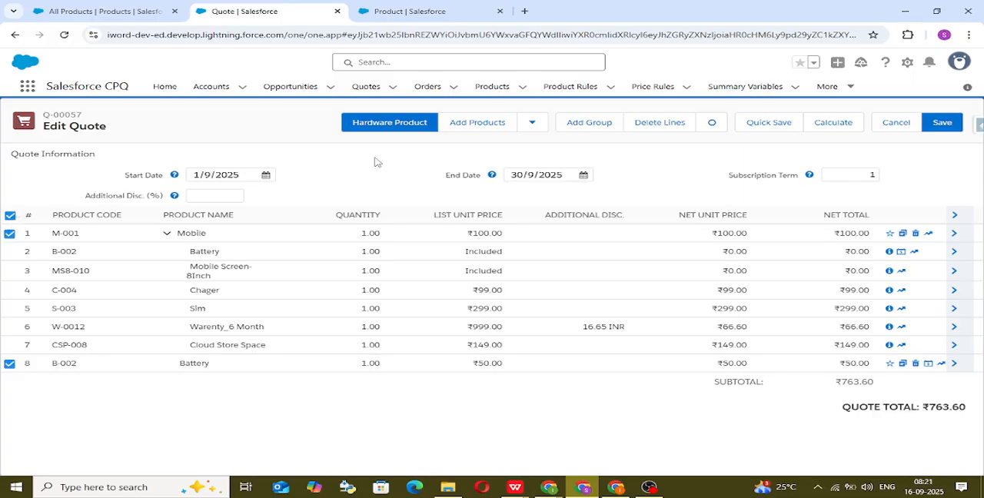
click(683, 127)
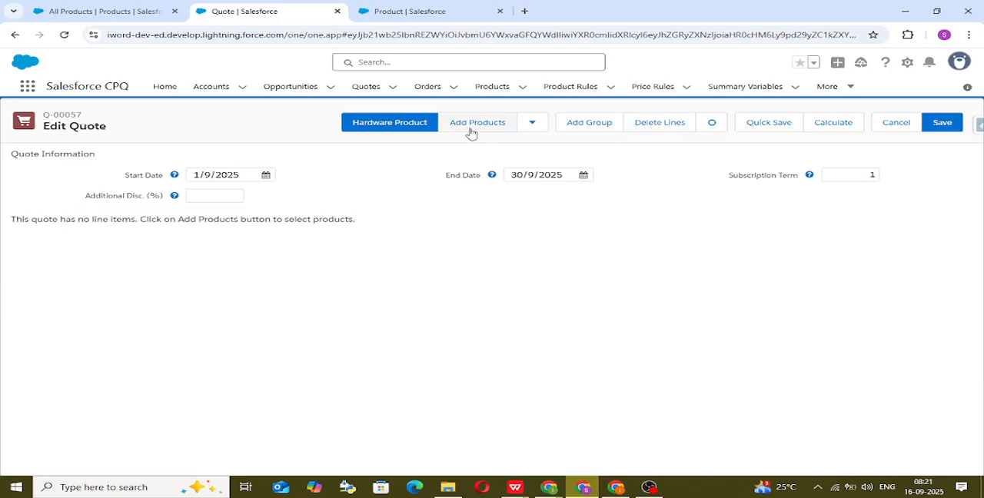
Step: Find Krishnum Thali in the product selection and add it to the quote, staying in the selection to add more
click(471, 132)
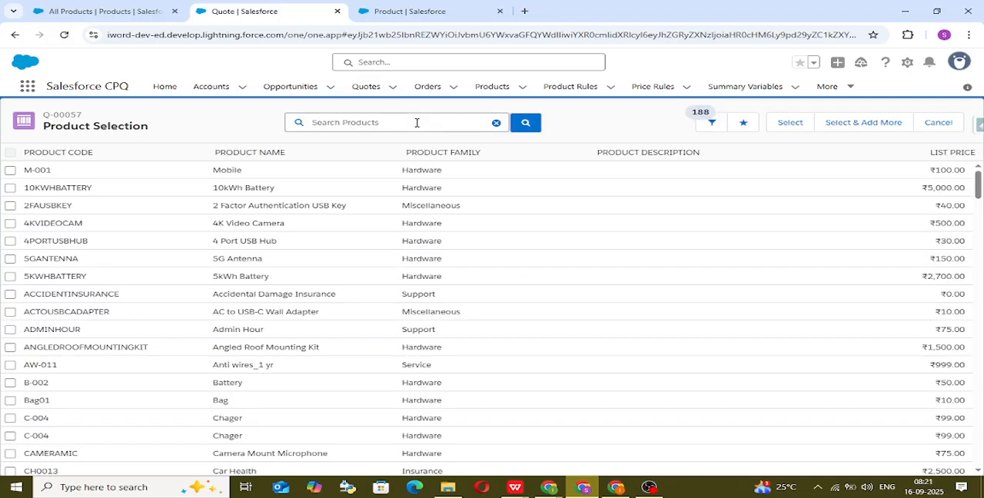
text(thail)
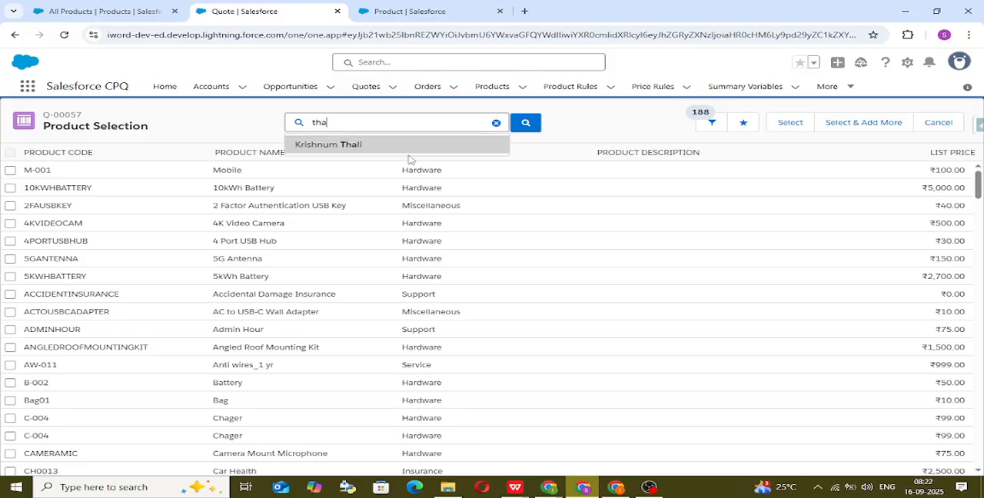
click(409, 147)
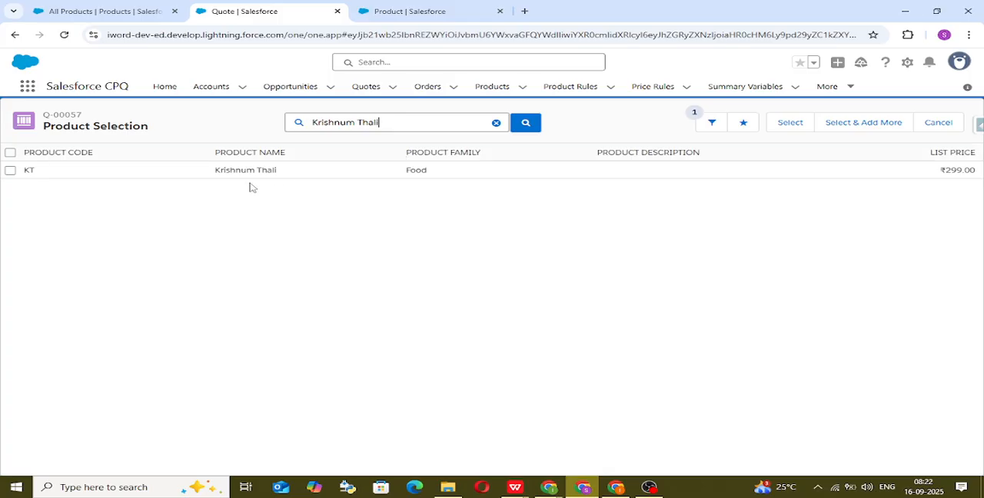
click(10, 170)
click(846, 121)
Step: Find Rice in the product selection, select it and return to the quote's line editor
double_click(417, 125)
key(BackSpace)
key(ctrl+BackSpace)
text(rice)
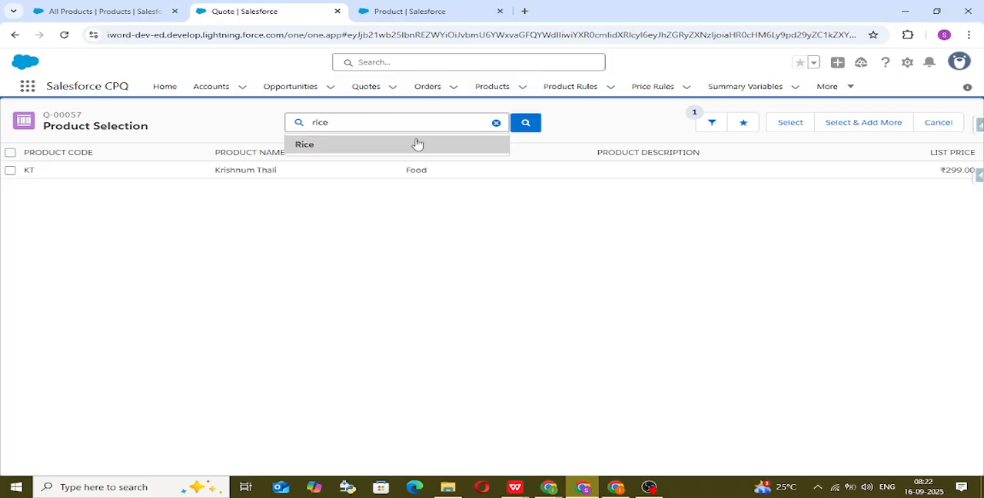
click(418, 144)
click(11, 171)
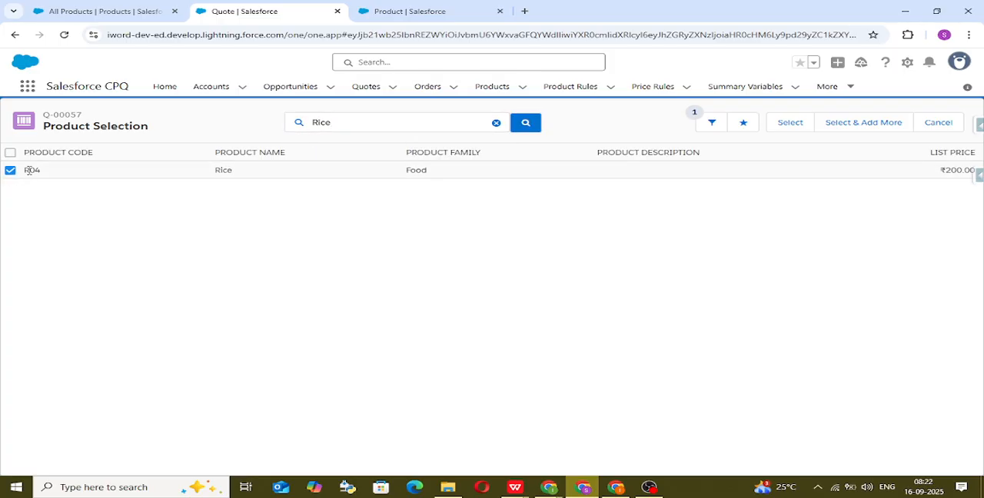
click(796, 127)
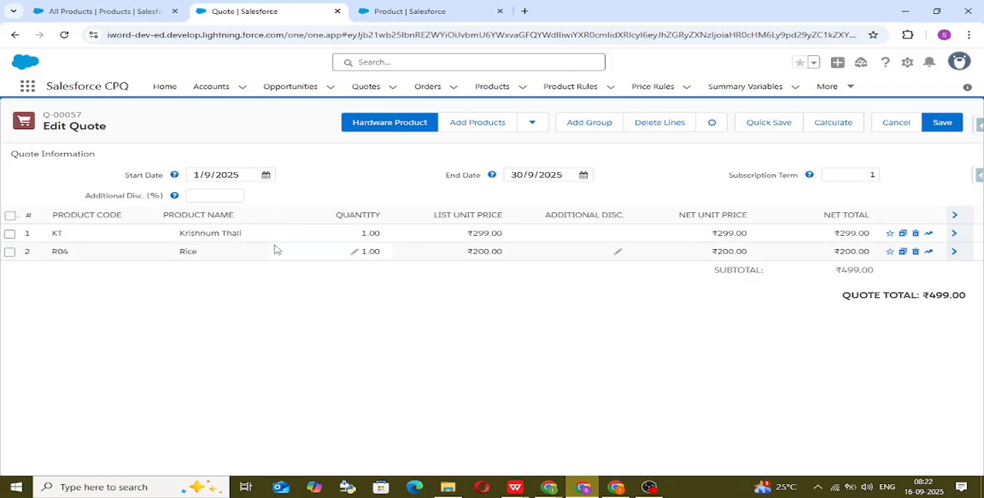
Step: Reopen the product selection for the quote and search for Roti
click(460, 120)
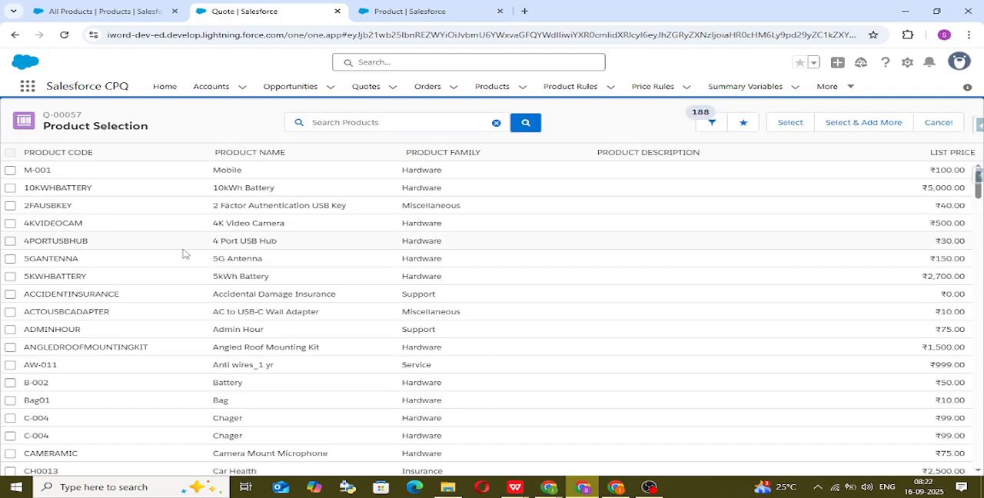
scroll(213, 313, down, 1)
scroll(215, 311, down, 3)
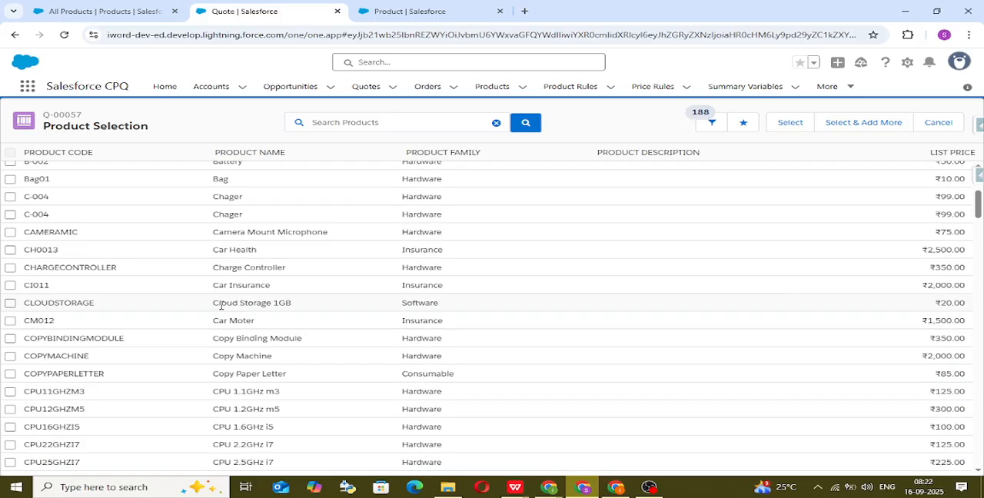
scroll(303, 231, up, 4)
click(351, 127)
text(r)
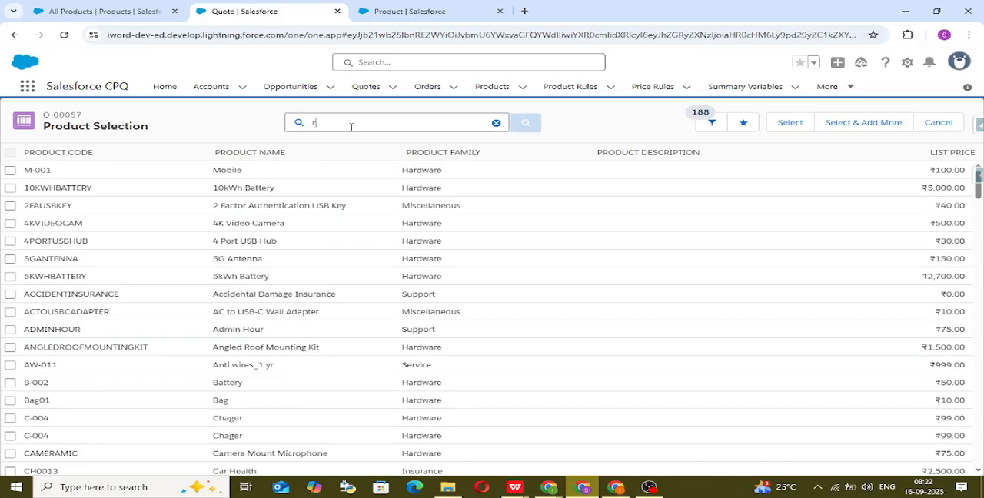
text(oti)
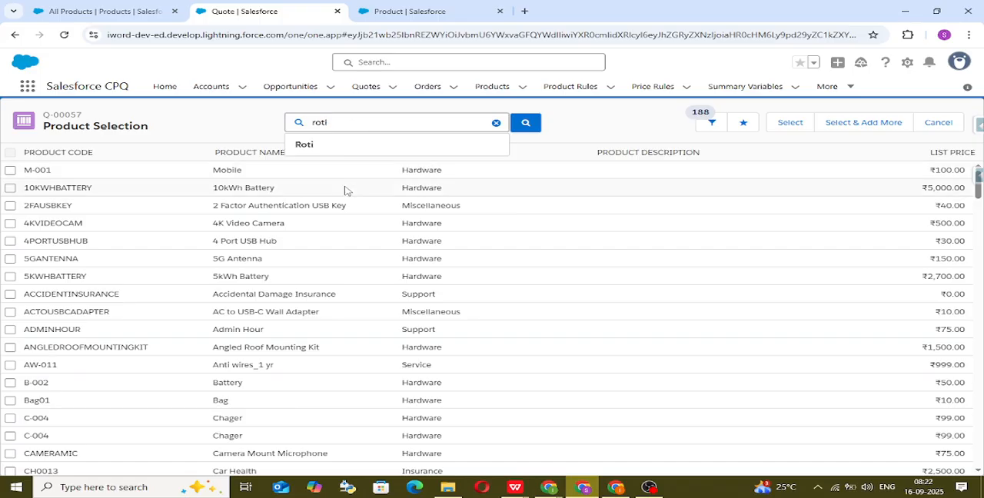
click(348, 147)
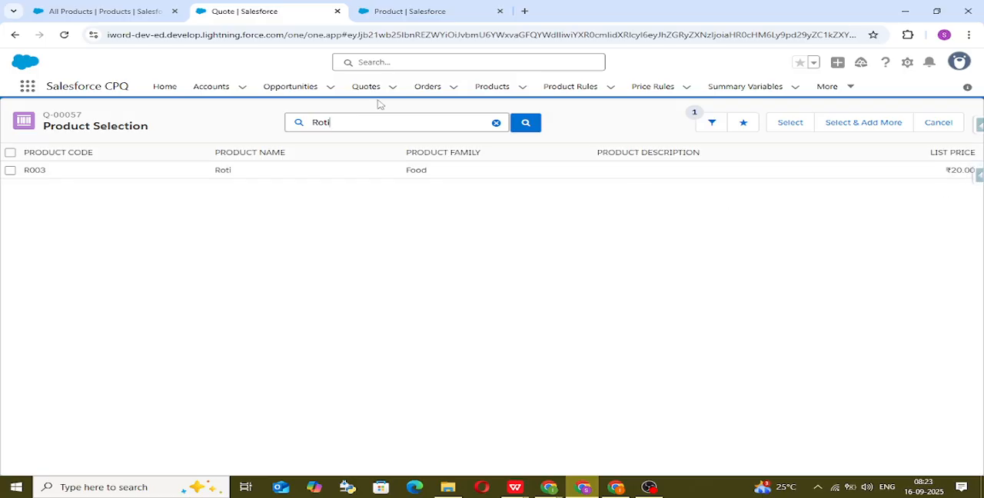
Step: Search the All Products list for "thali" and open the Krishnum Thali product's related records
click(123, 9)
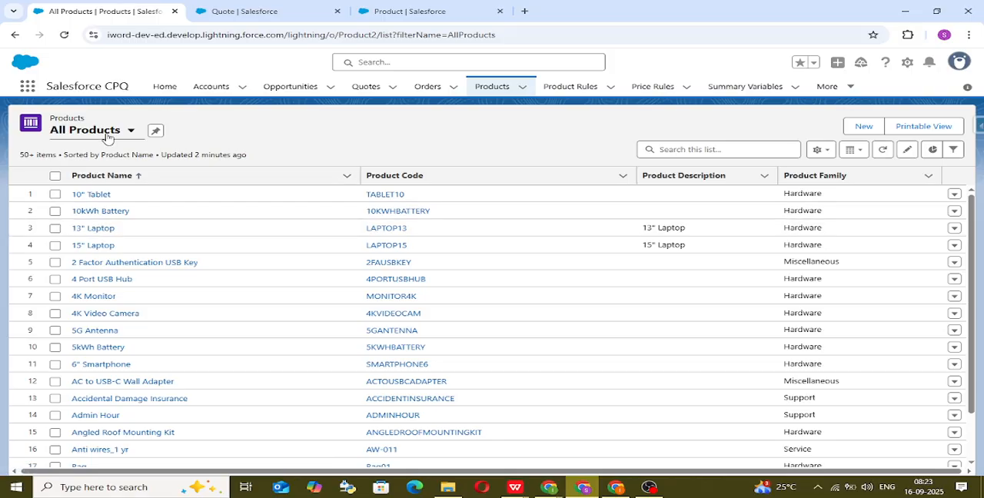
click(716, 153)
text(thali)
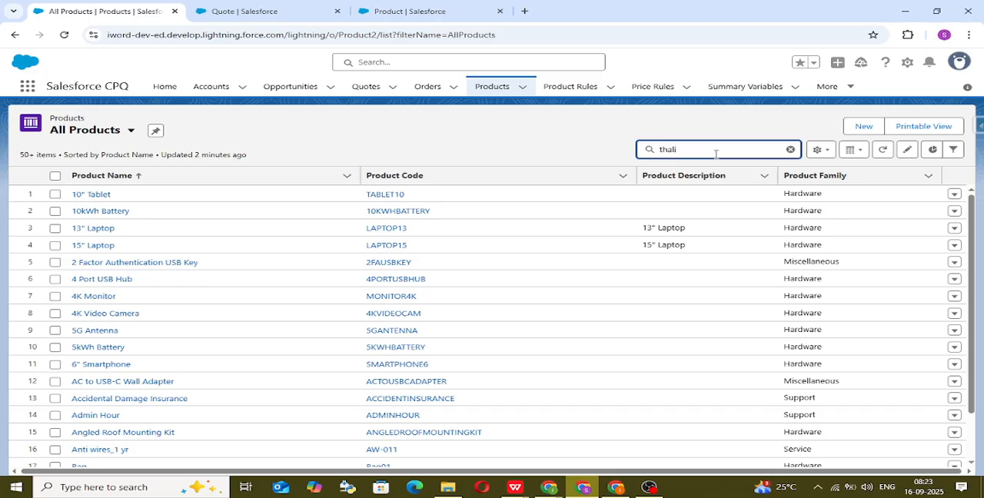
key(Return)
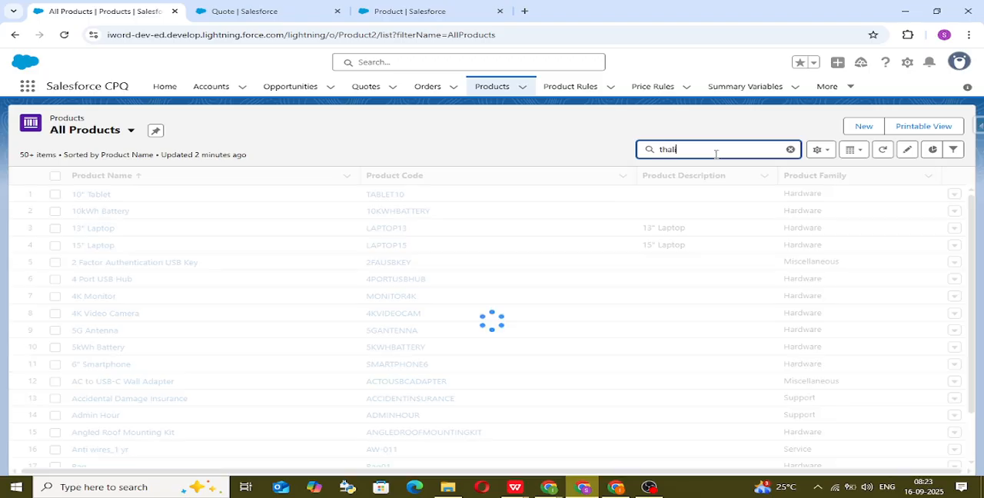
click(83, 197)
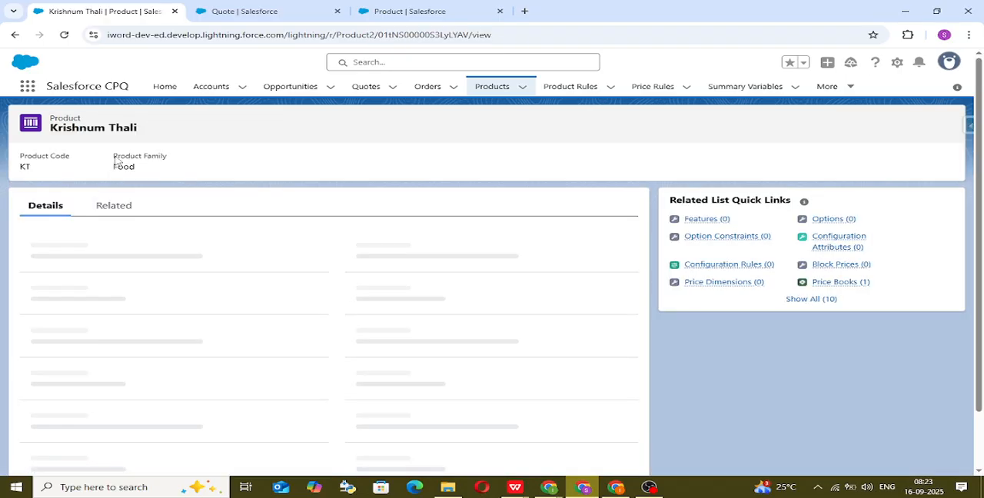
click(113, 208)
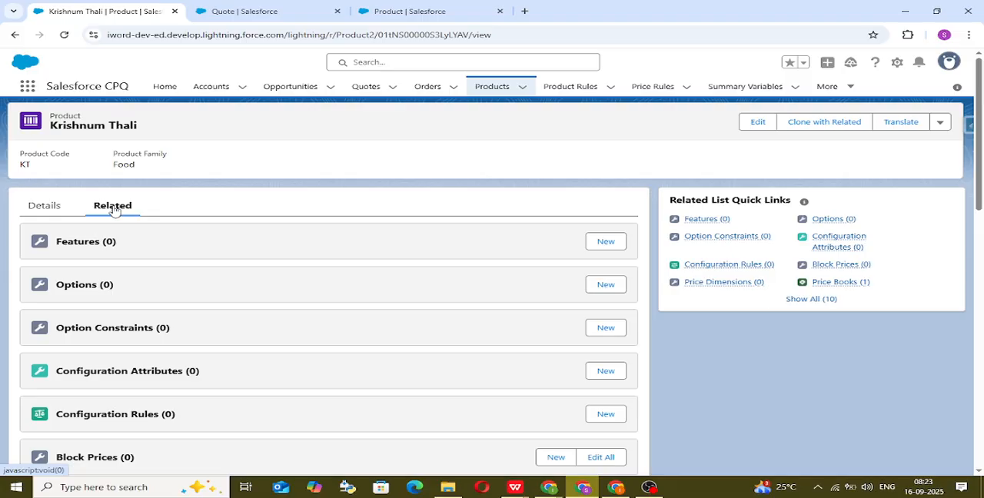
Step: Examine the Options list and the Features list of the Krishnum Thali product
click(79, 285)
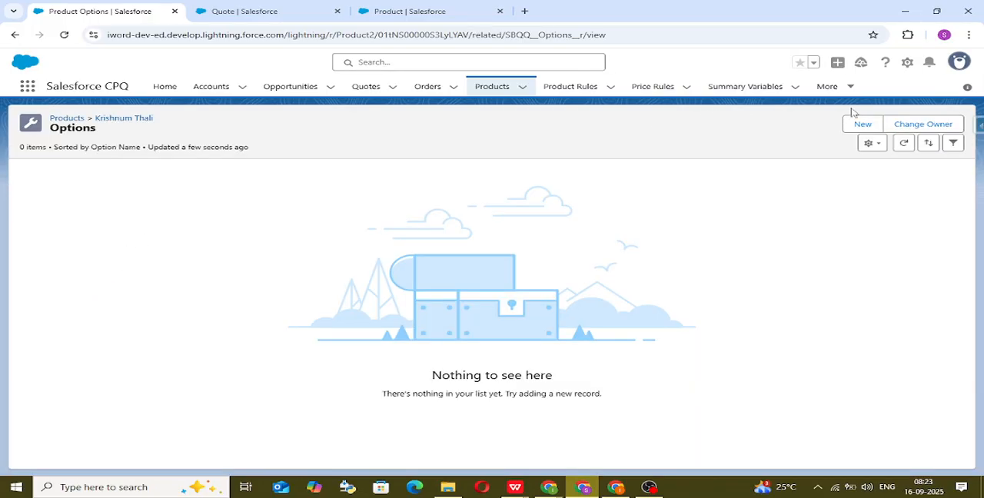
click(15, 35)
click(16, 34)
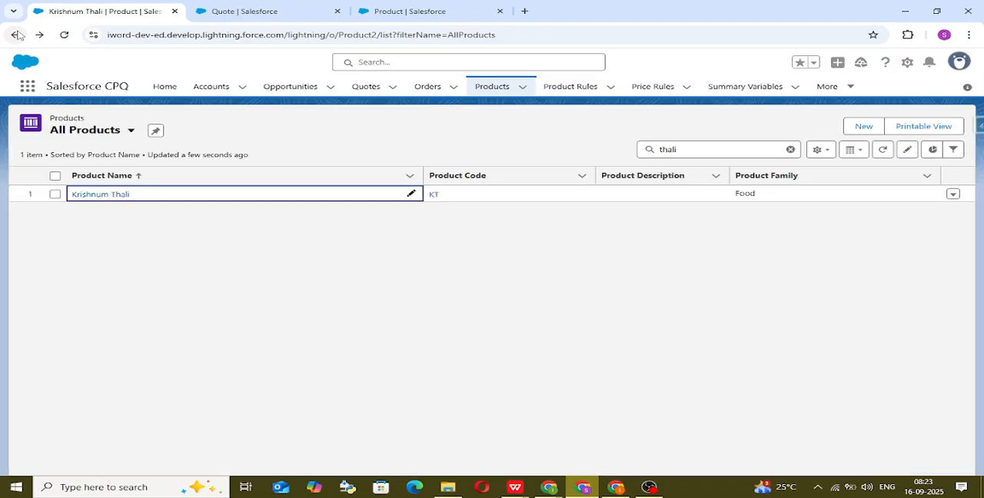
click(101, 196)
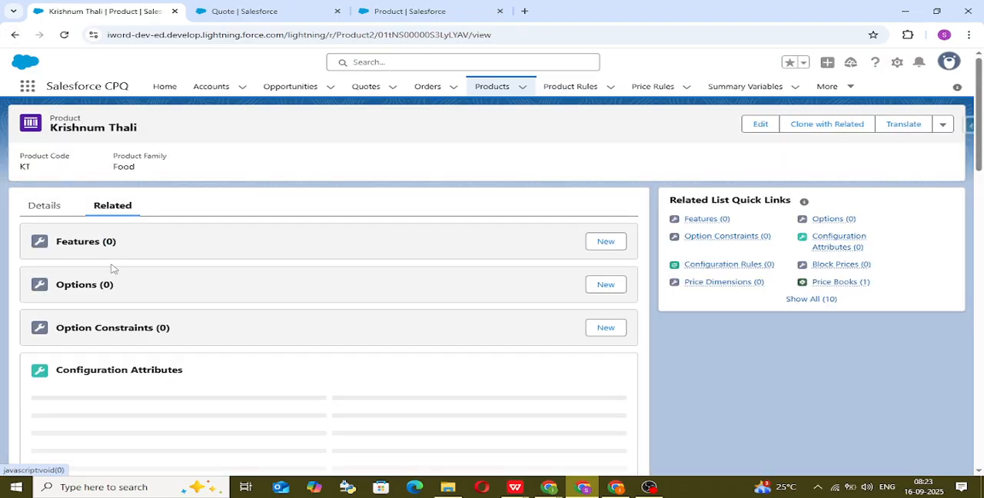
click(86, 241)
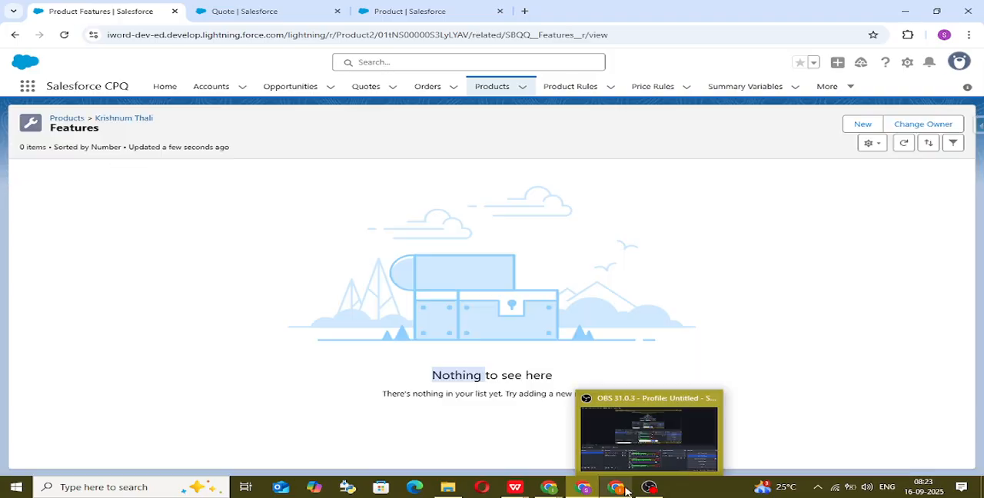
mouse_move(555, 493)
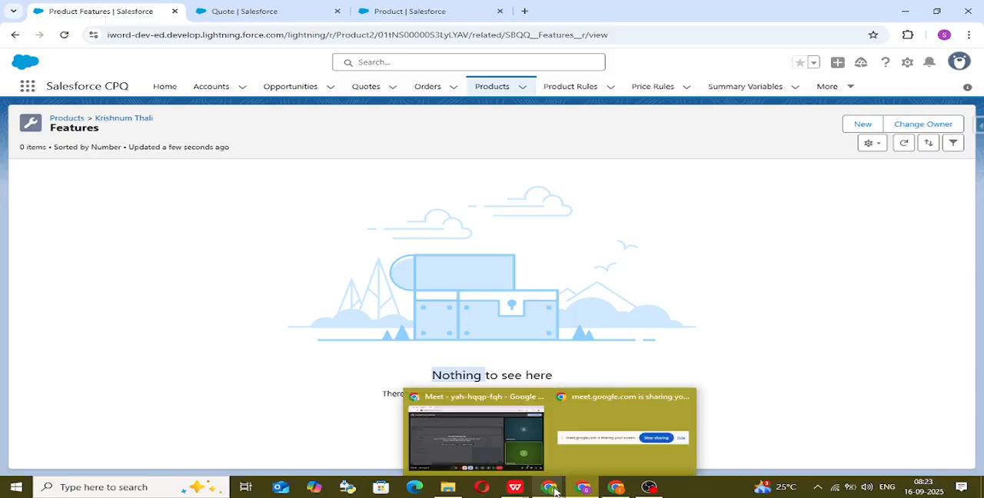
click(496, 440)
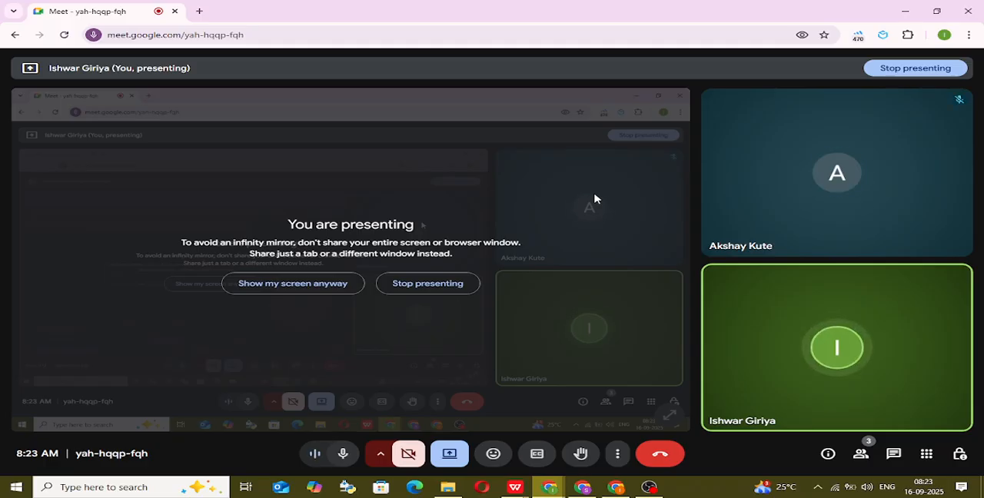
click(584, 489)
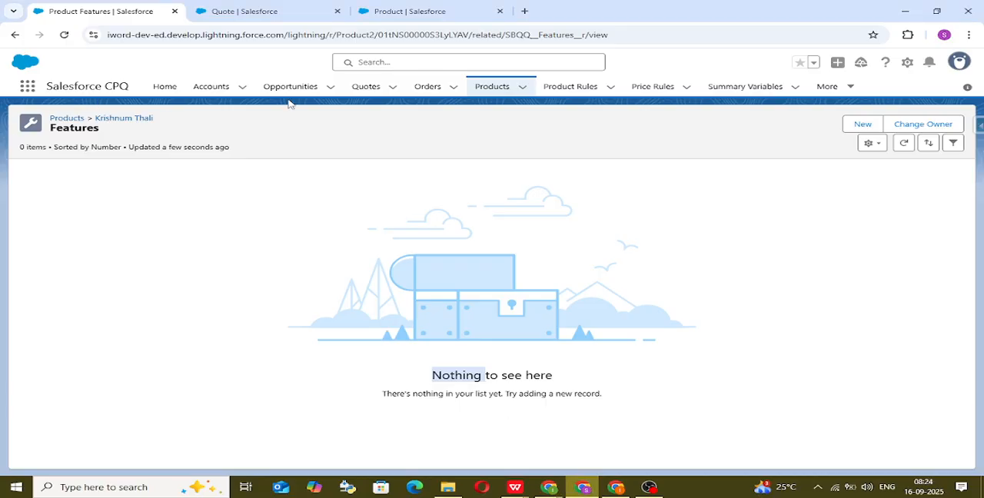
Step: Return to the Products list and reopen the Krishnum Thali record
click(484, 91)
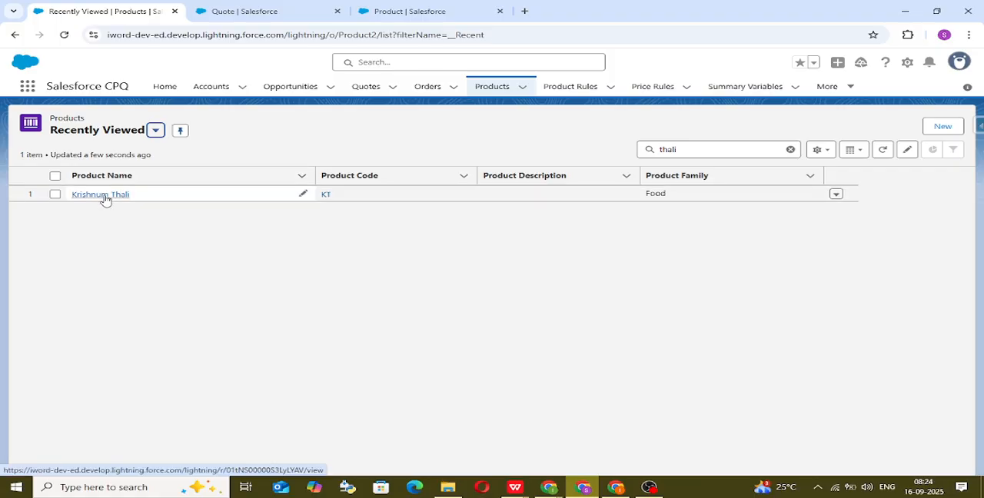
click(101, 195)
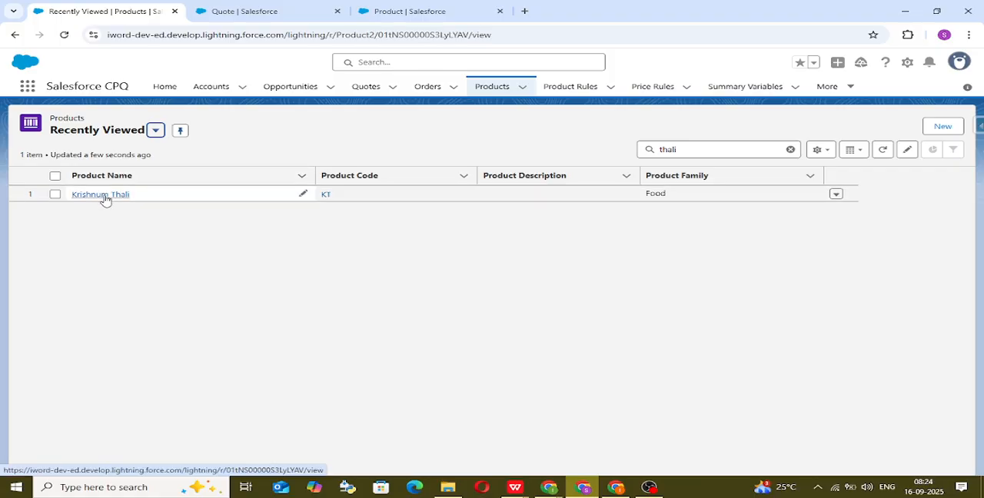
click(105, 203)
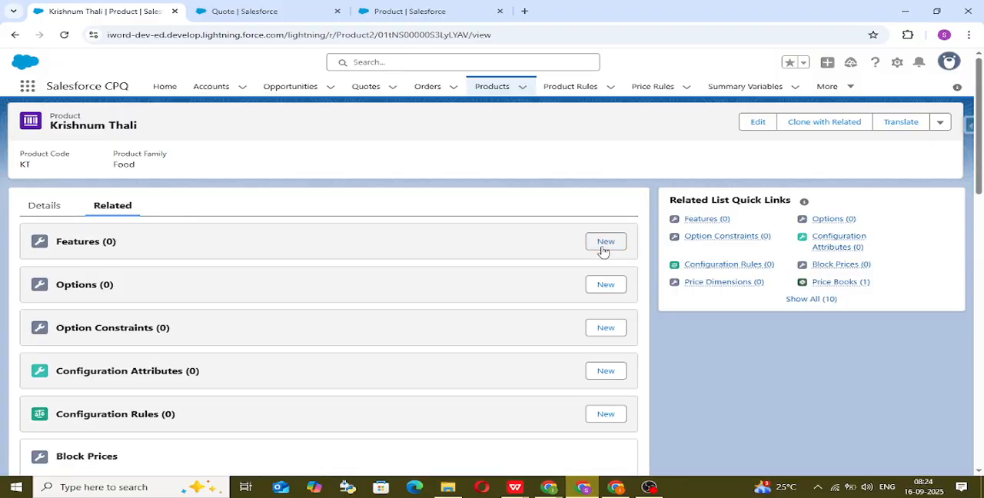
Step: Create and save a product feature named Rice for Krishnum Thali, with minimum options 0 and number 10
click(605, 242)
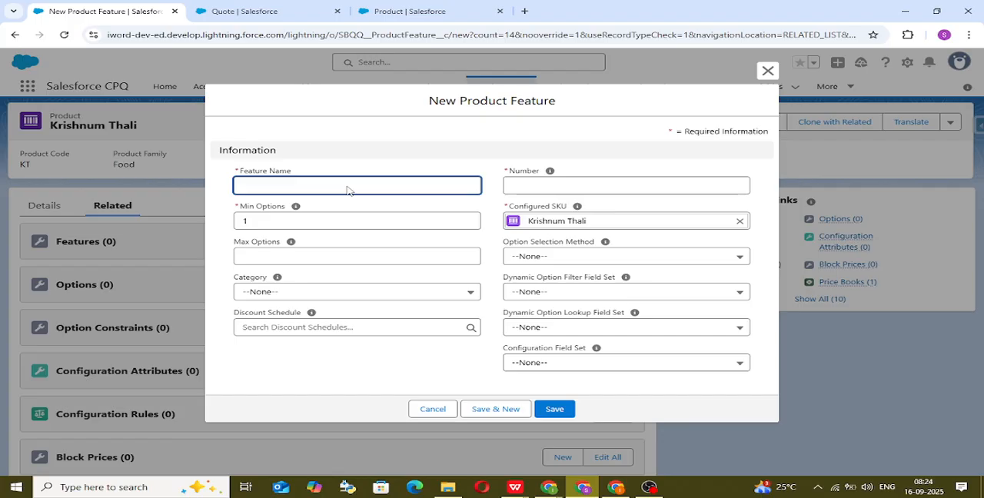
click(347, 185)
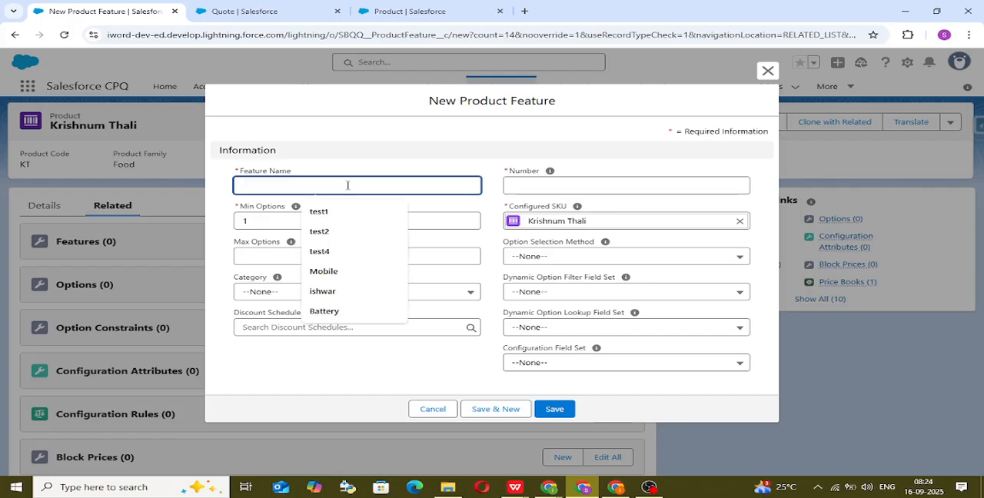
text(Rice)
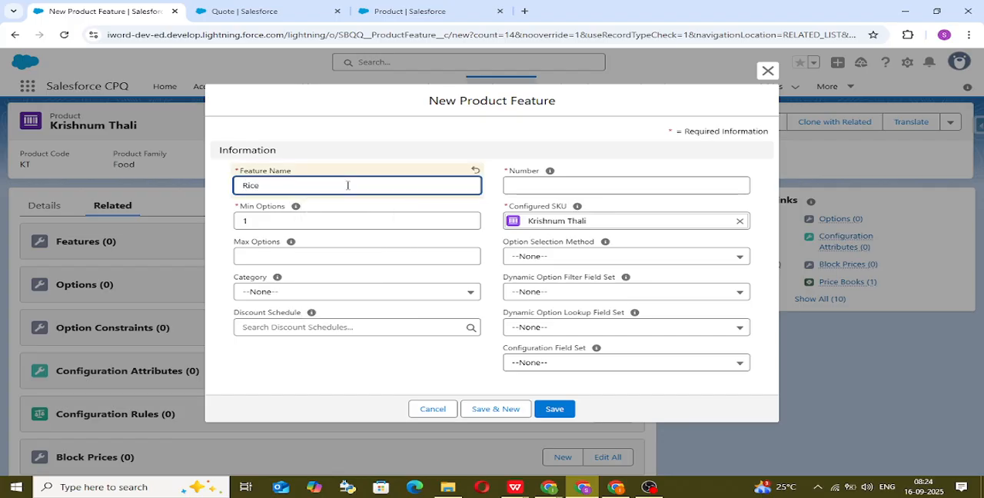
click(350, 203)
click(305, 218)
key(BackSpace)
click(368, 157)
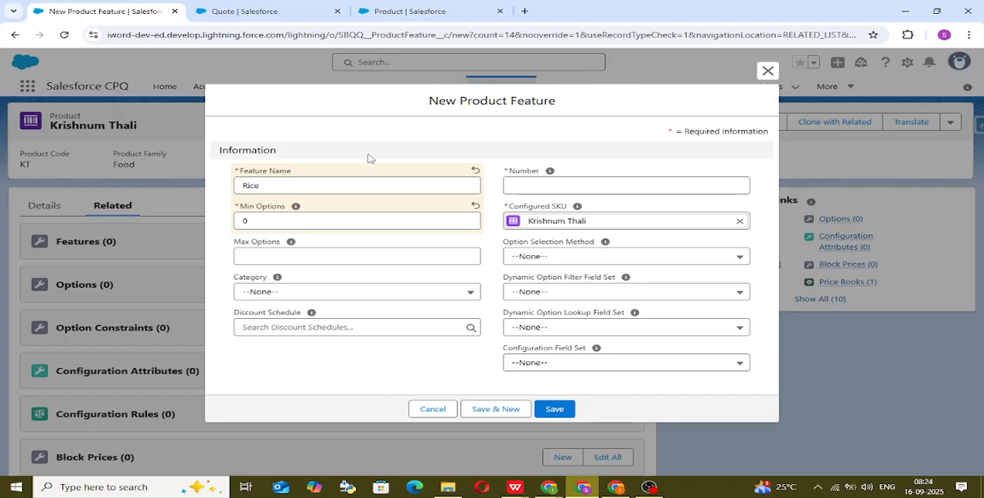
click(610, 189)
text(10)
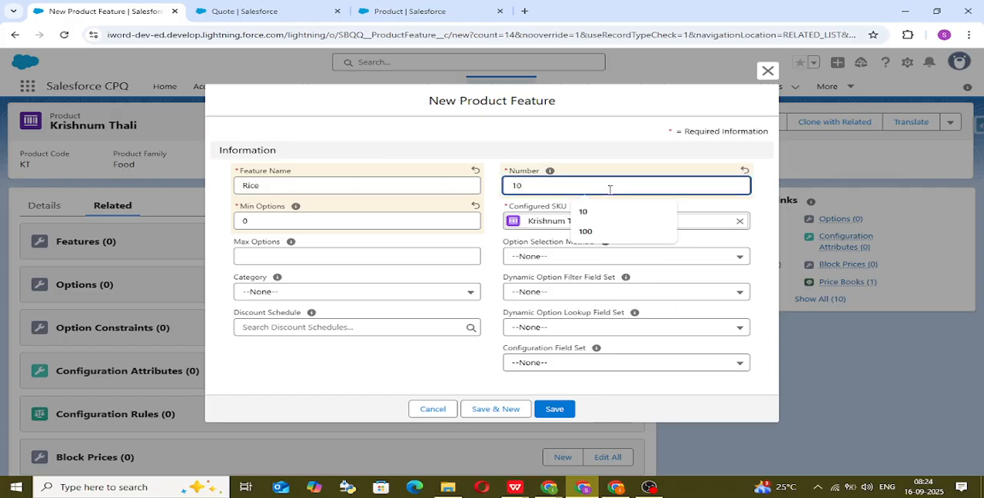
click(608, 146)
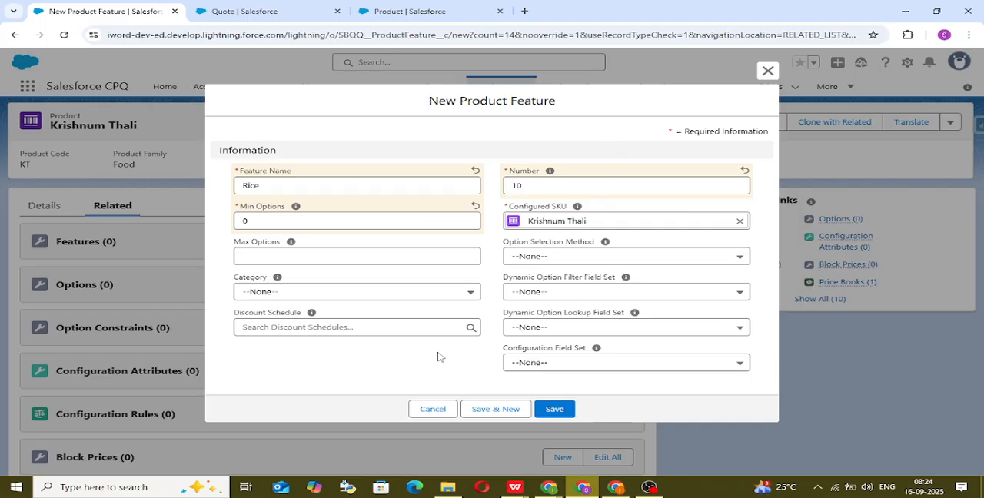
click(555, 412)
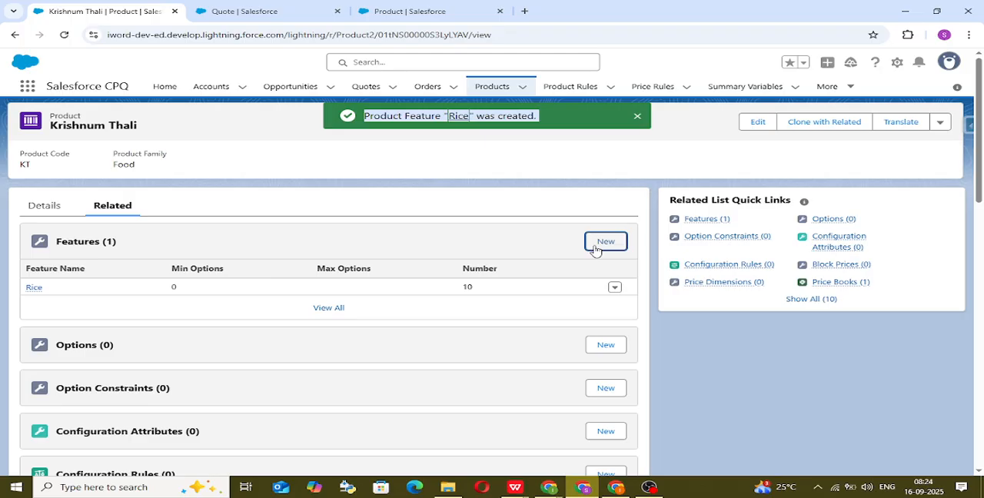
Step: Create and save a product feature named sabji for Krishnum Thali, with minimum options 0 and number 20
click(597, 244)
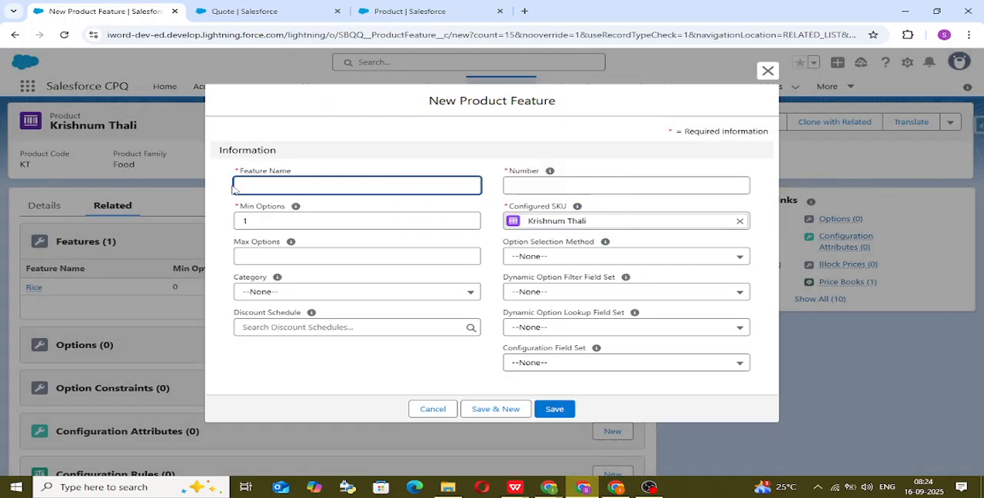
click(245, 184)
text(Sabji)
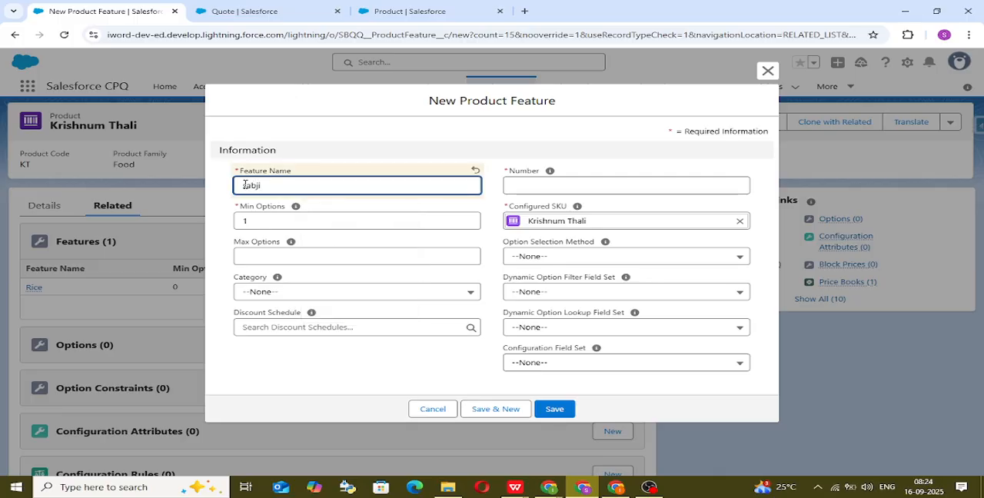
click(276, 219)
key(BackSpace)
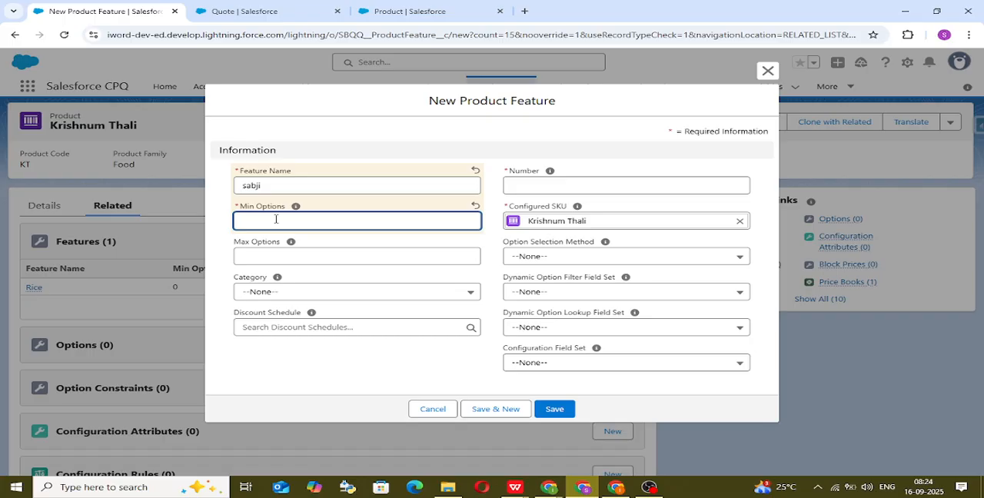
click(577, 186)
text(20)
click(625, 158)
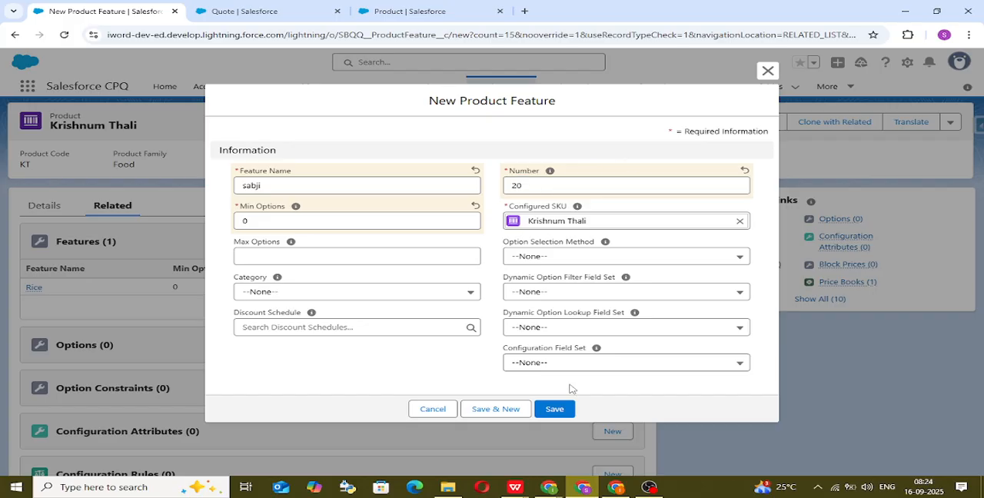
click(560, 410)
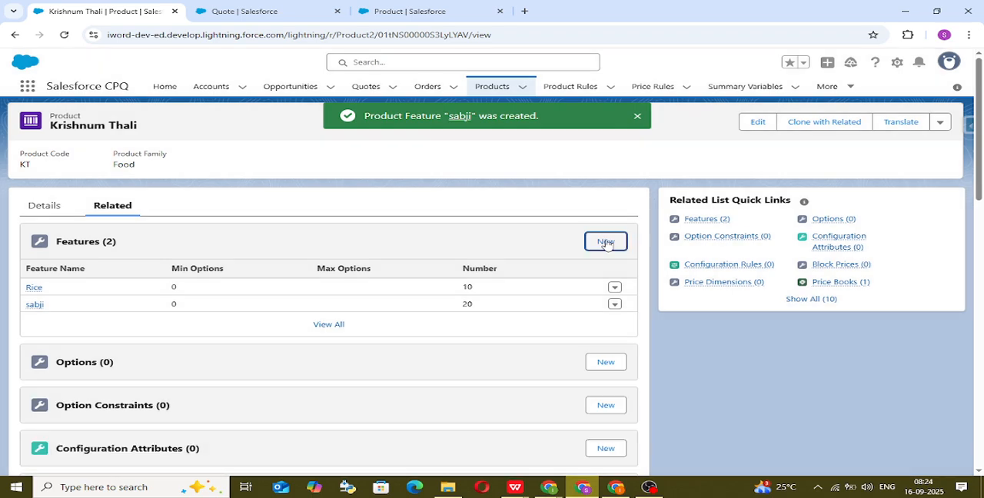
Step: Create and save a product feature named Roti for Krishnum Thali, with minimum options 0 and number 30
click(606, 242)
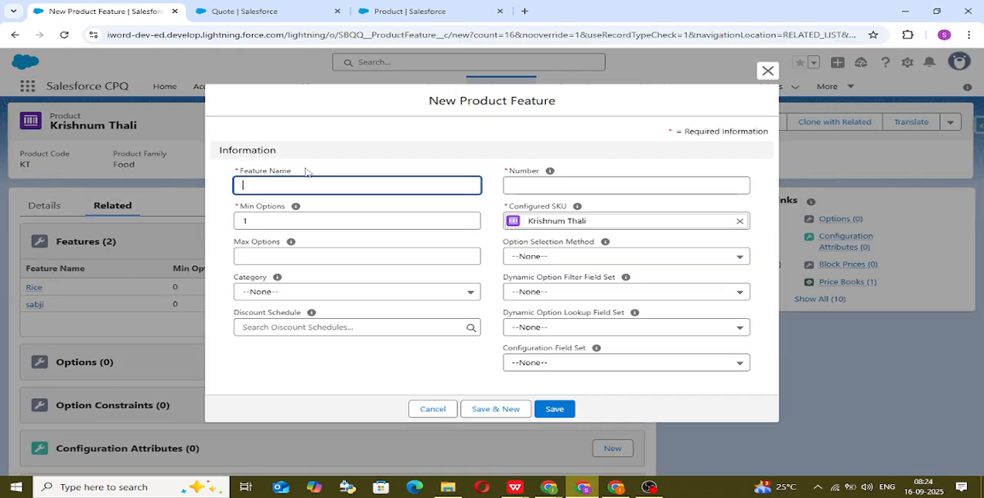
click(307, 179)
text(Roti)
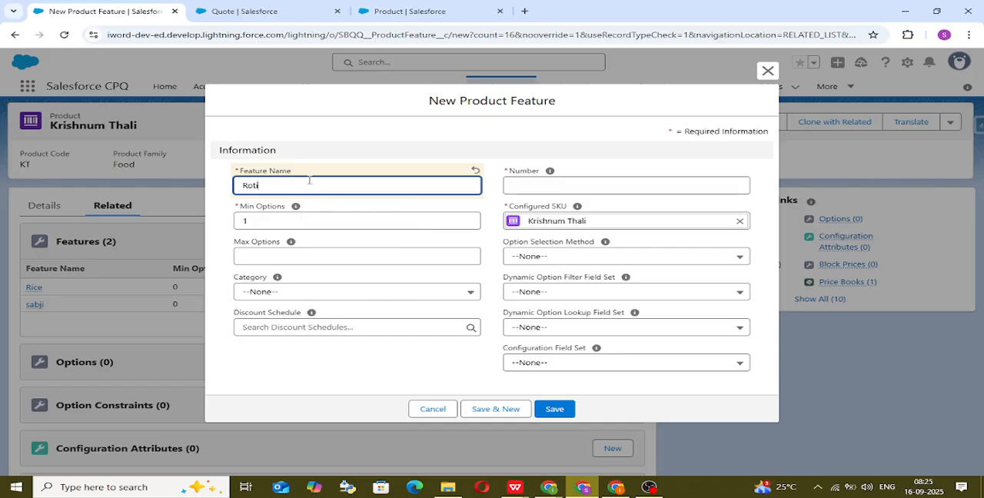
click(300, 222)
text(0)
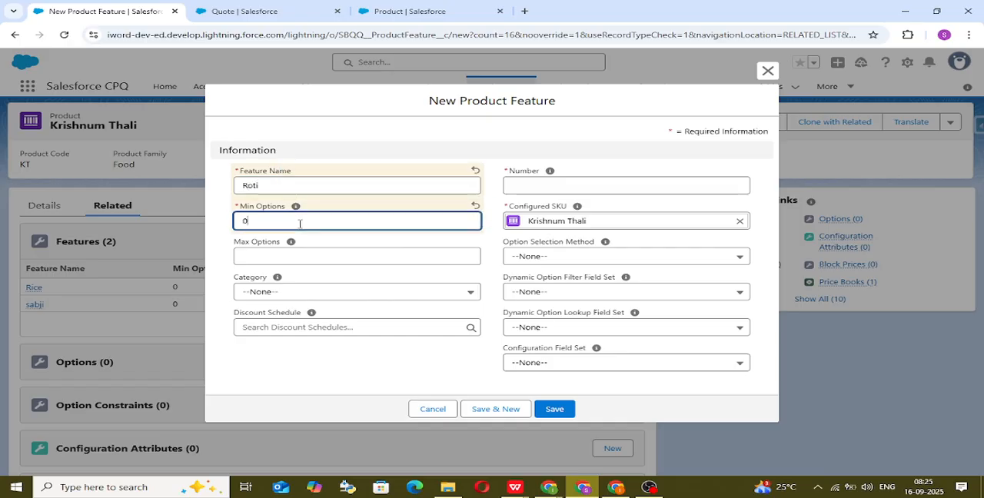
click(583, 186)
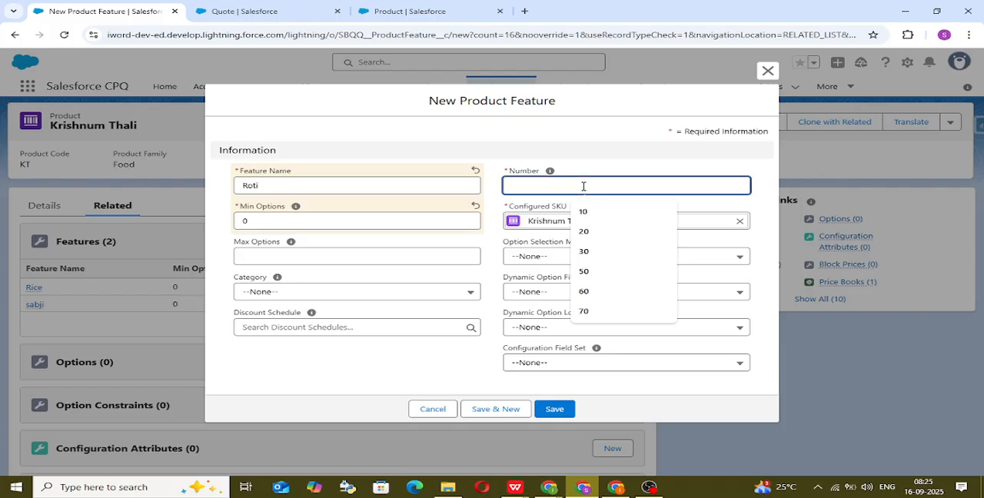
text(30)
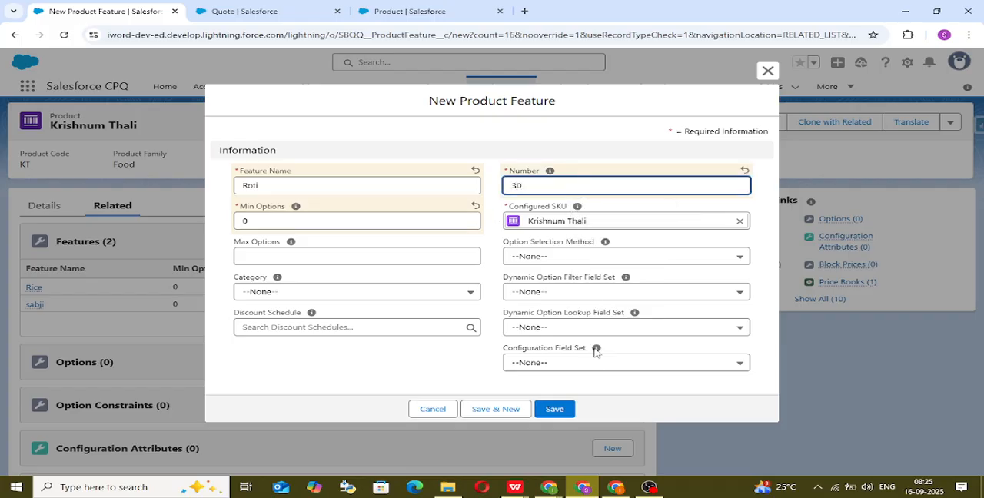
click(565, 408)
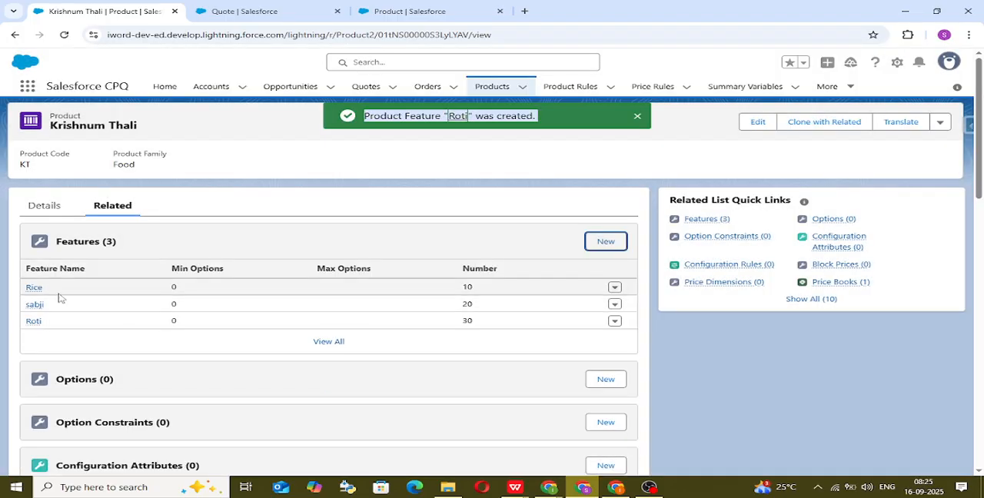
Step: Create and save a product feature named Sweet for Krishnum Thali, with minimum options 0 and number 40
click(612, 243)
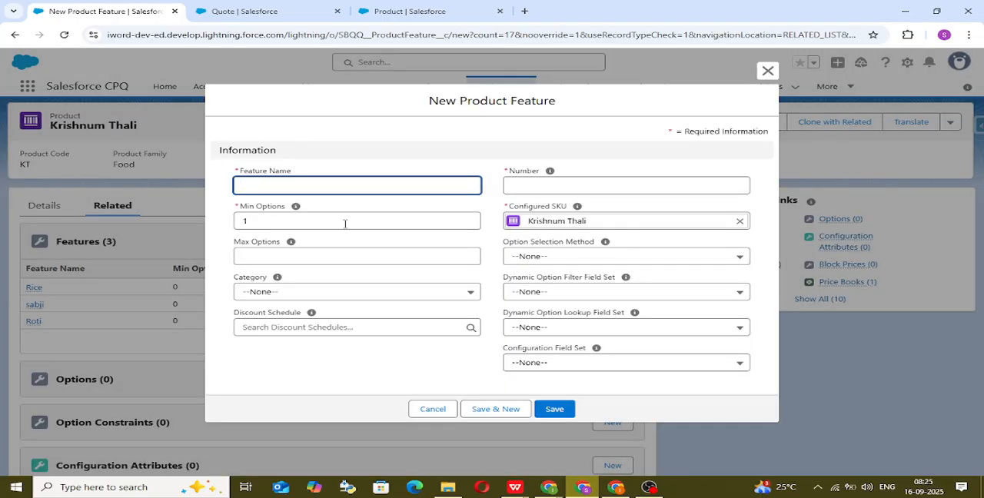
click(366, 184)
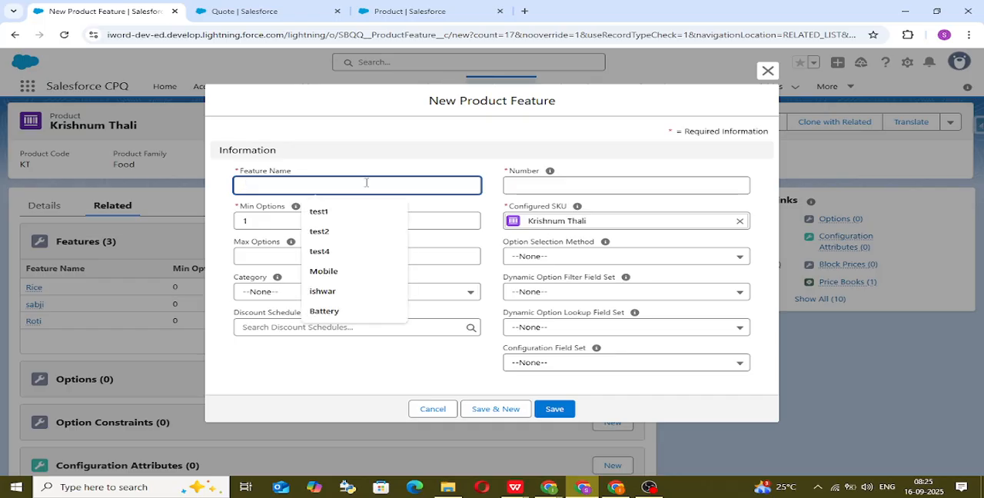
text(Sweet)
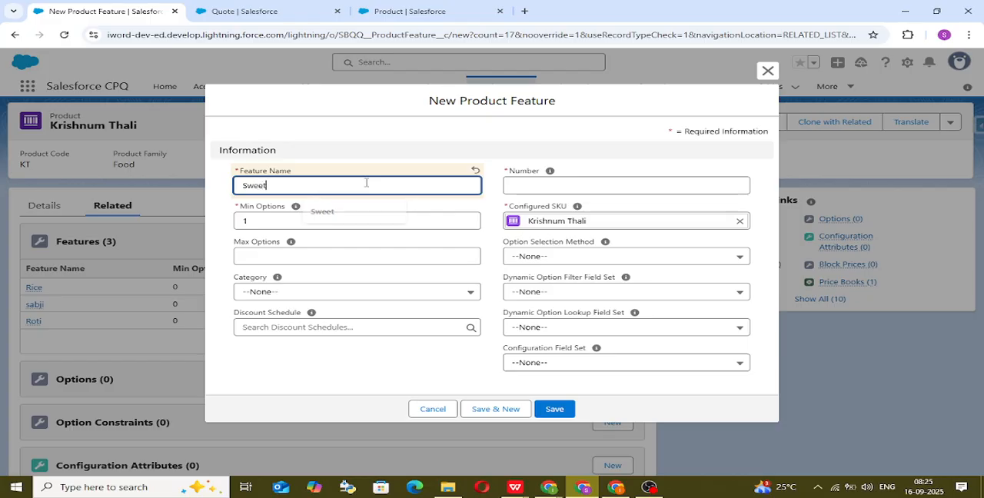
click(350, 221)
key(BackSpace)
click(532, 185)
text(40)
click(614, 156)
click(555, 410)
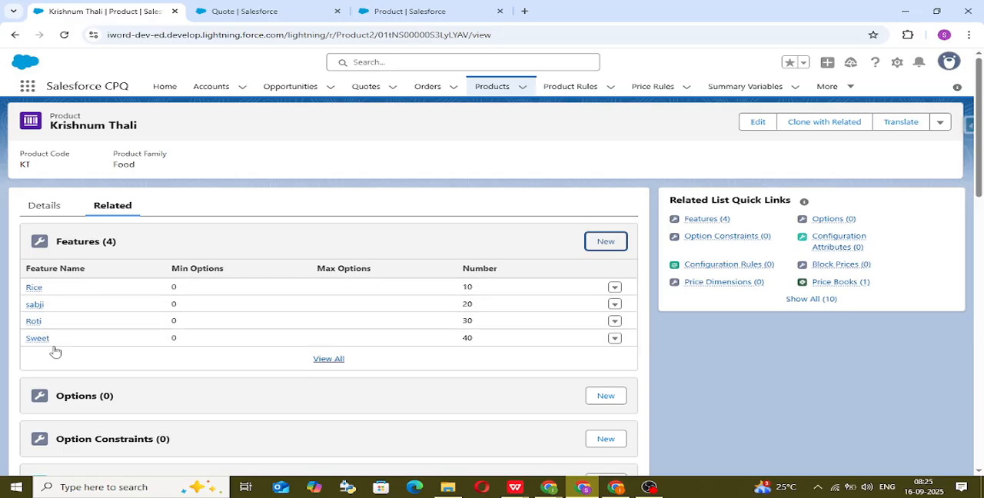
Step: Create and save a product option for Krishnum Thali with optional SKU Sweet, number 10 and feature Sweet
scroll(135, 382, down, 1)
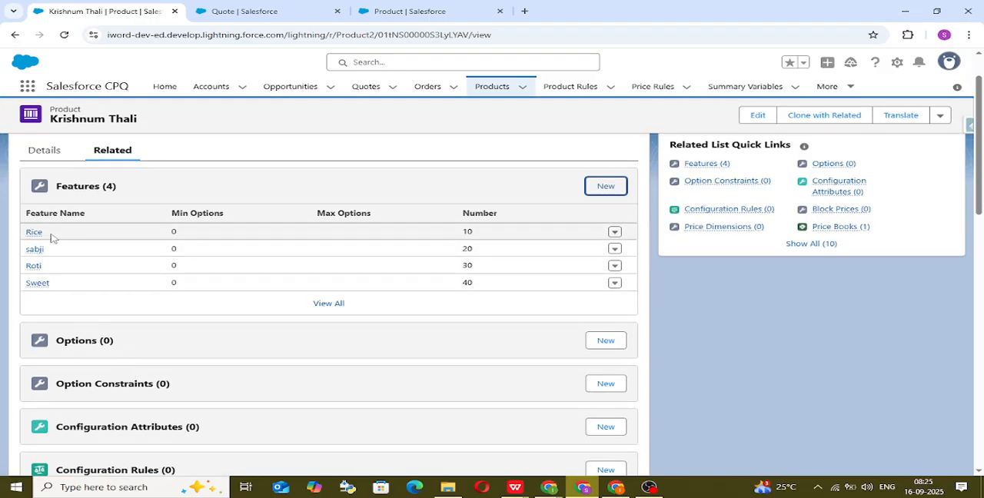
click(600, 342)
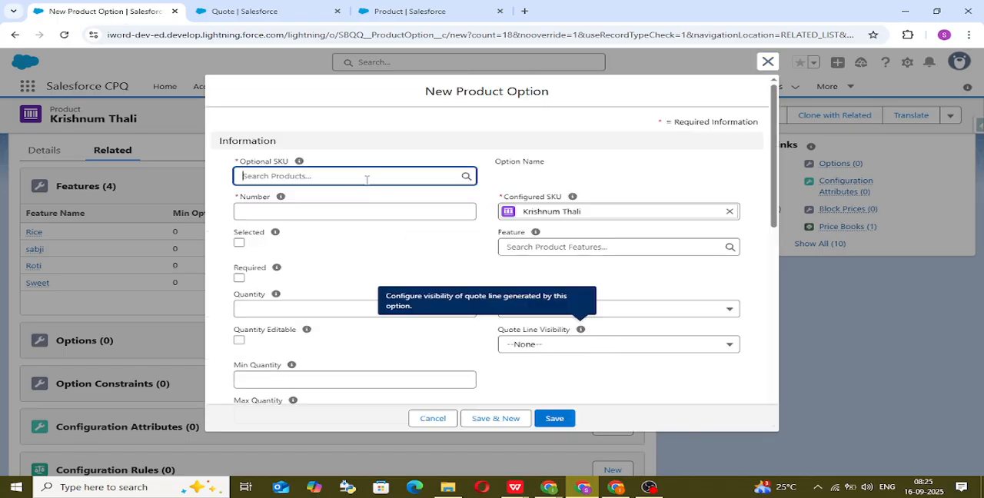
click(367, 178)
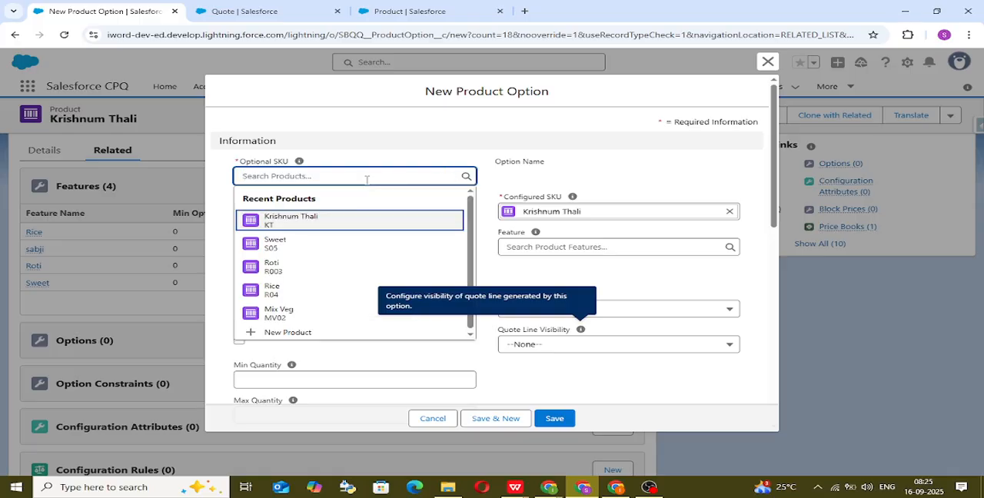
click(343, 251)
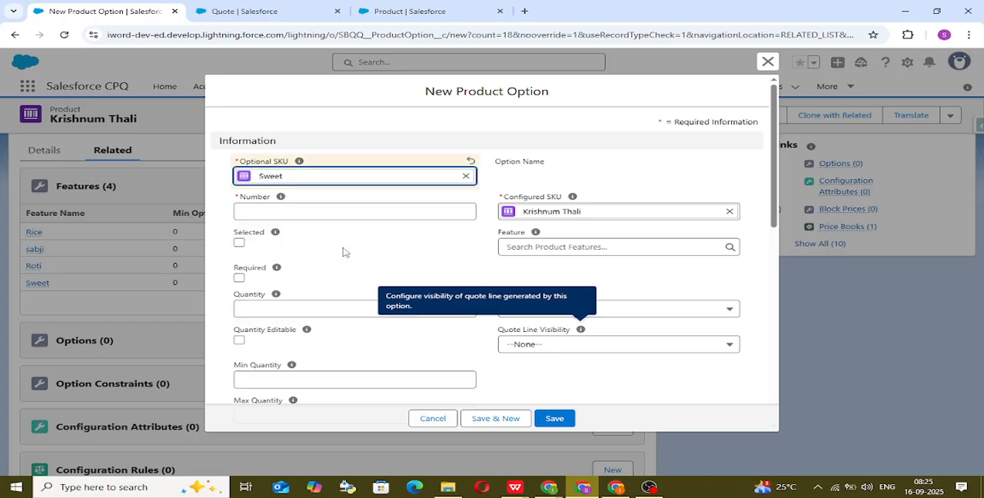
click(296, 212)
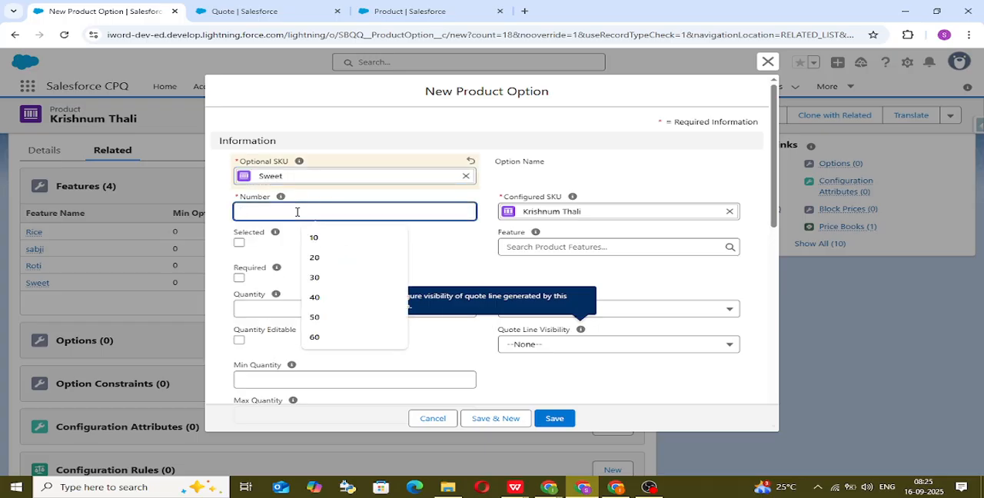
text(10)
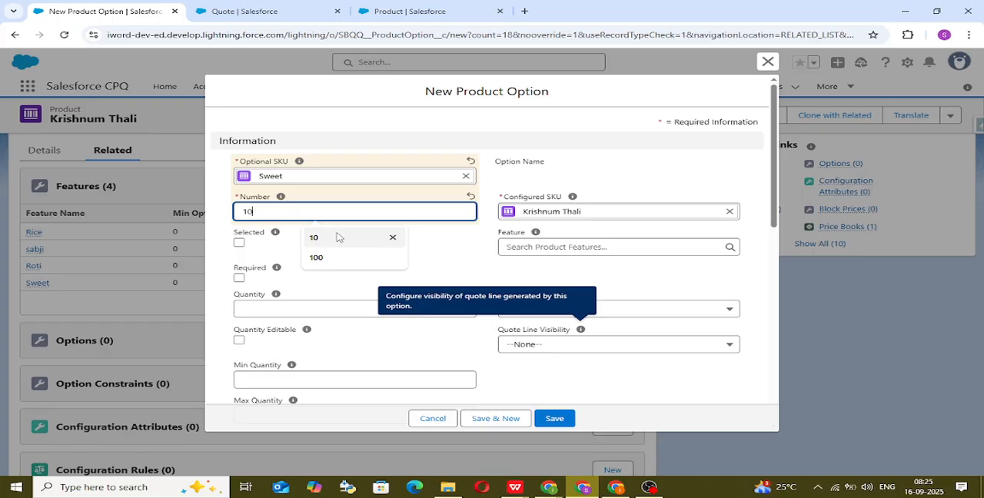
click(353, 234)
click(600, 249)
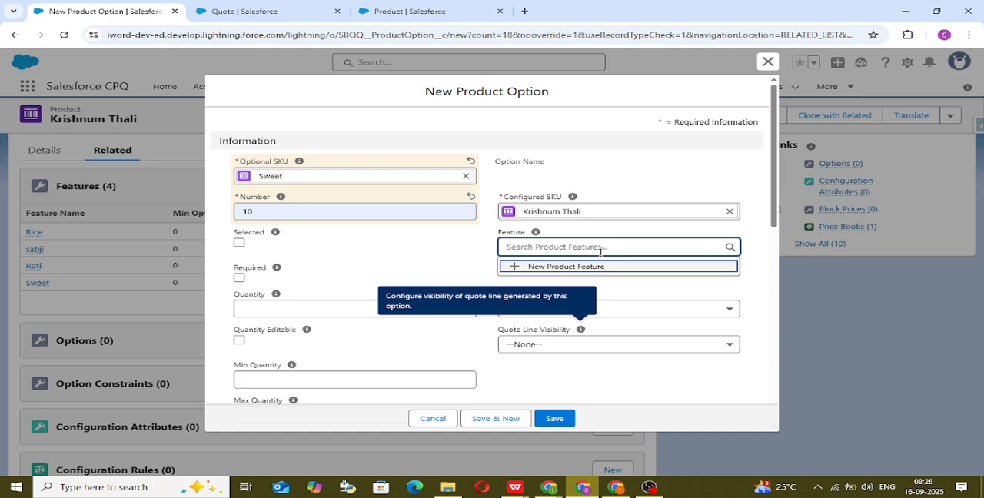
text(sweet)
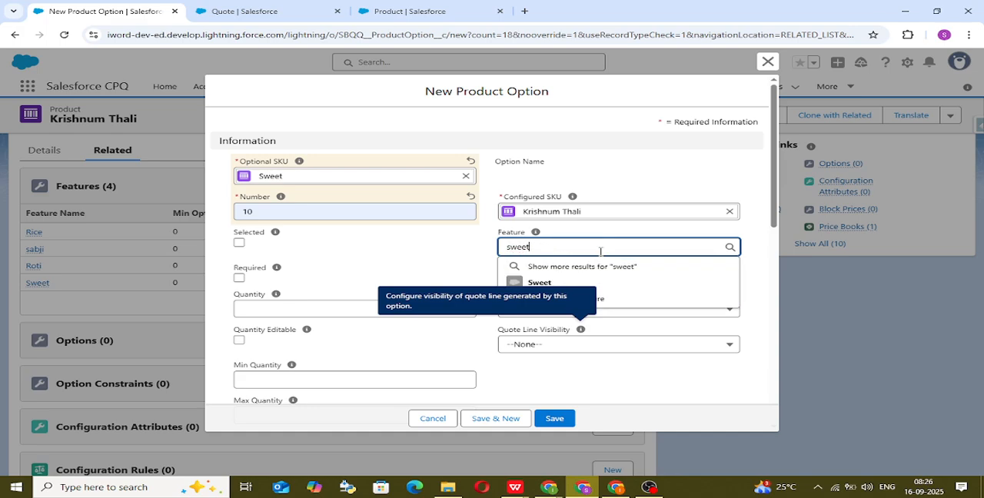
click(527, 282)
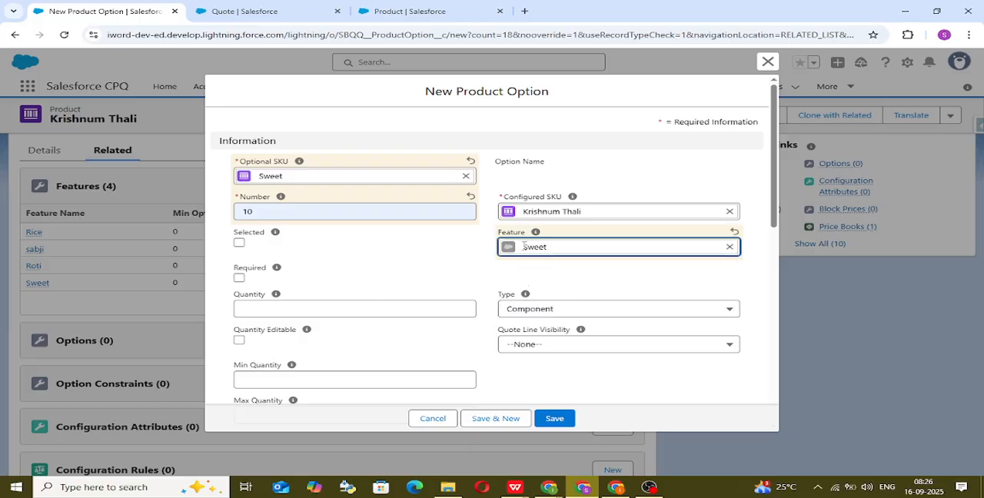
click(554, 418)
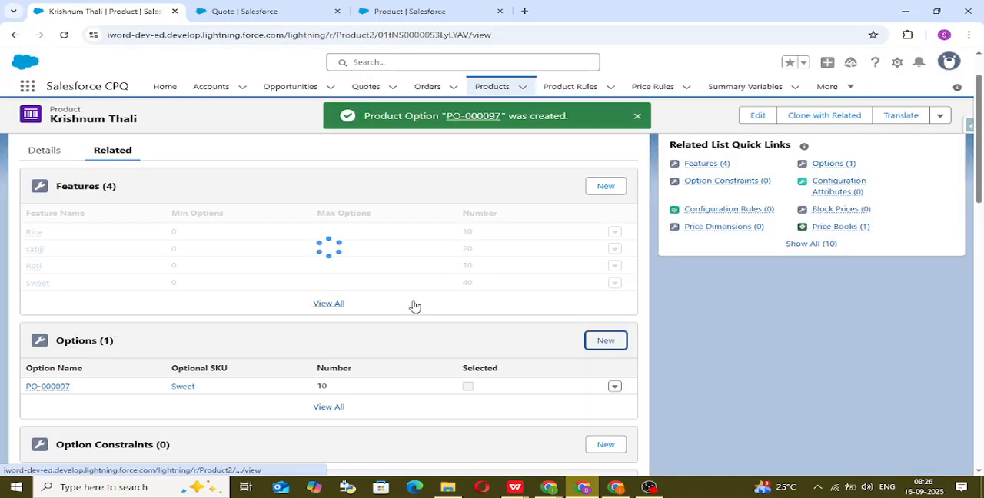
Step: Create and save a product option for Krishnum Thali with optional SKU Roti, number 20 and feature Roti
scroll(512, 298, down, 1)
scroll(594, 265, up, 1)
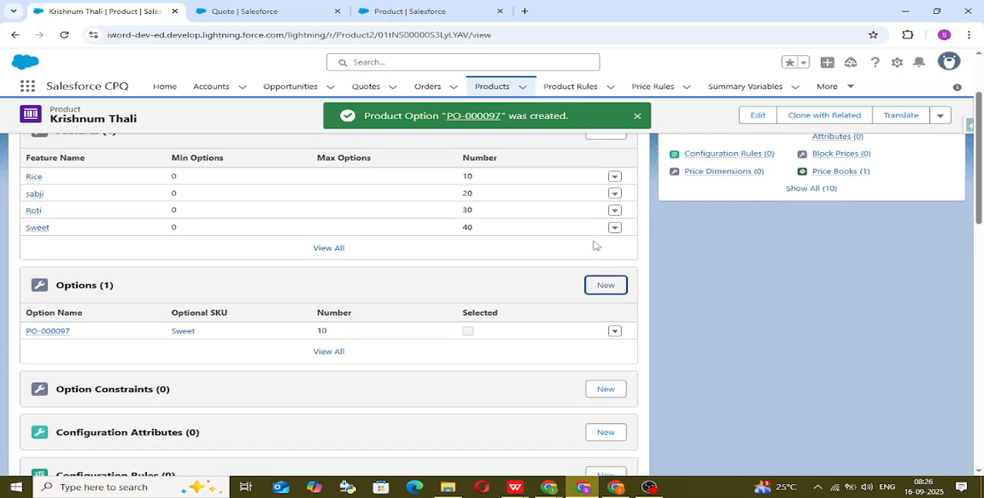
click(605, 287)
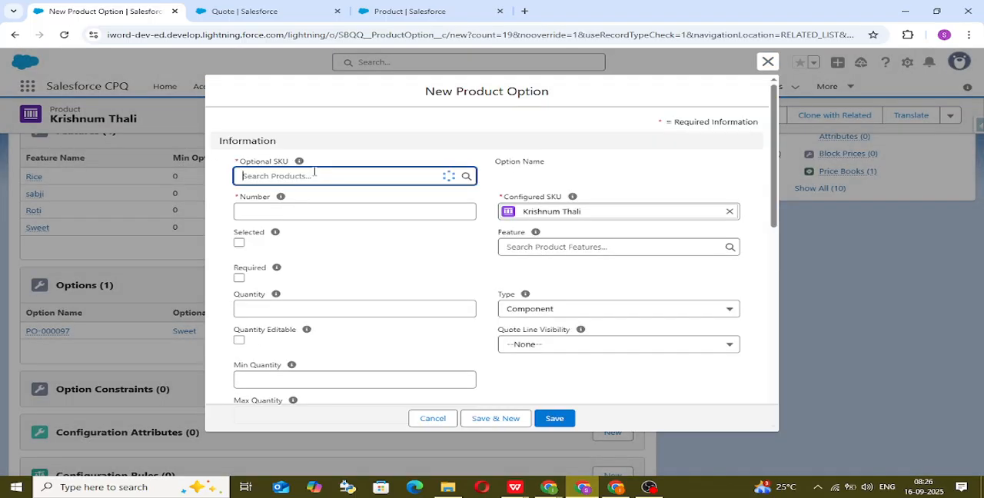
text(r)
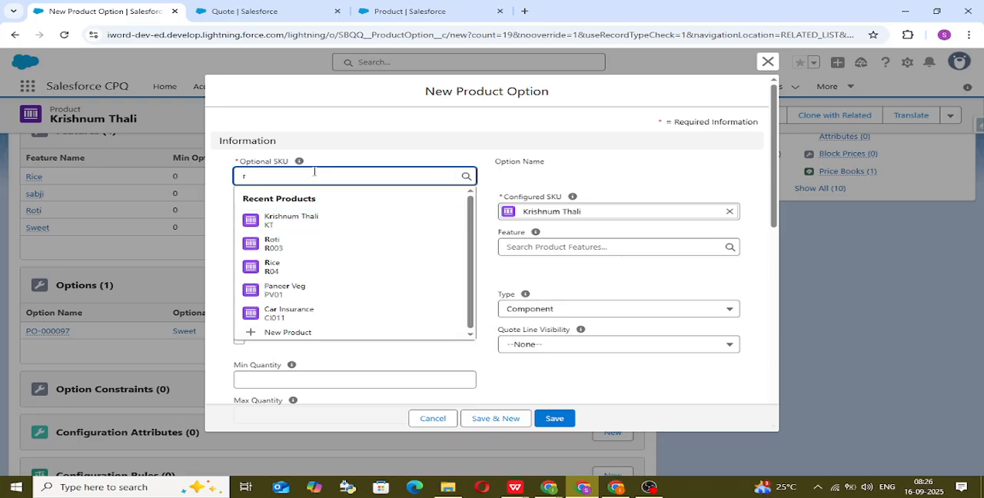
text(o)
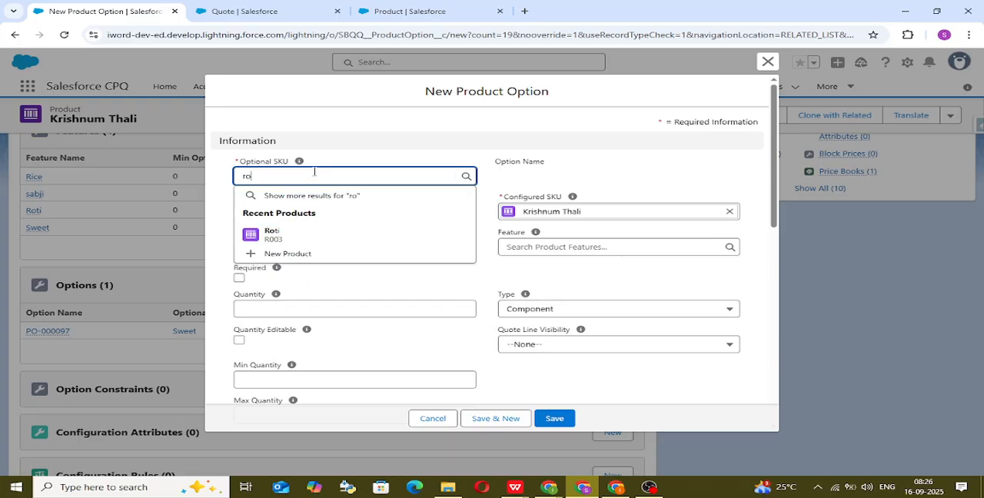
click(322, 233)
click(326, 208)
text(20)
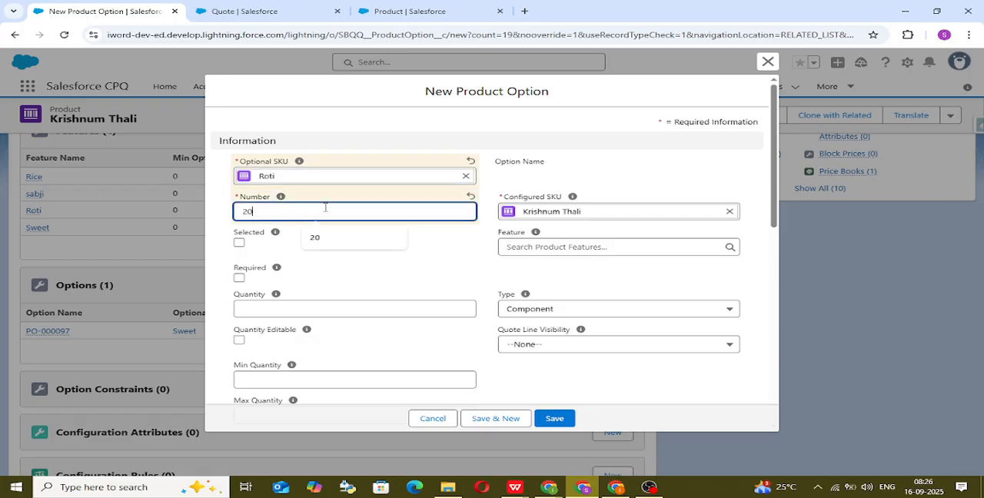
click(372, 257)
click(536, 249)
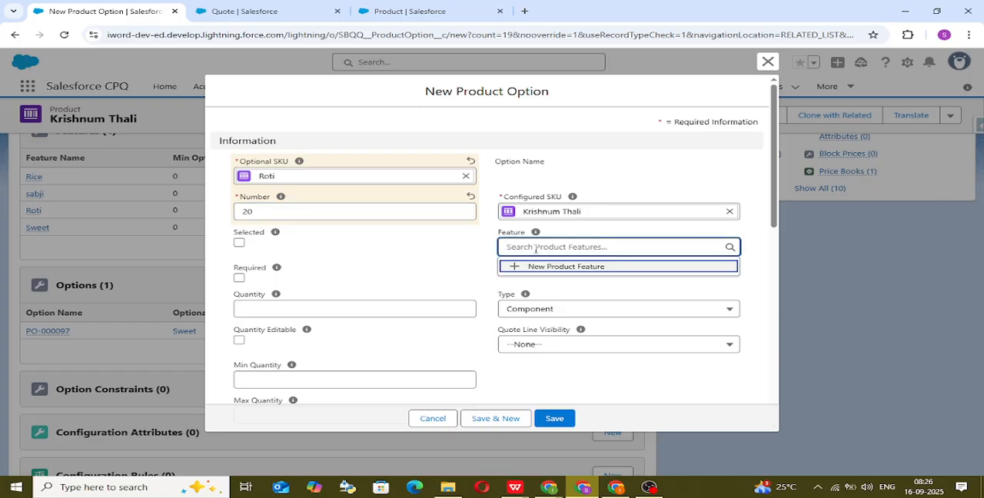
text(roti)
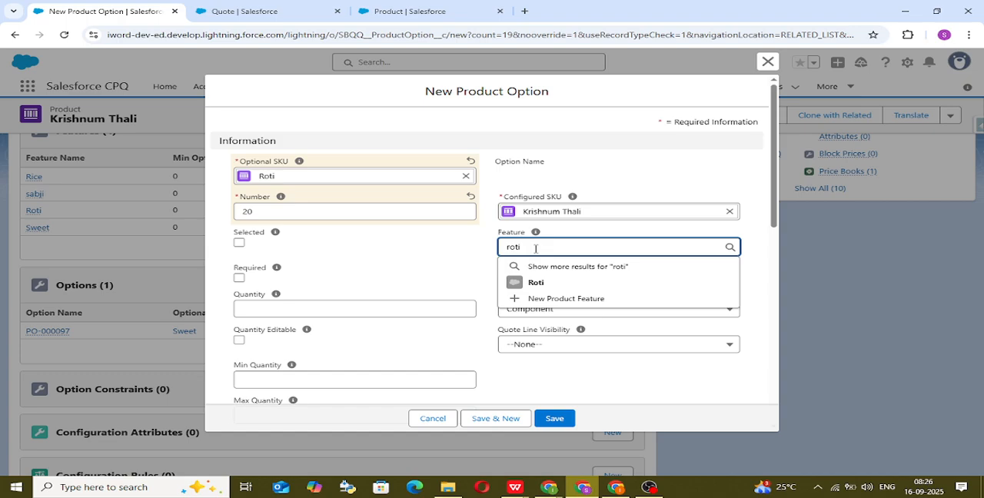
click(546, 283)
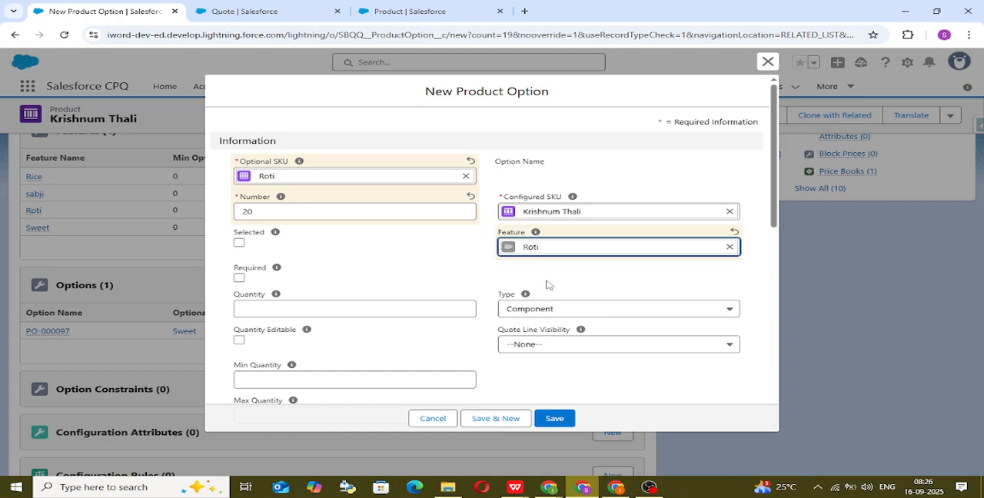
click(563, 422)
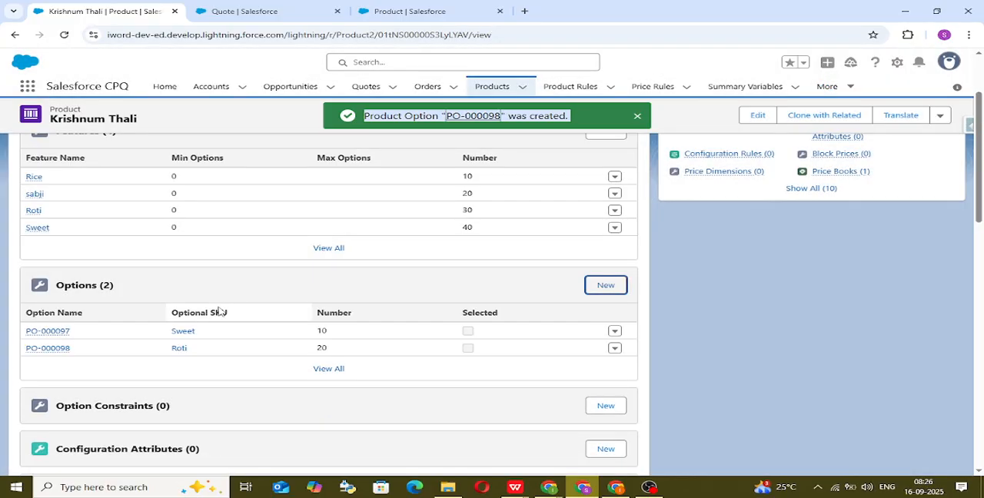
Step: Open a blank form for another Krishnum Thali product option, ready to choose its optional SKU
click(606, 286)
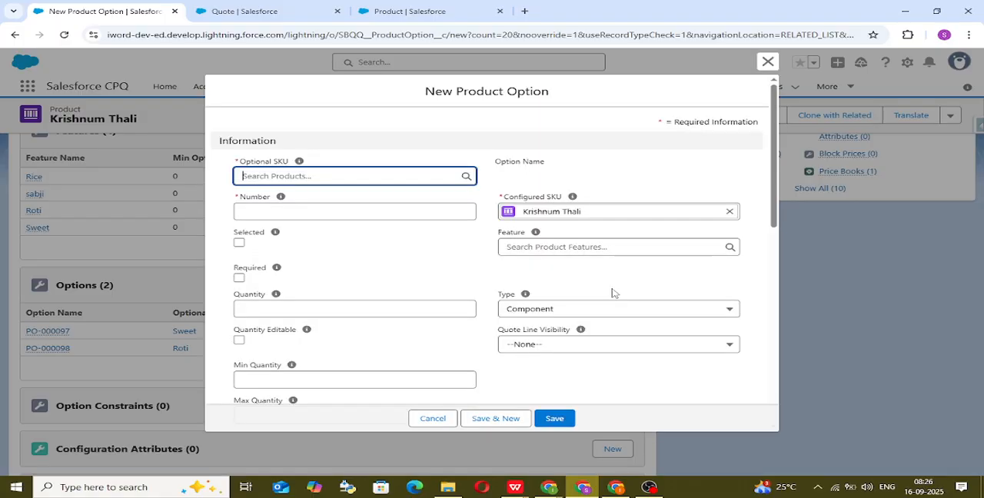
key(shift+Tab)
click(342, 177)
text(sa)
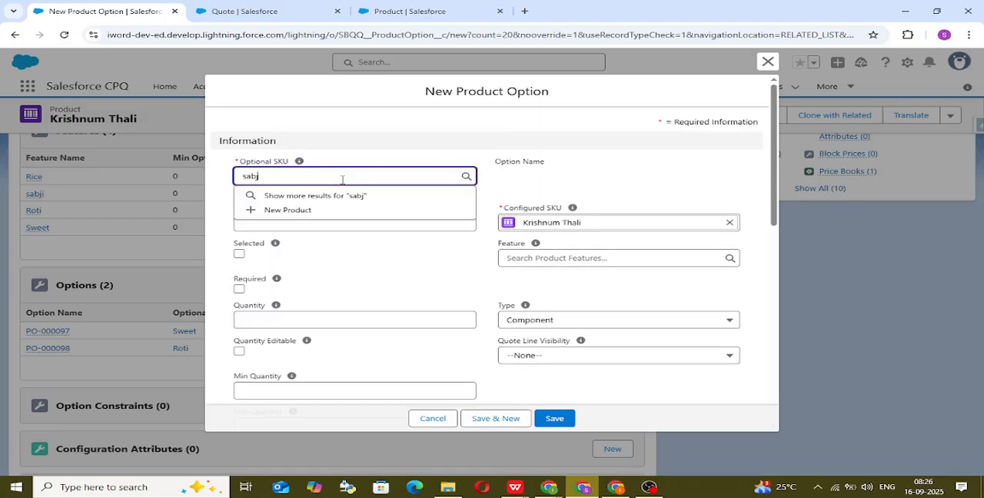
text(bj)
key(BackSpace)
key(BackSpace)
key(BackSpace)
key(BackSpace)
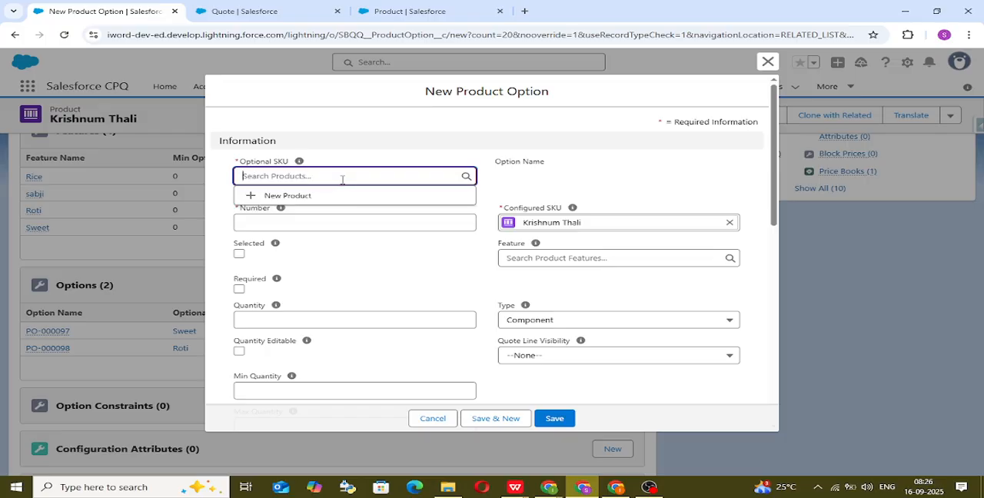
Step: Set the new option's optional SKU to Paneer Veg, number to 30 and feature to sabji, and save it
text(pane)
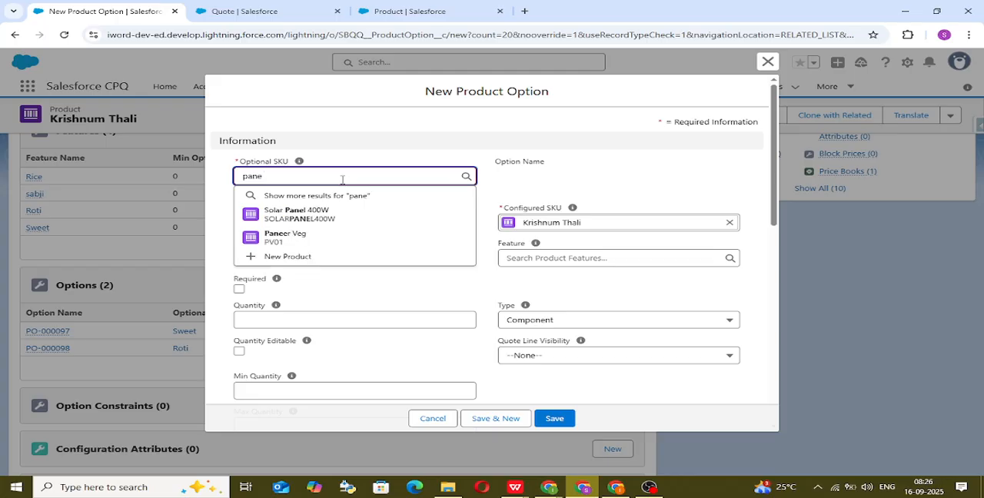
click(311, 236)
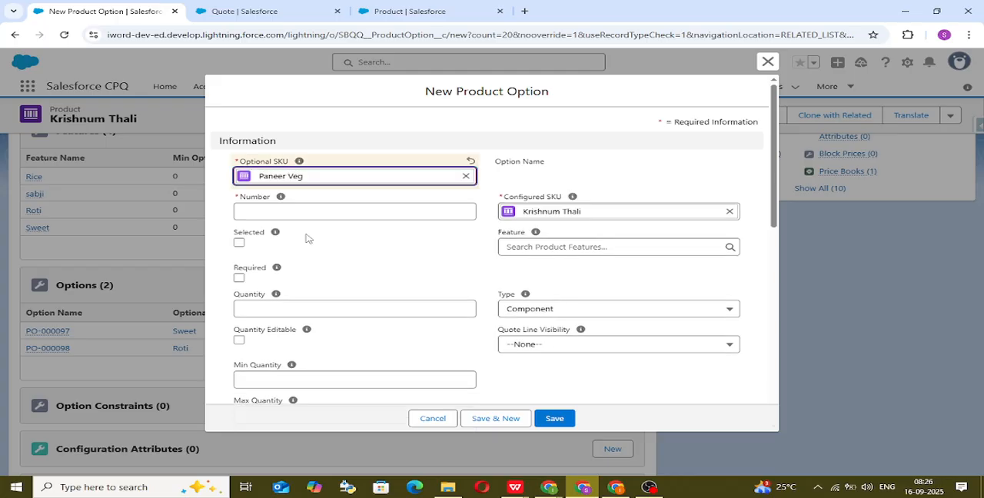
click(294, 214)
text(30)
click(560, 246)
text(sabji)
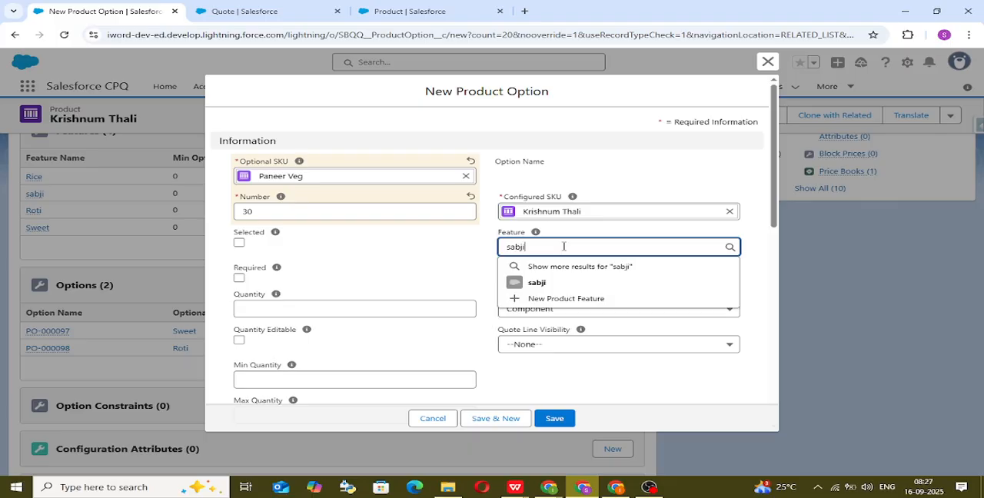
click(537, 283)
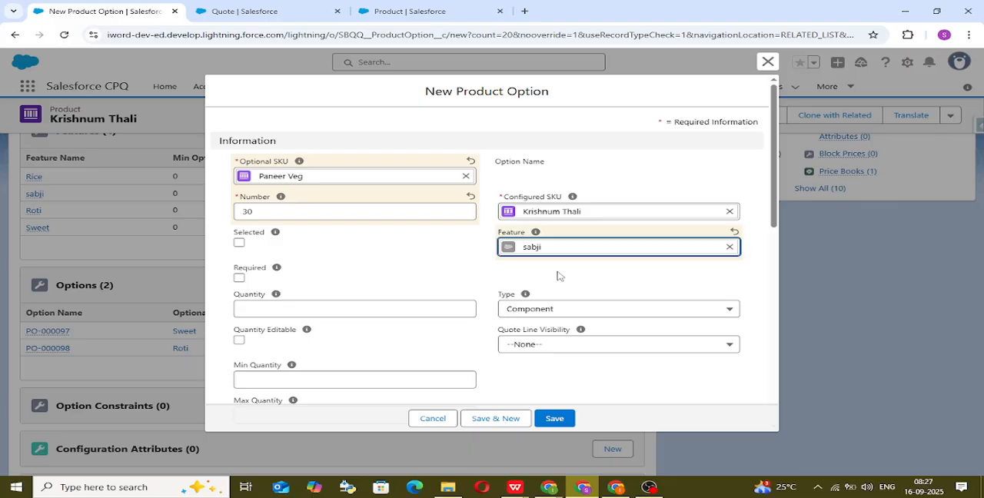
click(550, 418)
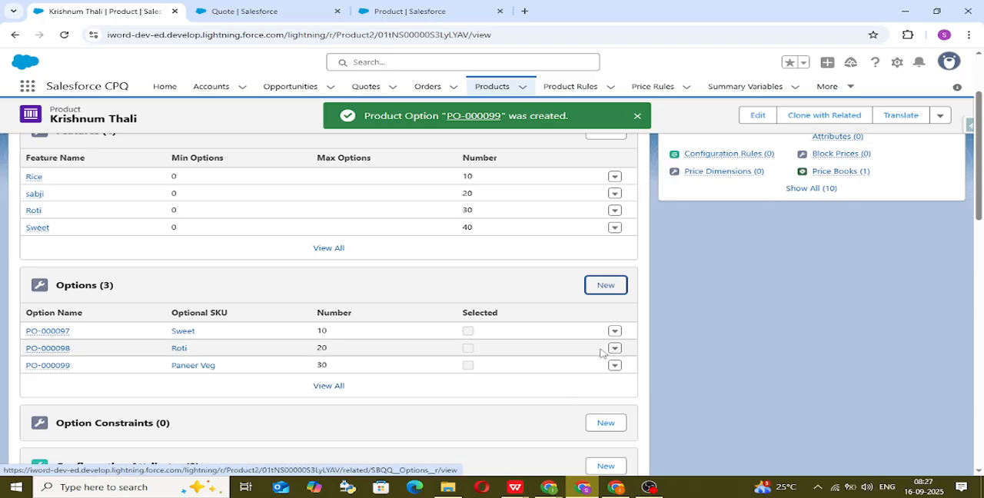
Step: Start another product option for Krishnum Thali with optional SKU Mix Veg and number 40
click(607, 286)
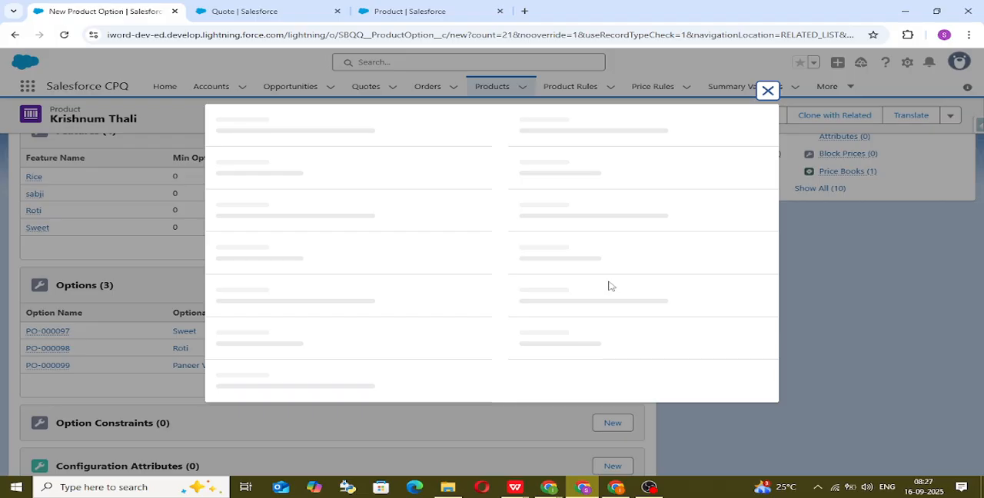
click(356, 177)
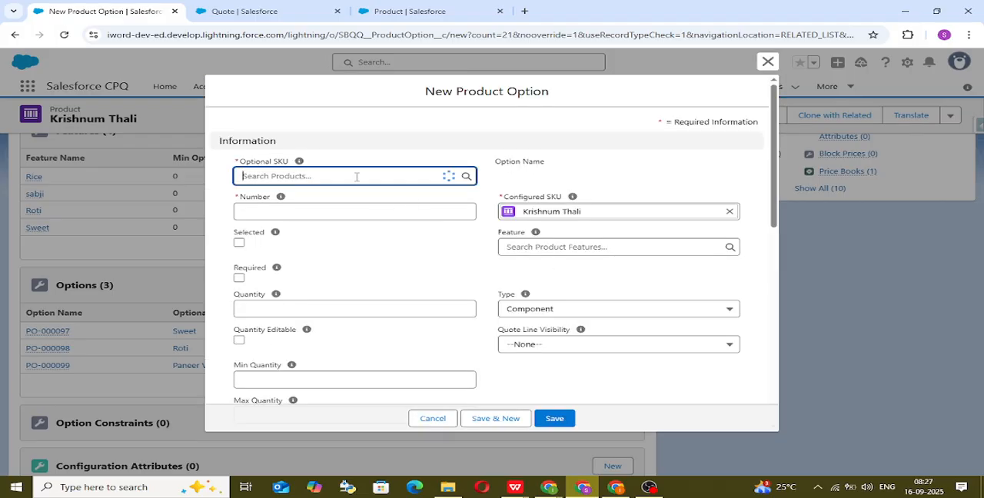
text(ve)
key(BackSpace)
key(BackSpace)
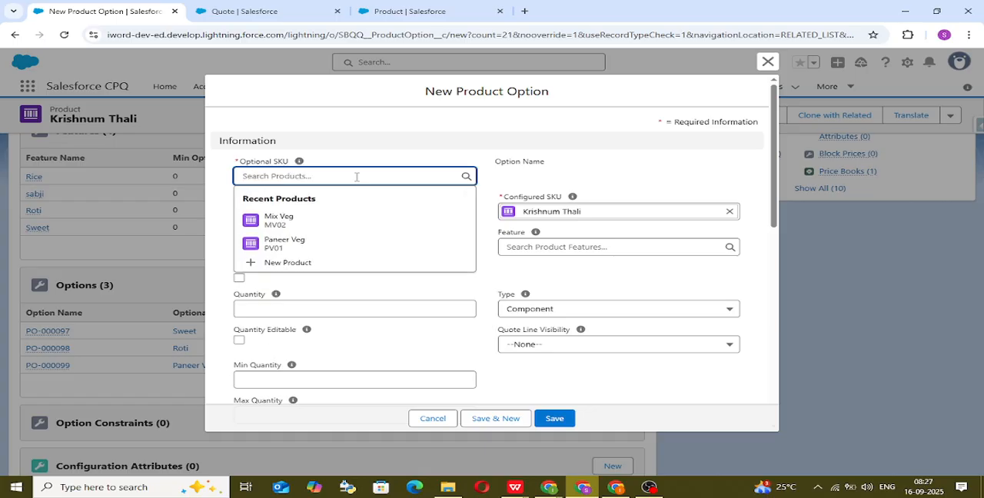
text(mix)
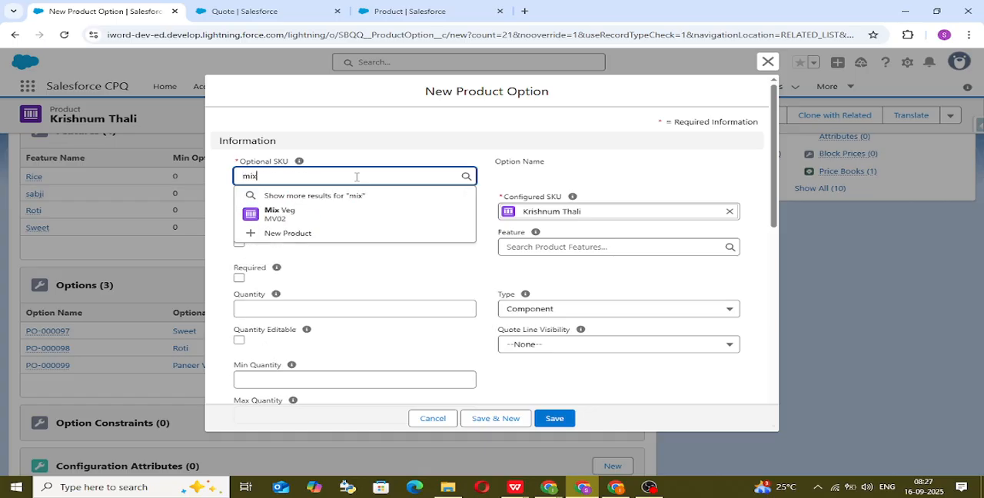
click(333, 213)
click(333, 209)
text(40)
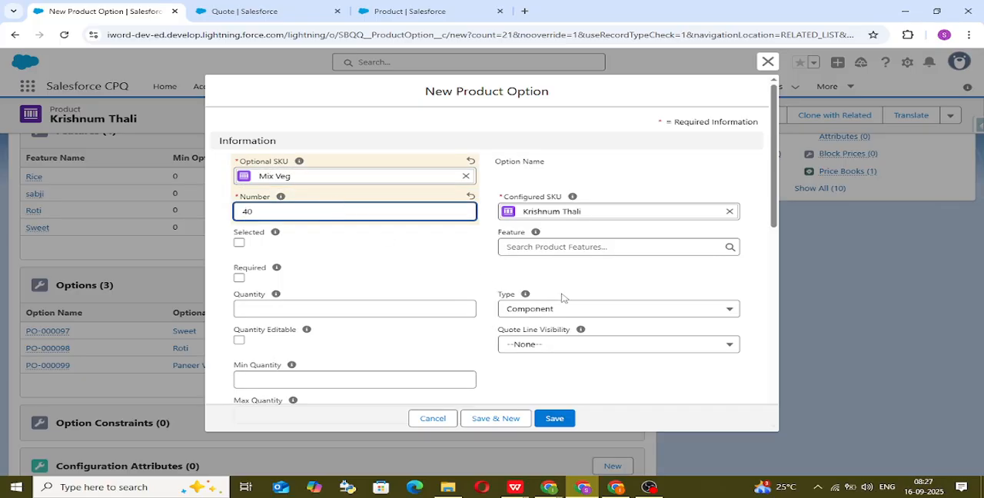
Step: Assign the Mix Veg option to the sabji feature and save it
click(583, 245)
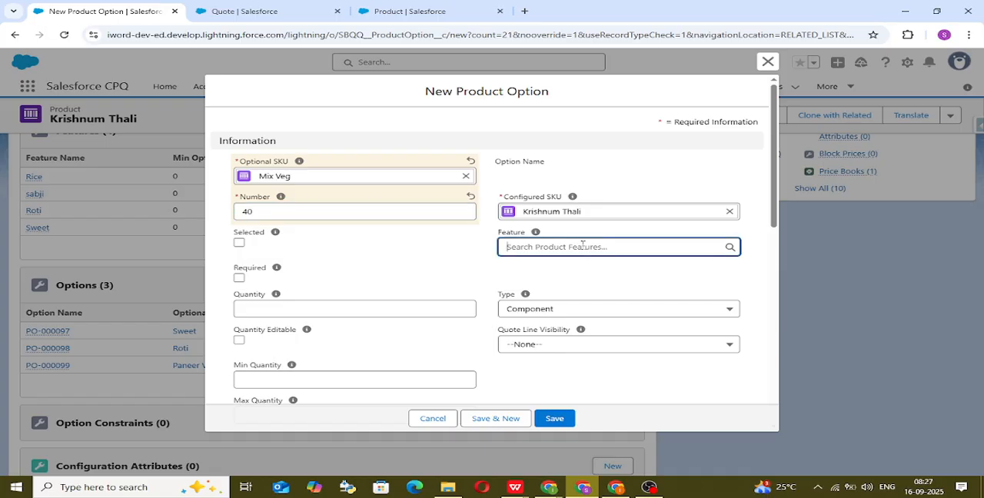
text(sa)
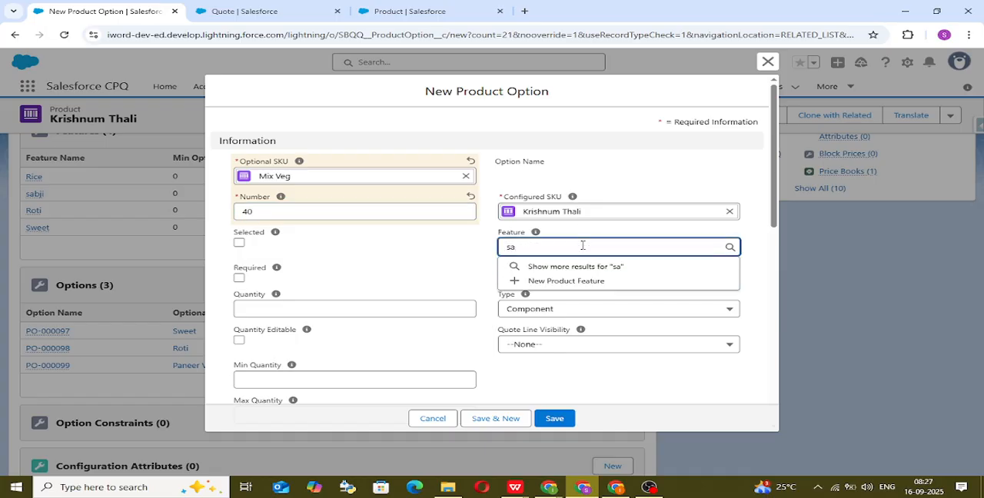
text(bji)
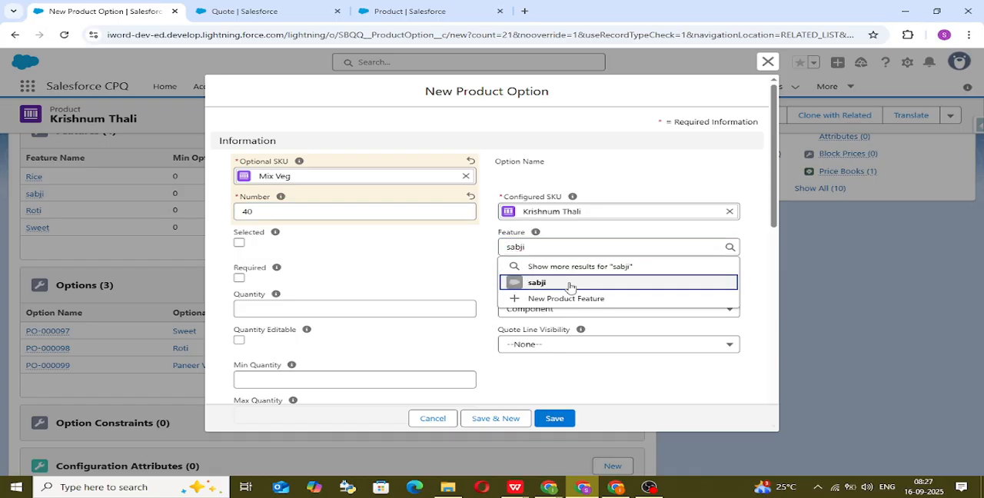
click(567, 284)
click(566, 419)
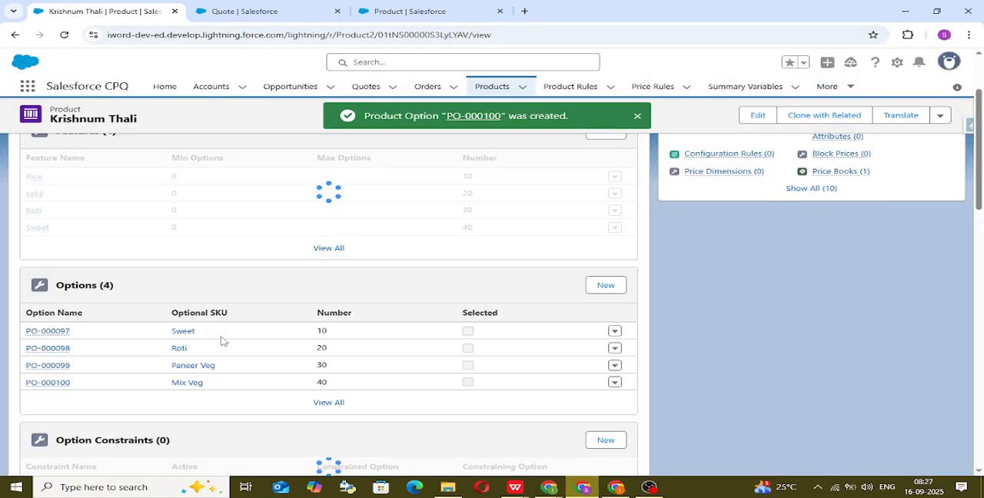
Step: Start a further product option for Krishnum Thali with optional SKU Rice and number 50
scroll(346, 308, down, 3)
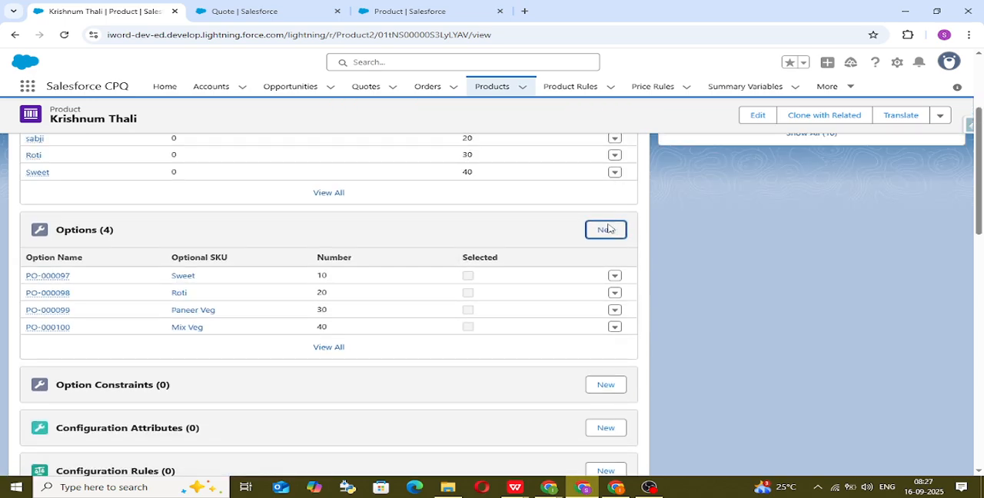
click(606, 230)
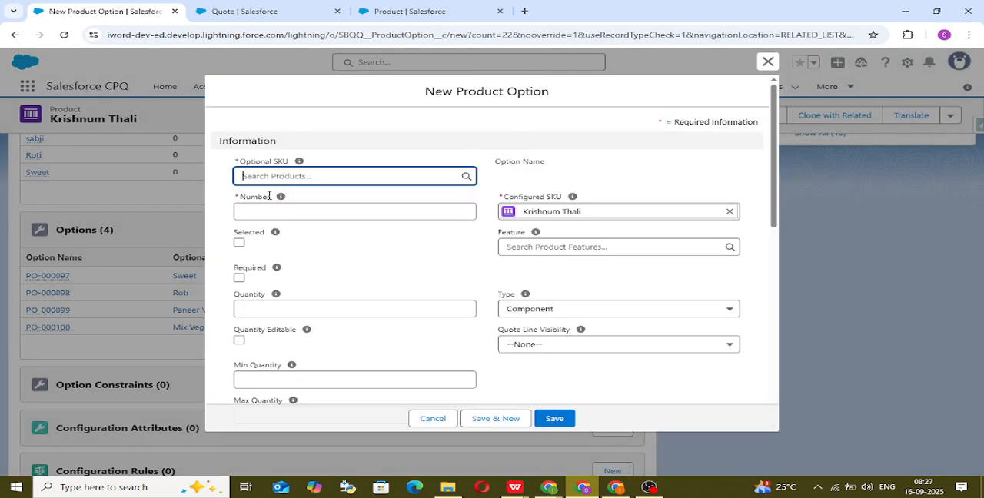
click(305, 175)
text(rice)
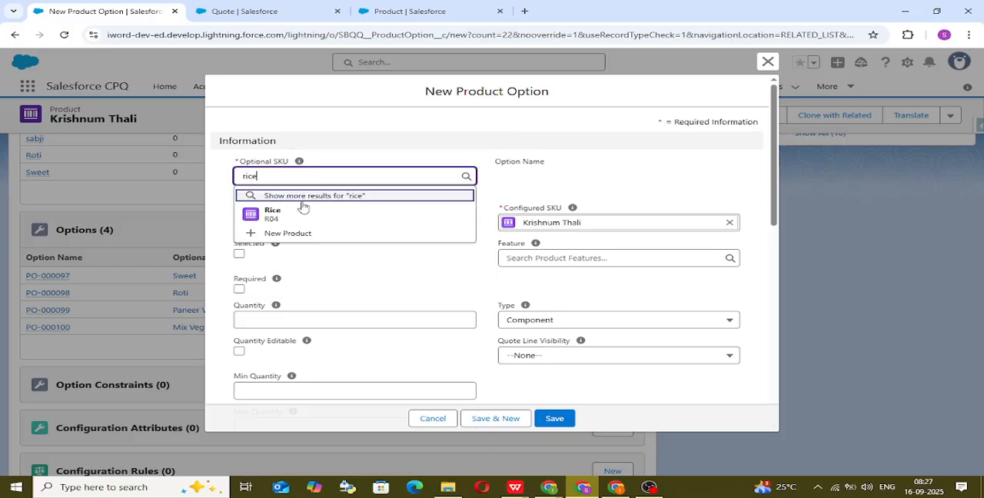
click(302, 211)
click(304, 211)
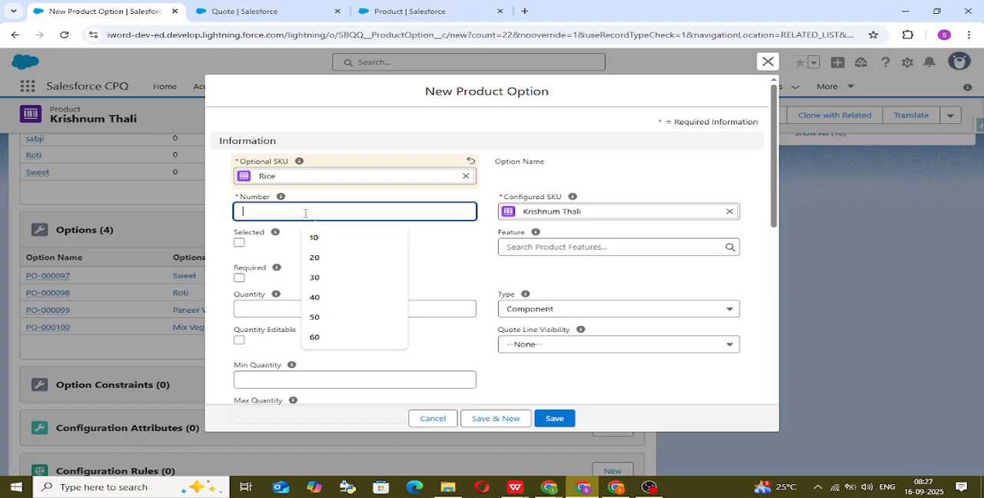
text(50)
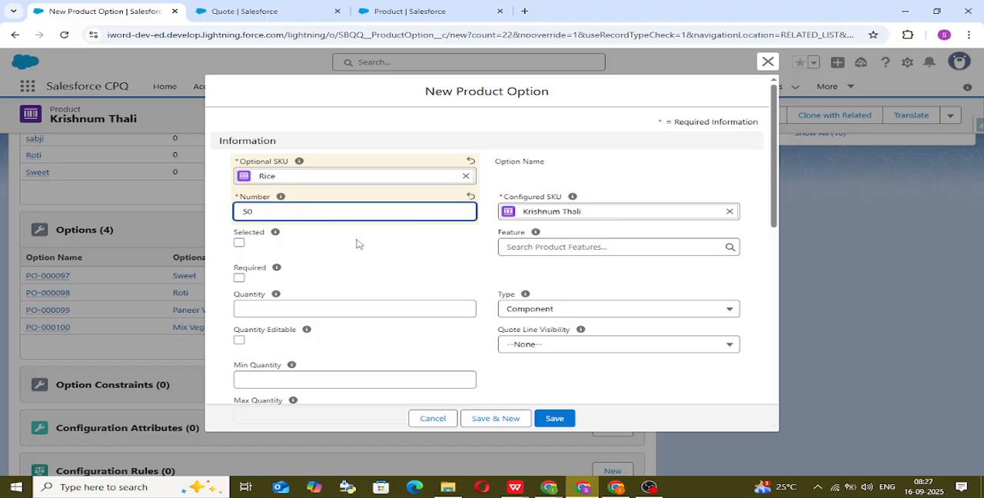
Step: Assign the new Rice option to the Rice feature and save it
click(397, 260)
click(546, 246)
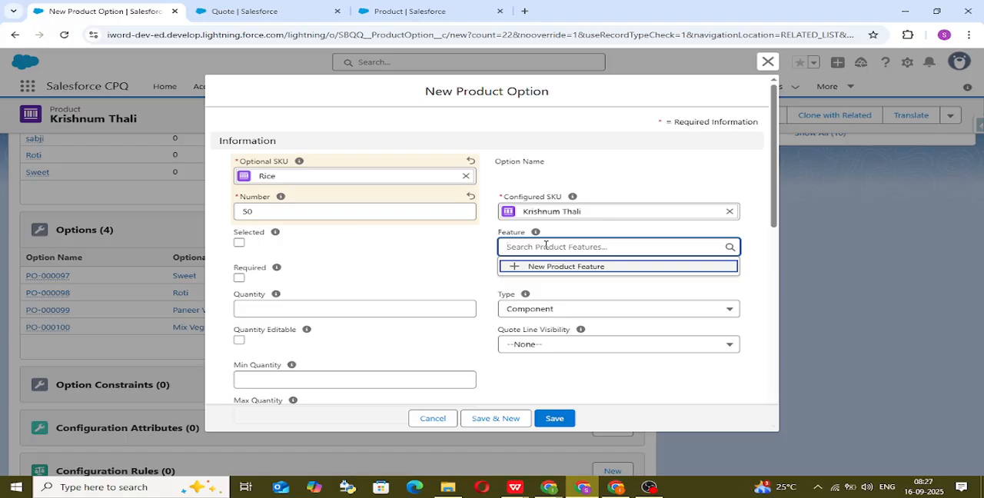
text(roce)
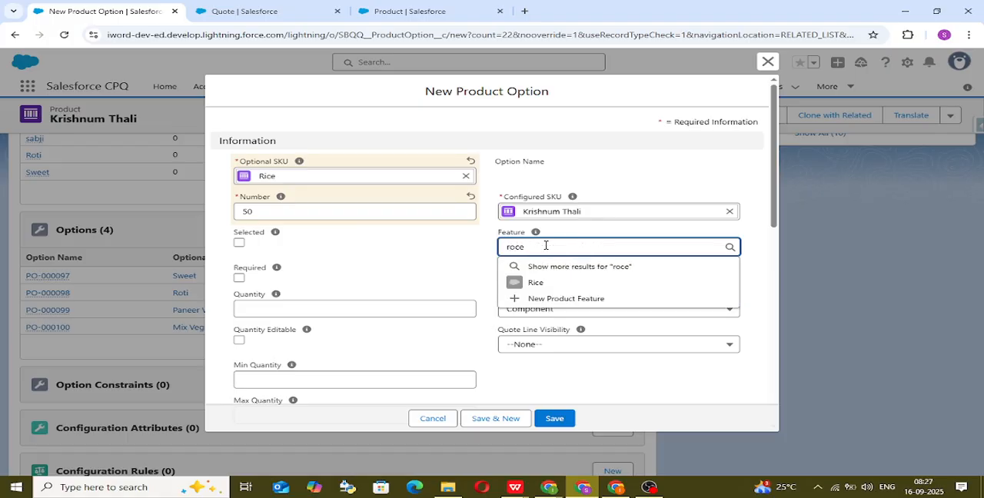
key(BackSpace)
key(BackSpace)
key(BackSpace)
text(ice)
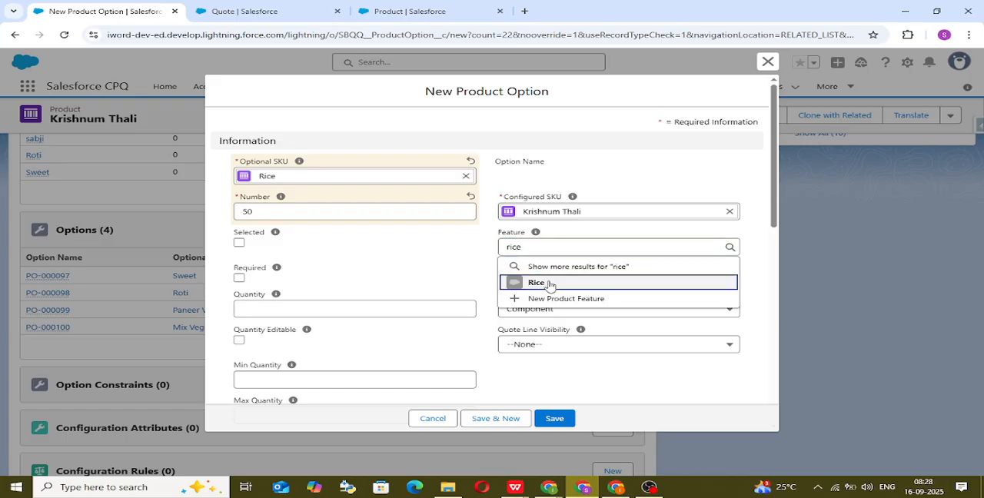
click(550, 283)
click(556, 419)
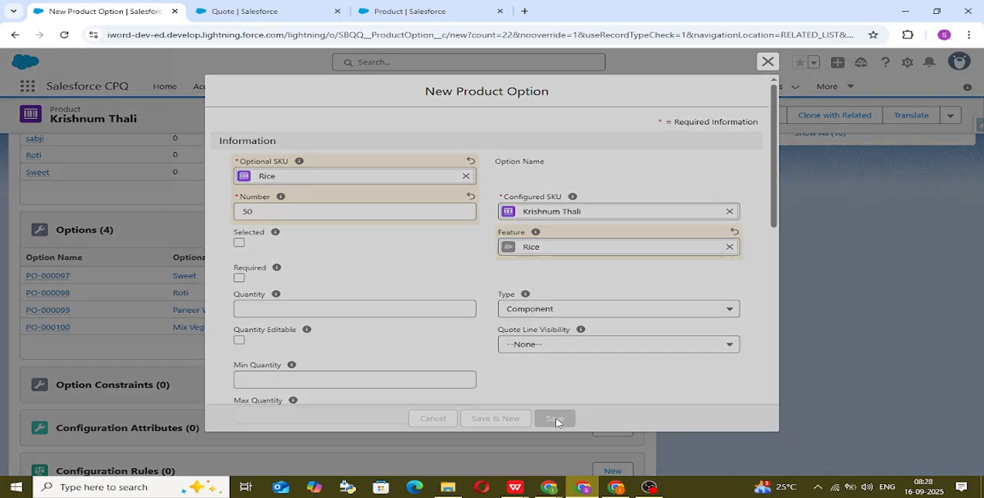
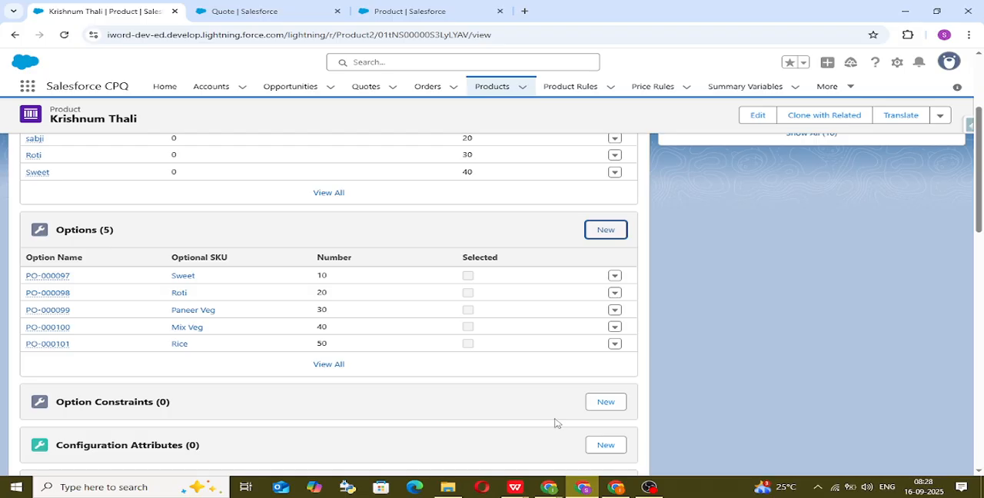
Step: Open the Krishnum Thali product for editing and set its Configuration Type to Allowed
scroll(717, 335, up, 3)
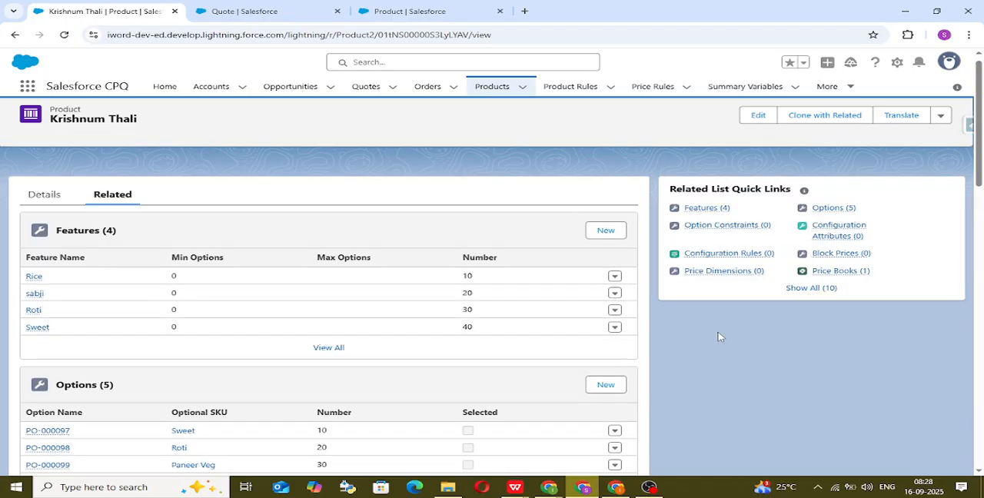
scroll(632, 369, down, 2)
scroll(632, 369, up, 2)
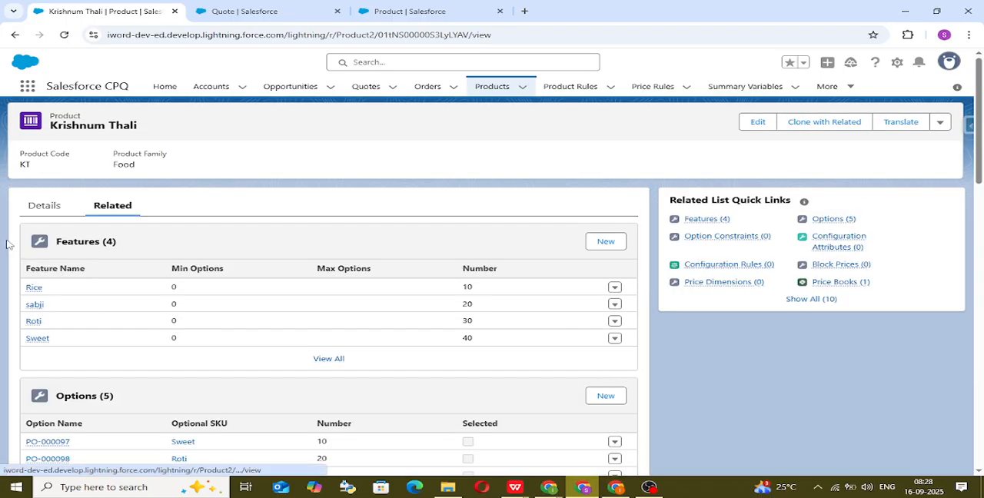
click(44, 206)
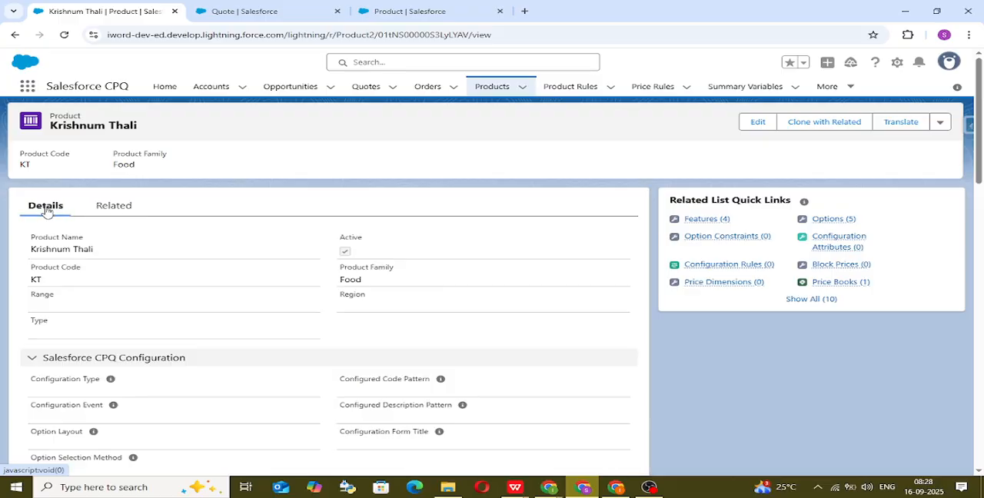
drag(46, 117, 146, 131)
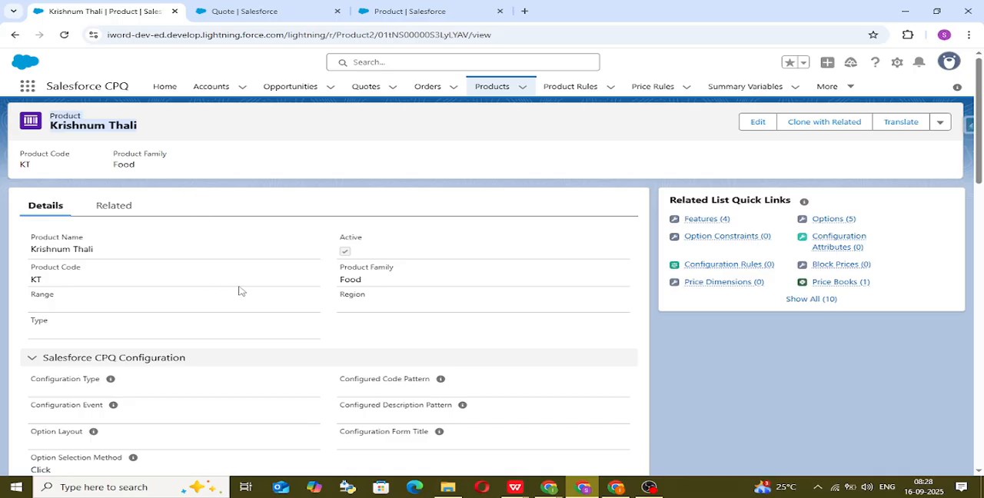
click(746, 128)
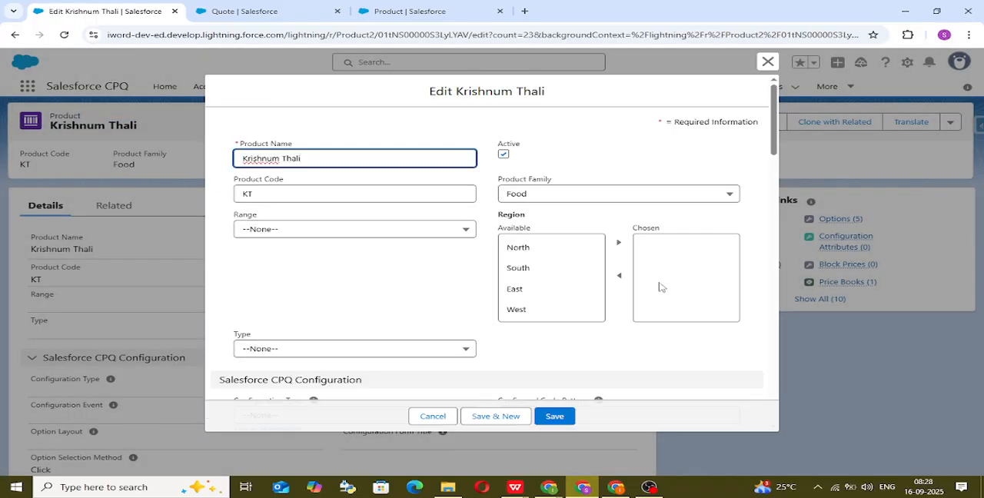
scroll(443, 358, down, 1)
scroll(443, 357, down, 1)
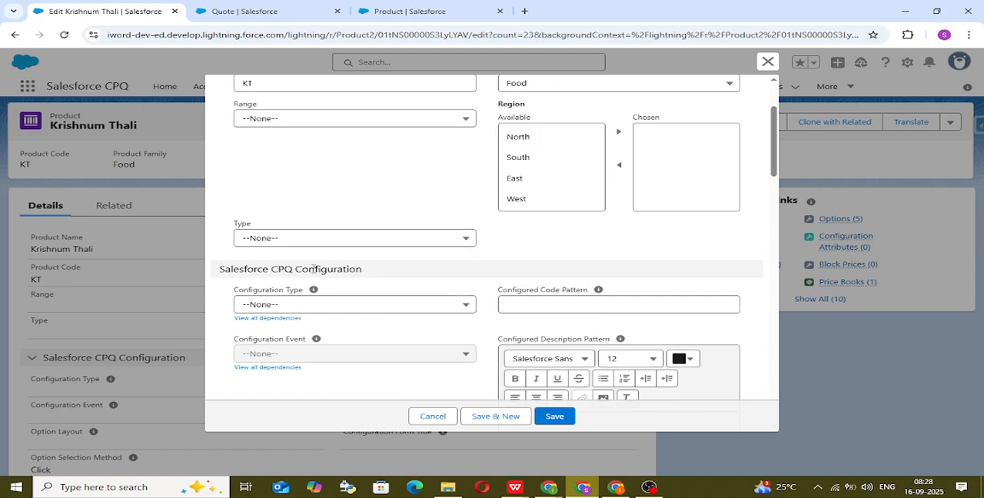
scroll(417, 268, down, 1)
click(422, 254)
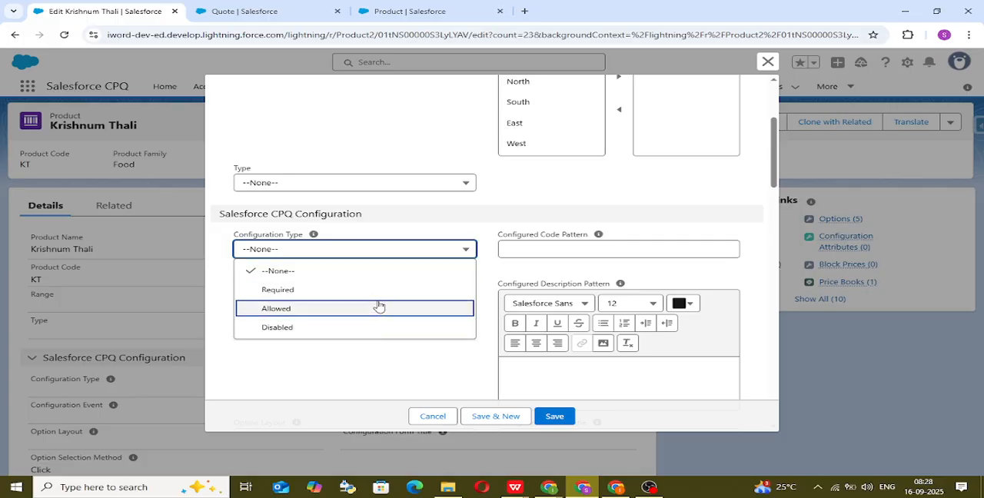
click(380, 308)
Step: Set the product's Configuration Event to Always and save Krishnum Thali
click(381, 301)
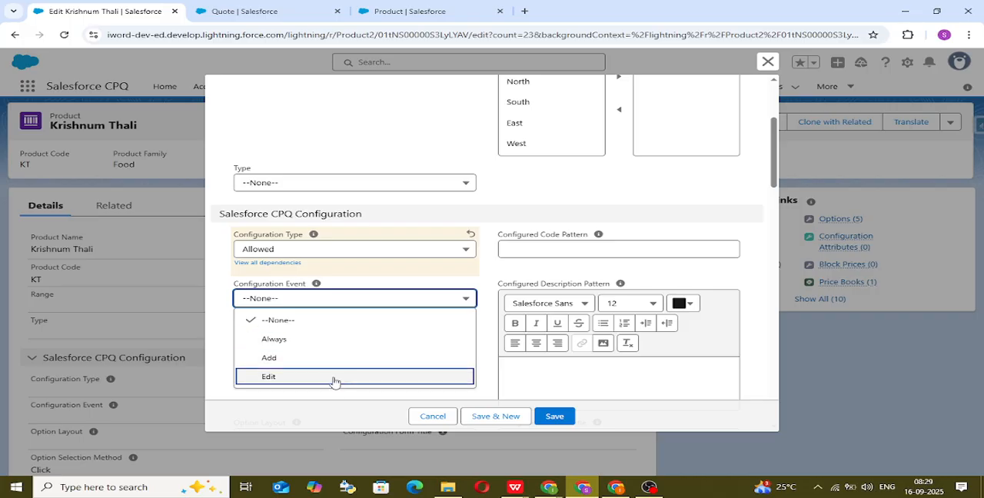
click(366, 348)
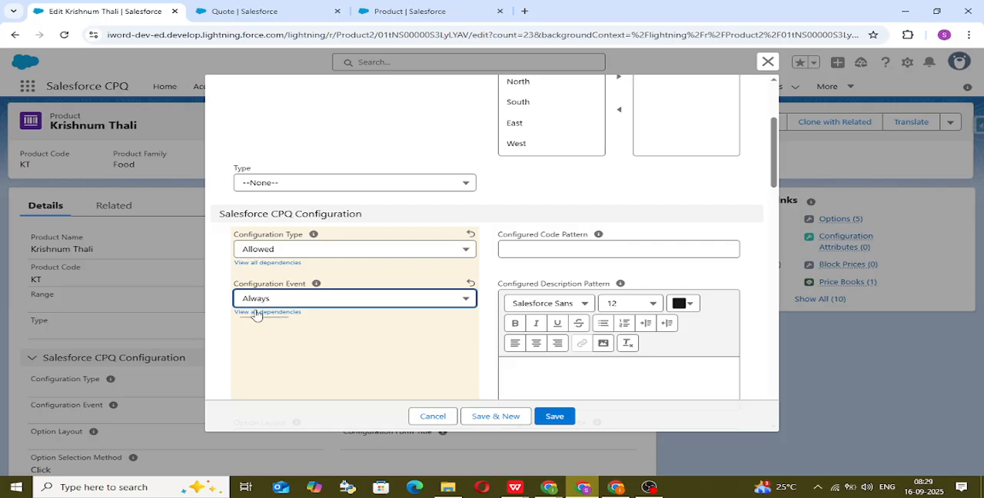
scroll(372, 320, down, 1)
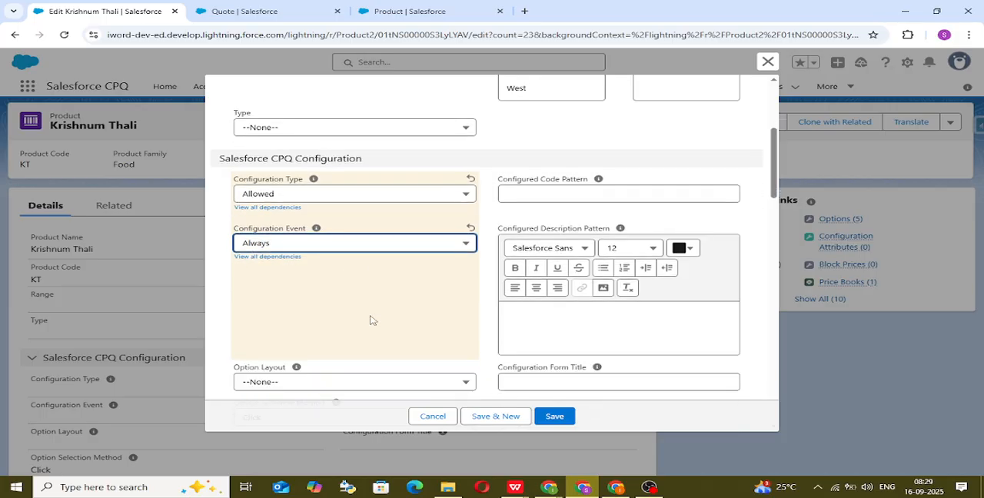
scroll(372, 320, down, 1)
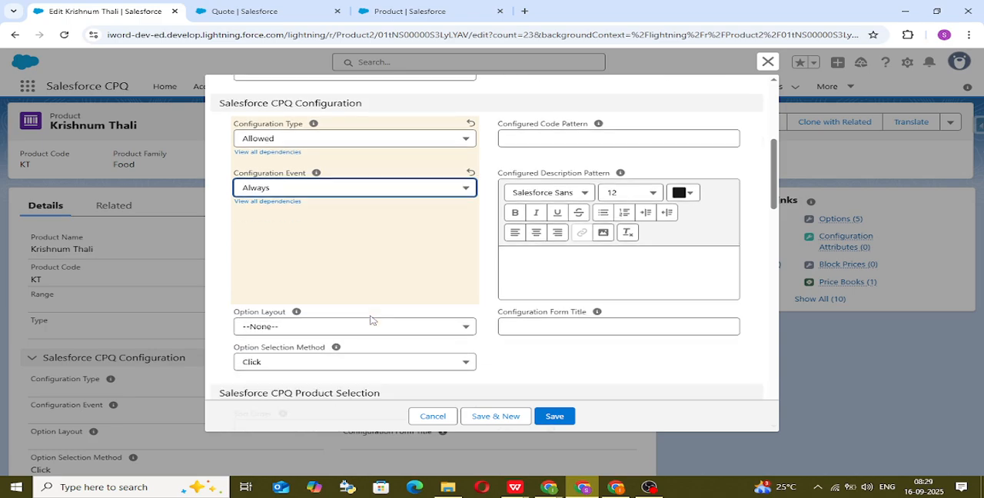
scroll(360, 303, up, 1)
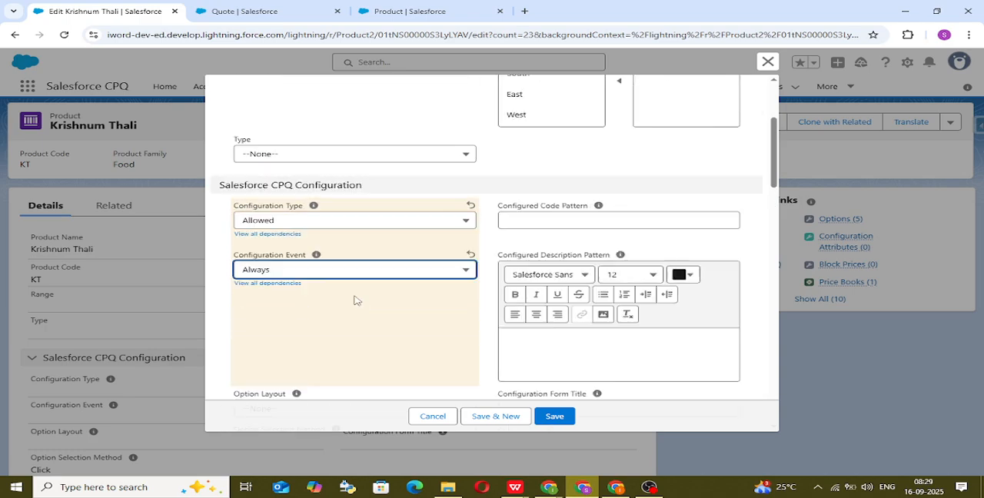
scroll(358, 303, up, 1)
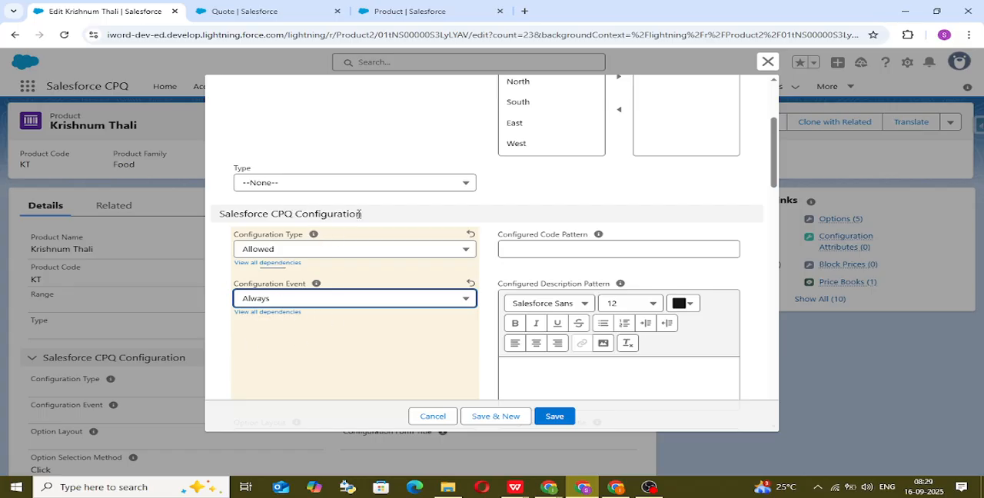
click(552, 417)
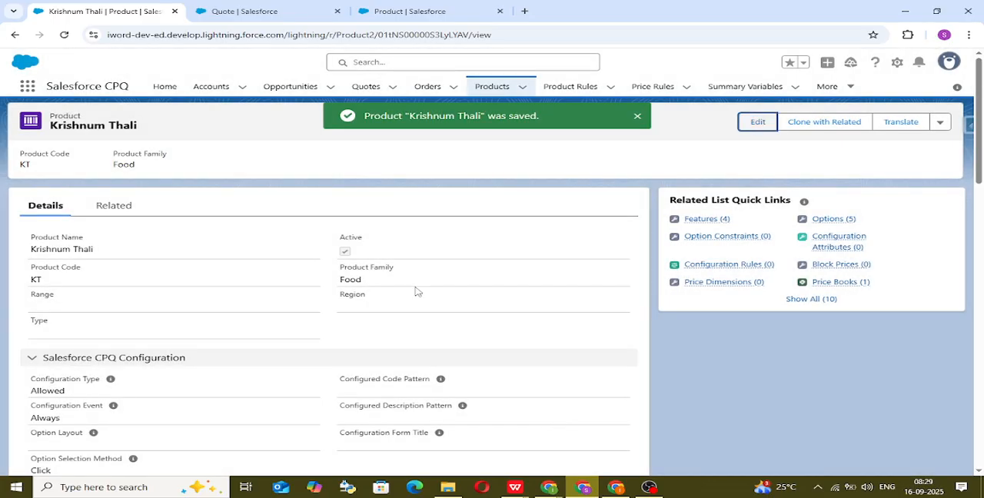
Step: Check Krishnum Thali's related features and options, and switch to the quote's product selection, clearing the Roti search text
click(125, 212)
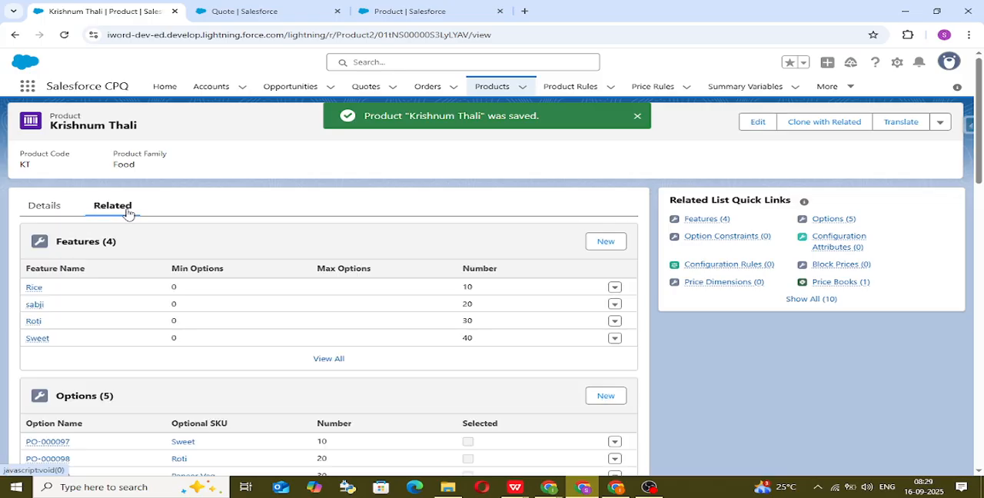
scroll(169, 325, down, 2)
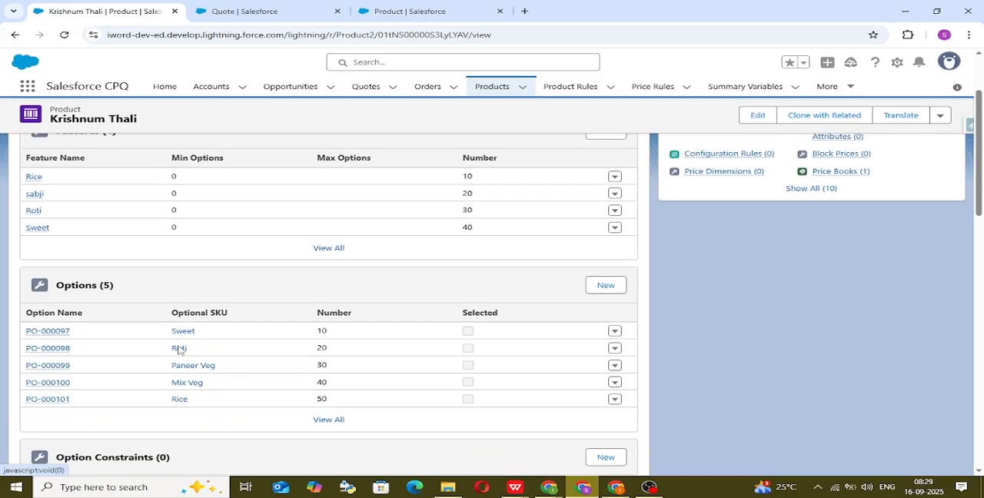
scroll(179, 352, up, 2)
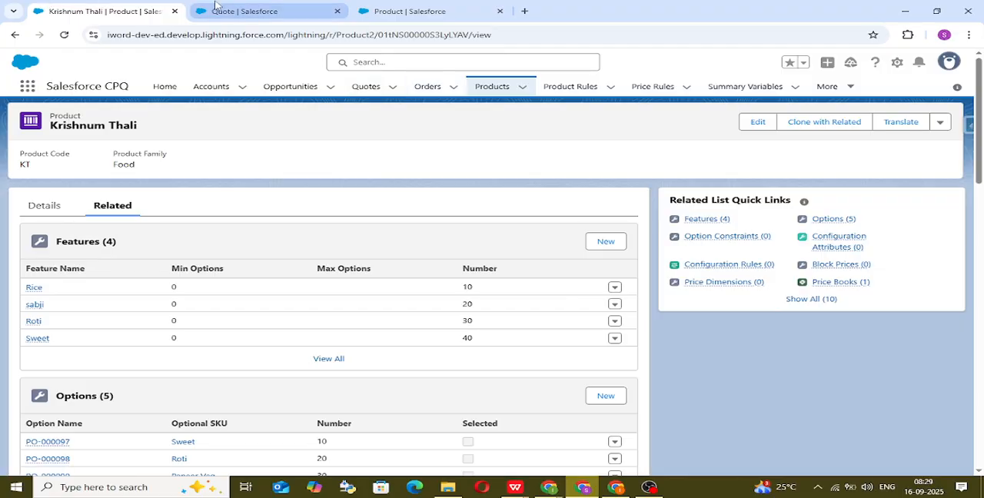
click(215, 8)
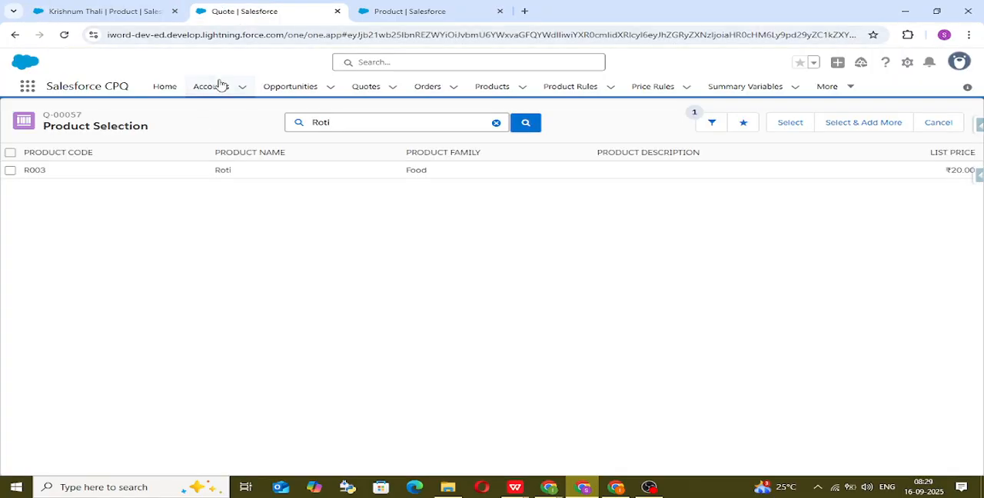
key(BackSpace)
key(BackSpace)
key(BackSpace)
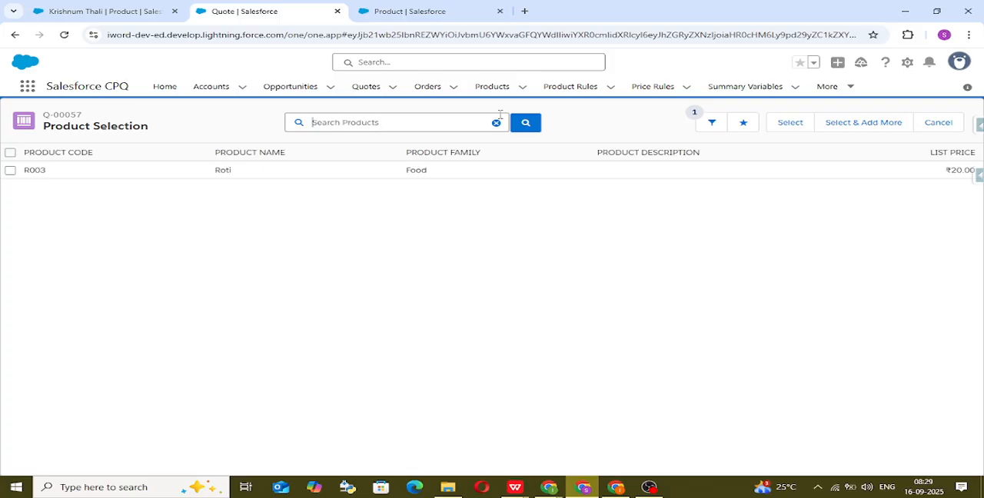
Step: Change the display density to Compact and refresh the quote page
click(961, 63)
click(950, 141)
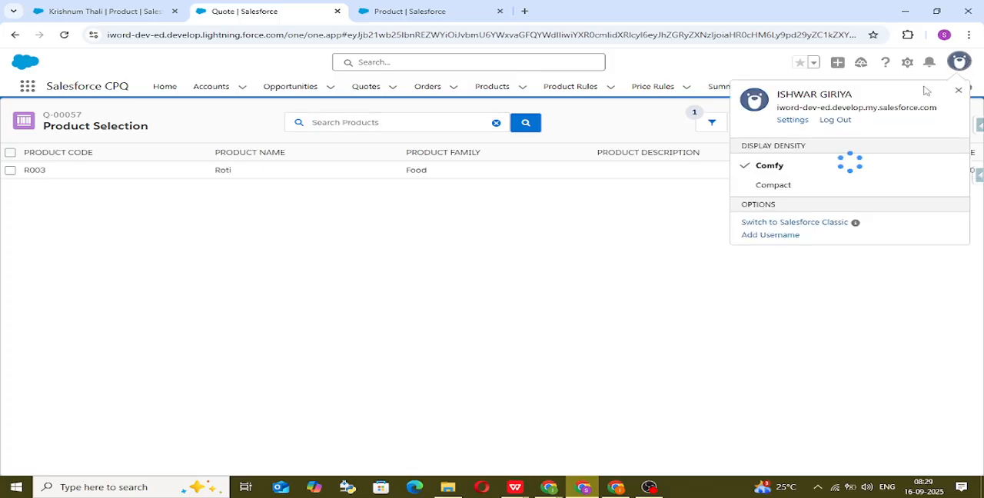
click(806, 185)
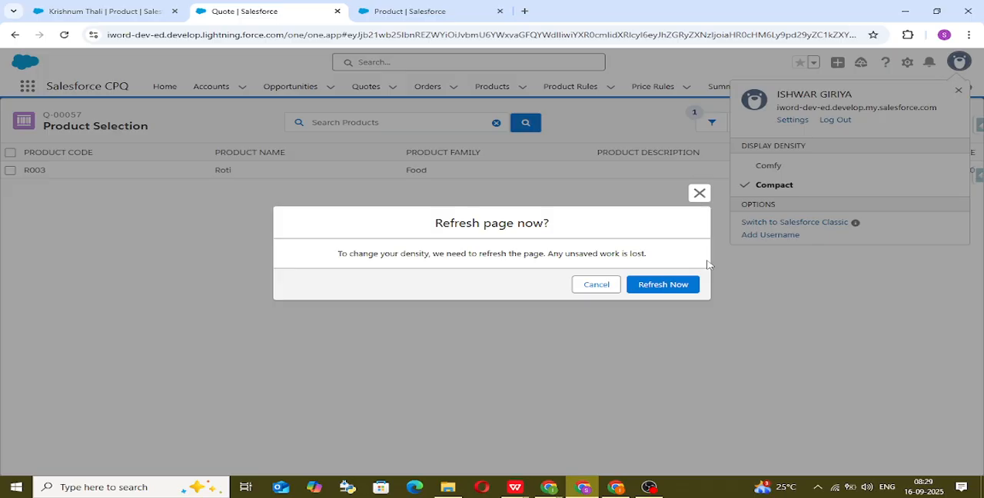
click(666, 289)
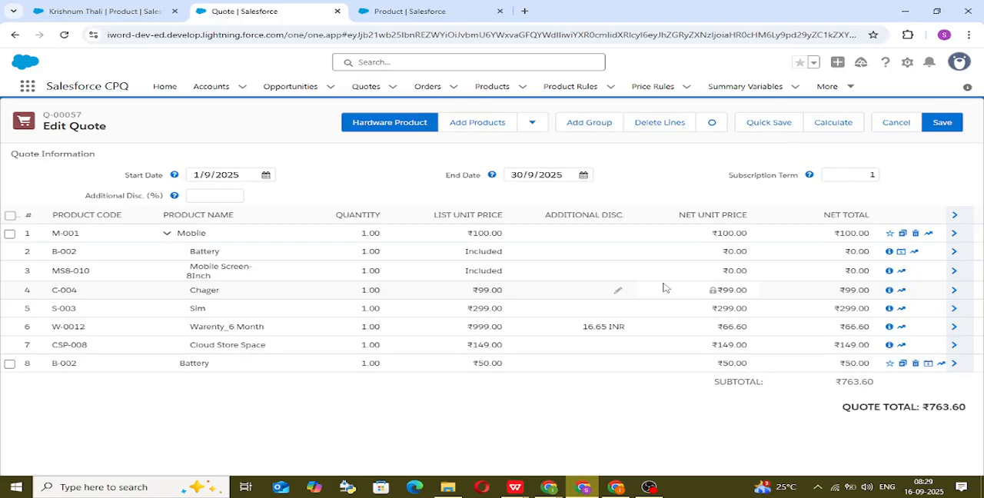
Step: Delete all existing lines from the quote and start adding products
click(10, 216)
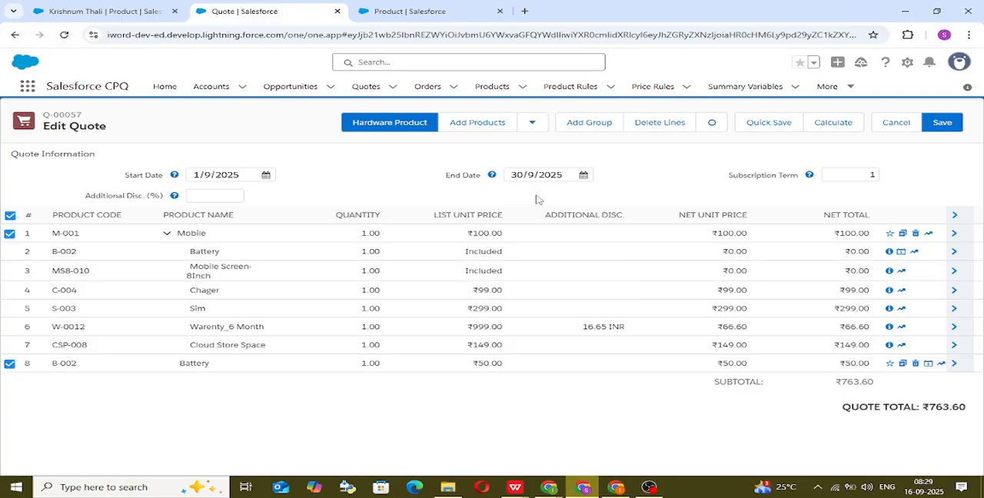
click(652, 123)
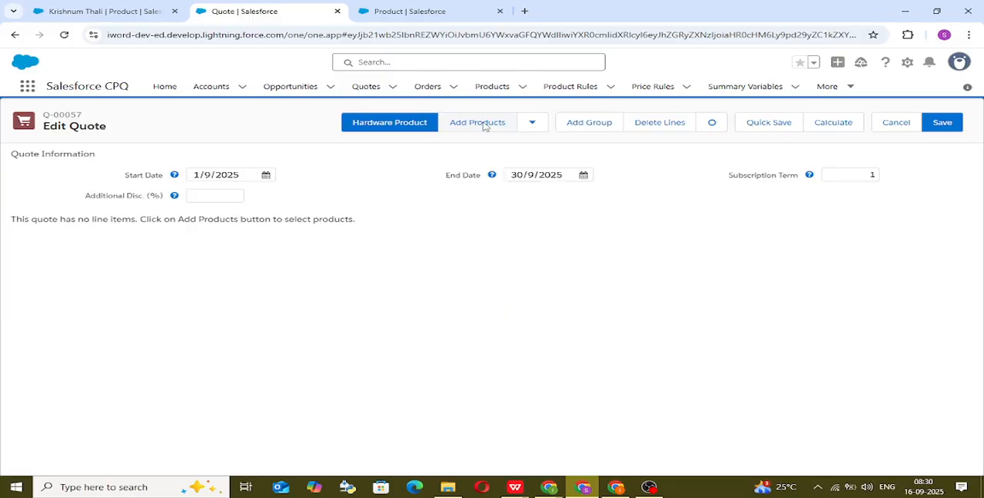
click(483, 127)
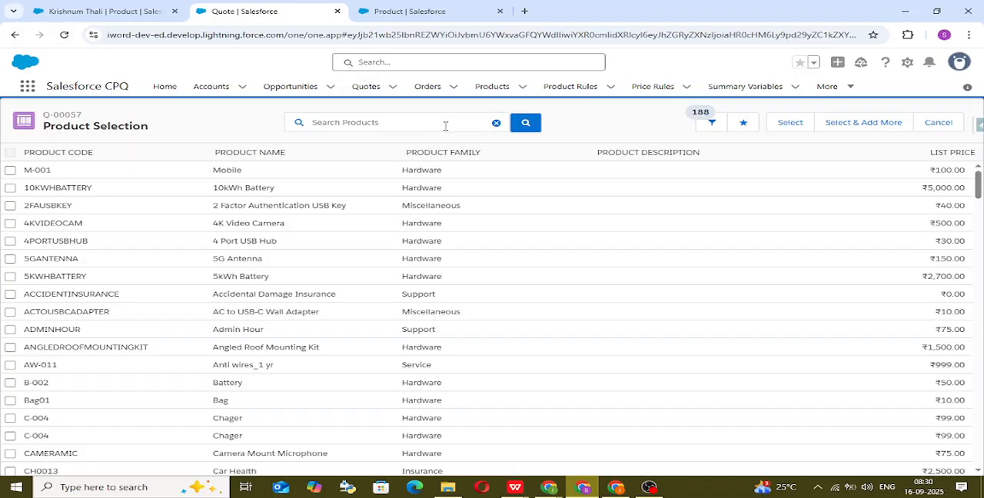
Step: Search the product selection for "kt" and select Krishnum Thali for the quote
text(kt)
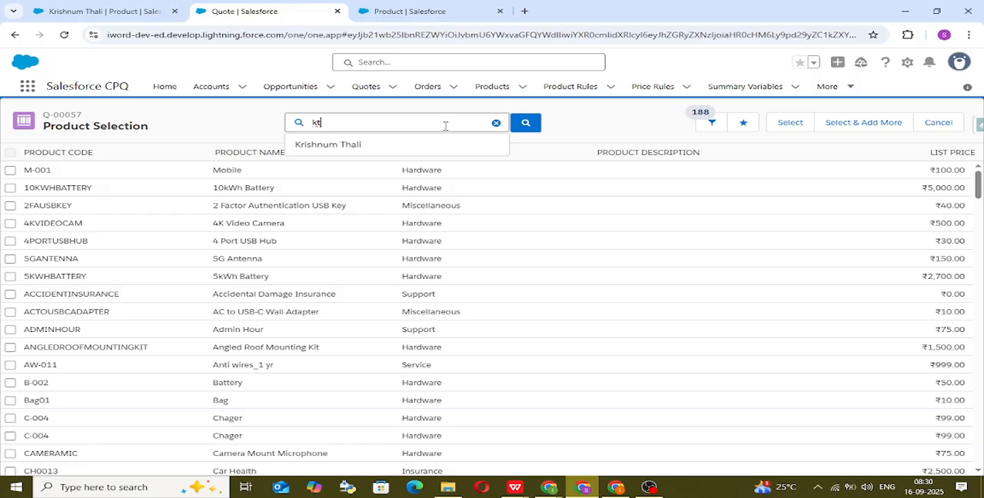
click(331, 147)
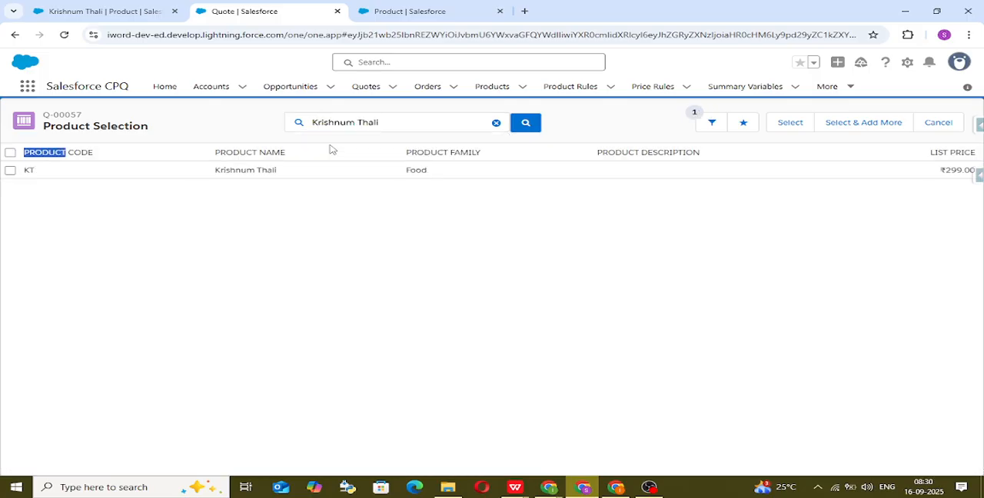
click(184, 220)
click(9, 170)
click(783, 122)
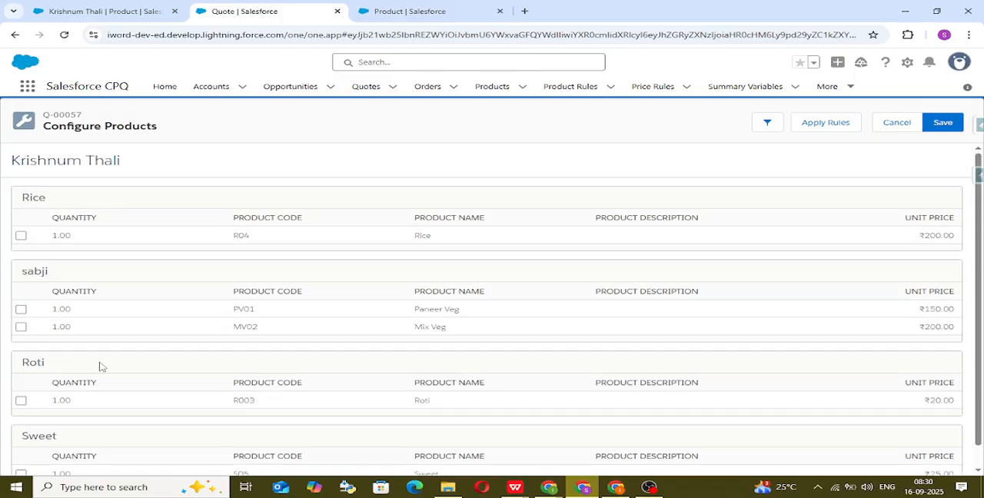
Step: Include Rice, Paneer Veg, Mix Veg and Roti in the Krishnum Thali configuration and save it to the quote
scroll(101, 367, down, 1)
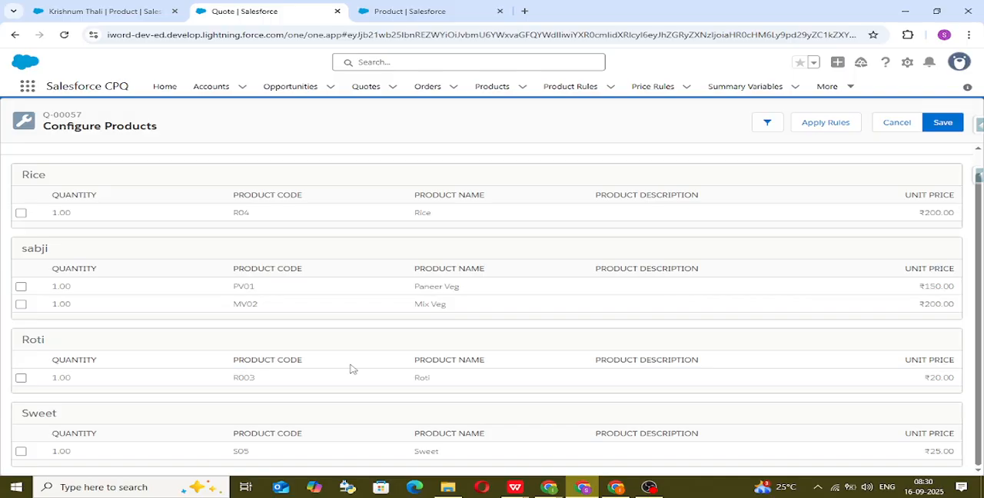
click(21, 213)
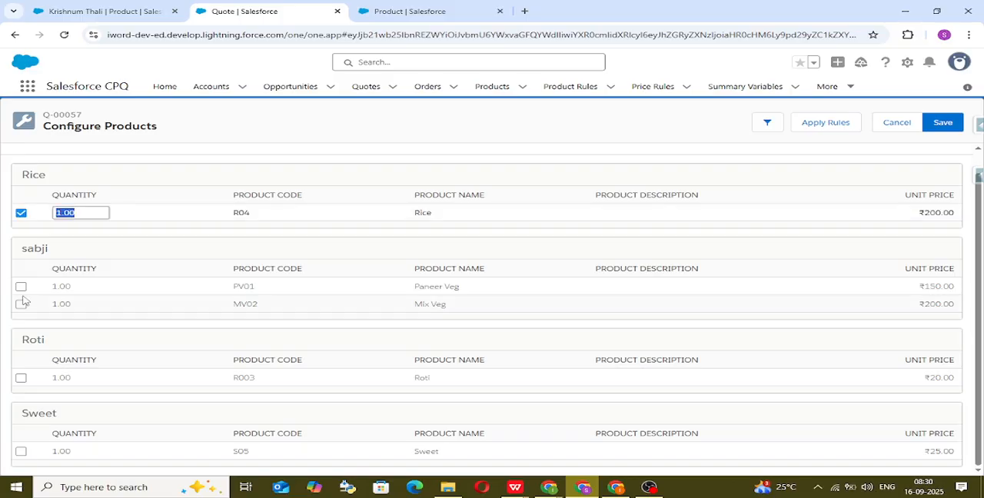
click(20, 287)
click(21, 304)
click(21, 378)
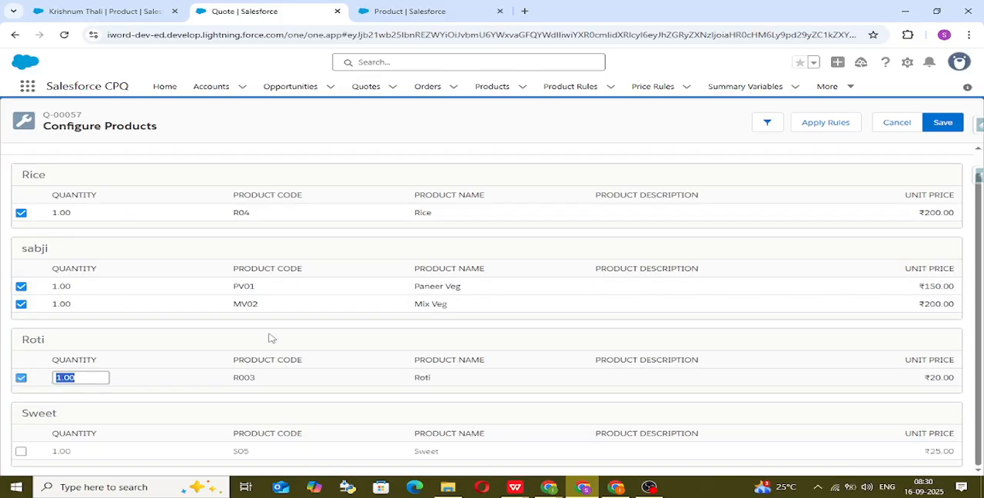
click(943, 123)
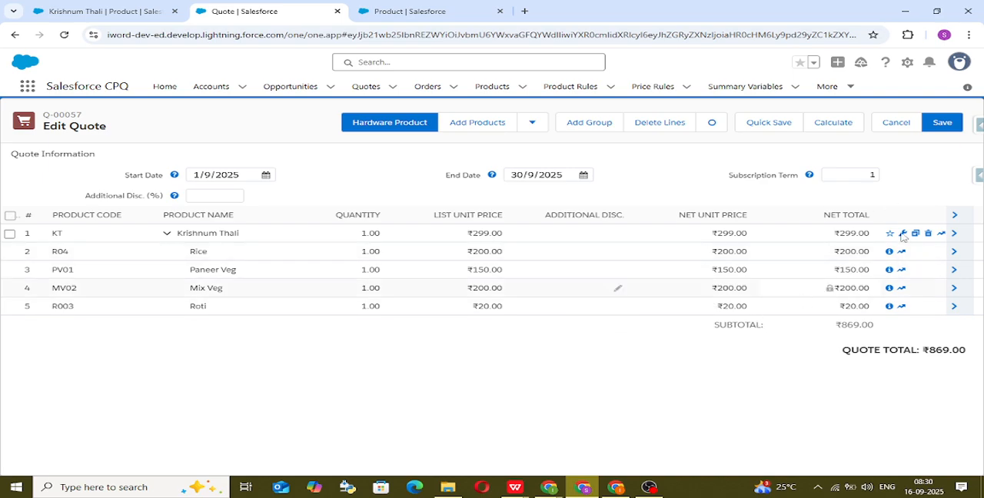
Step: Open the Sweet option of Krishnum Thali, mark it as Bundled and save the record
click(113, 10)
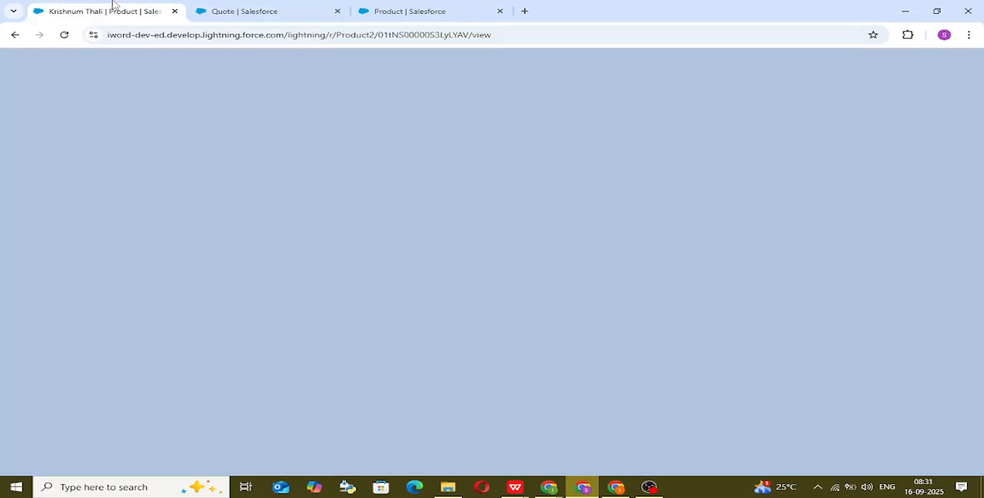
scroll(345, 114, down, 3)
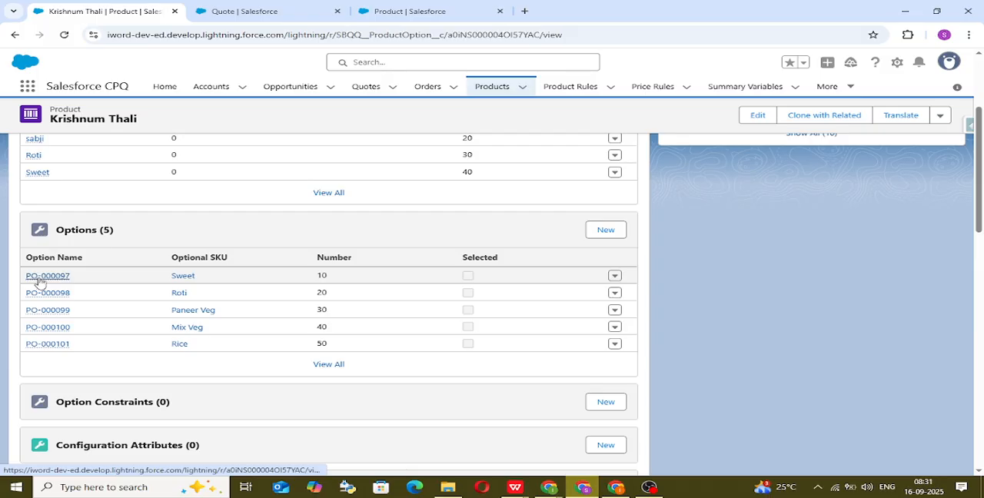
click(39, 279)
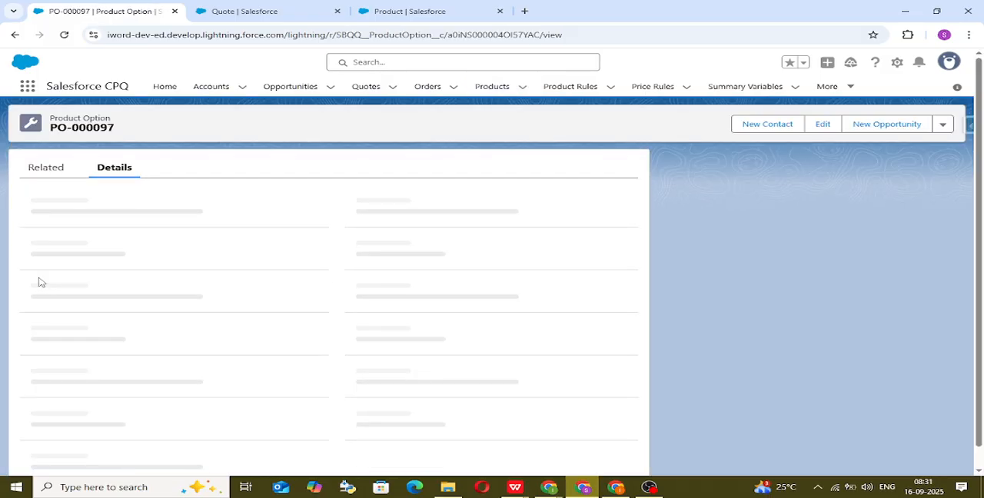
scroll(123, 293, down, 1)
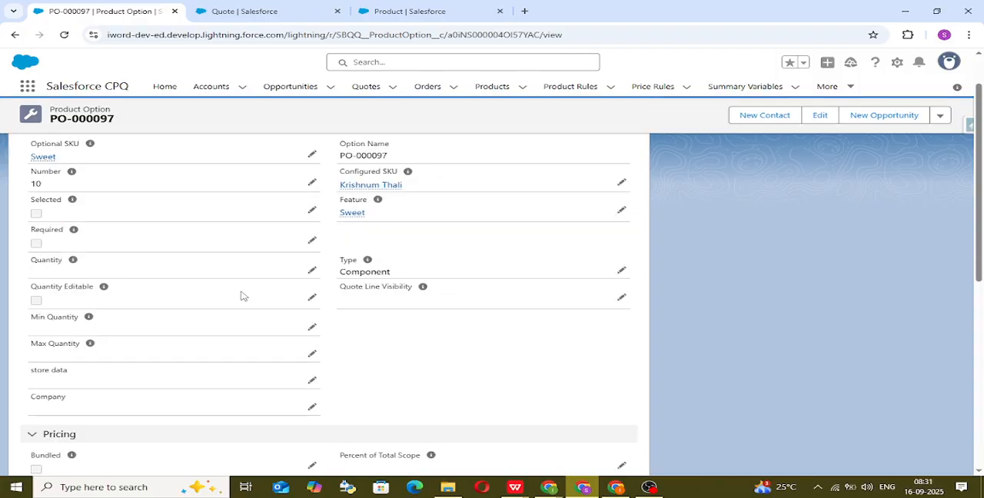
scroll(306, 399, down, 1)
scroll(170, 342, down, 3)
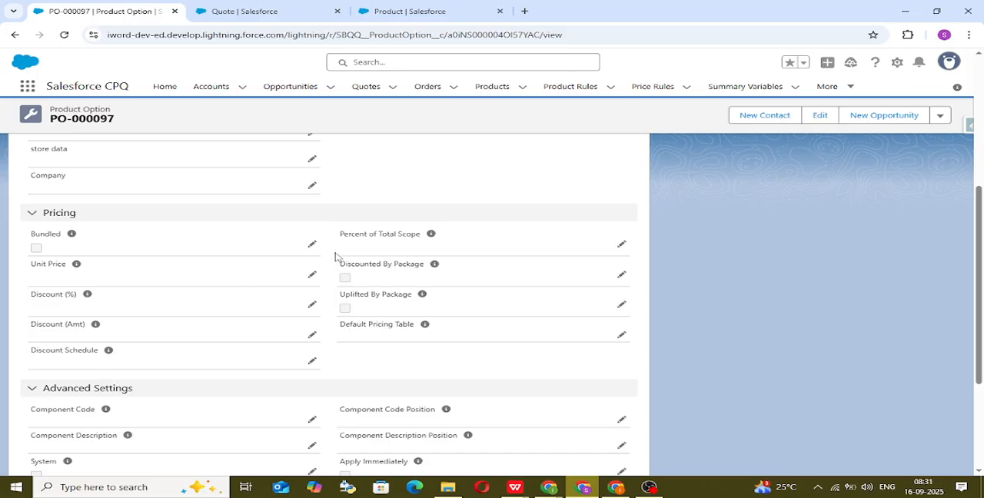
click(313, 244)
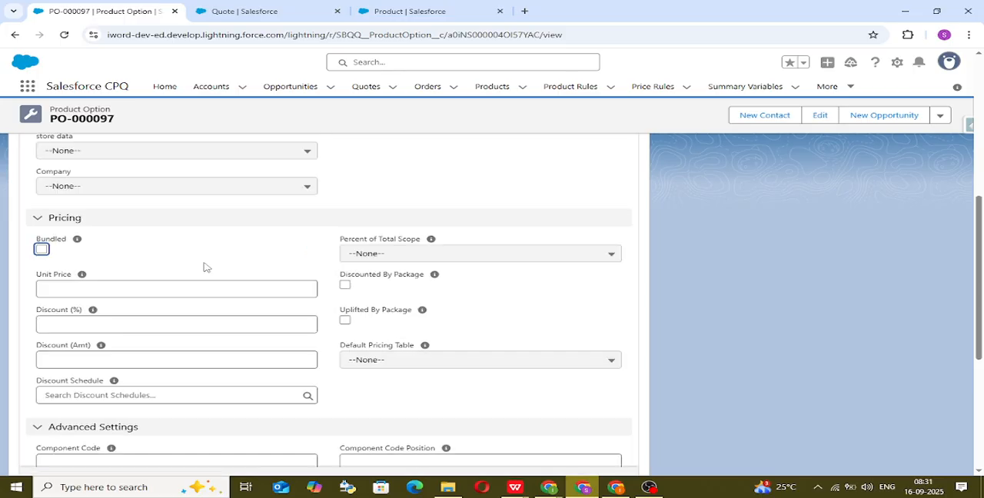
click(42, 249)
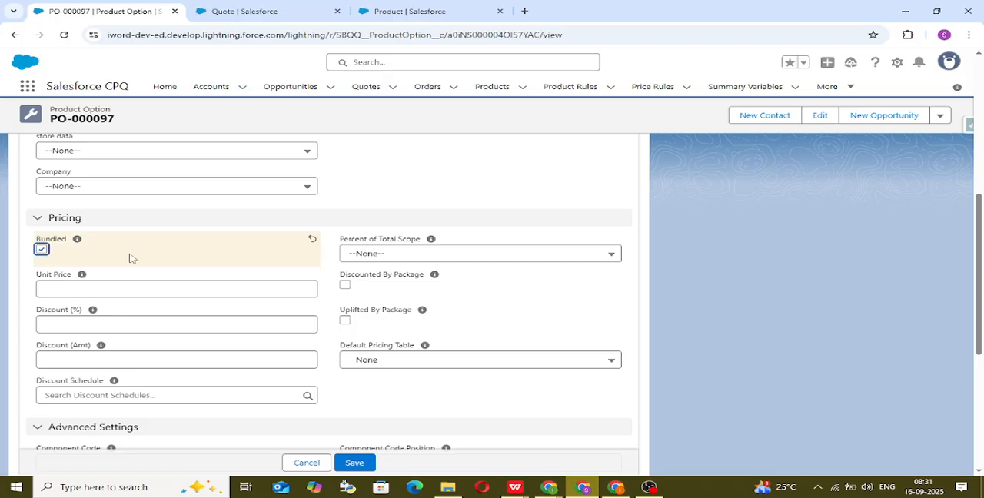
click(365, 468)
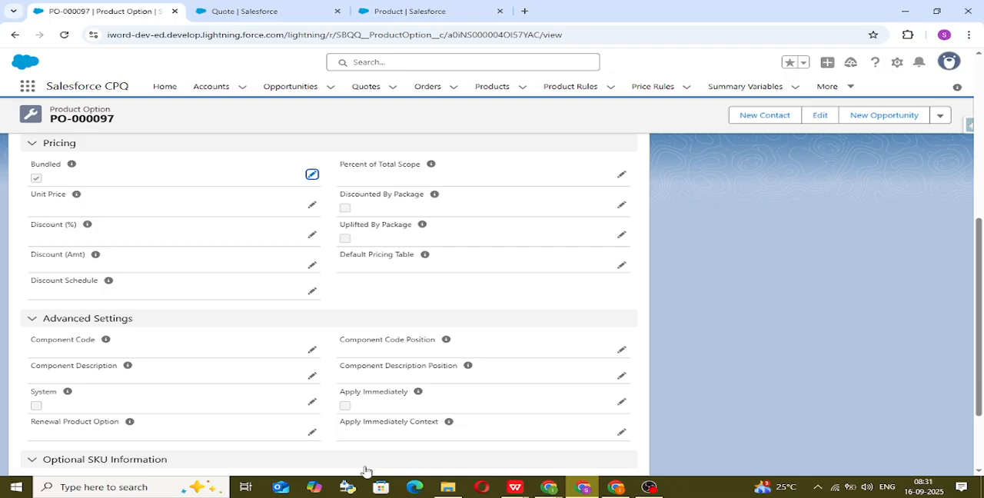
scroll(158, 212, up, 6)
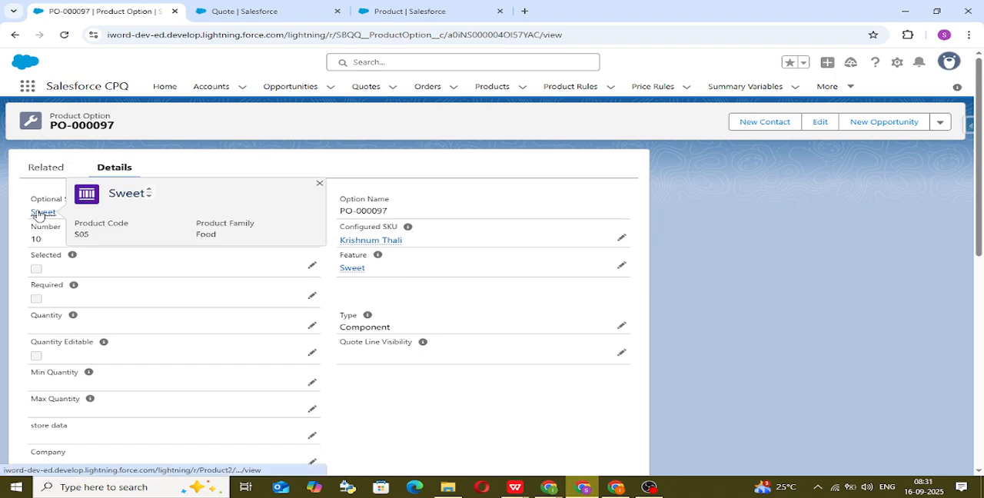
Step: Return to the Krishnum Thali options, mark the Roti option as Bundled and save it
click(15, 35)
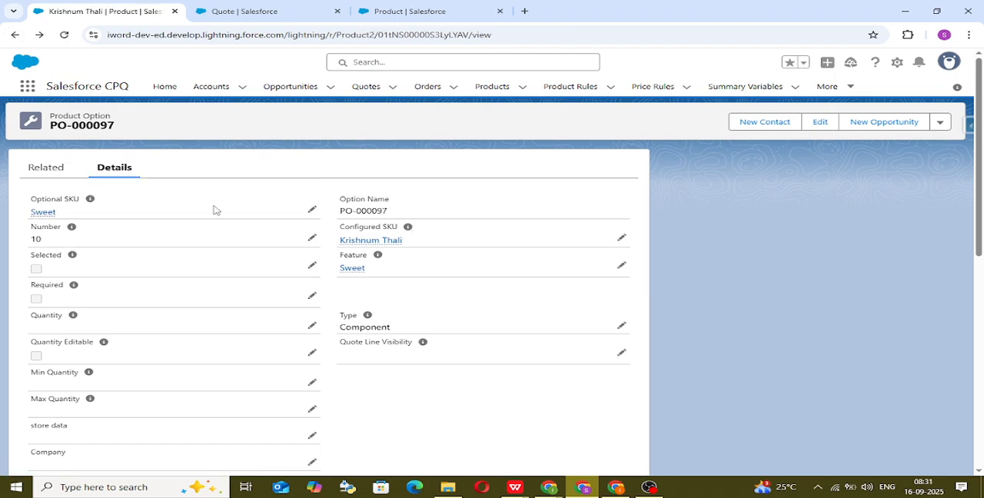
click(63, 292)
scroll(223, 369, down, 3)
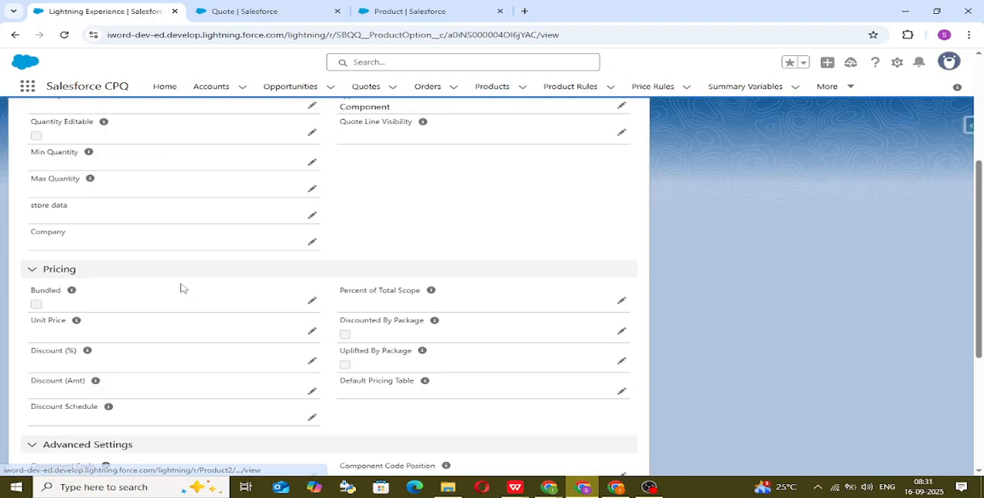
click(311, 265)
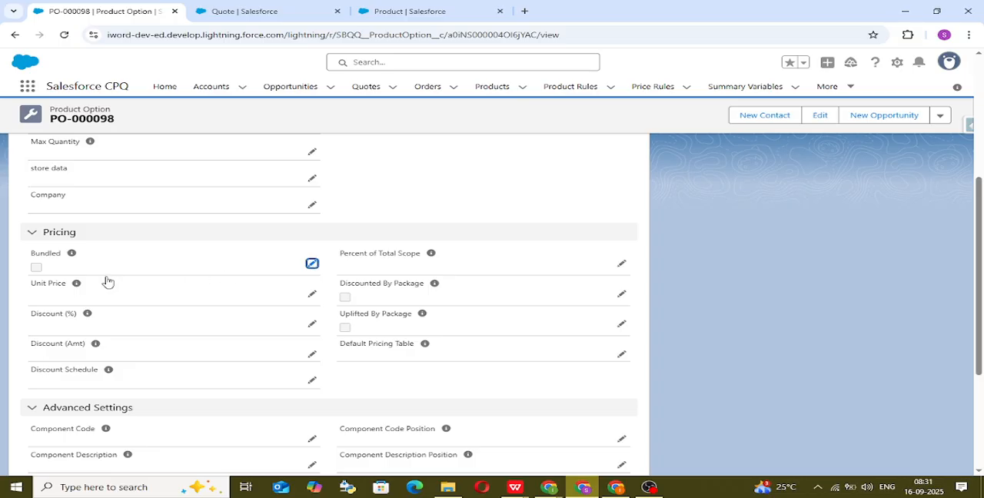
click(41, 267)
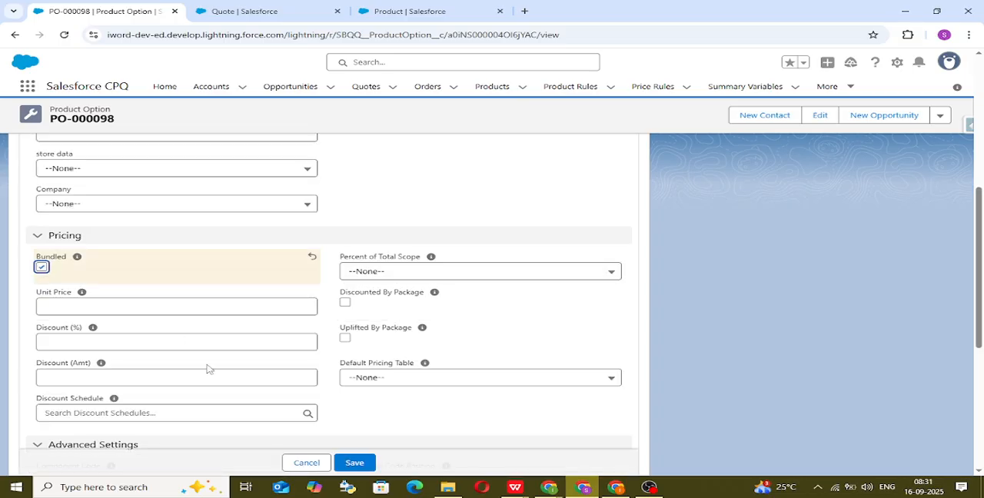
click(355, 465)
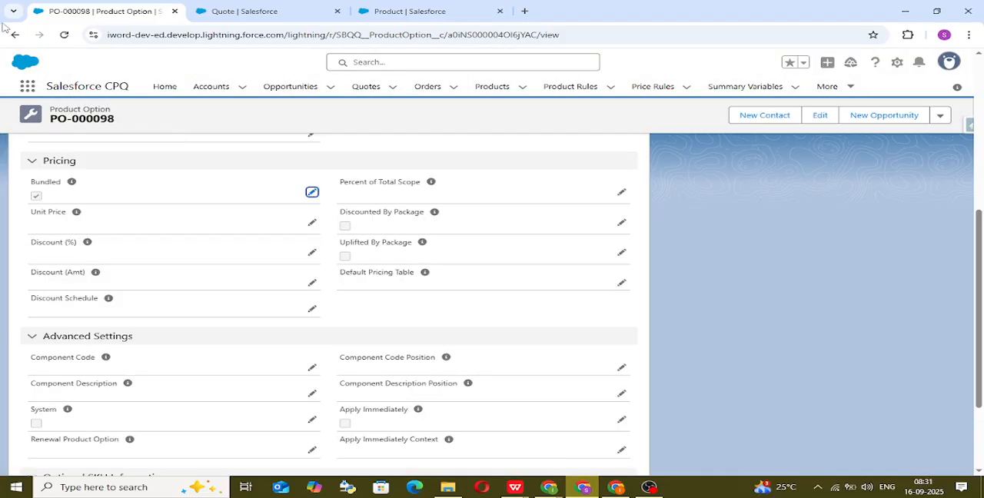
Step: Return to the Krishnum Thali options, mark the Paneer Veg option as Bundled and save it
click(15, 35)
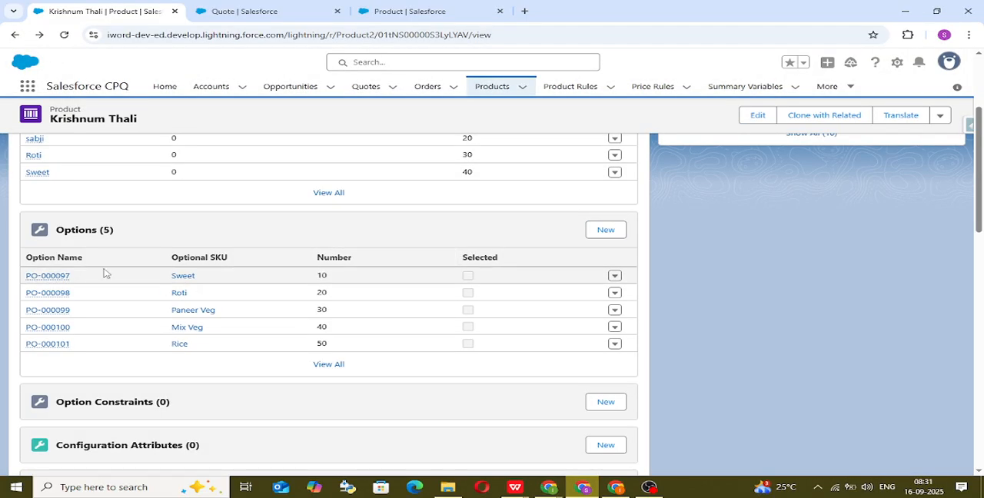
click(61, 311)
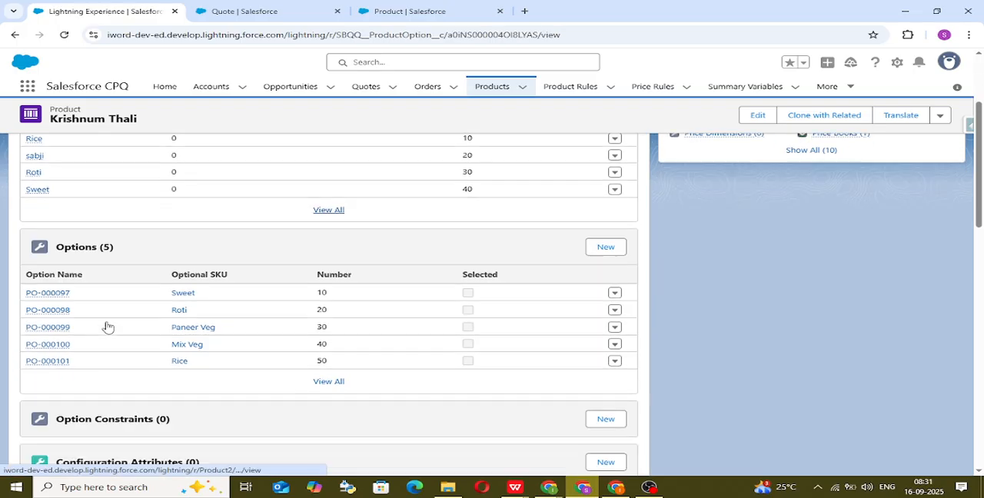
click(311, 374)
click(43, 380)
click(372, 462)
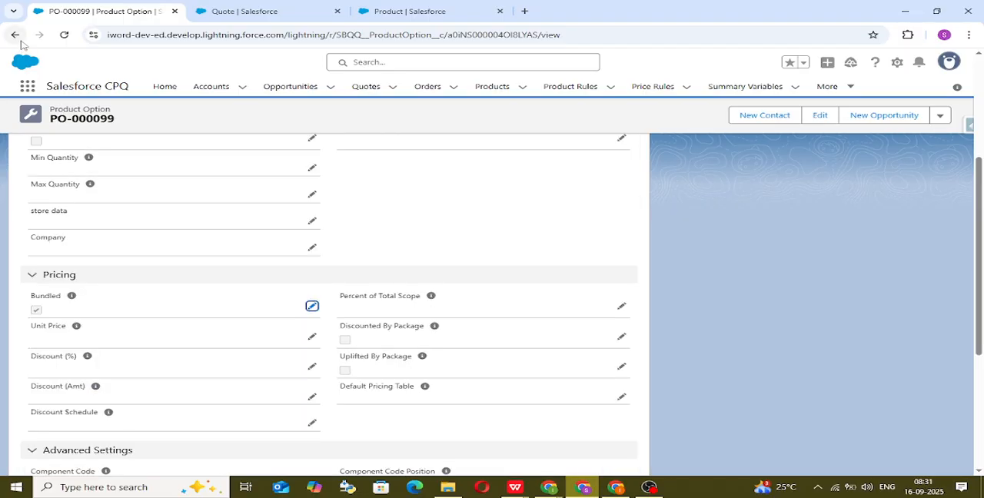
Step: Return to the Krishnum Thali options, mark the Mix Veg option as Bundled and save it
click(15, 34)
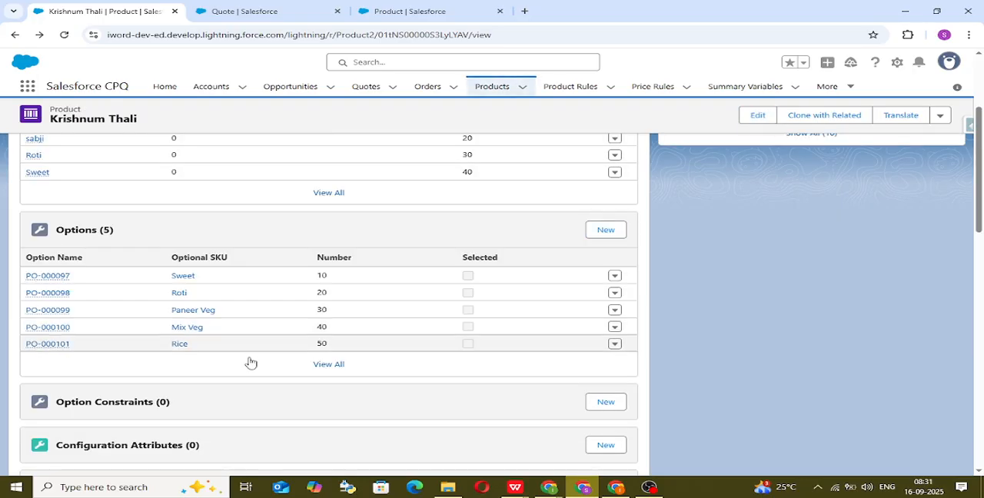
click(58, 328)
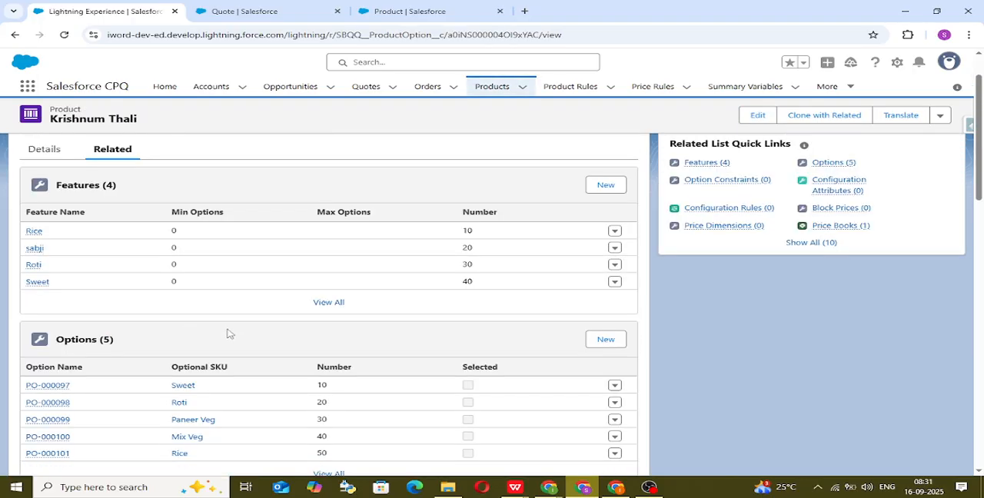
scroll(312, 390, down, 3)
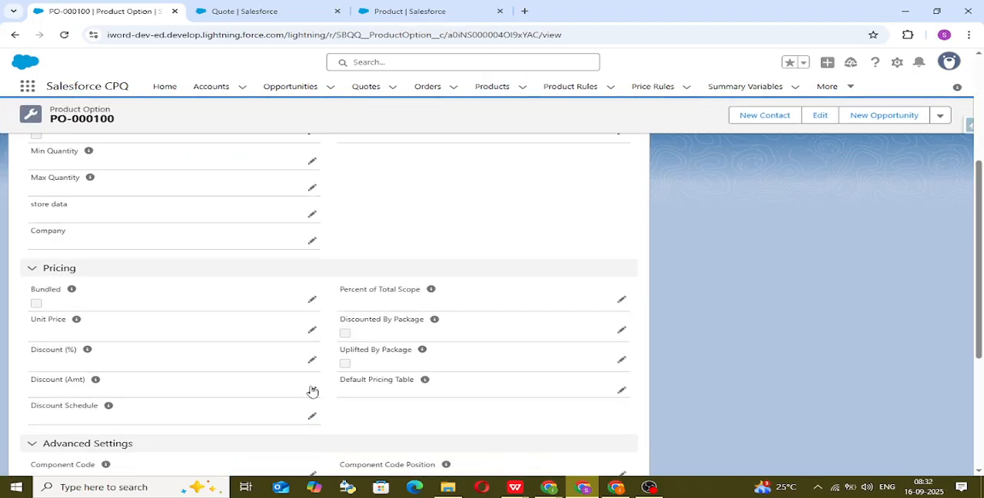
double_click(51, 311)
click(42, 305)
click(359, 463)
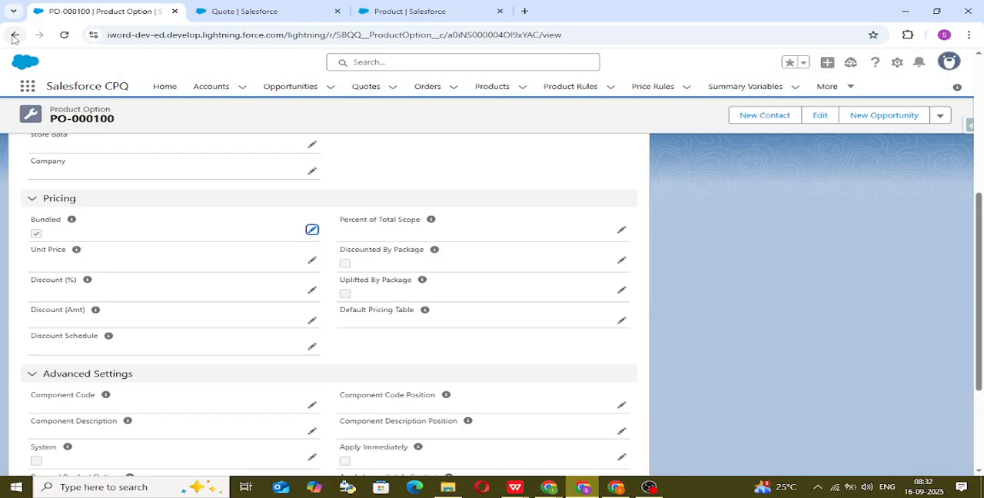
Step: Return to the Krishnum Thali options, mark the Rice option as Bundled and save it
click(14, 35)
click(48, 345)
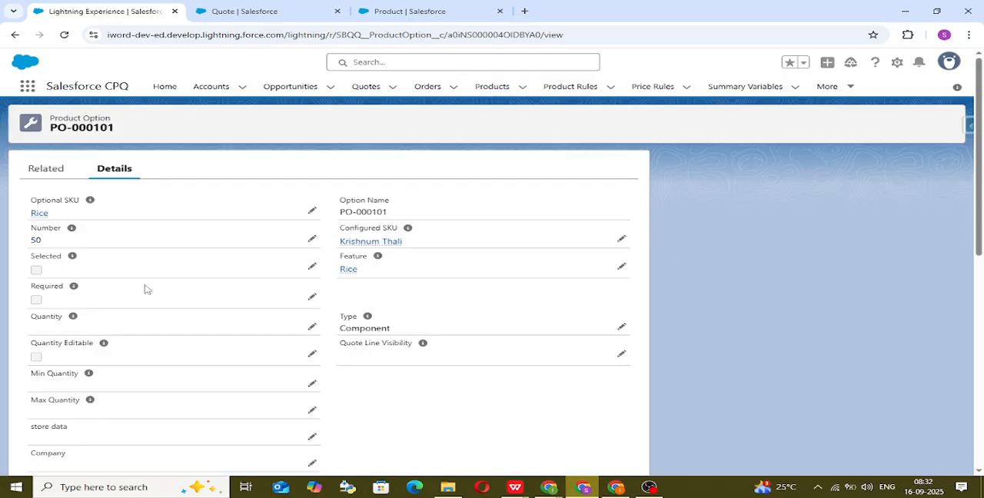
scroll(146, 288, down, 3)
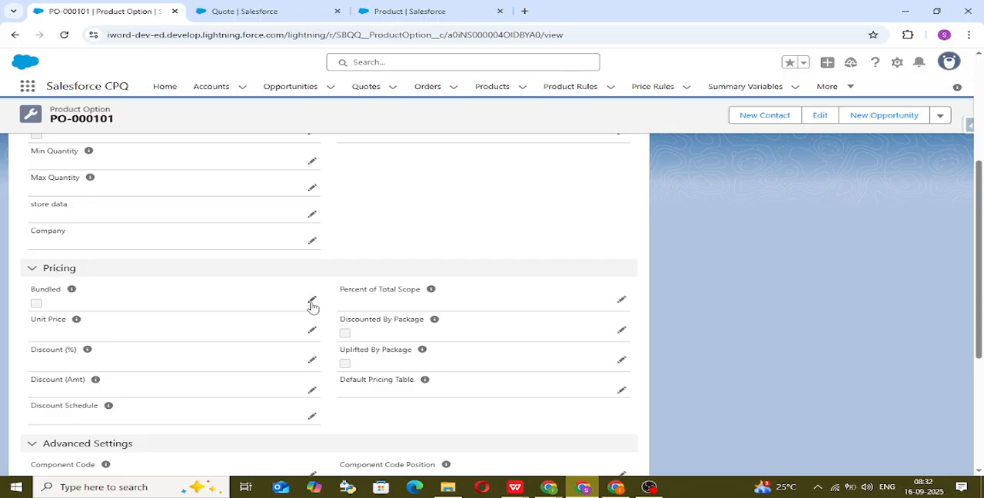
click(312, 302)
click(42, 309)
click(358, 464)
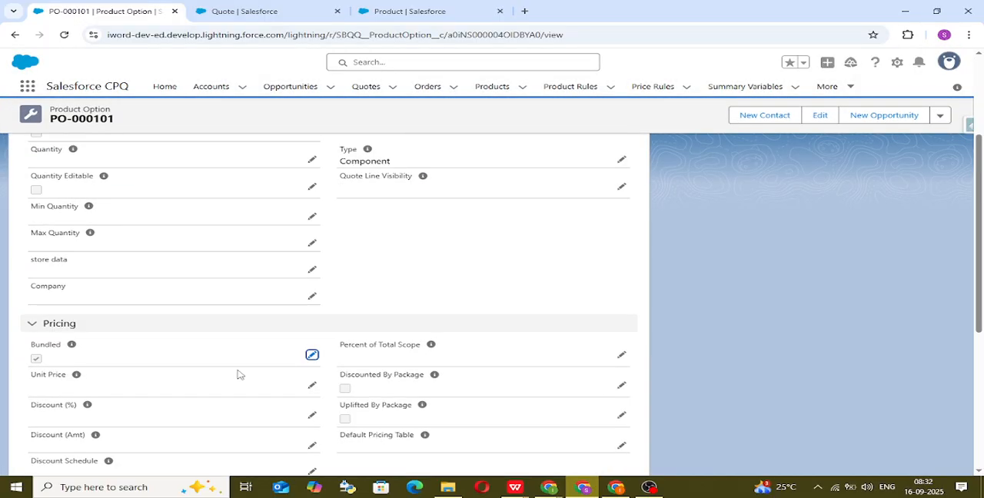
click(241, 11)
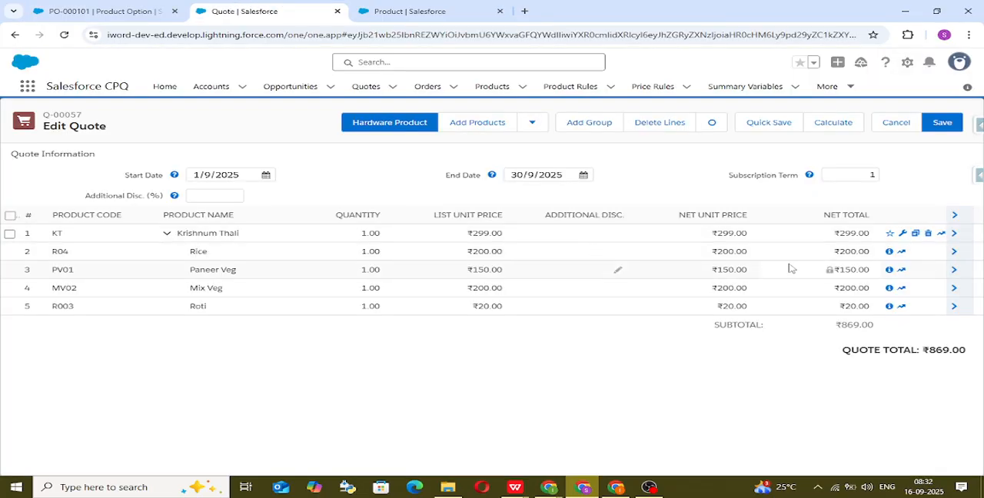
click(87, 11)
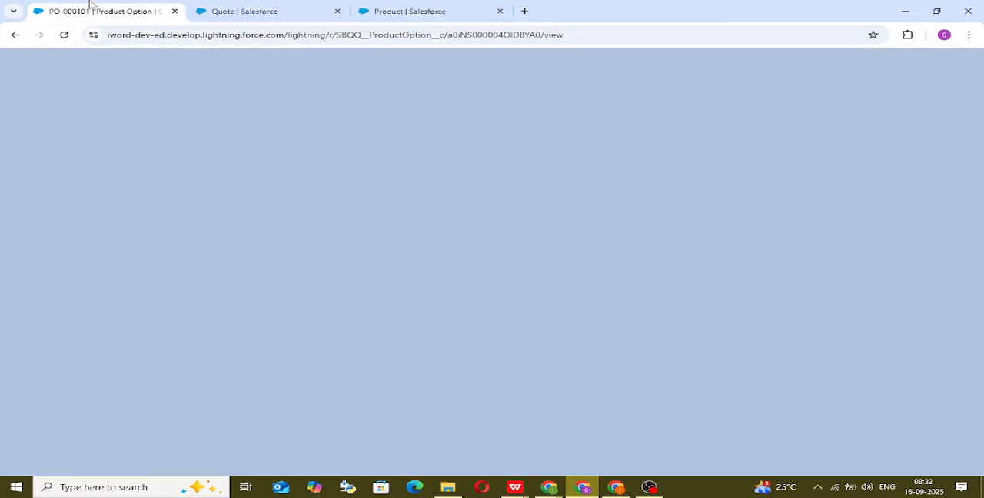
scroll(406, 262, down, 2)
scroll(403, 253, up, 2)
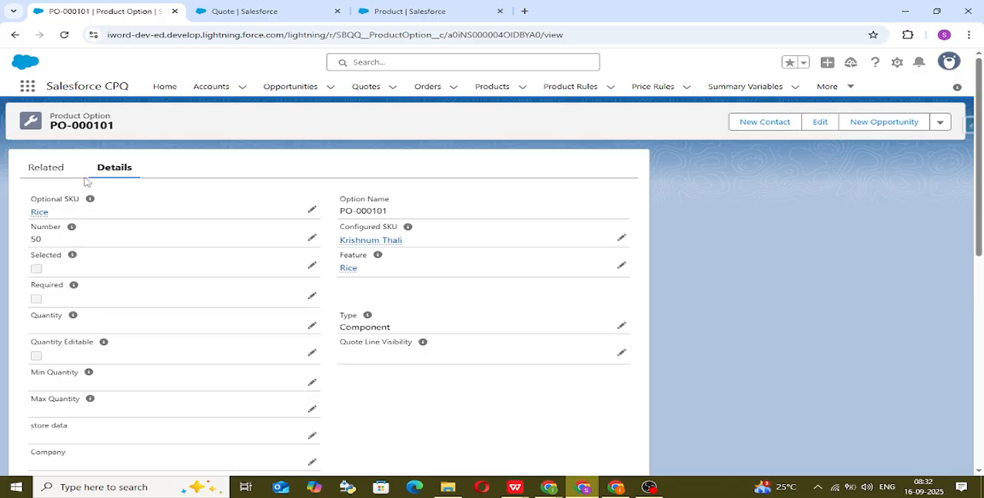
click(17, 35)
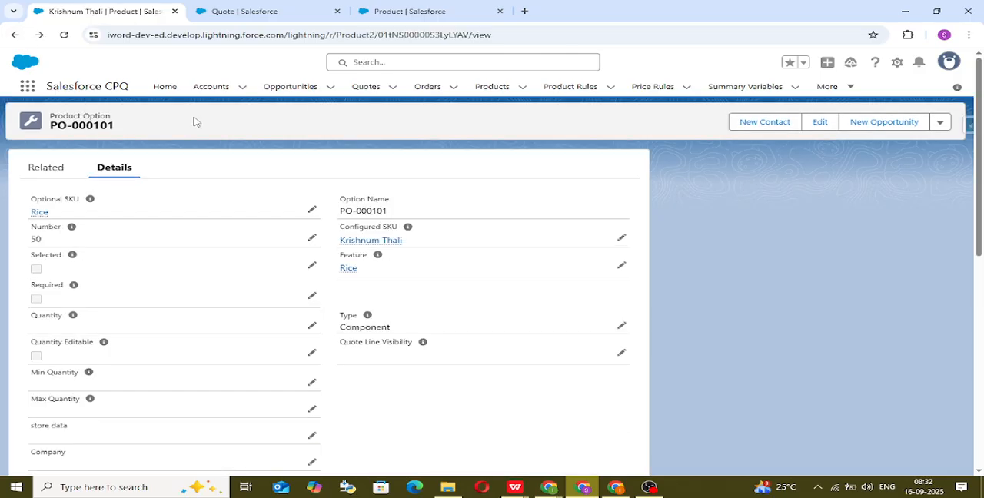
Step: Switch to the quote and delete the Krishnum Thali bundle with all its lines
click(246, 14)
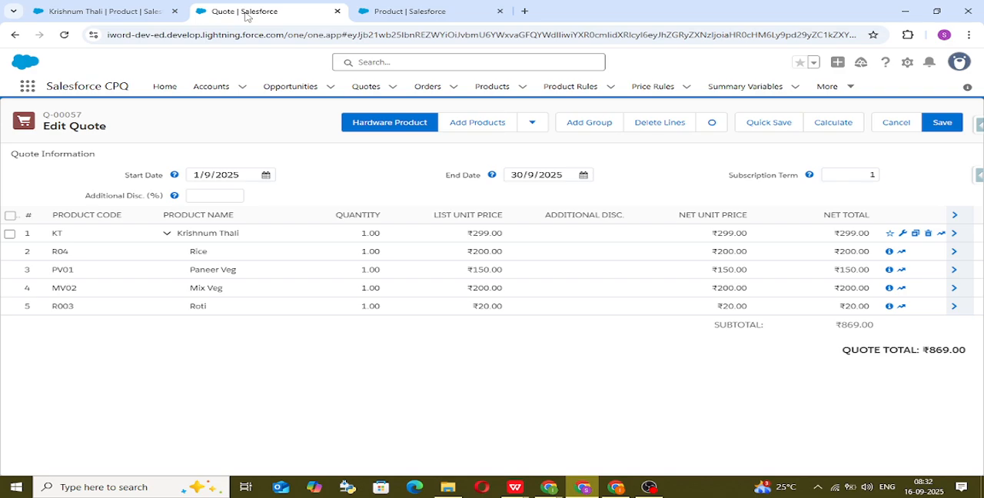
click(10, 215)
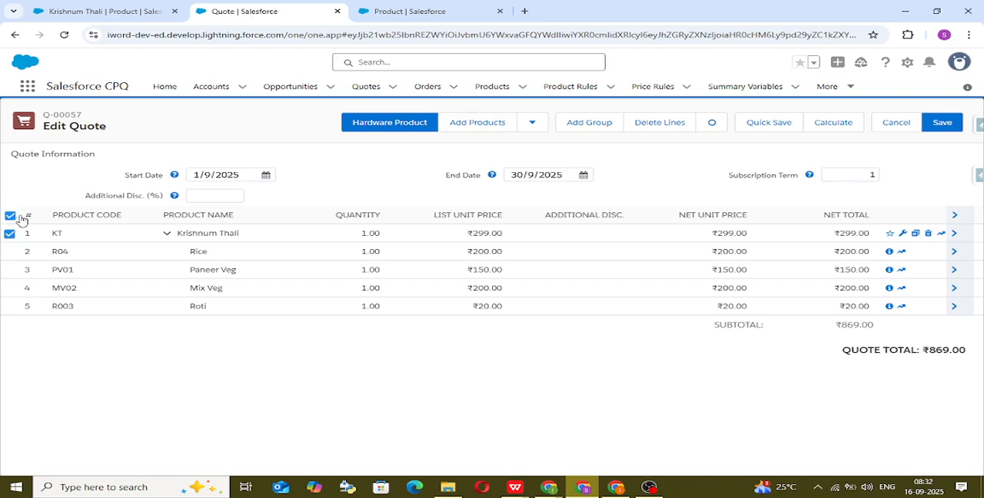
click(664, 128)
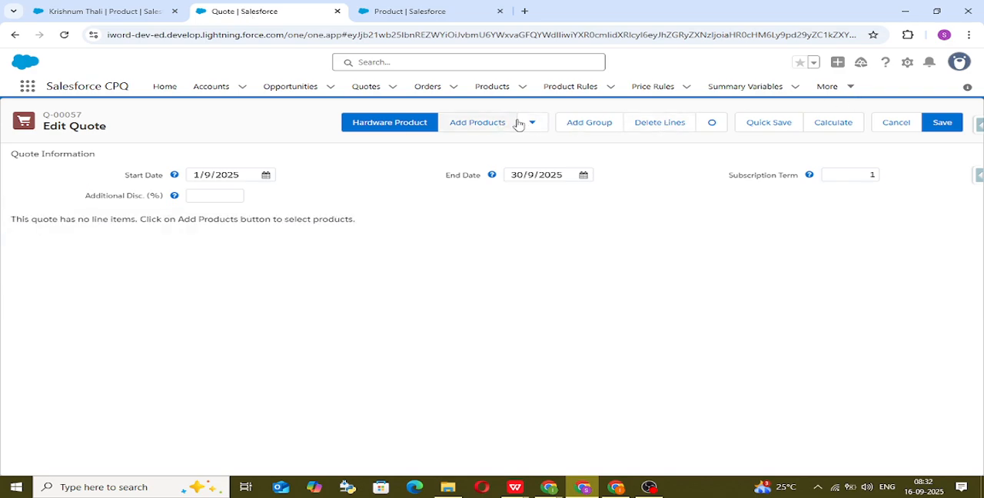
Step: Set the display density to Comfy and refresh the quote page
click(961, 63)
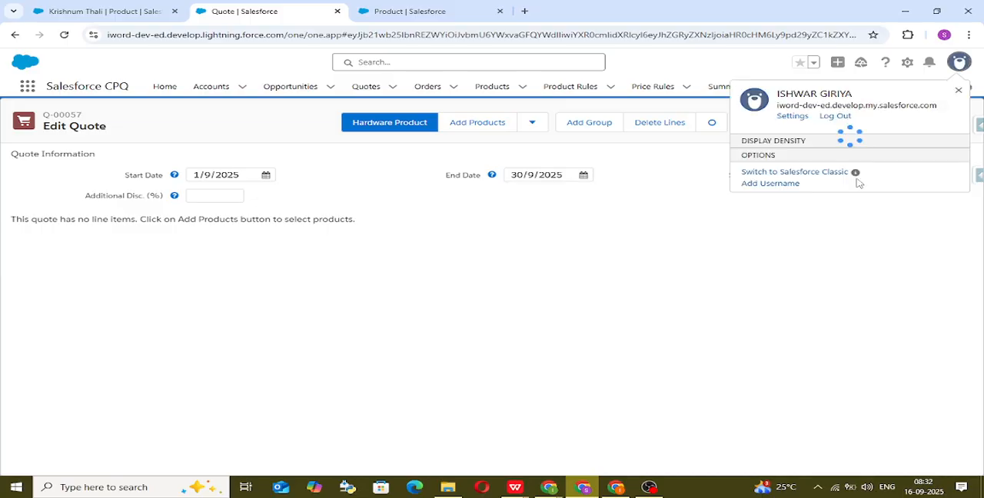
click(769, 160)
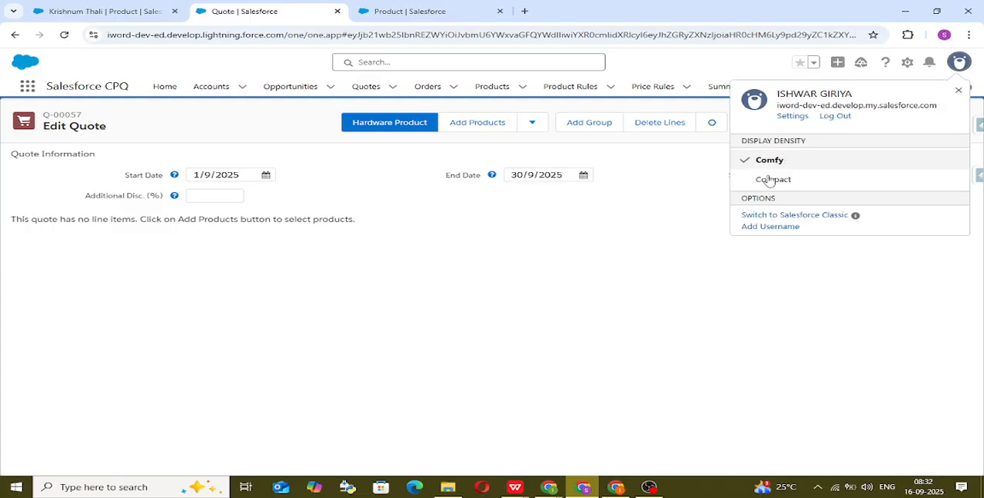
click(663, 284)
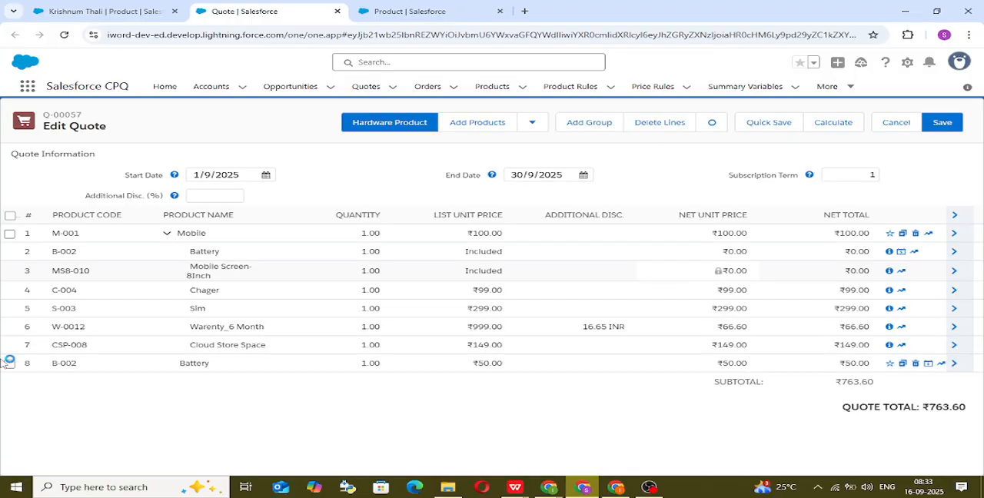
Step: Delete all existing lines, including the Mobile bundle and Battery, from the quote and start adding products
click(10, 216)
click(649, 136)
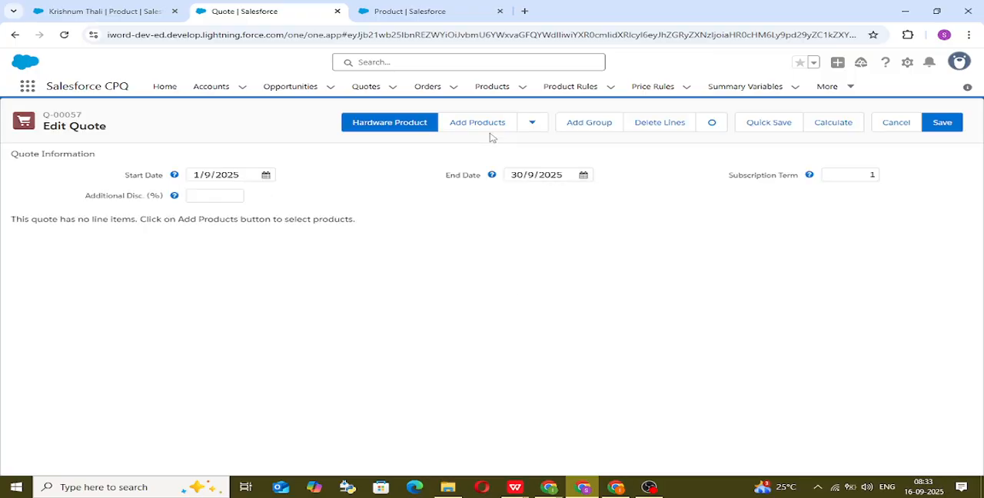
click(484, 131)
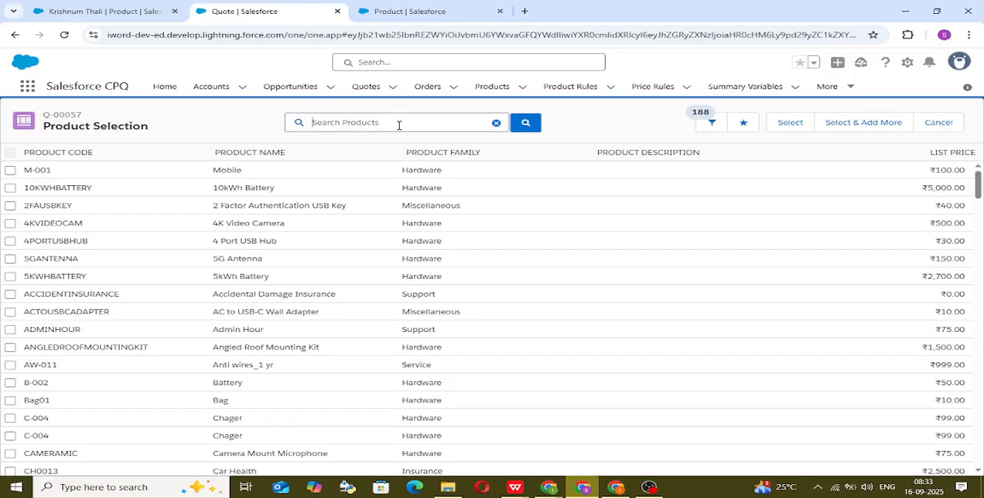
Step: Search the product selection for Krishnum Thali and add it to the quote
text(kr)
click(389, 143)
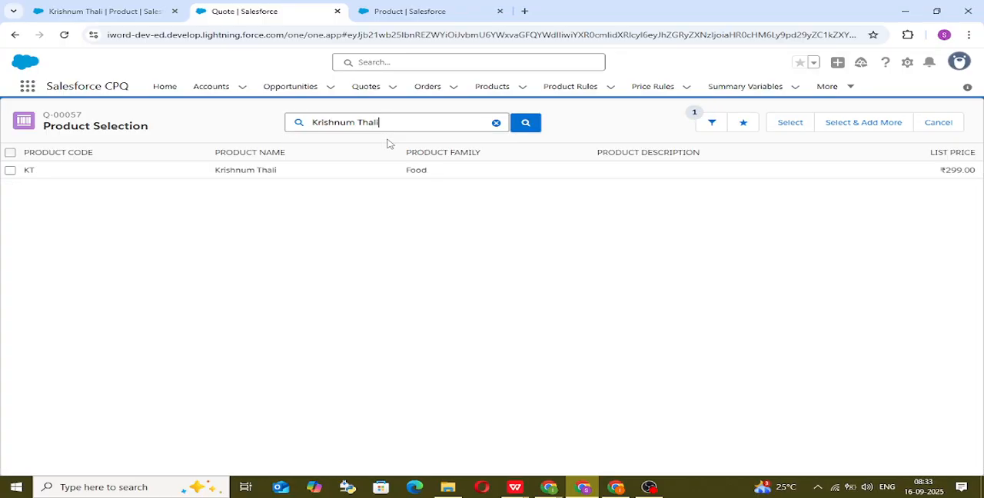
click(10, 170)
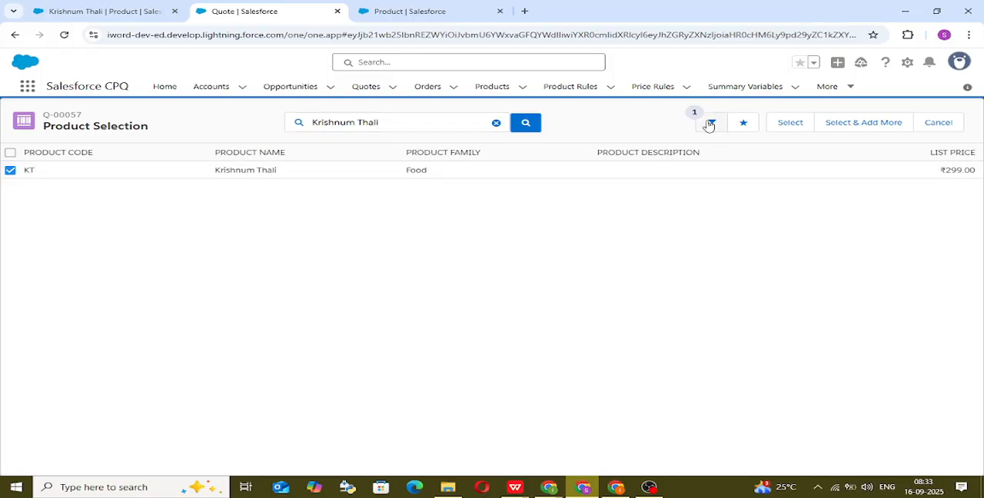
click(773, 123)
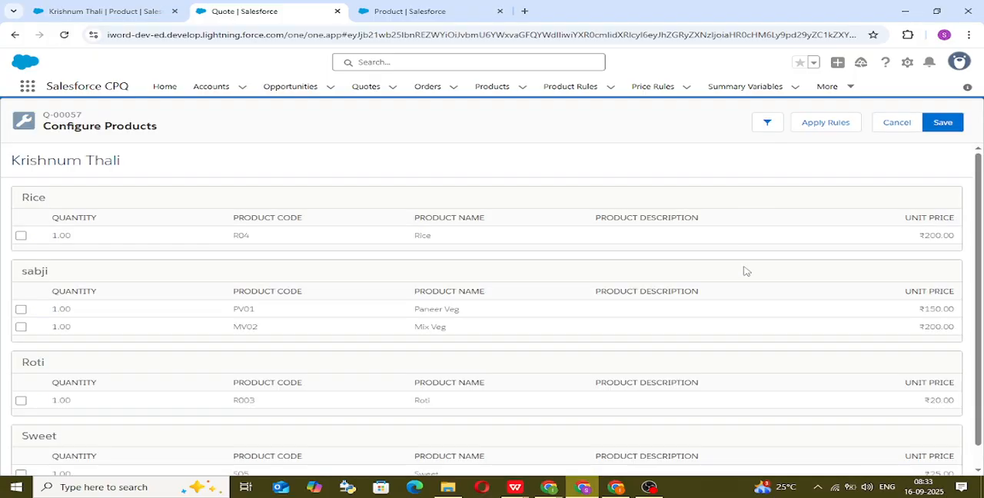
Step: Select the Rice, Paneer Veg, Mix Veg, Roti and Sweet options, save the bundle configuration, and check its list price and quote total
click(21, 235)
click(21, 309)
click(21, 327)
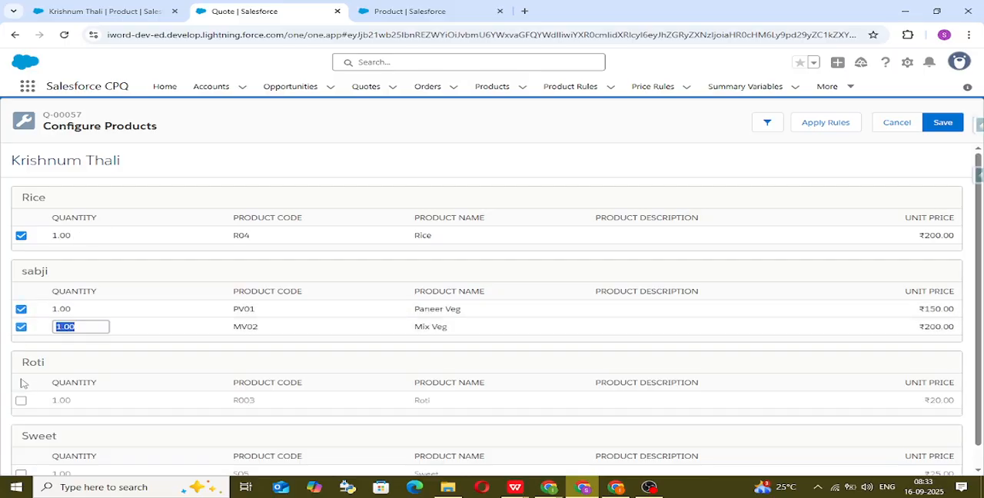
click(21, 399)
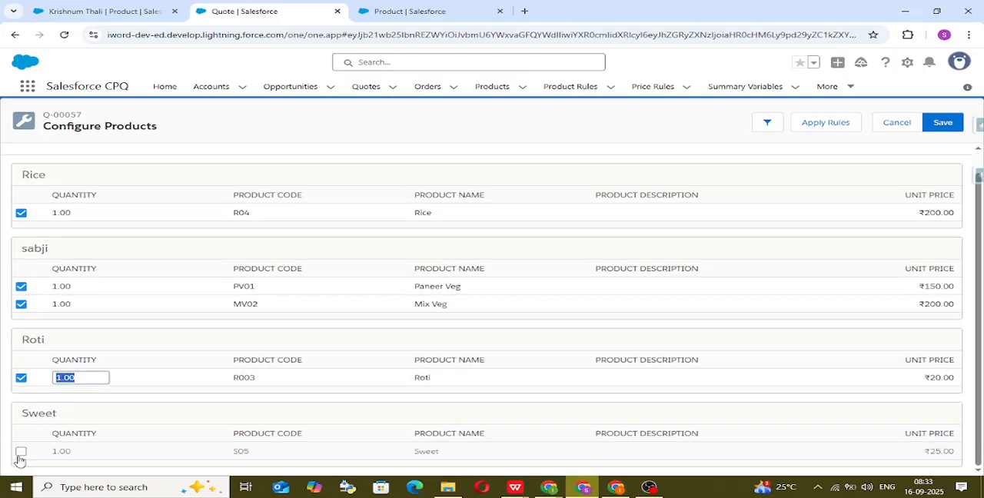
click(20, 452)
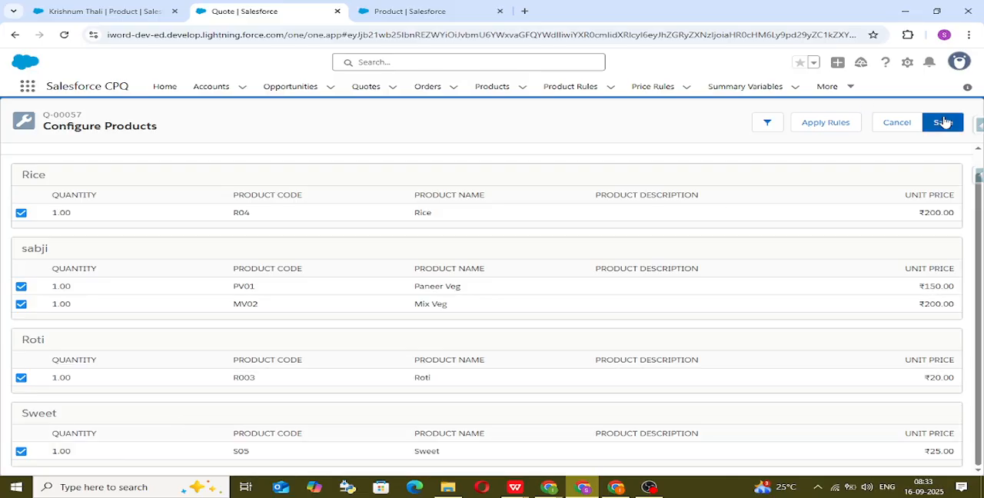
click(943, 122)
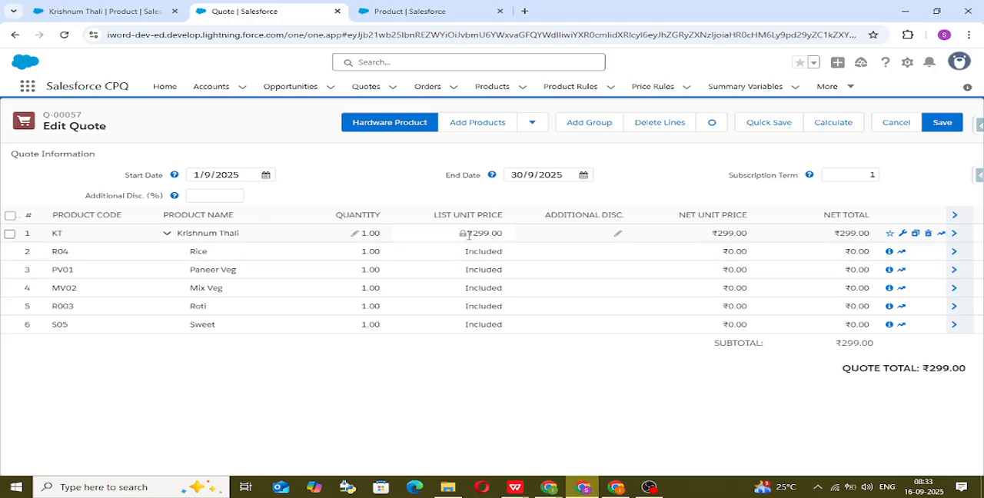
drag(467, 235, 520, 242)
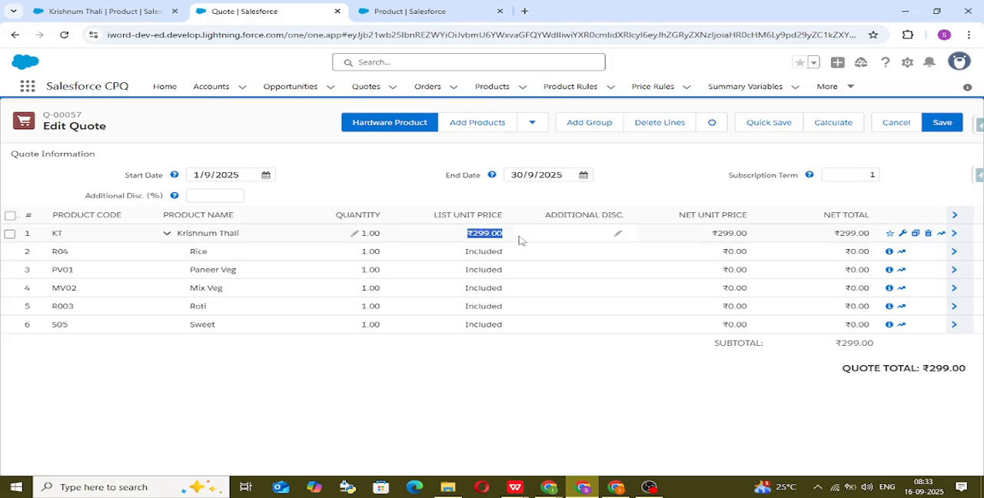
double_click(519, 352)
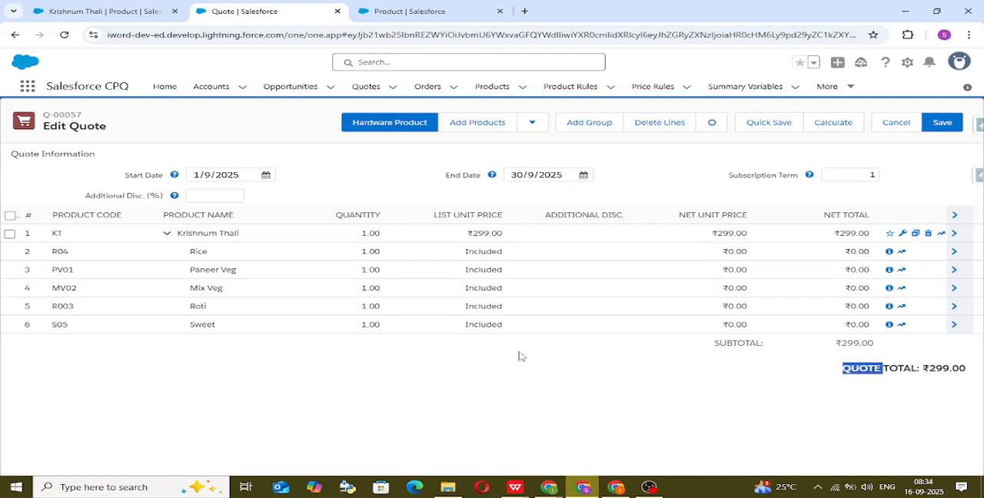
Step: Add Water Bottel to the quote as a standalone product and check the quote total
click(495, 129)
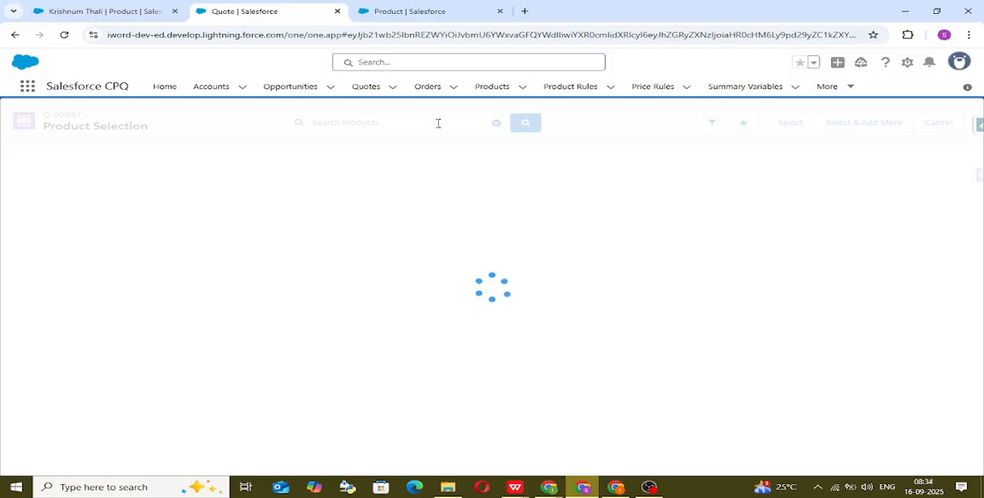
text(water)
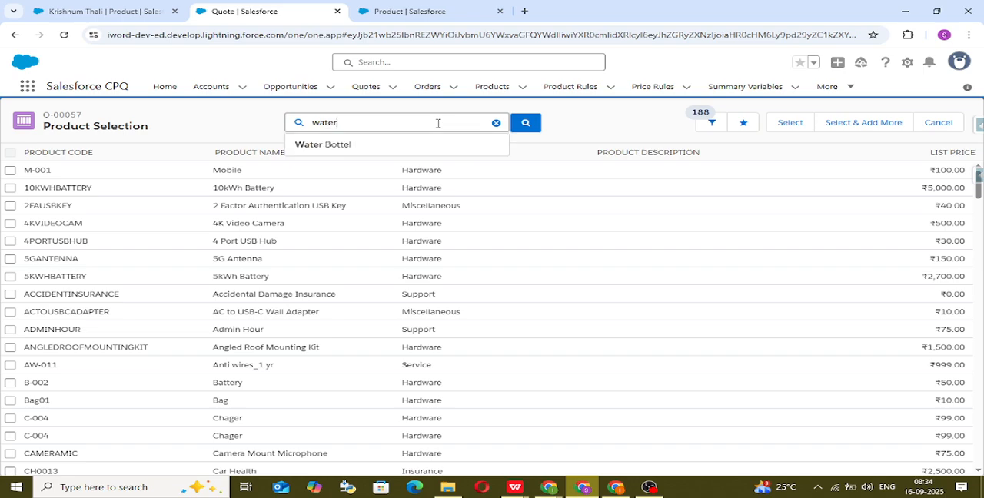
click(442, 142)
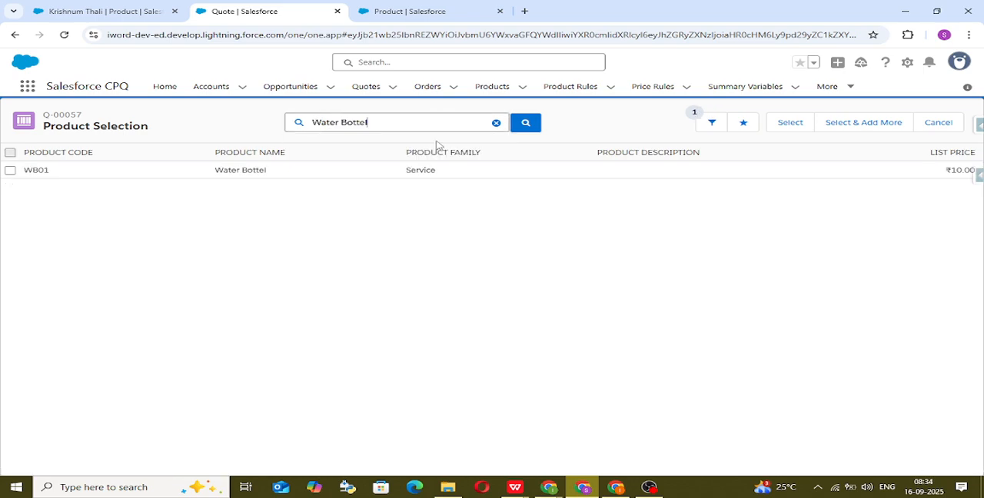
click(10, 170)
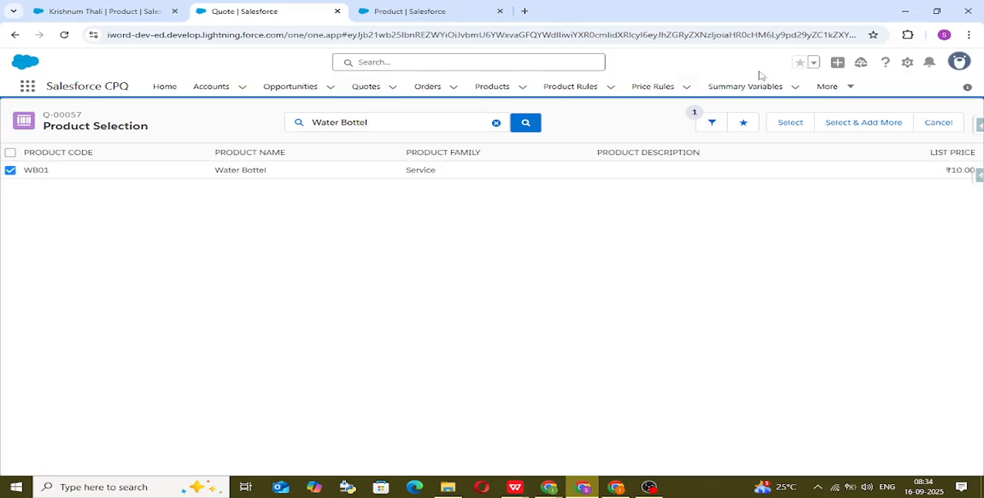
click(789, 123)
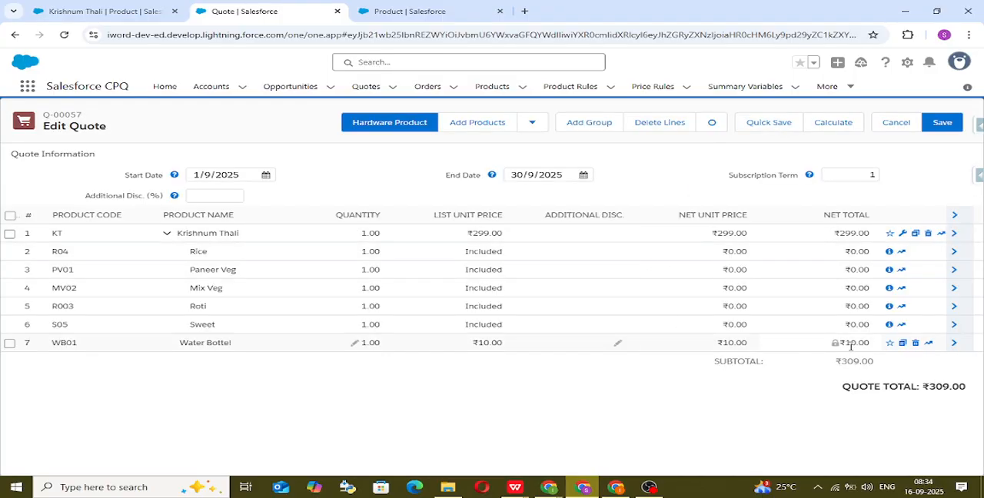
click(874, 351)
double_click(758, 413)
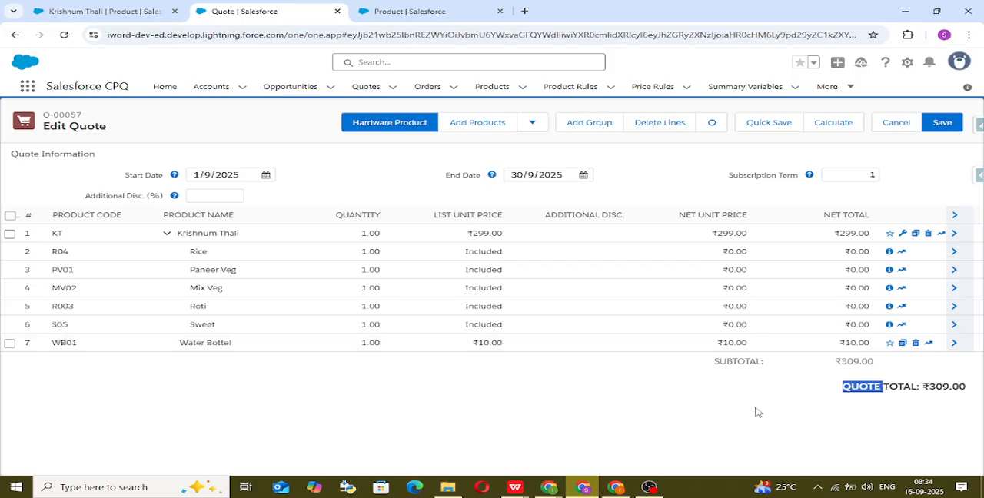
Step: Add Sweet to the quote as a standalone product outside the bundle and check its list price
click(483, 127)
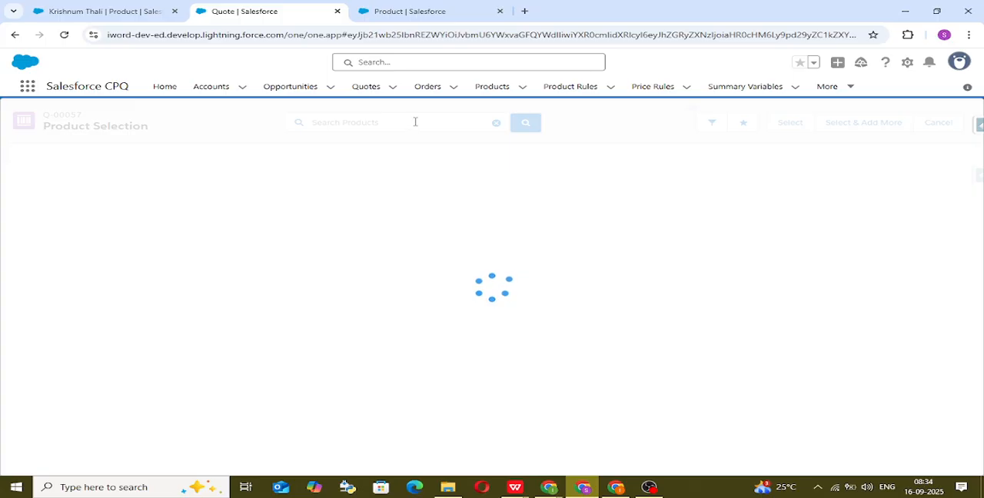
text(sw)
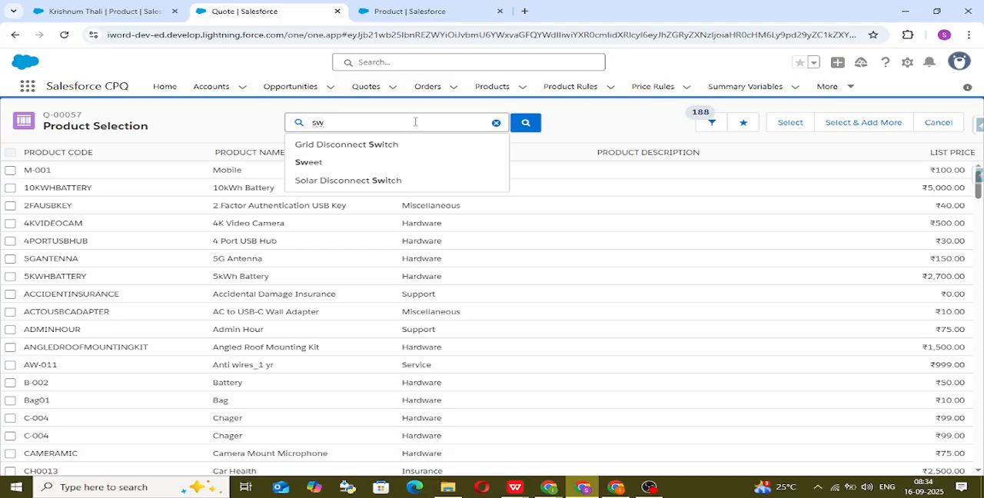
click(389, 162)
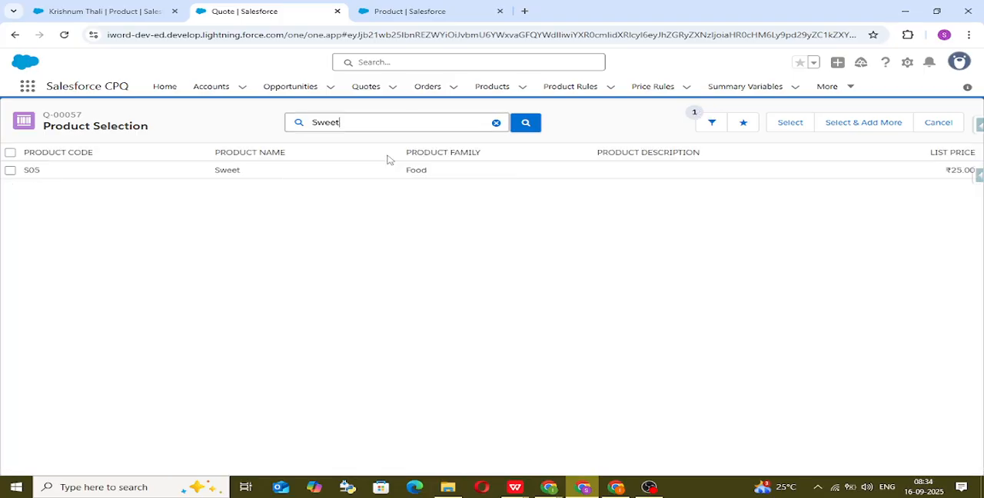
click(10, 170)
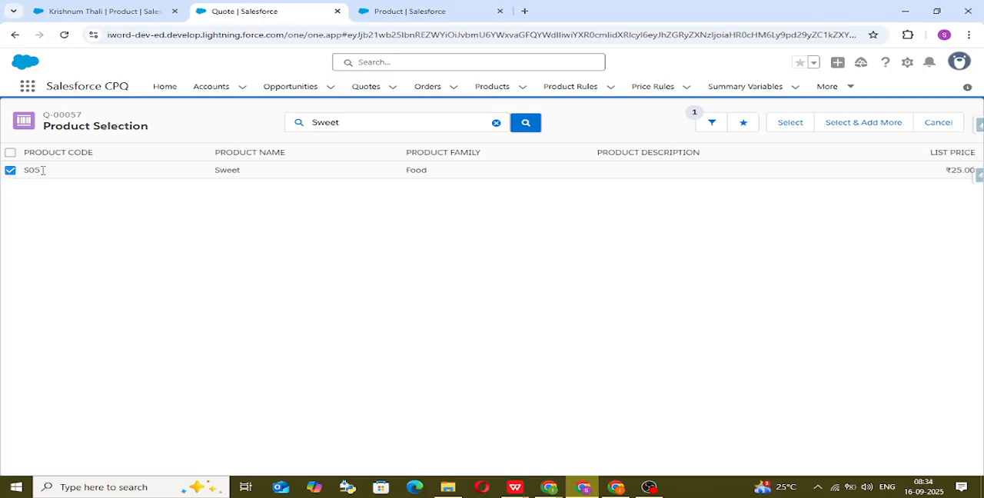
click(791, 122)
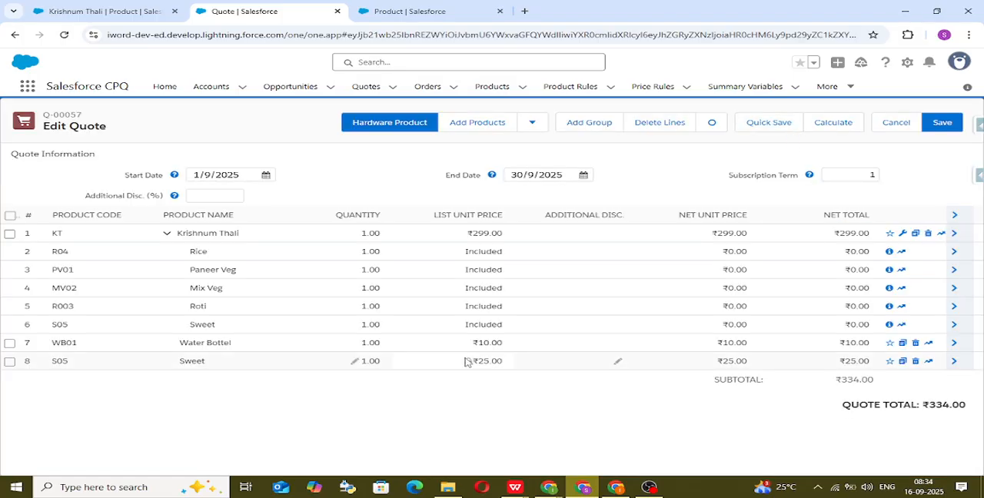
drag(489, 362, 524, 363)
Step: Delete the standalone Water Bottel and Sweet lines from the quote
click(9, 343)
click(9, 362)
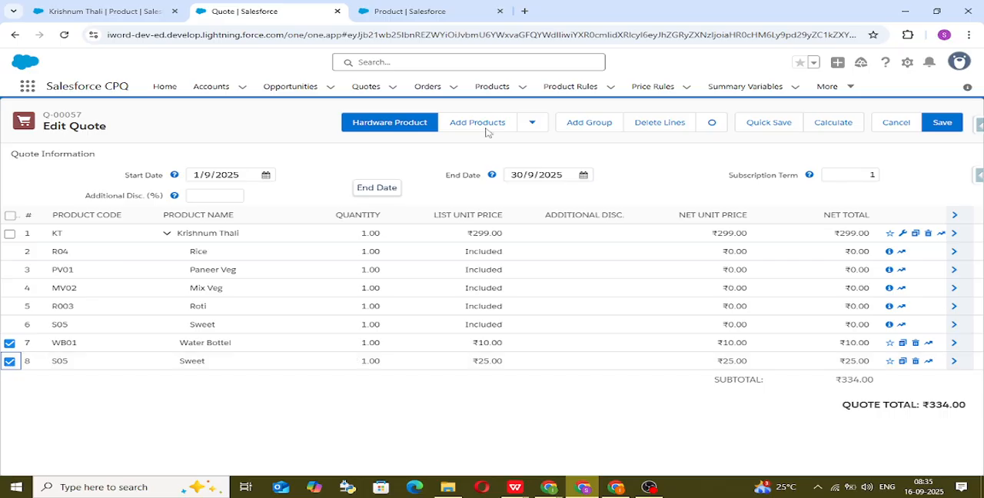
click(659, 124)
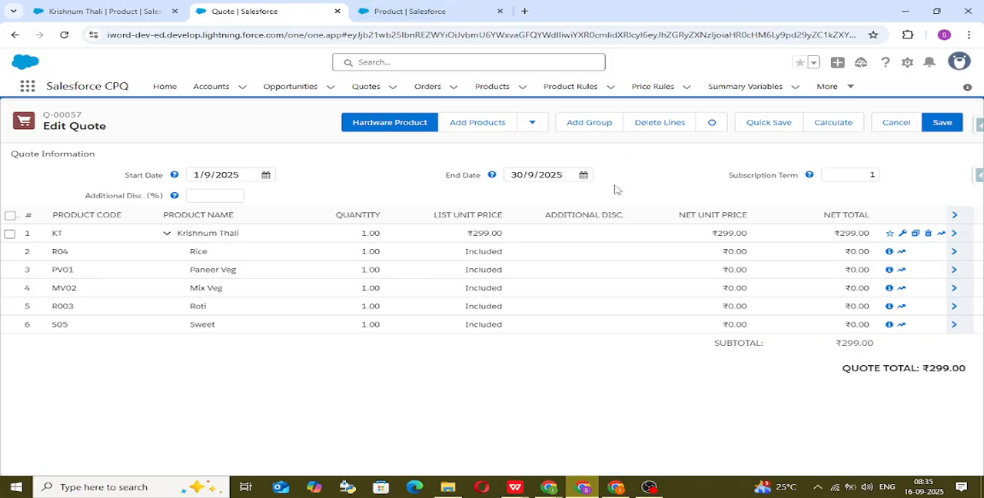
mouse_move(553, 495)
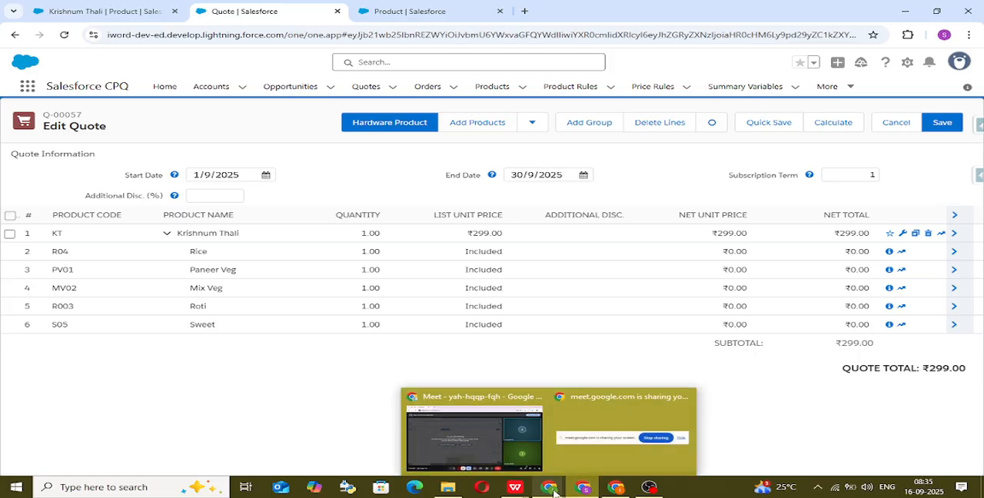
double_click(537, 356)
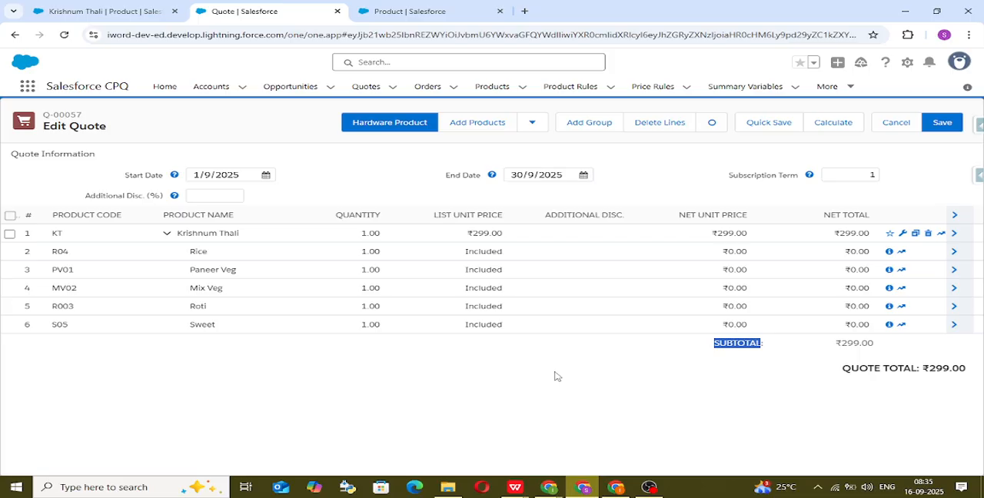
click(558, 376)
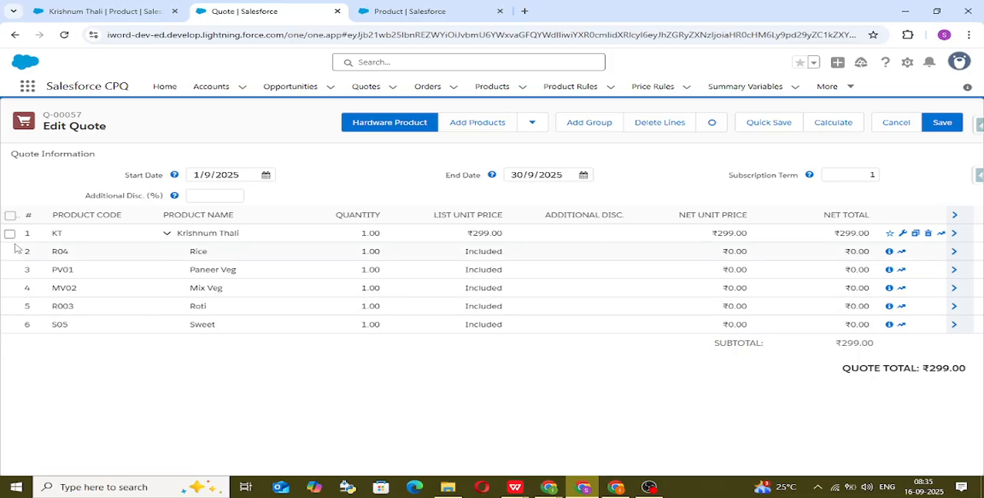
Step: Switch to the Krishnum Thali product record, show its details and open it for editing
click(88, 9)
scroll(193, 253, up, 2)
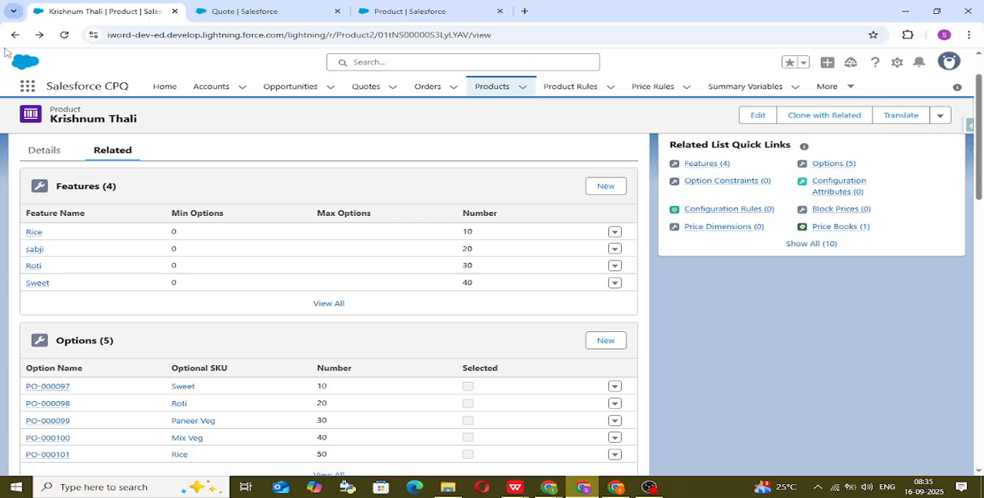
click(47, 152)
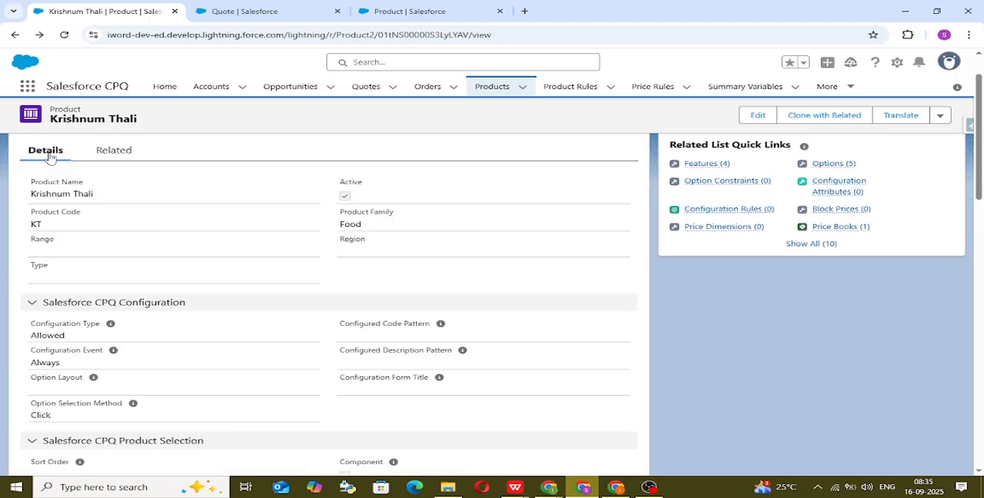
scroll(87, 264, down, 3)
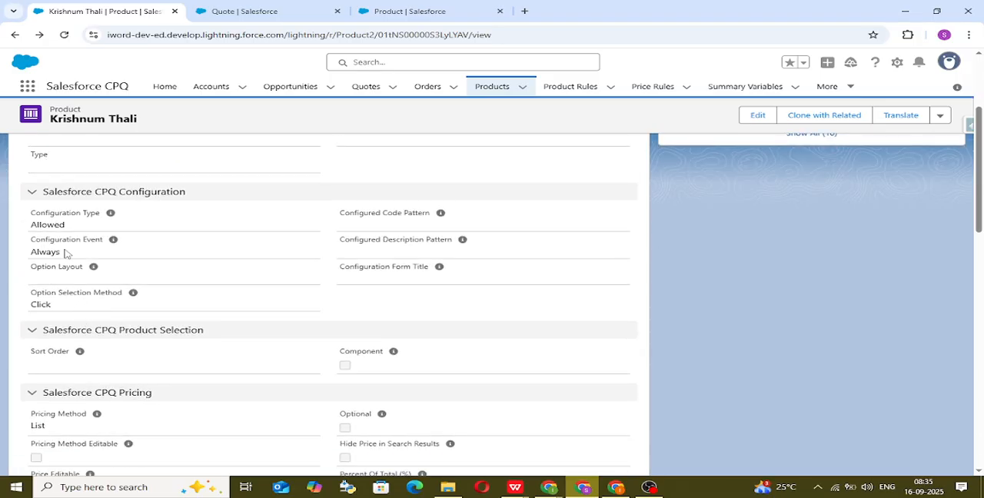
click(758, 121)
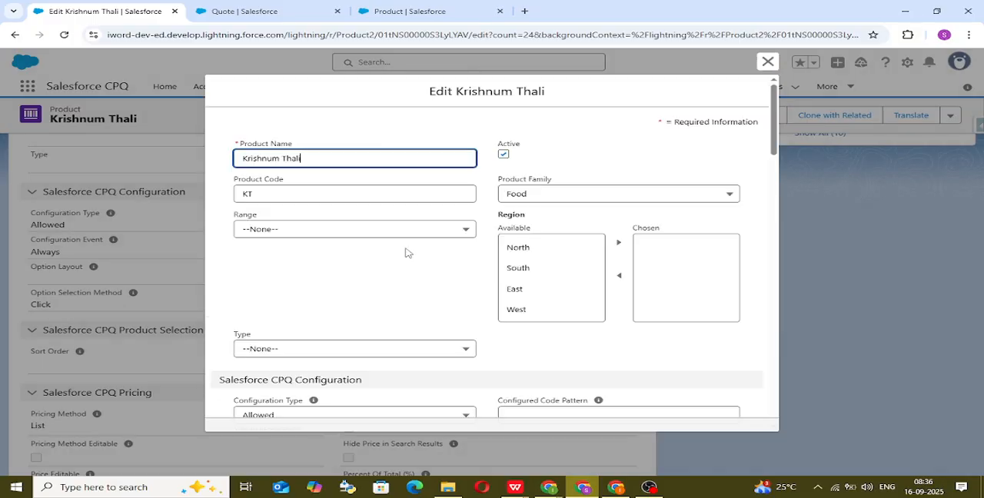
Step: Examine the Configuration Type and Configuration Event choices, keeping Allowed and Always selected
scroll(403, 253, down, 6)
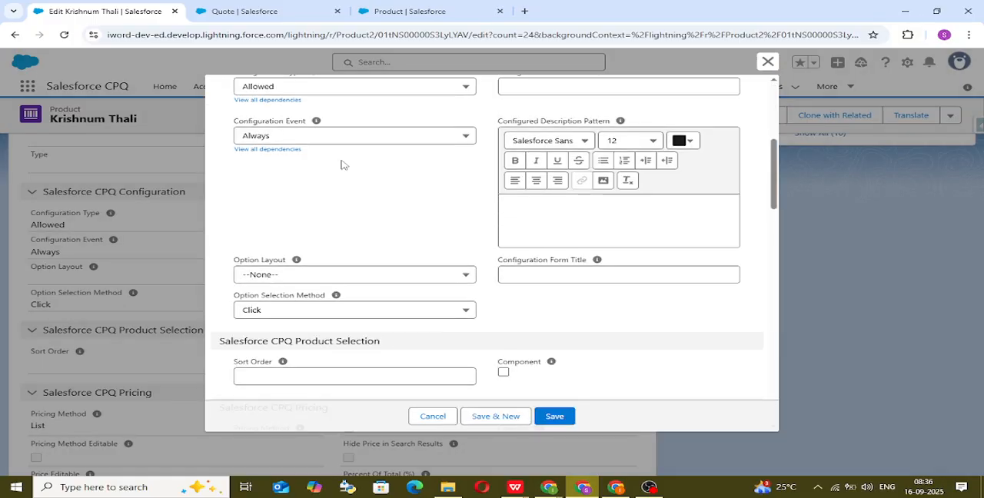
scroll(342, 160, up, 1)
click(373, 141)
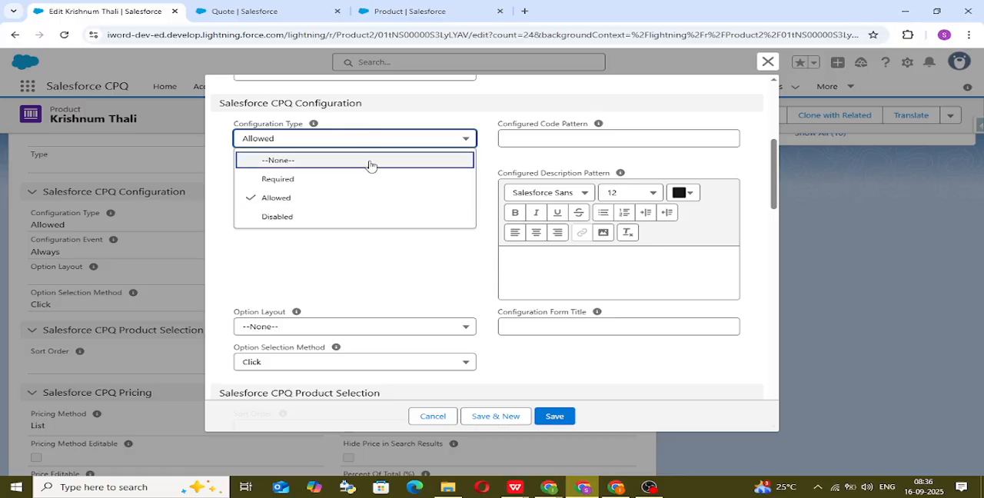
click(361, 197)
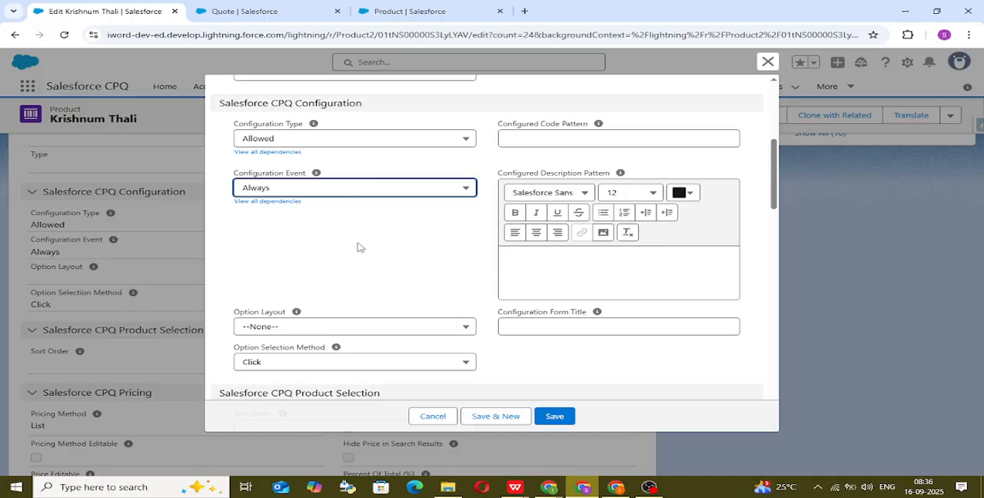
click(377, 193)
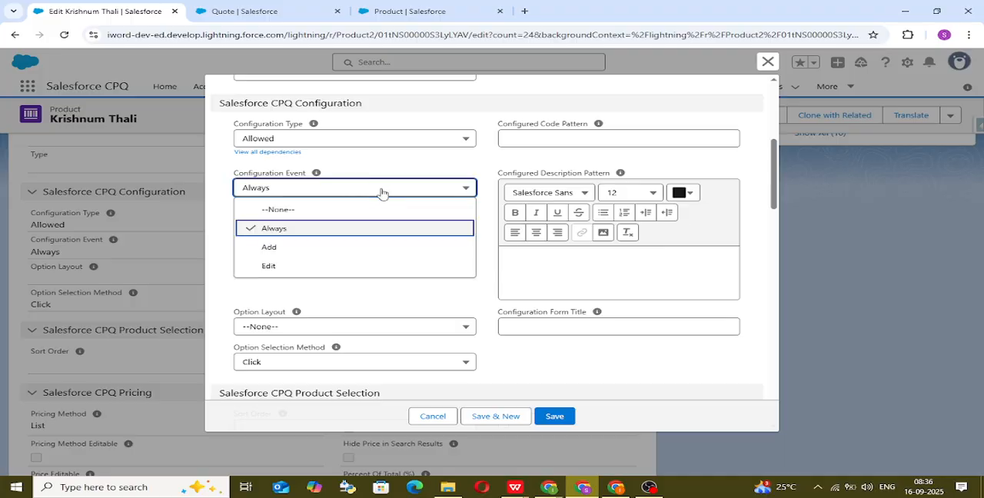
click(373, 229)
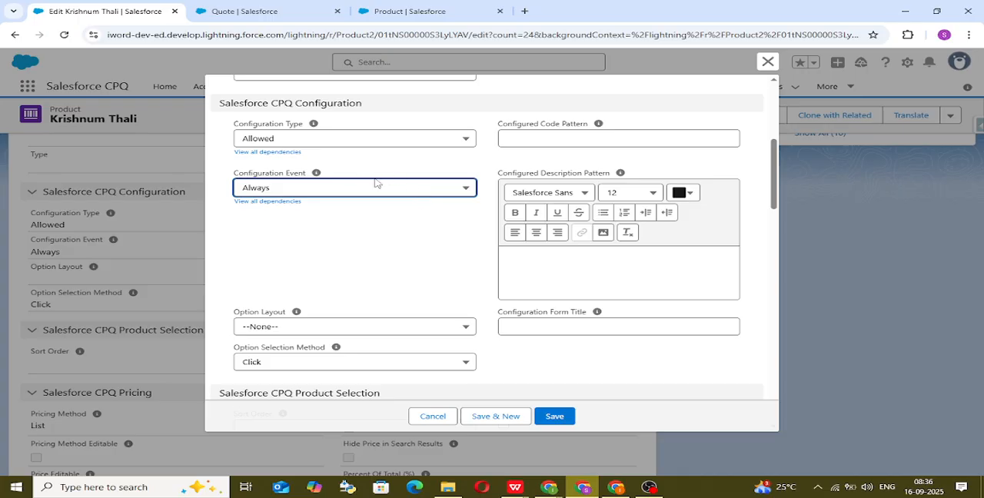
scroll(369, 178, up, 5)
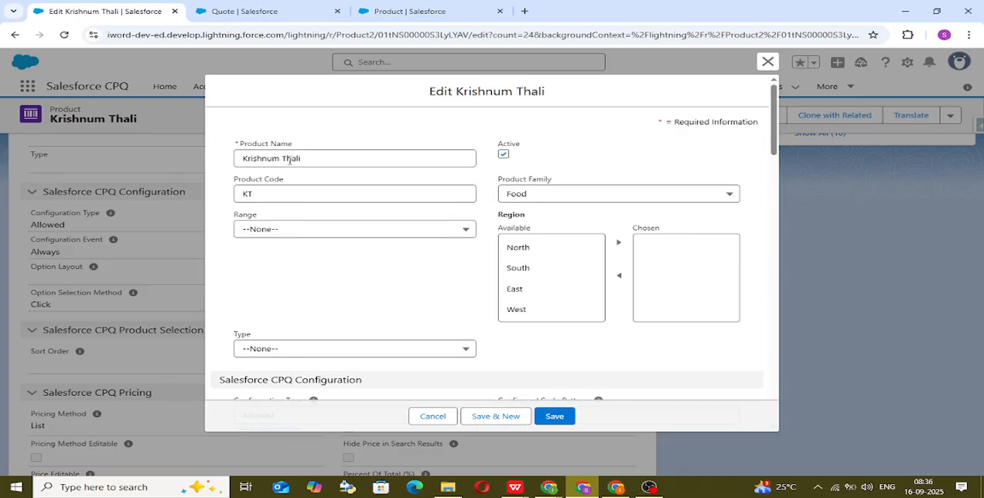
Step: Review the Salesforce CPQ Configuration section of the Krishnum Thali product, then cancel the edit
scroll(311, 248, down, 3)
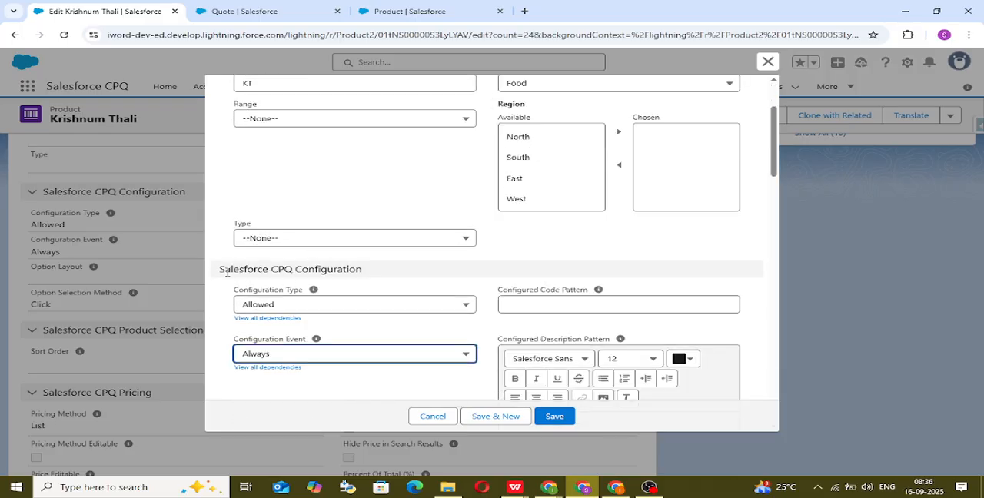
drag(222, 272, 375, 272)
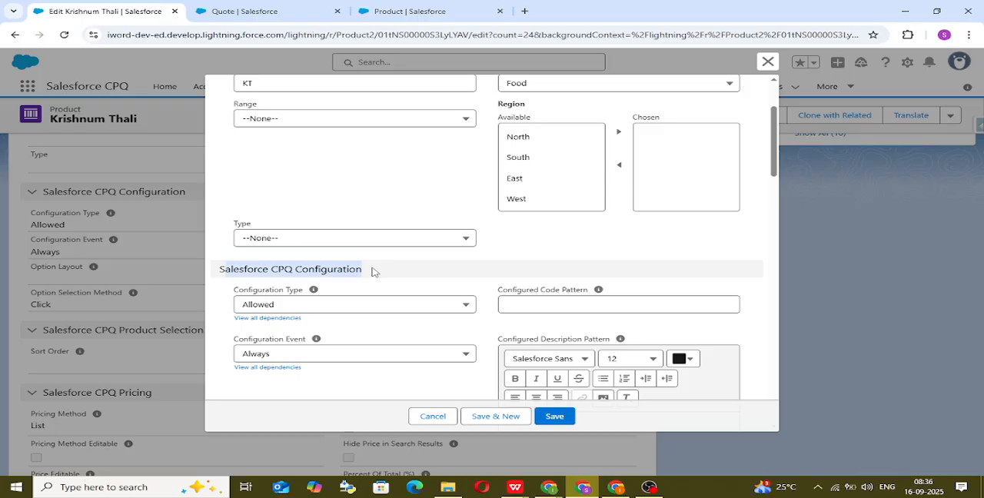
click(434, 416)
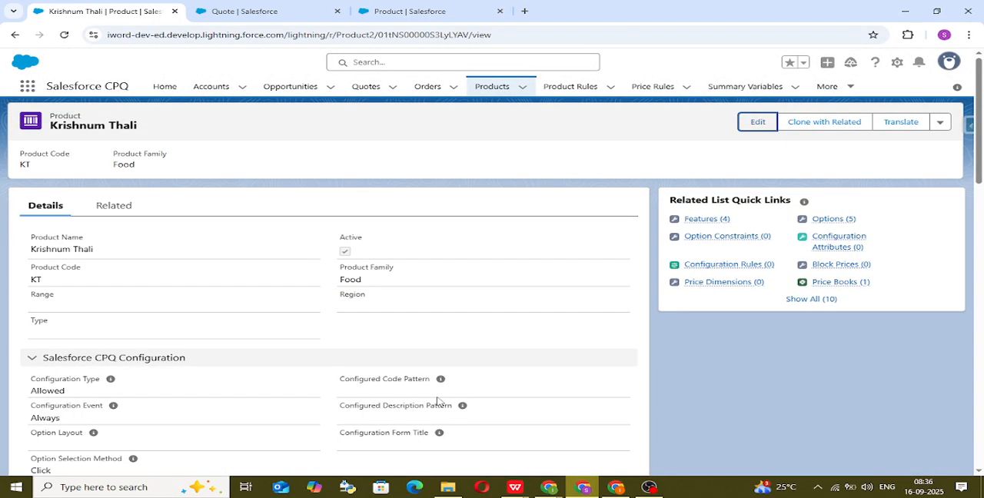
Step: Start a new product and try Configuration Type Allowed with Configuration Event Always
click(519, 90)
click(491, 89)
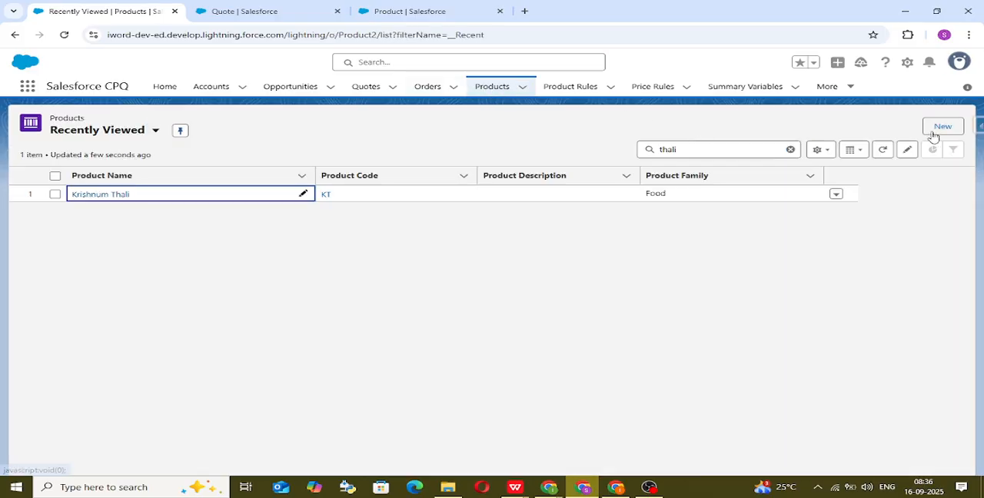
click(938, 129)
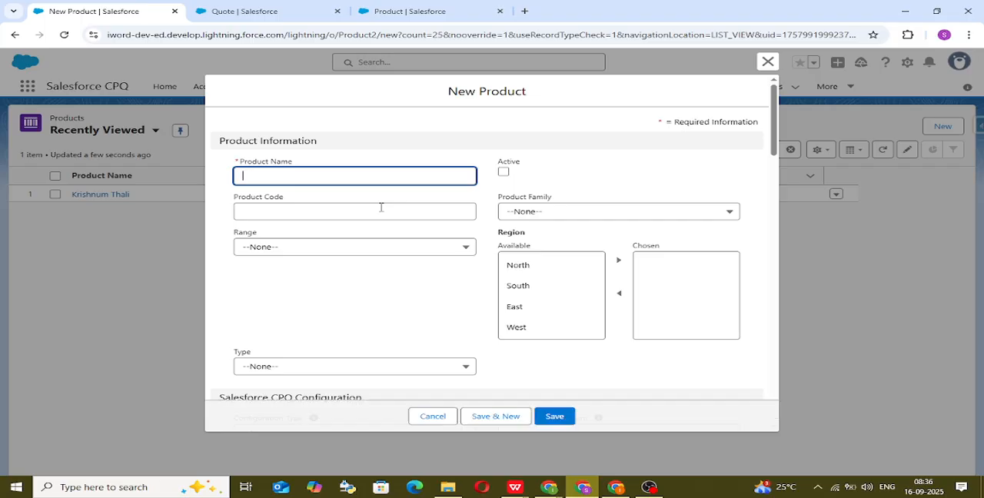
scroll(564, 228, down, 3)
scroll(564, 228, down, 1)
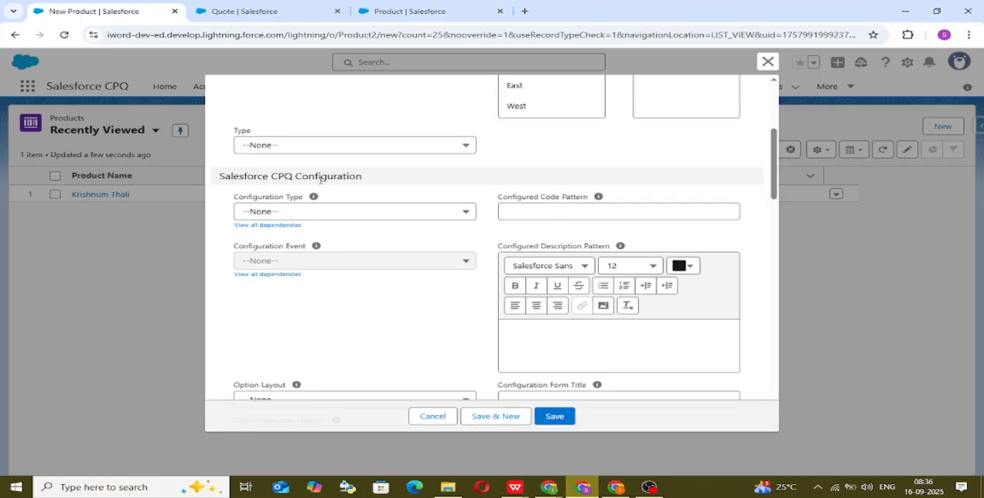
click(372, 219)
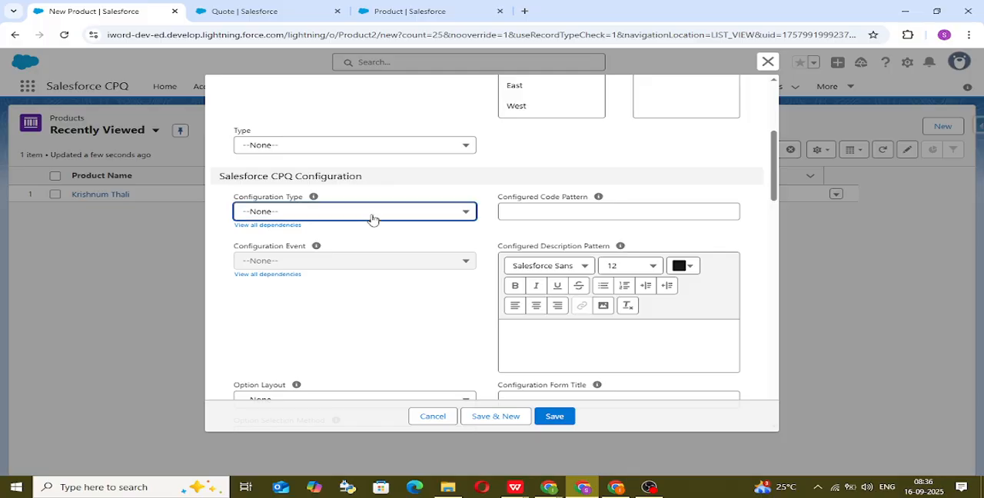
click(368, 273)
click(377, 262)
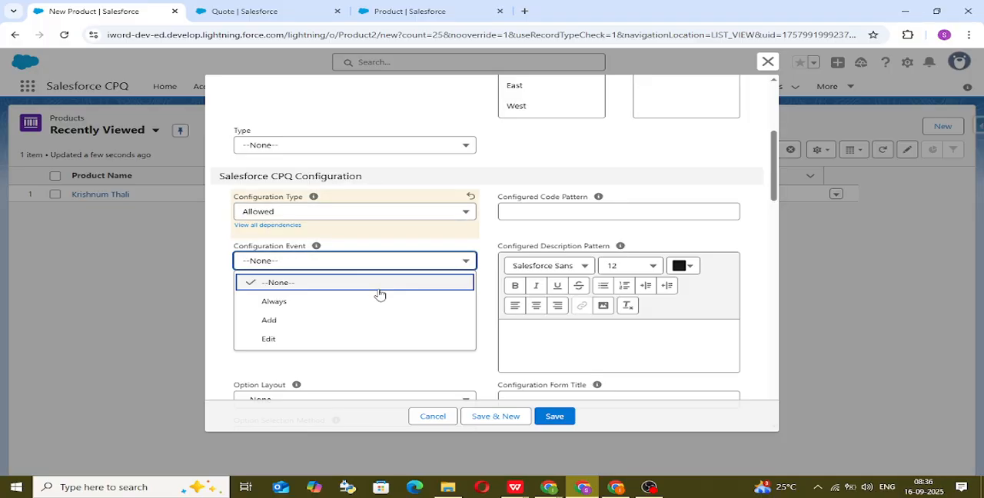
click(380, 301)
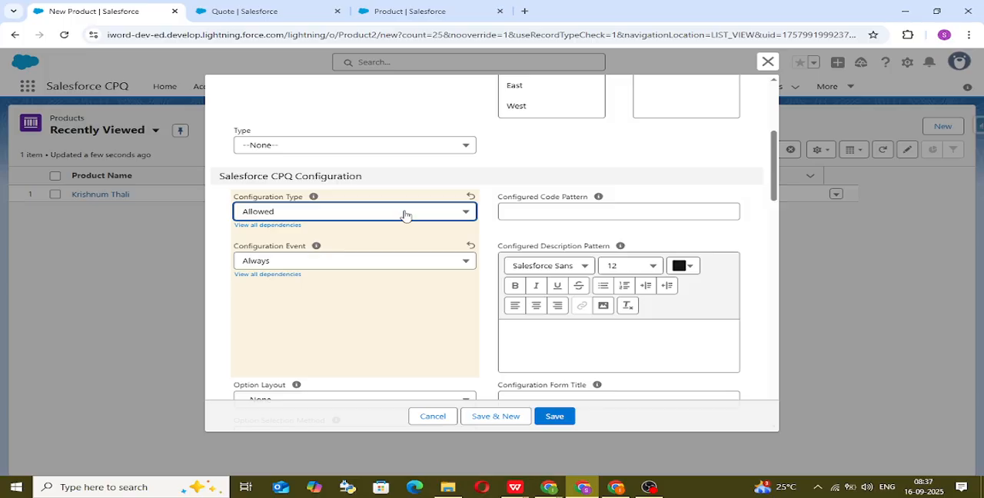
Step: Compare the Configuration Event choices under Required, Allowed and Disabled, choosing Disabled with the event set to None
click(405, 214)
click(400, 250)
click(418, 261)
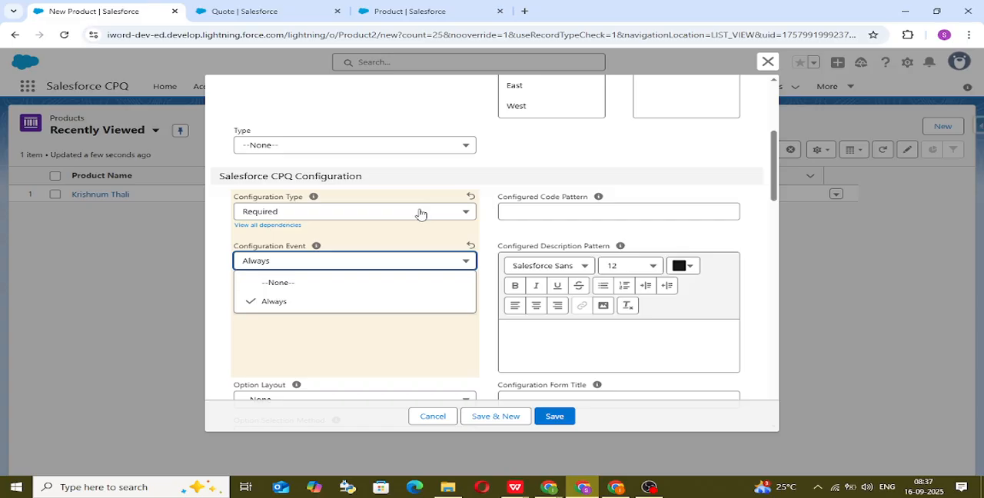
click(421, 213)
click(411, 275)
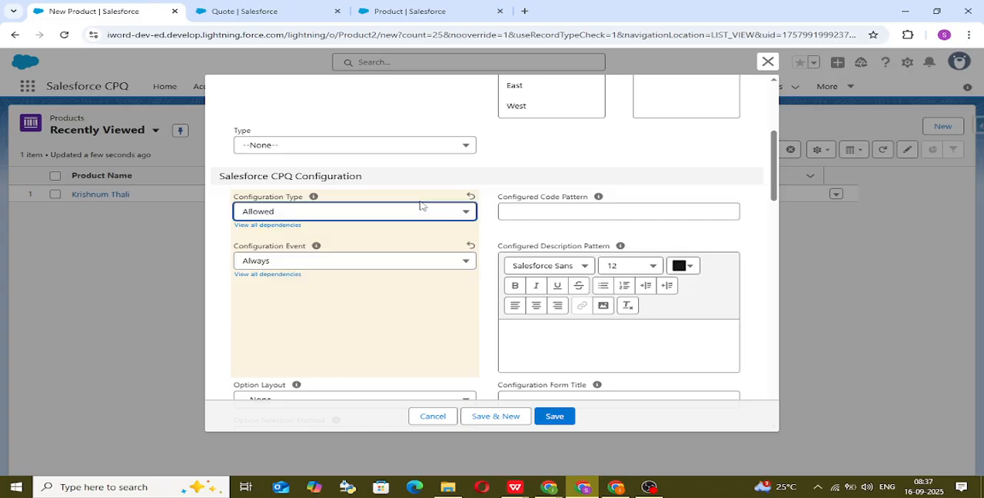
click(436, 213)
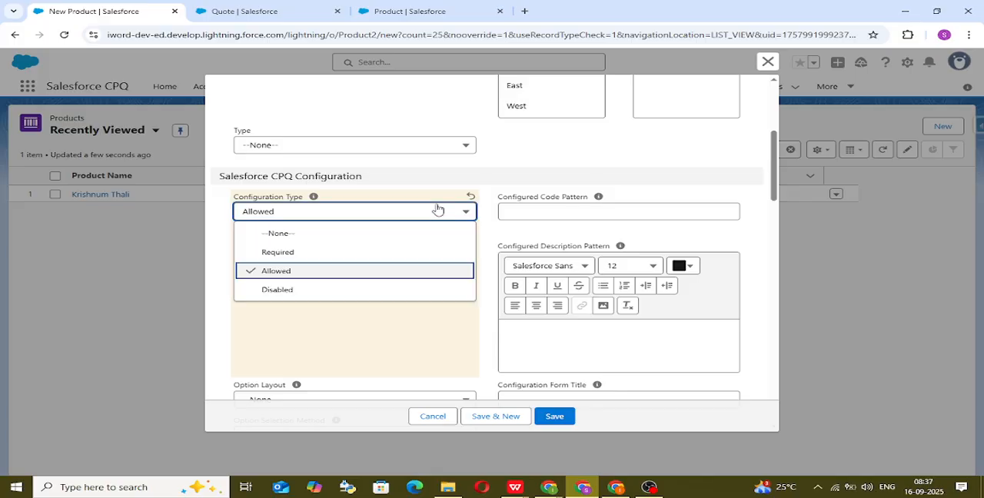
click(397, 289)
click(413, 261)
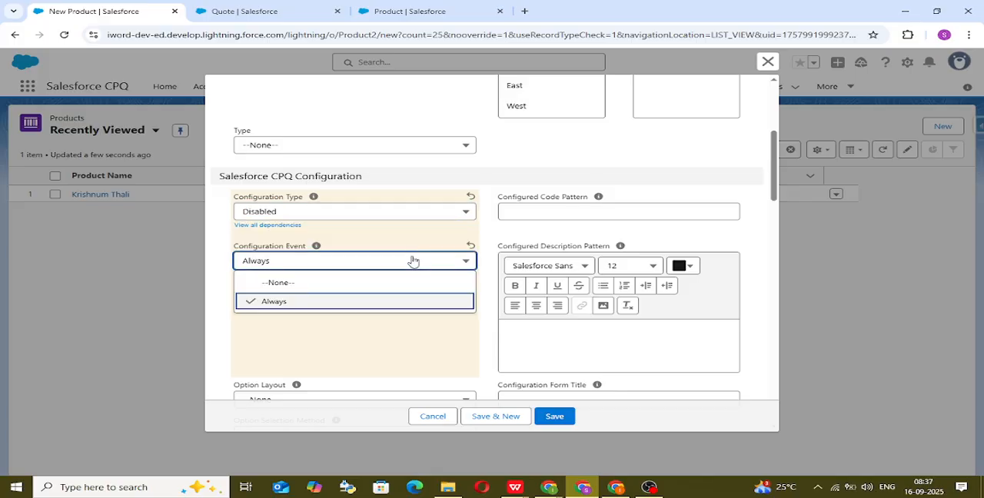
click(431, 282)
Step: Examine the remaining CPQ sections of the new product form, from product selection to workflow, and discard the unsaved product
scroll(549, 257, down, 3)
scroll(549, 258, down, 8)
scroll(456, 219, down, 3)
scroll(455, 222, up, 3)
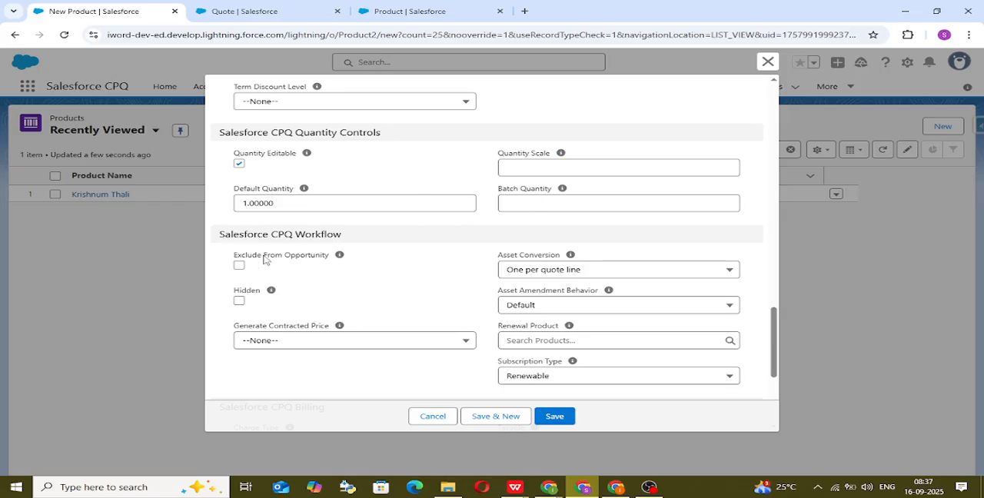
scroll(457, 274, up, 4)
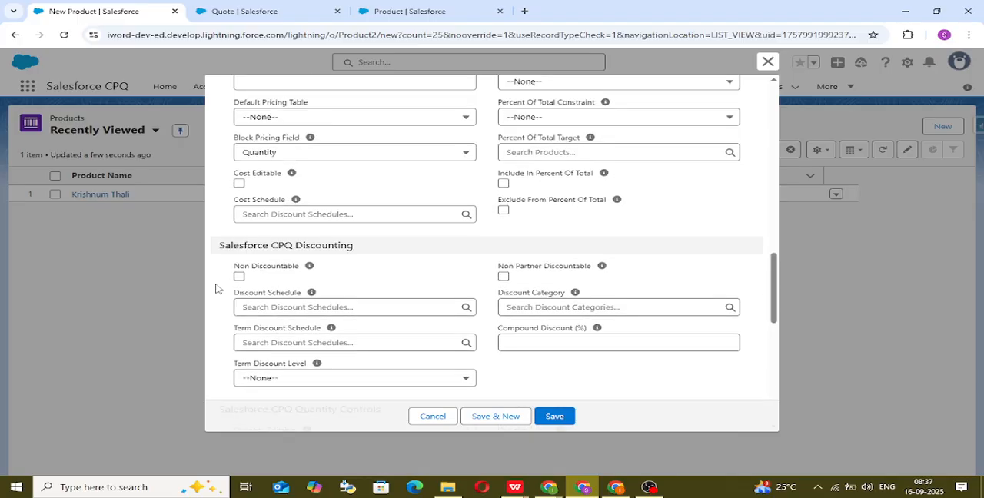
scroll(293, 288, up, 7)
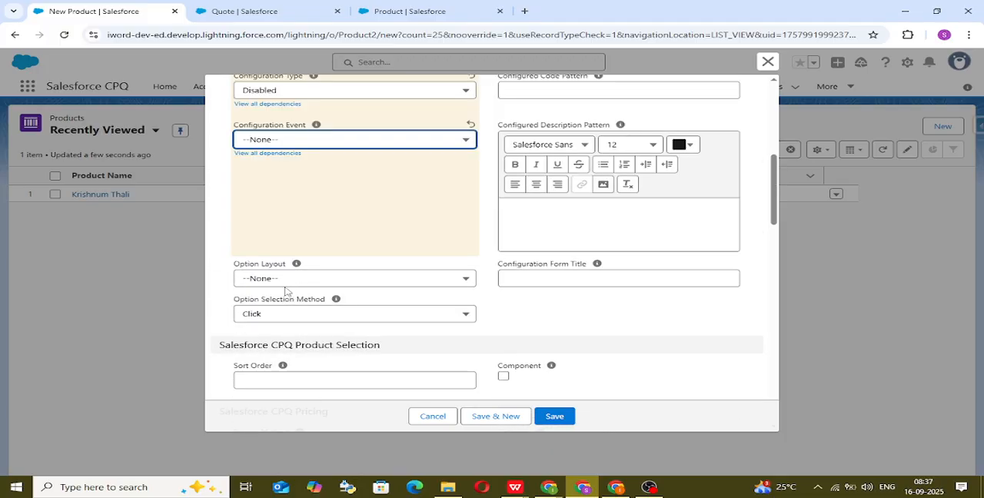
scroll(334, 323, up, 2)
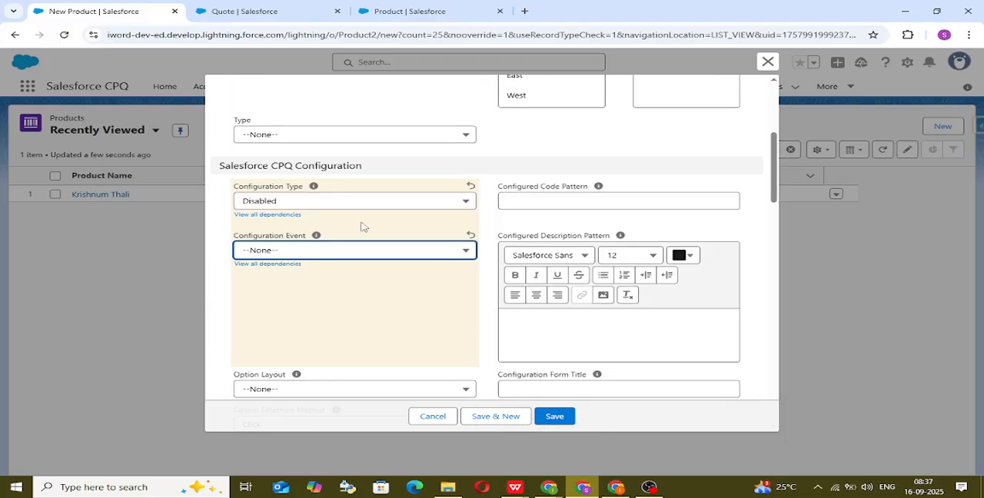
scroll(518, 254, down, 4)
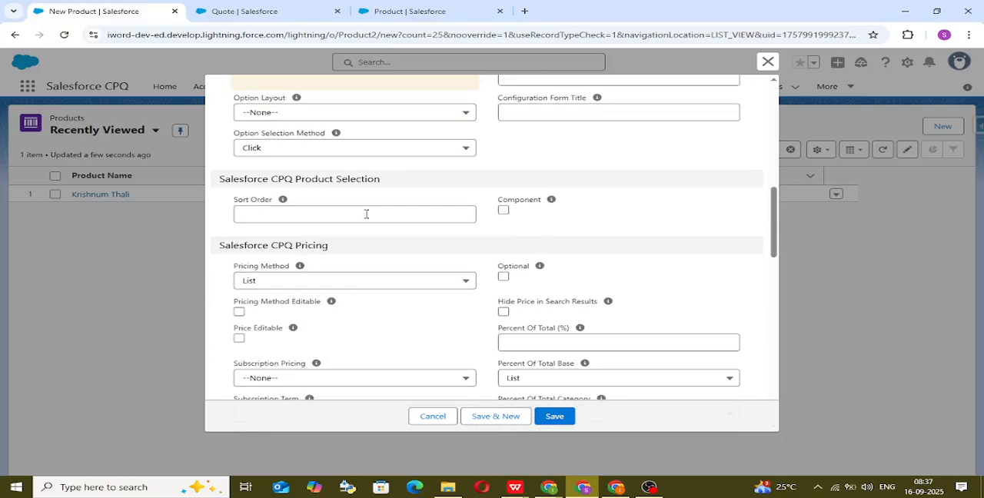
scroll(346, 343, down, 3)
scroll(454, 292, down, 2)
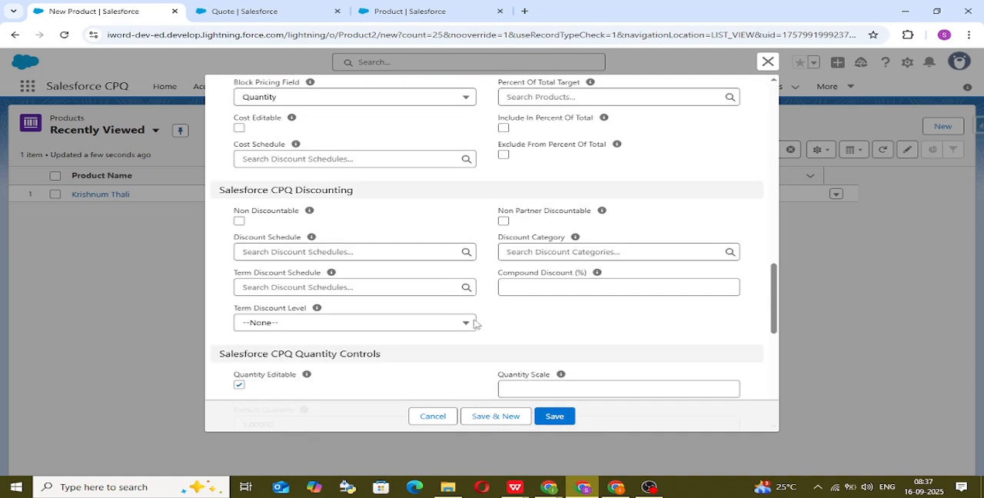
click(424, 419)
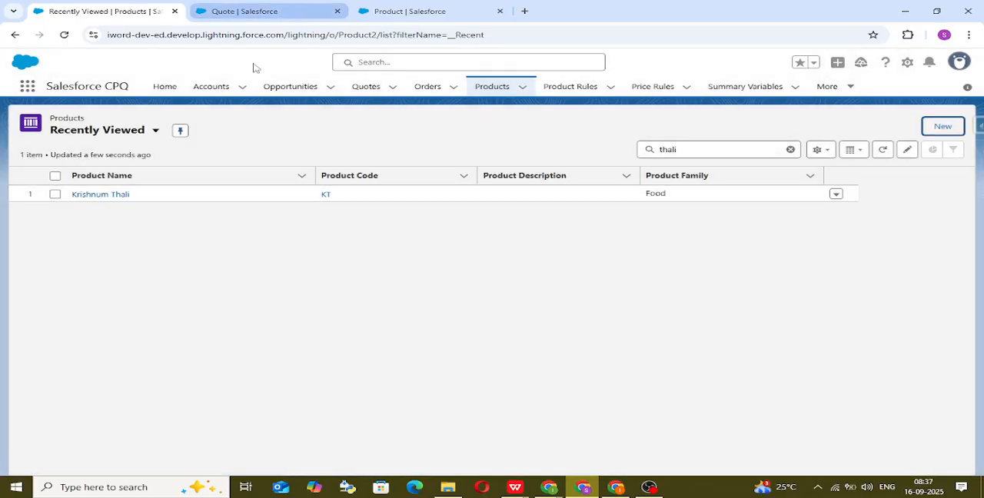
Step: Open the Krishnum Thali record's details and related lists, and check the bundle's lines on the quote
click(120, 198)
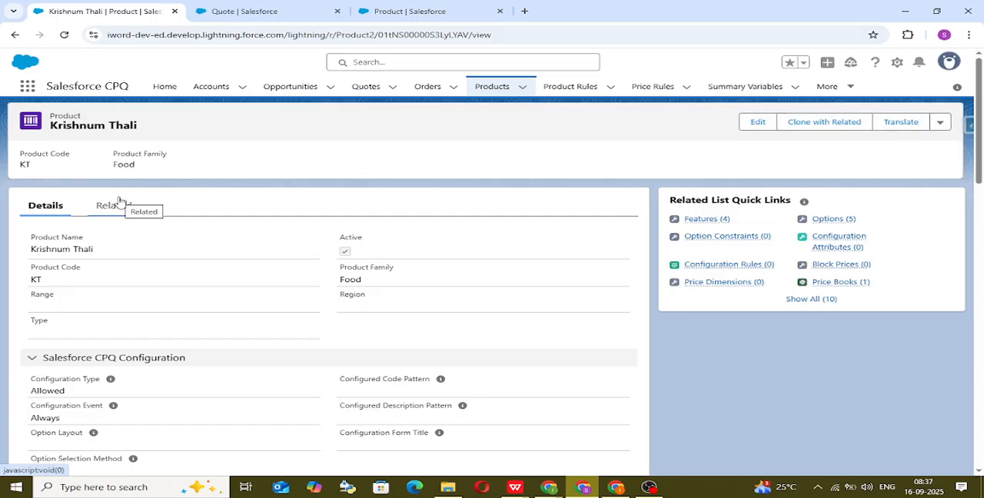
scroll(378, 311, down, 5)
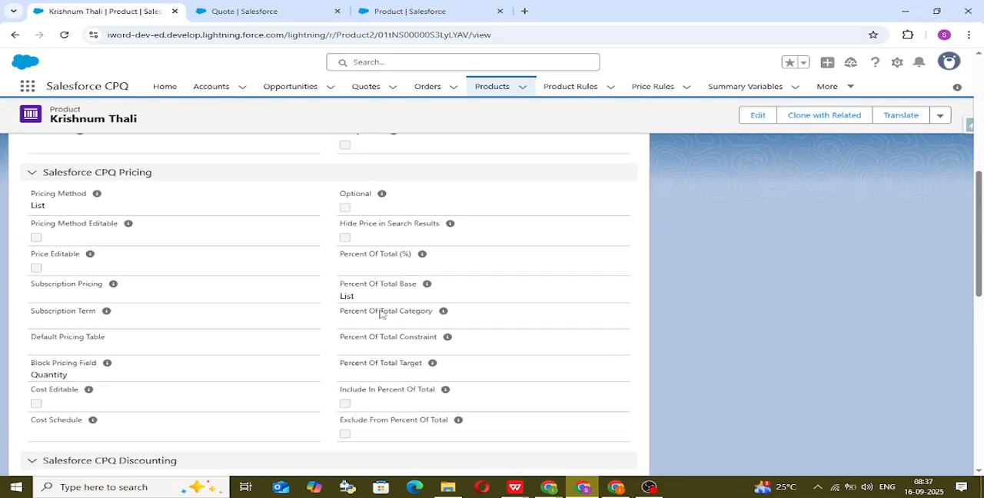
scroll(381, 313, up, 3)
scroll(380, 314, up, 3)
click(113, 206)
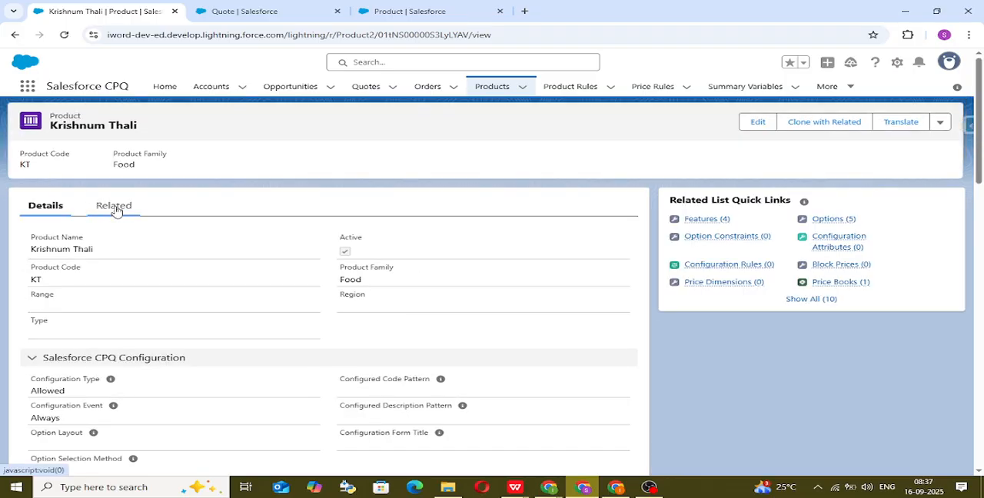
click(314, 8)
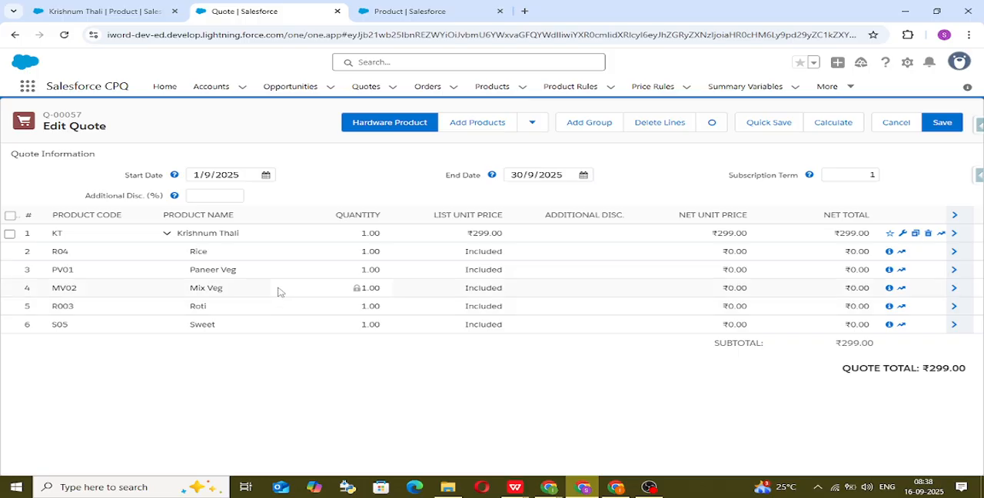
click(126, 13)
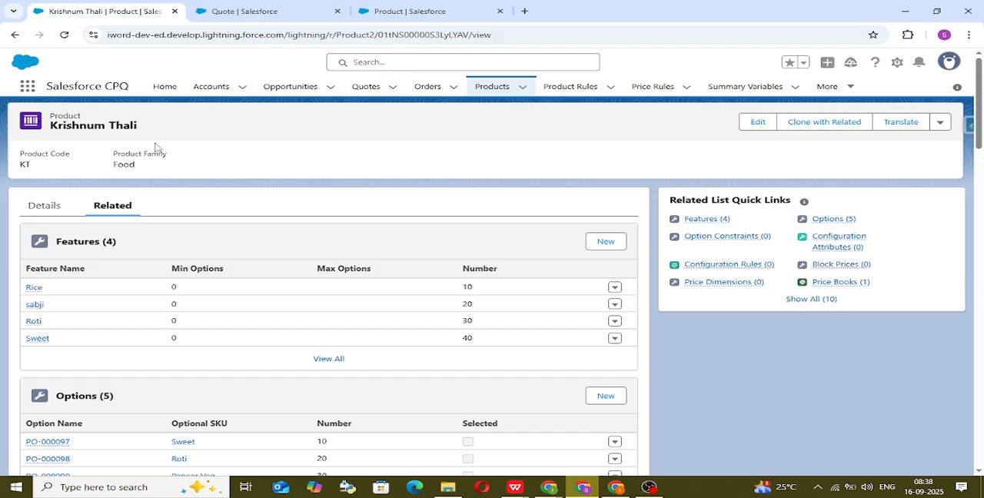
Step: Open Krishnum Thali's Roti option for editing, mark it Required and set its Quantity to 5
scroll(159, 318, down, 1)
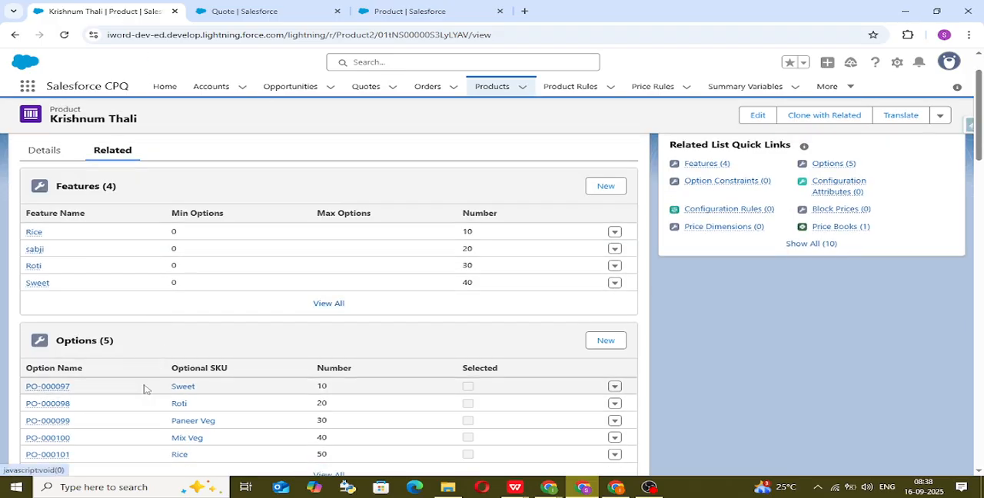
scroll(114, 398, down, 2)
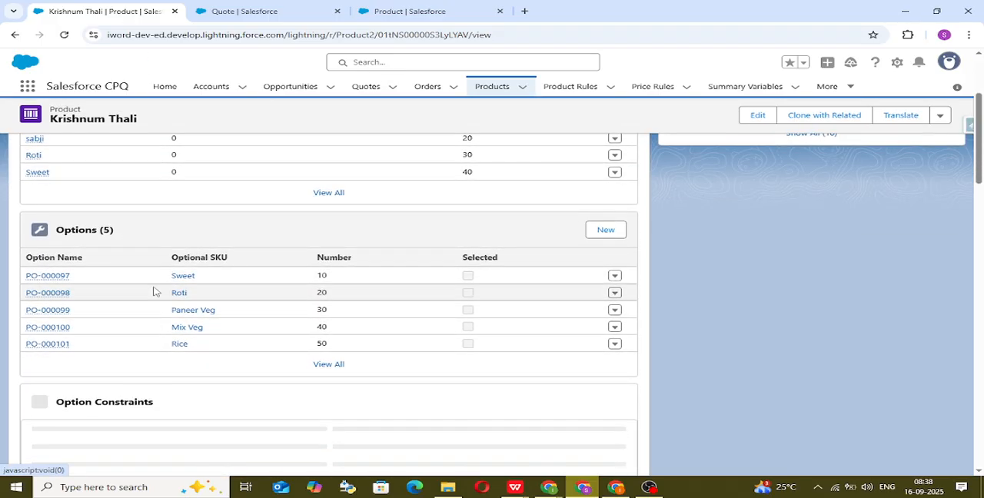
click(58, 293)
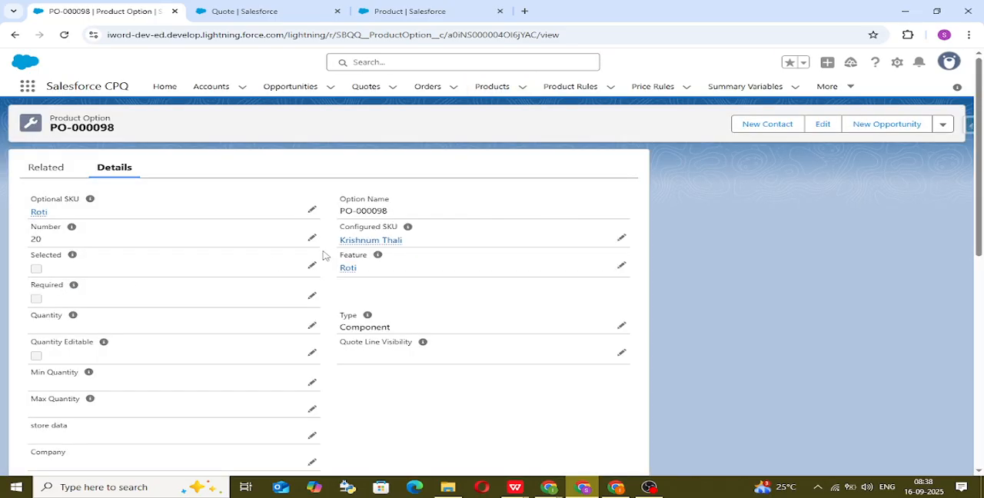
click(812, 129)
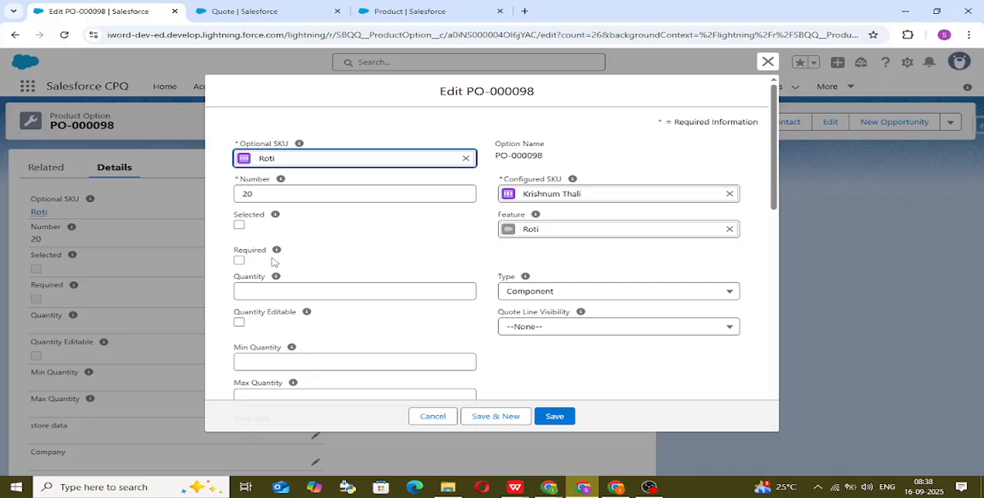
click(239, 260)
click(371, 293)
text(5)
click(526, 347)
Step: Set the Roti option's Min Quantity to 2 and Max Quantity to 6
scroll(526, 348, down, 2)
click(357, 254)
text(2)
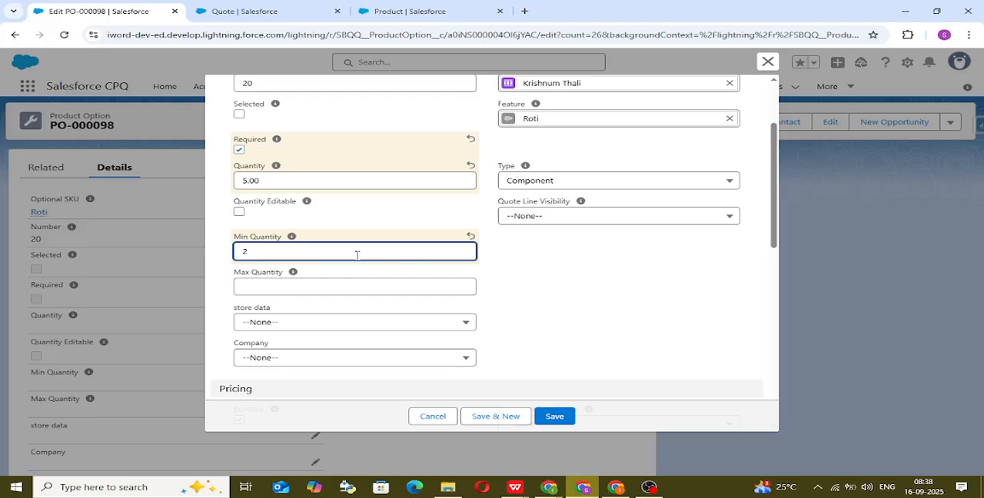
click(355, 290)
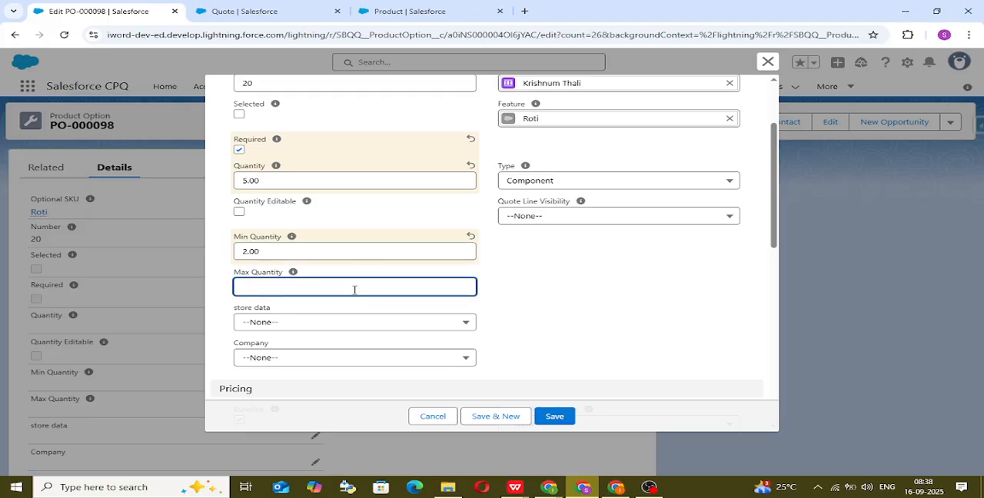
text(6)
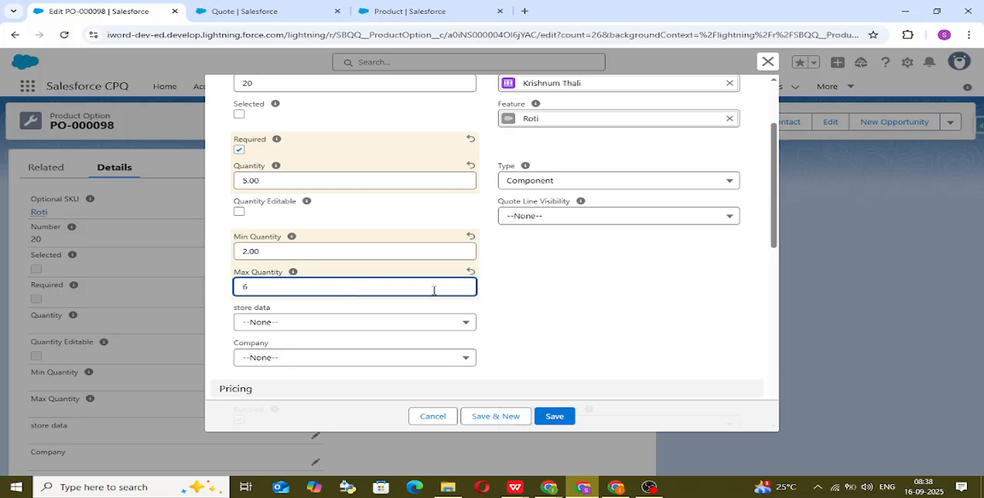
click(547, 296)
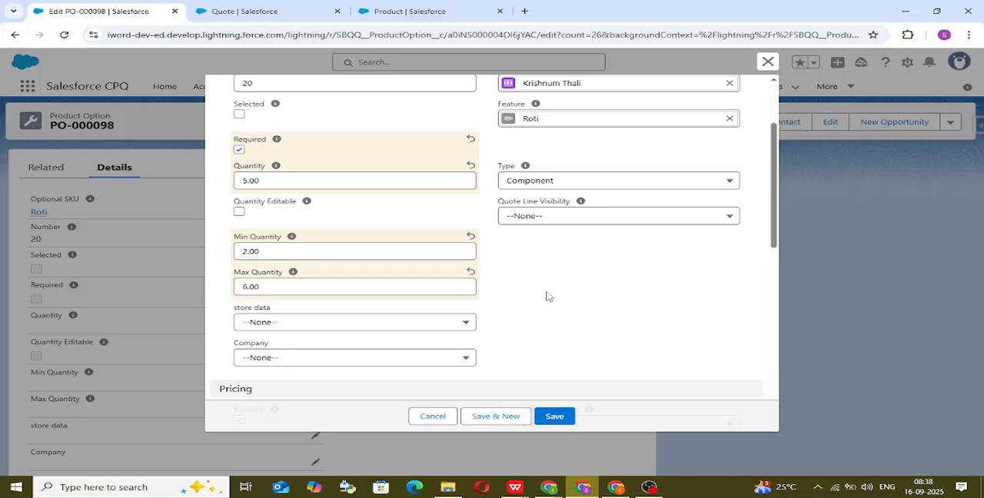
Step: Make the Roti option's quantity editable and save the product option
scroll(547, 296, up, 2)
click(239, 267)
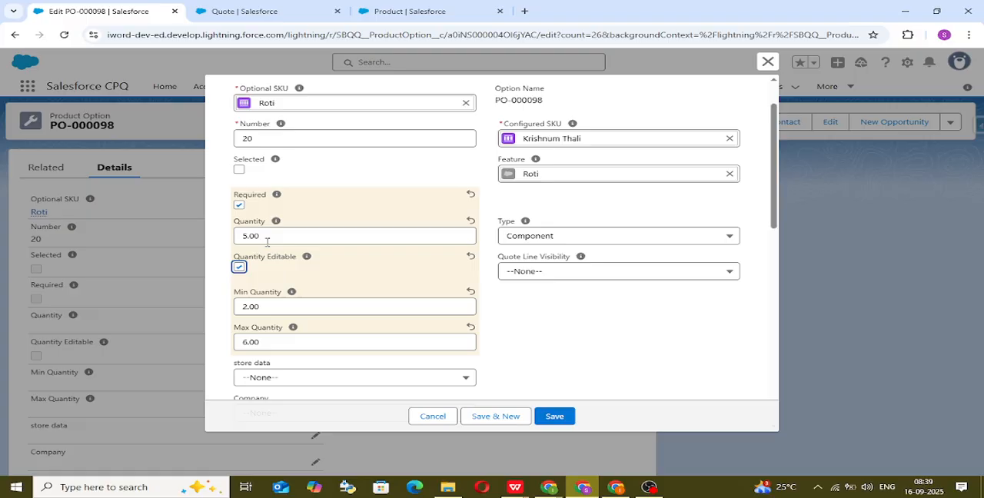
click(274, 307)
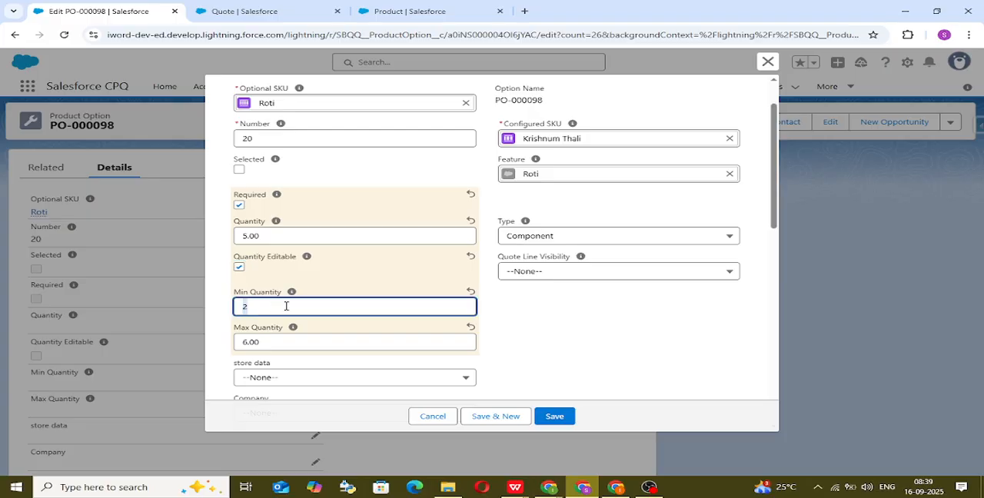
click(509, 334)
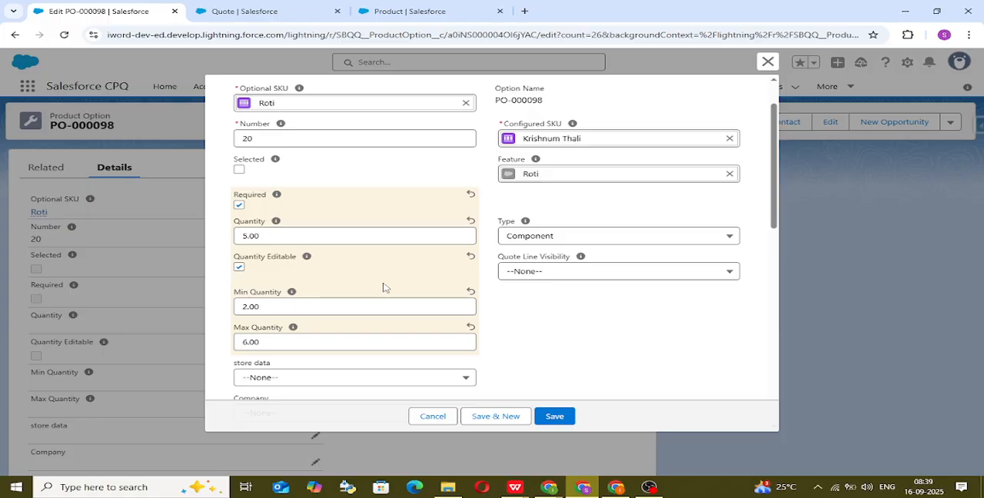
click(556, 416)
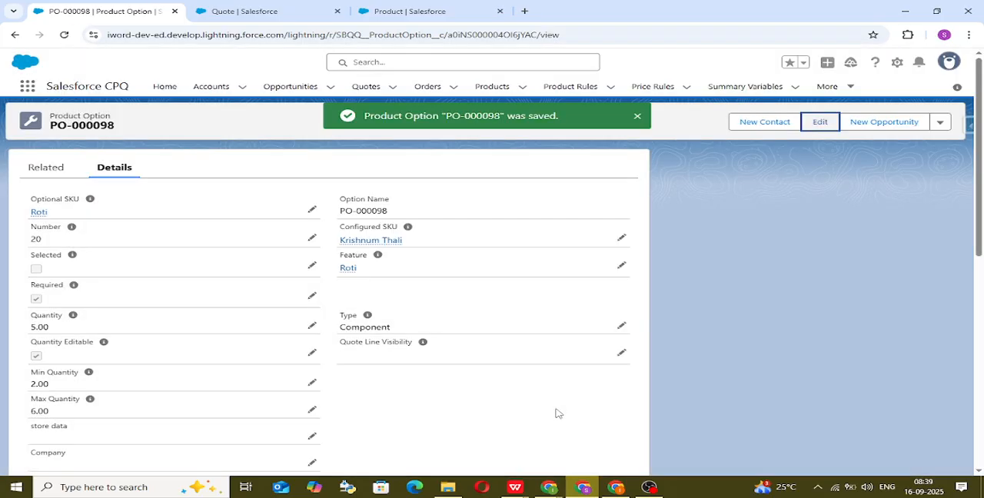
Step: Set the display density to Compact with a refresh of the quote page, and check the saved Roti option's details
click(265, 9)
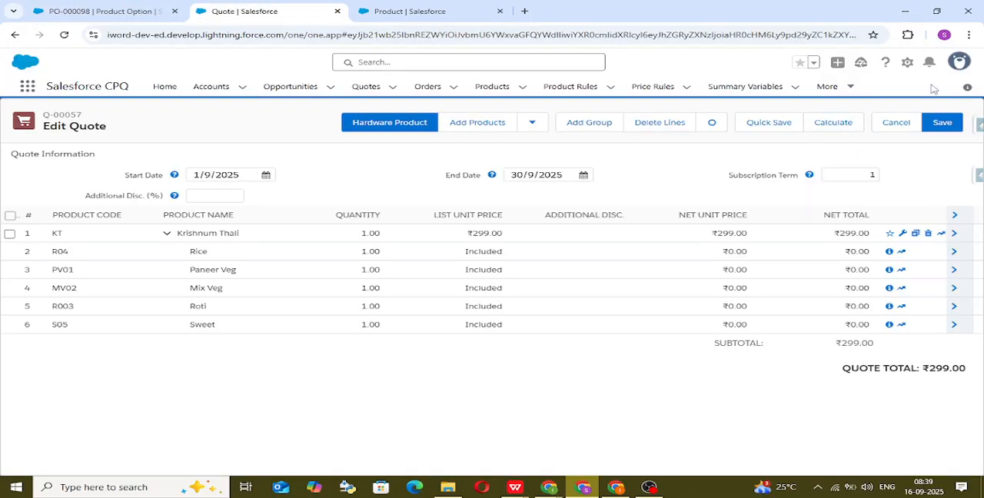
click(959, 61)
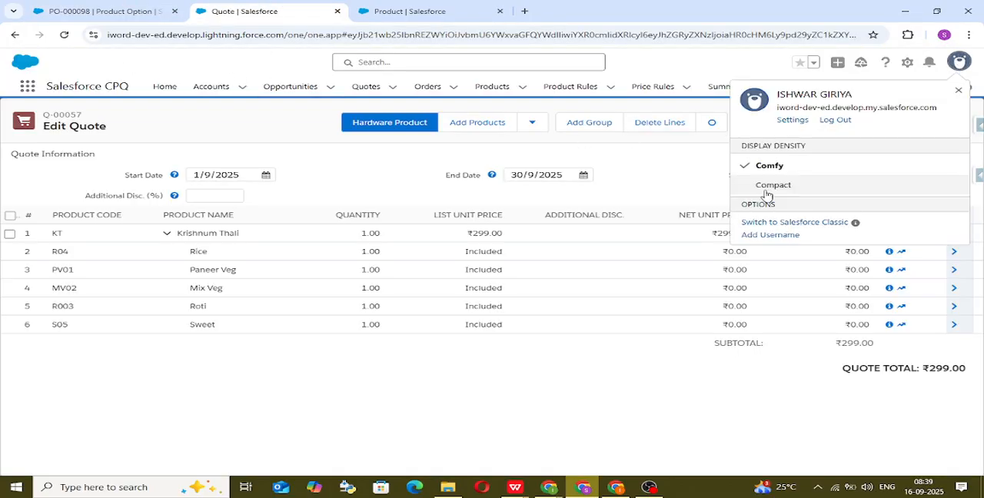
click(767, 184)
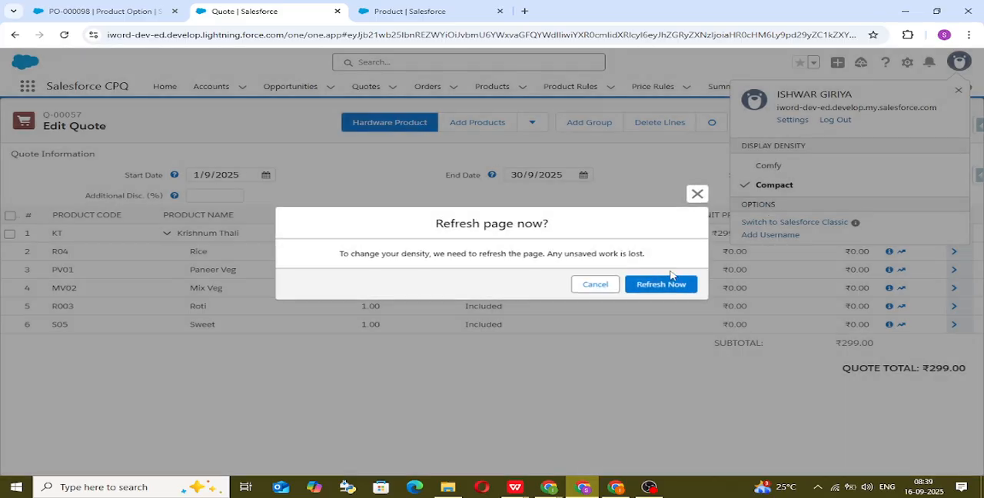
click(655, 287)
click(108, 10)
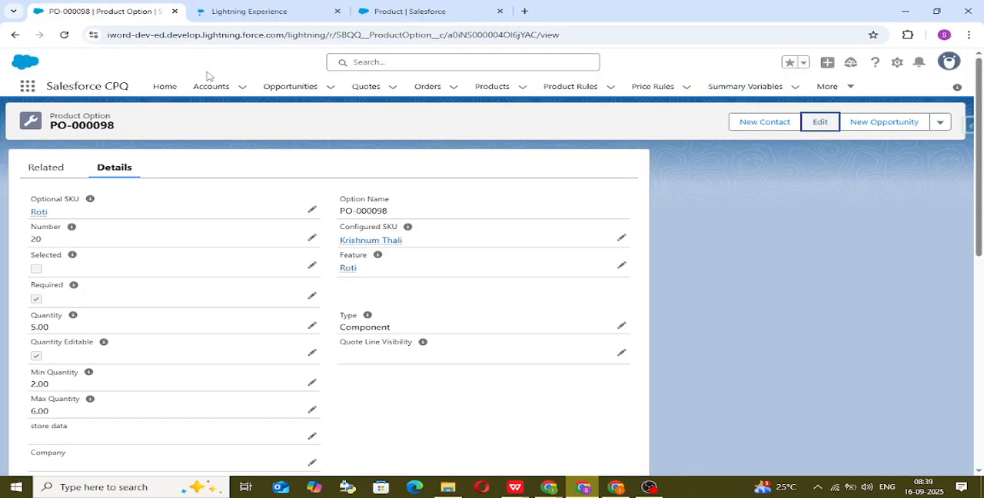
scroll(322, 293, down, 2)
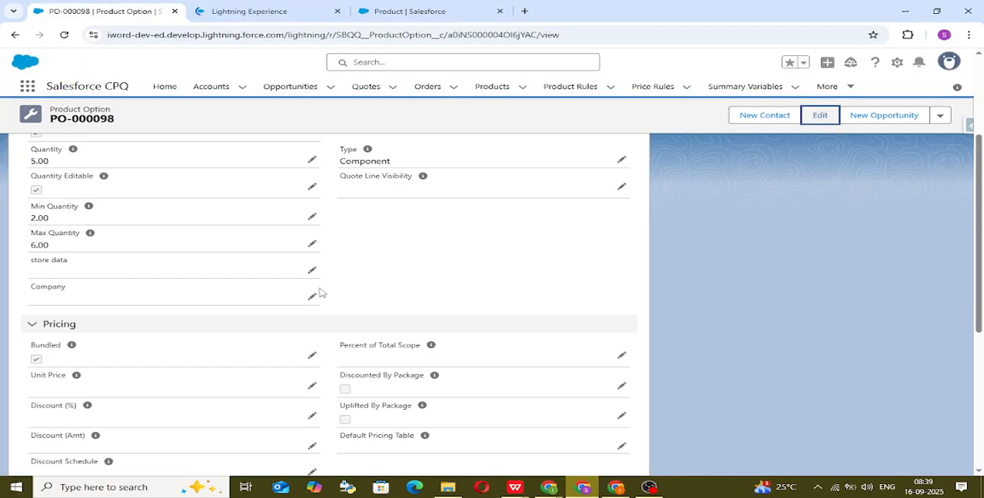
Step: Delete all existing product lines from the quote
click(261, 10)
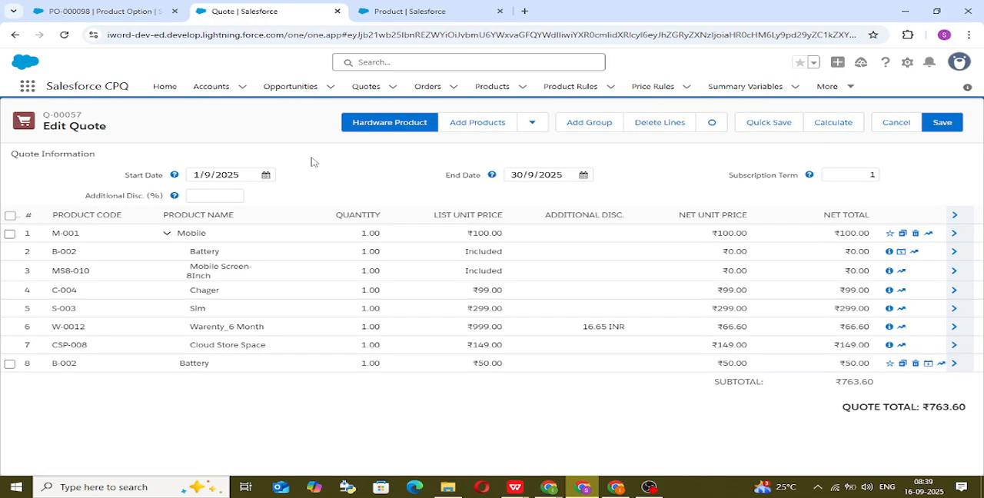
click(9, 216)
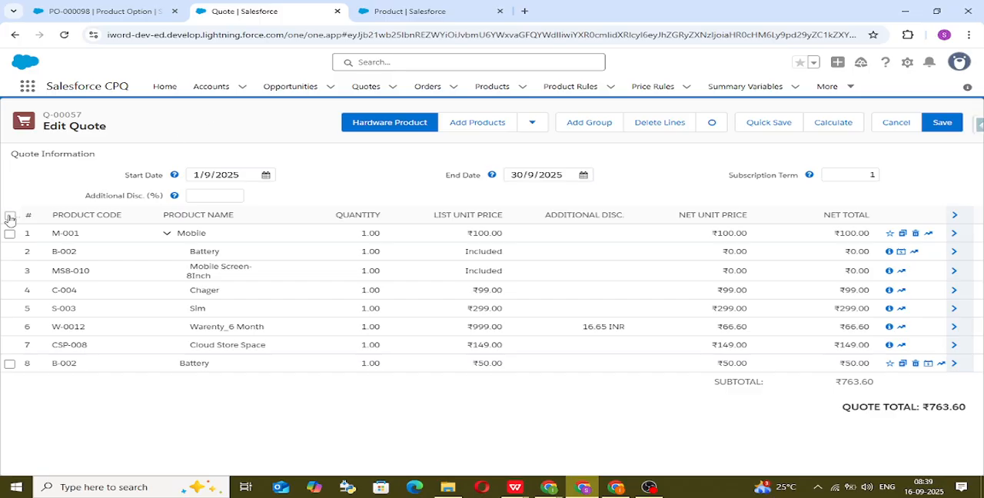
click(660, 123)
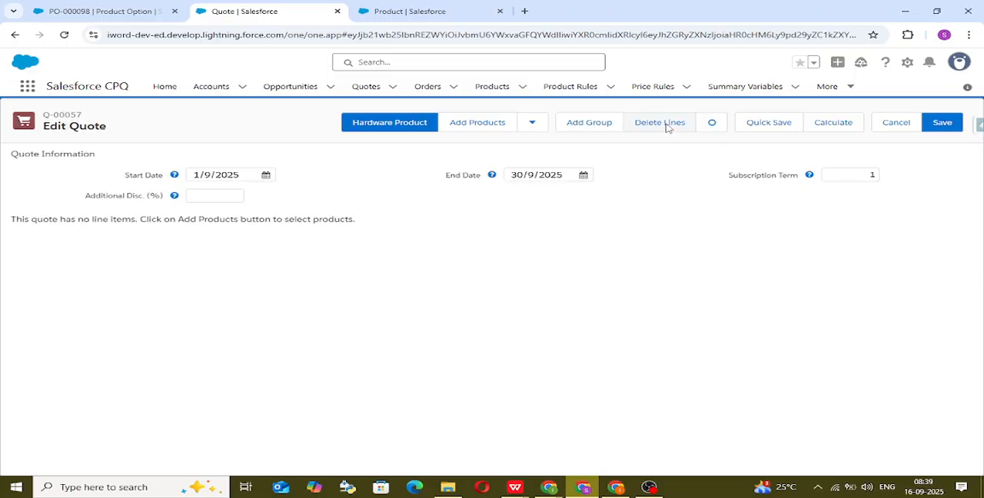
Step: Search the products for "kt" and add Krishnum Thali to the quote, opening its bundle configuration
click(477, 129)
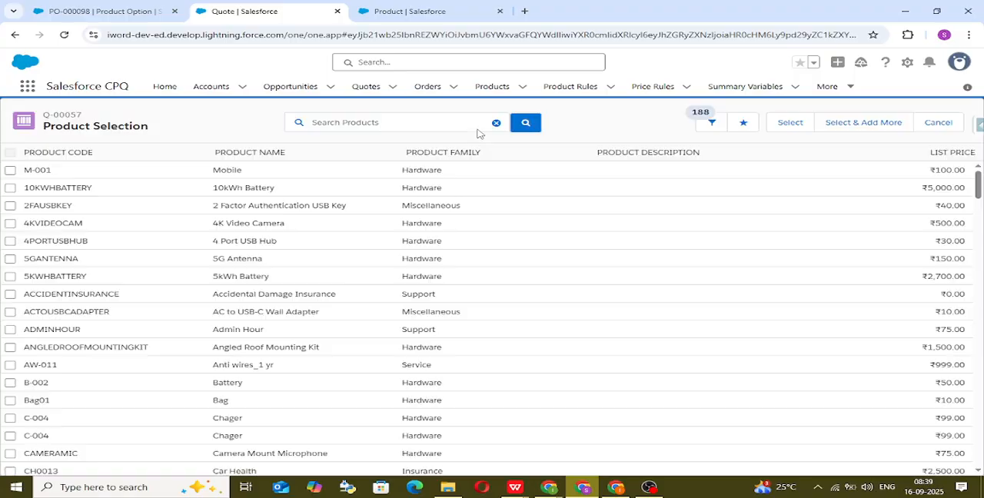
click(412, 123)
text(kt)
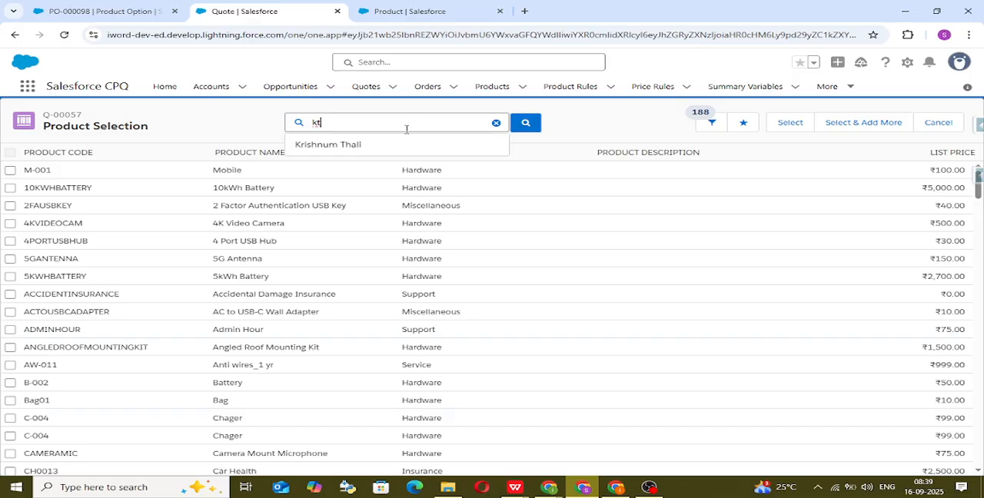
click(390, 146)
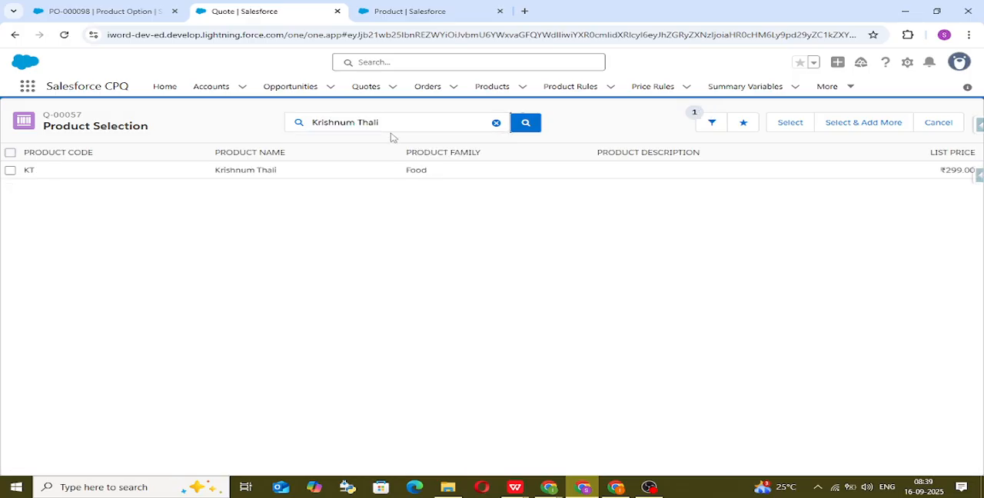
click(10, 170)
click(789, 123)
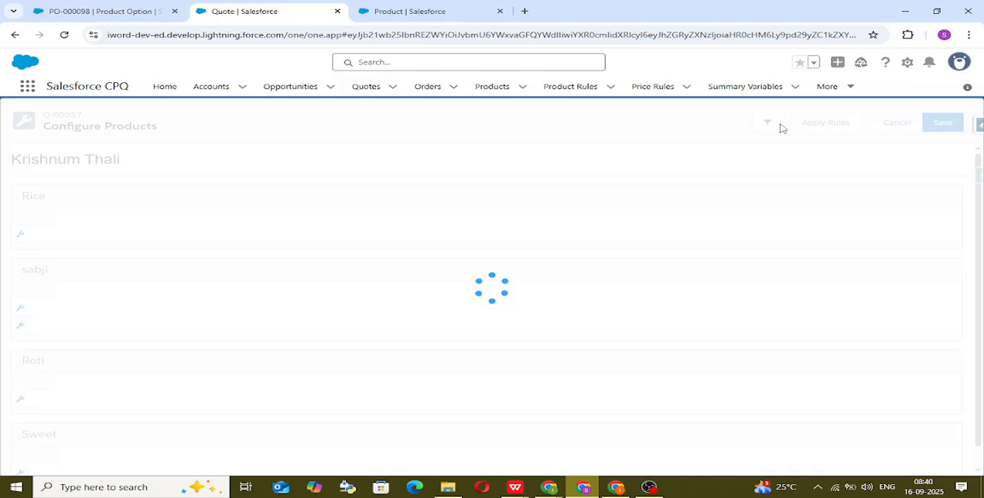
Step: Set the Roti option's quantity to 1 in the bundle configuration
scroll(122, 254, down, 1)
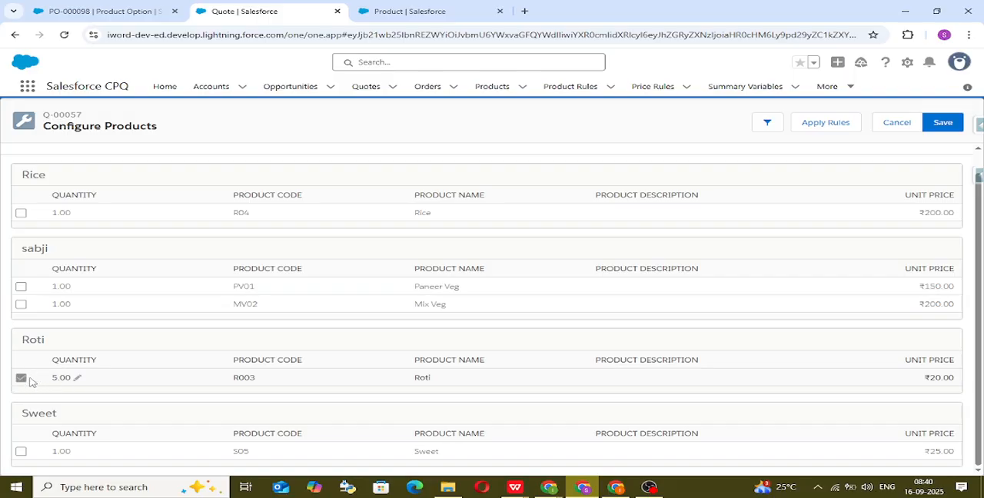
double_click(79, 378)
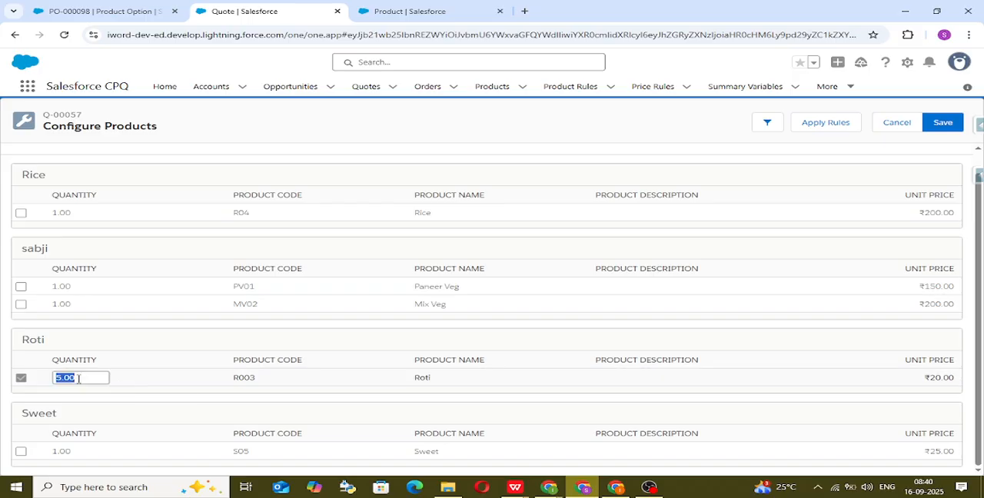
text(1)
click(208, 375)
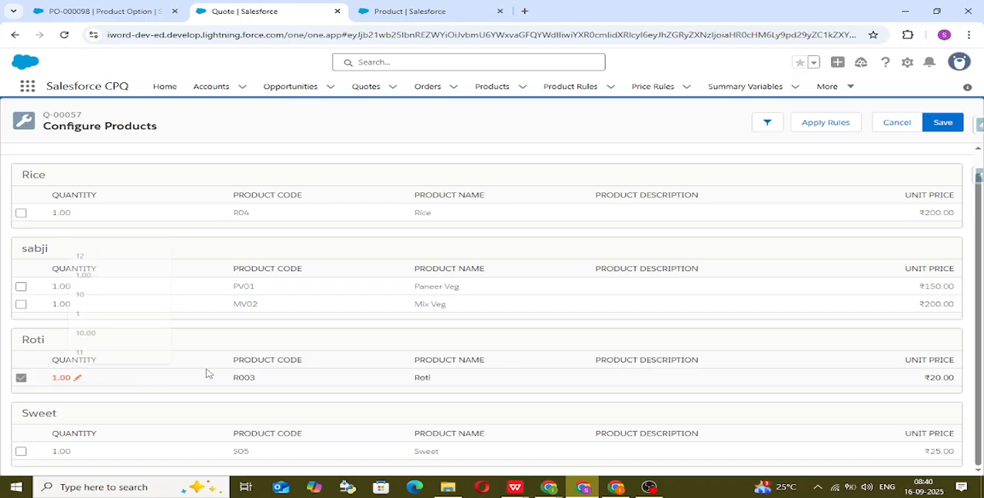
Step: Select the Rice, Paneer Veg and Sweet options and try to save the bundle configuration
click(21, 213)
click(20, 286)
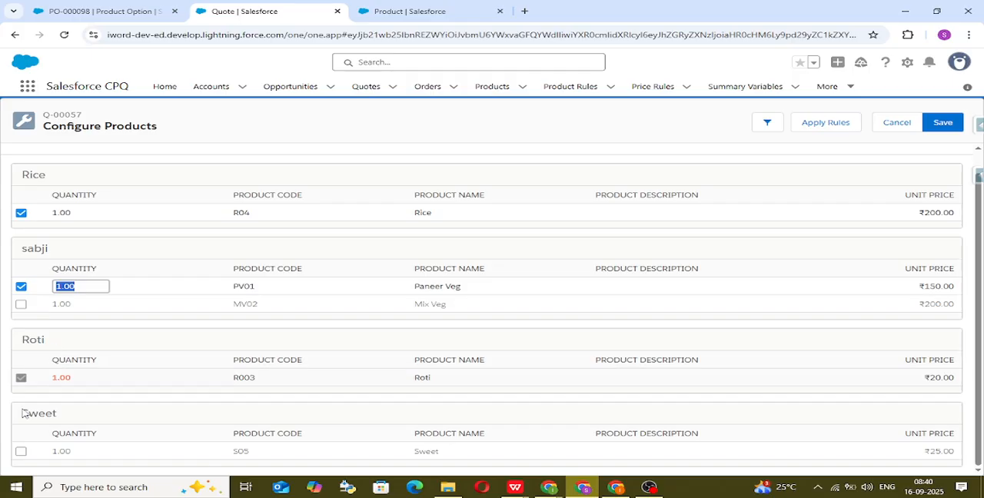
click(24, 463)
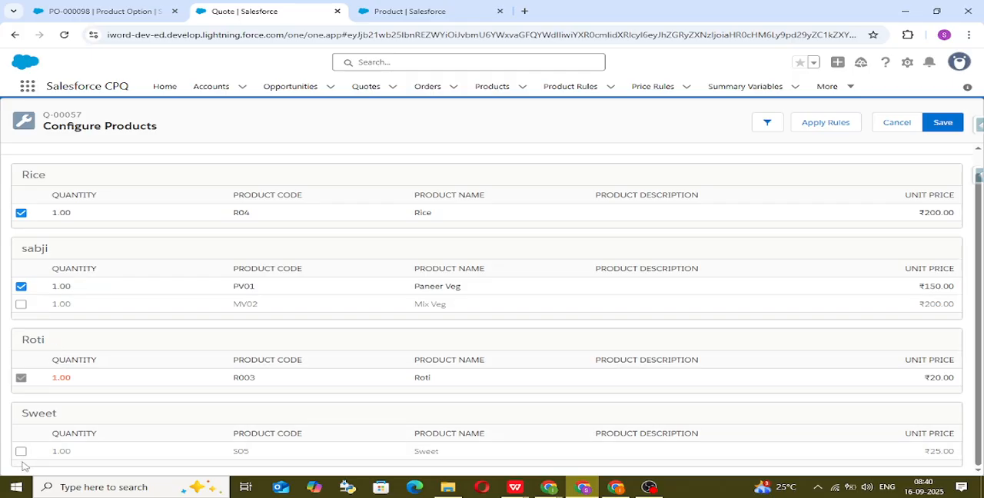
click(21, 451)
click(944, 122)
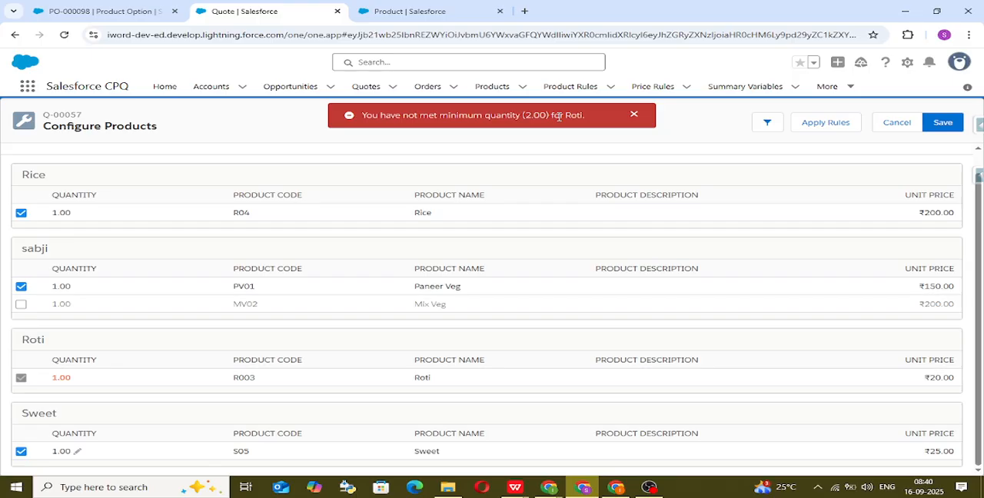
Step: Try to save the bundle configuration with Roti's quantity set to 8
click(78, 379)
text(8)
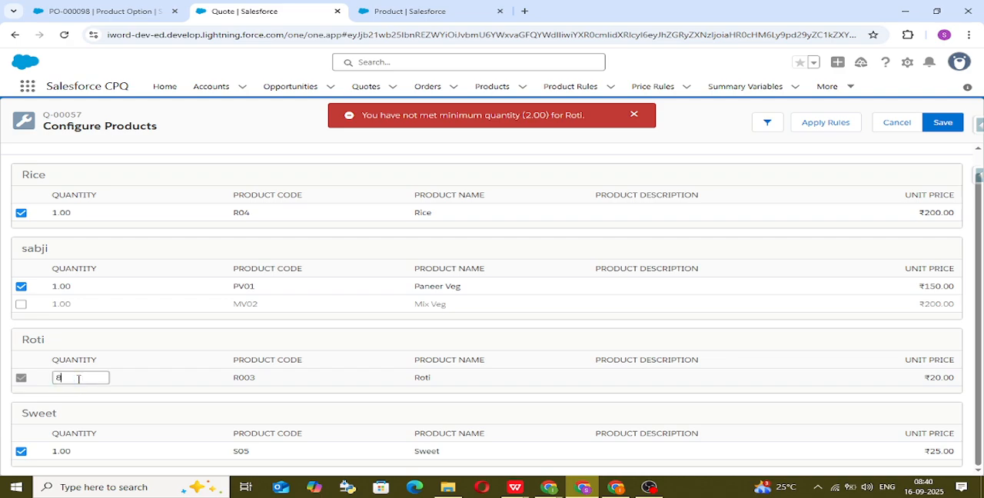
click(196, 202)
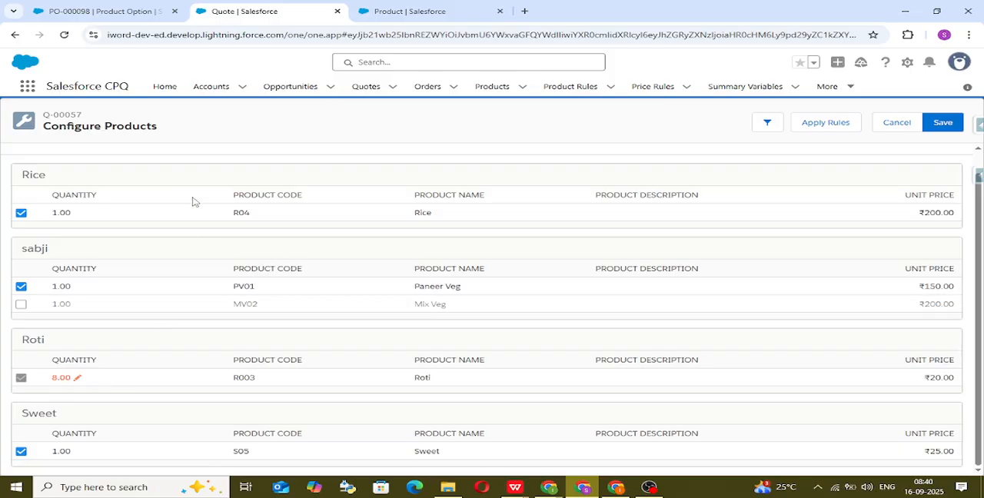
click(945, 128)
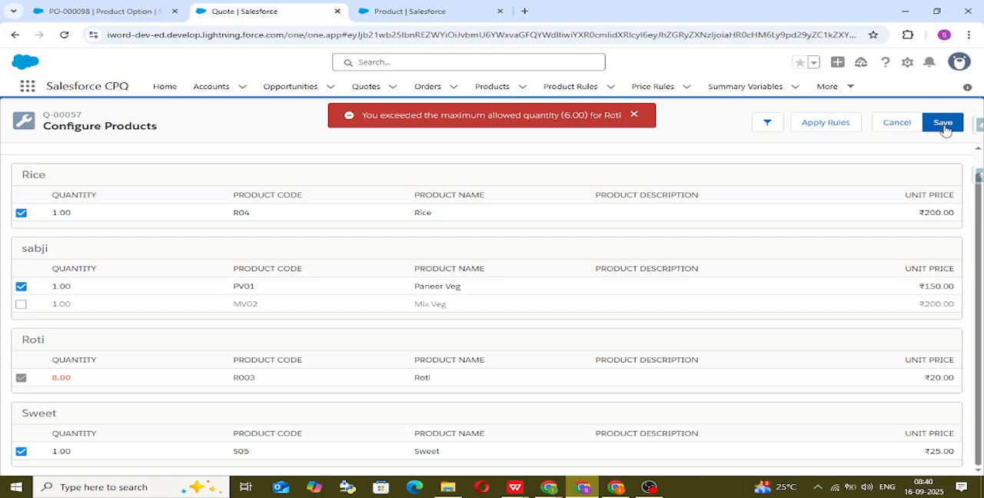
drag(369, 116, 522, 117)
click(529, 135)
Step: Set Roti's quantity to 6, save the bundle configuration and check the Roti line and total on the quote
click(79, 377)
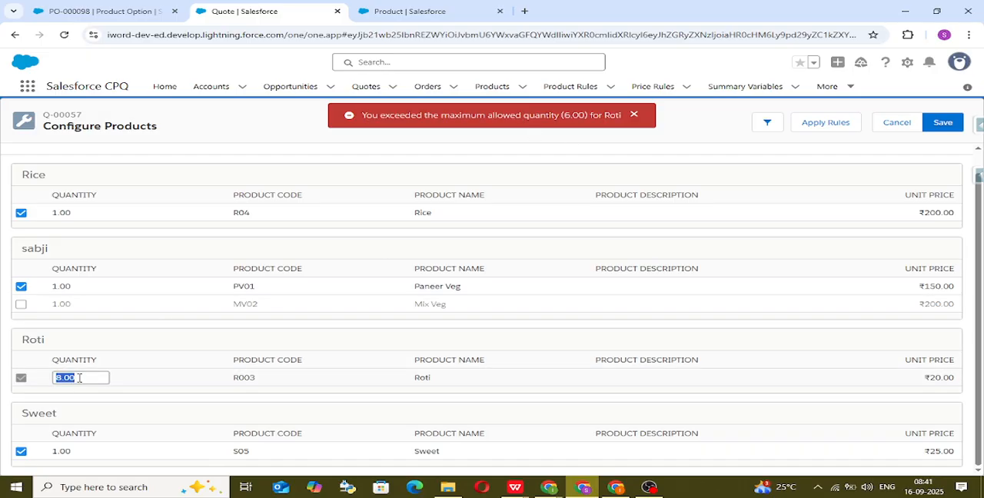
text(6)
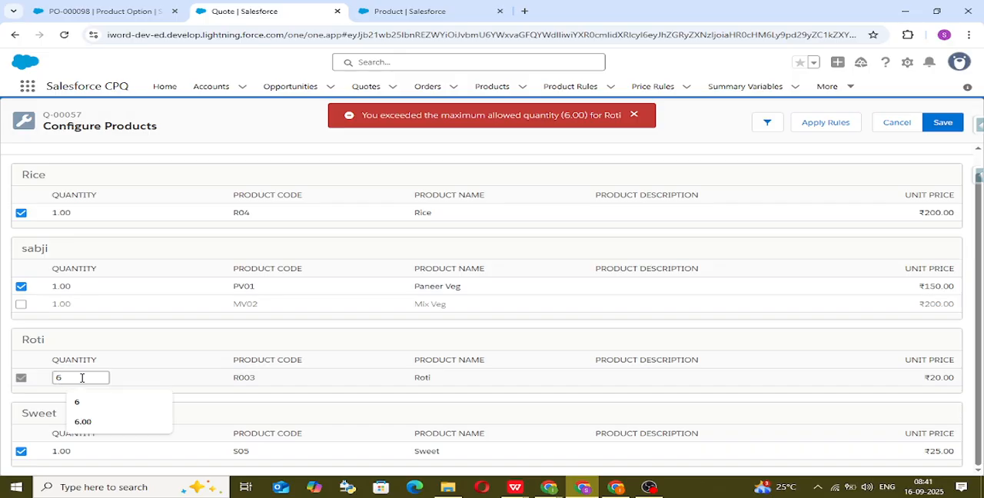
click(258, 206)
click(943, 123)
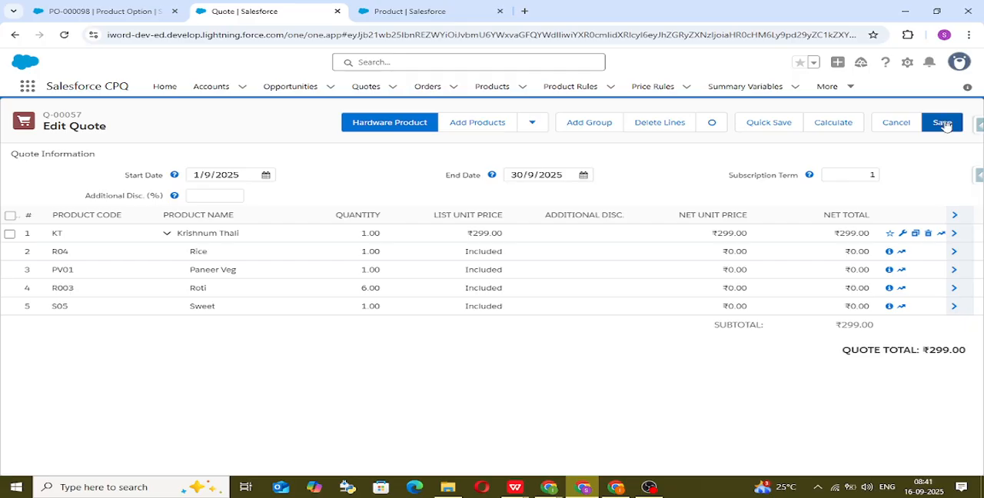
drag(366, 288, 393, 288)
double_click(446, 395)
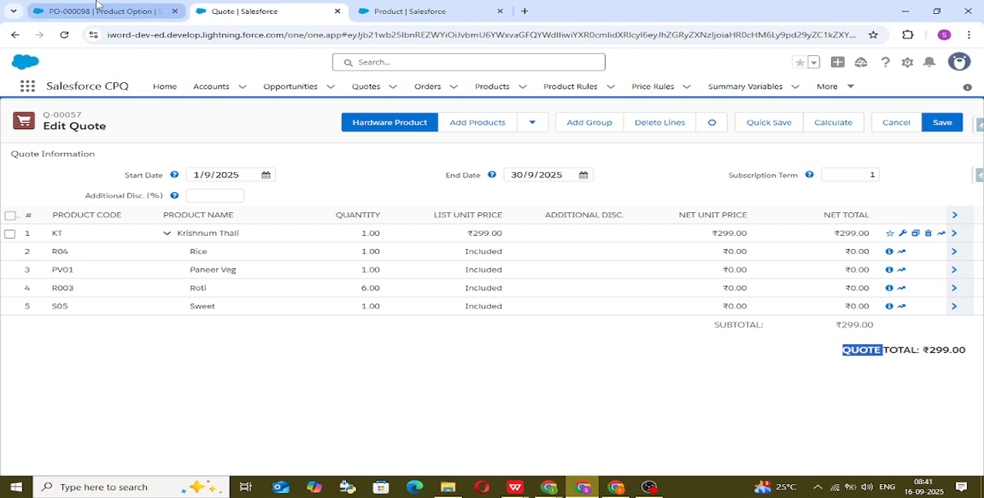
Step: Set the Roti product option's Max Quantity to 5 and save the record
click(97, 4)
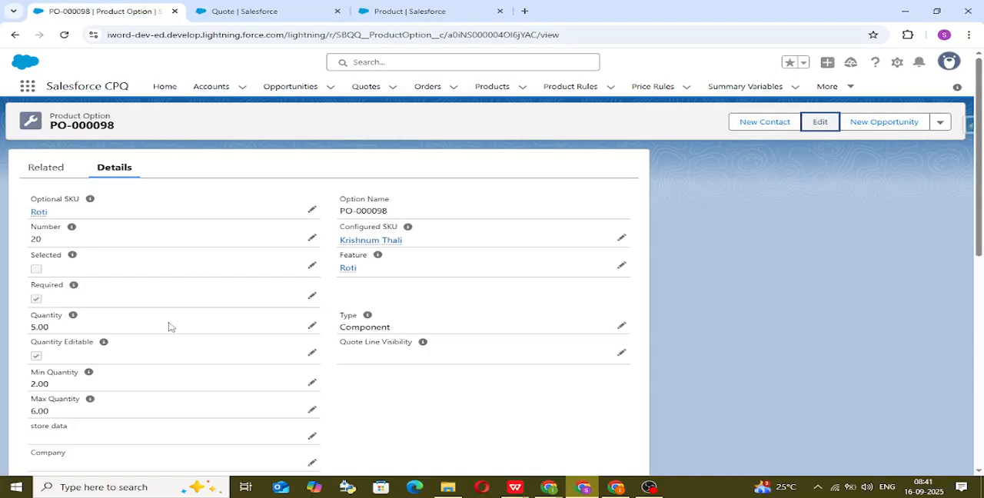
click(311, 410)
double_click(241, 411)
key(BackSpace)
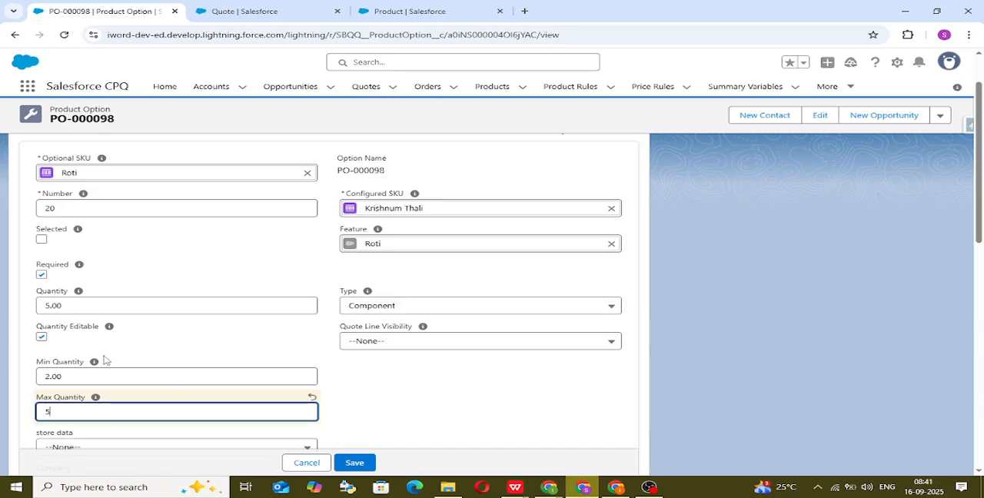
click(357, 462)
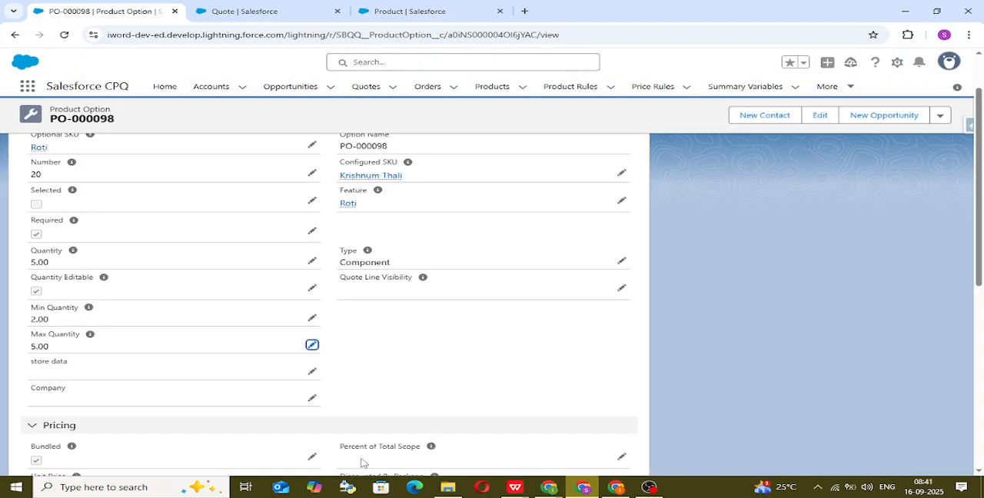
scroll(362, 462, up, 1)
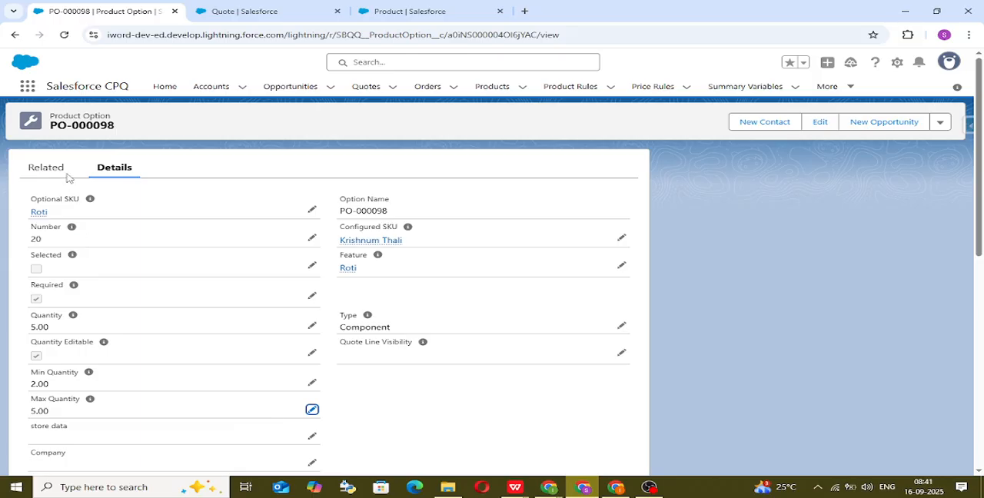
Step: Return to the Krishnum Thali product record and open its related lists
click(14, 34)
click(366, 241)
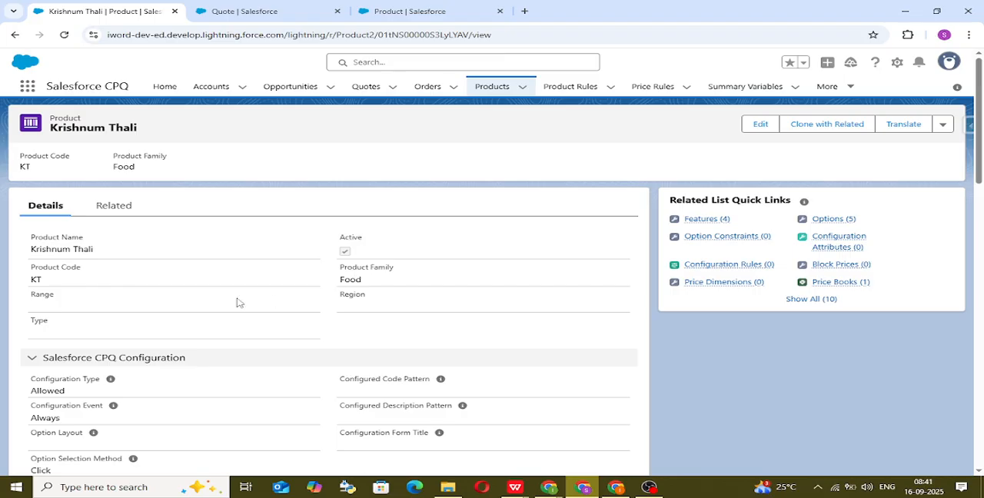
click(115, 204)
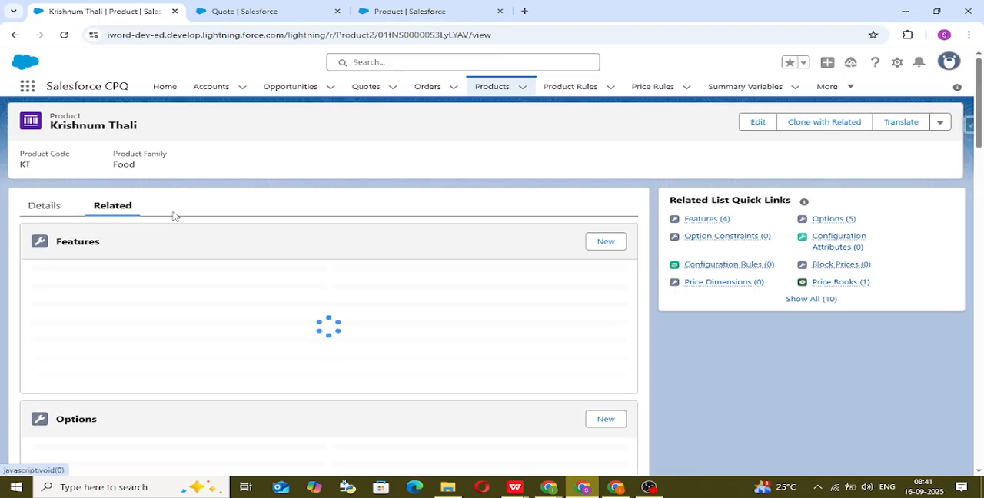
Step: Mark Krishnum Thali's Rice product option as Selected and save the record
scroll(168, 353, down, 3)
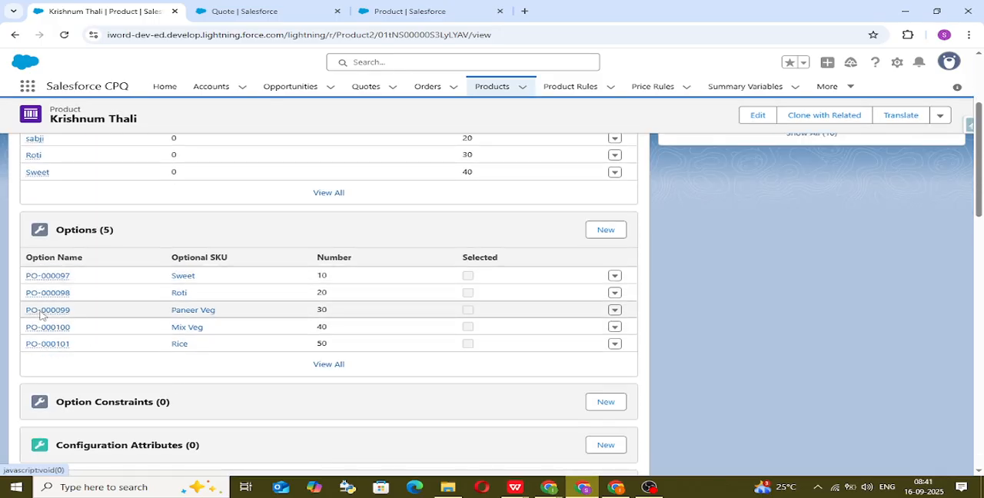
mouse_move(44, 329)
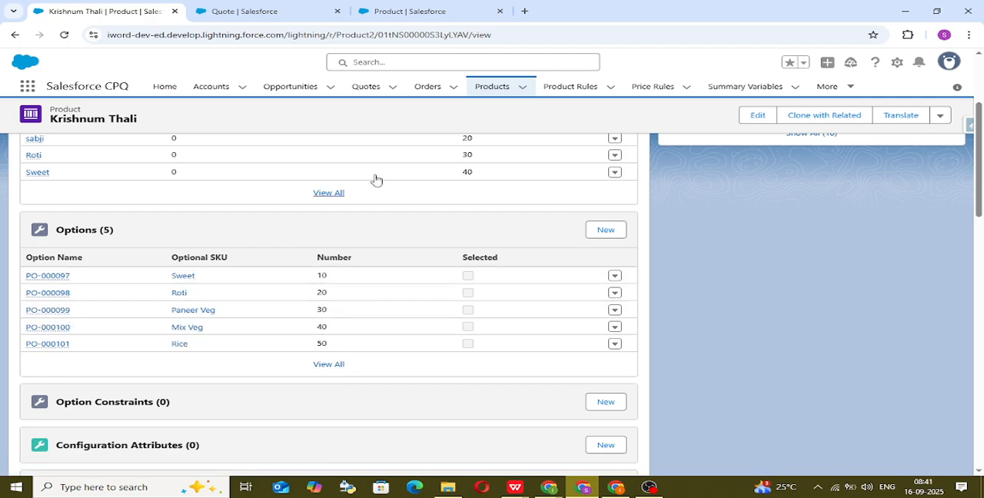
click(234, 12)
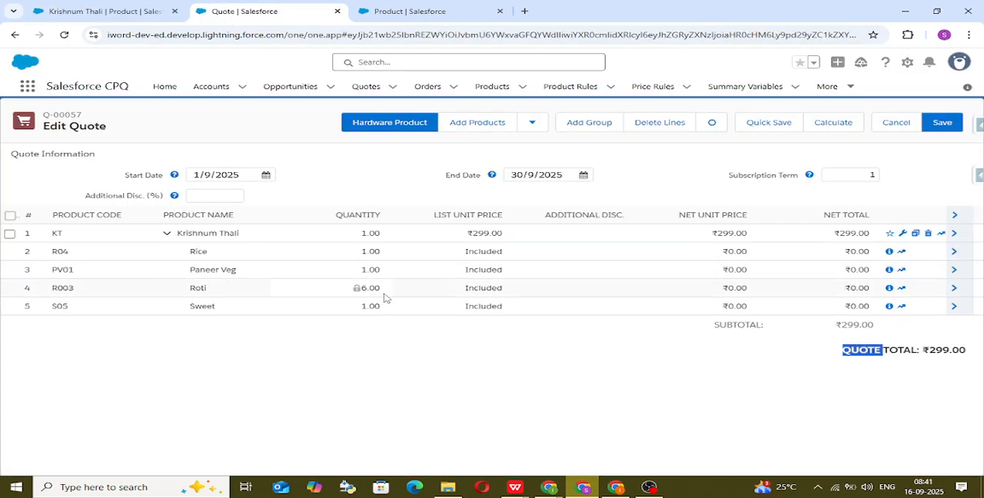
click(102, 6)
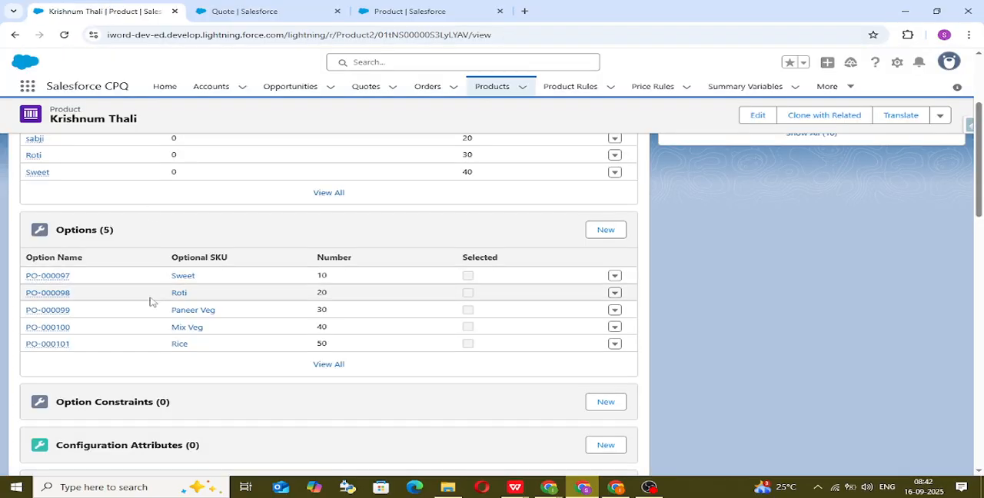
click(48, 345)
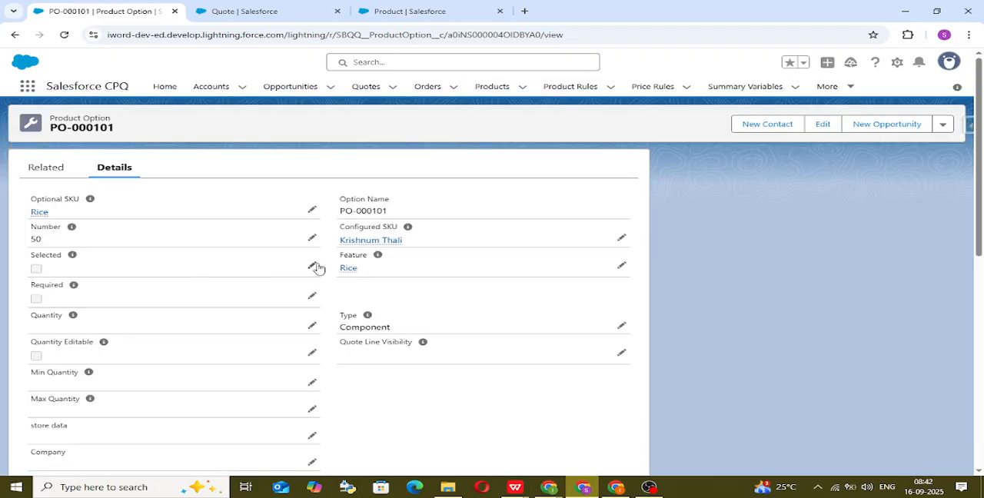
click(313, 266)
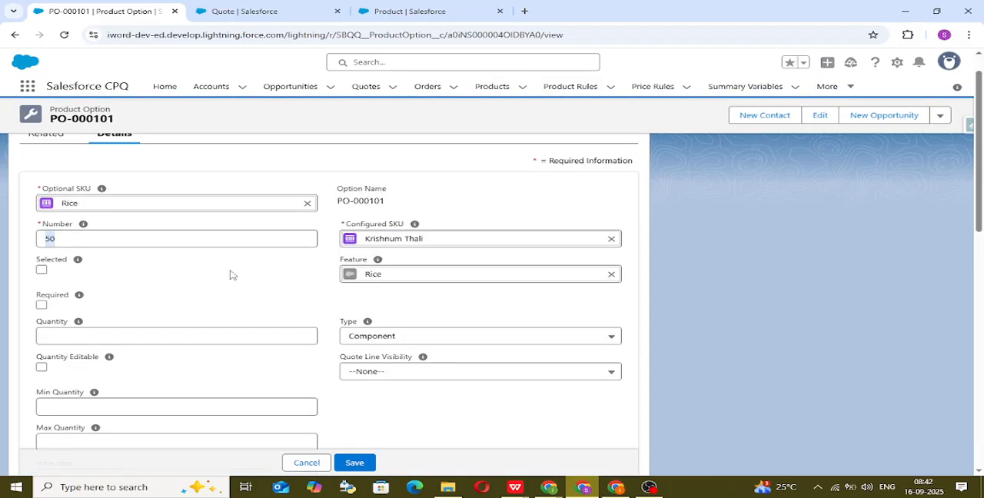
click(41, 270)
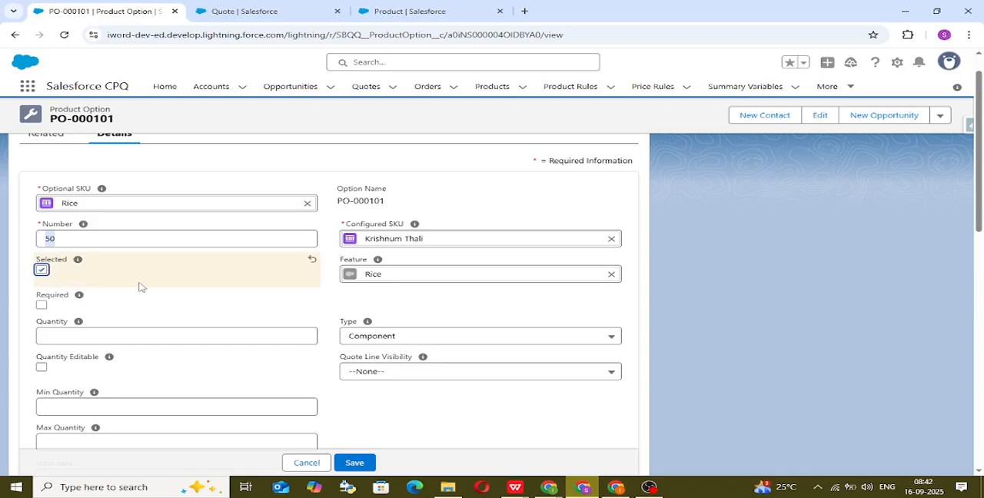
scroll(260, 384, down, 2)
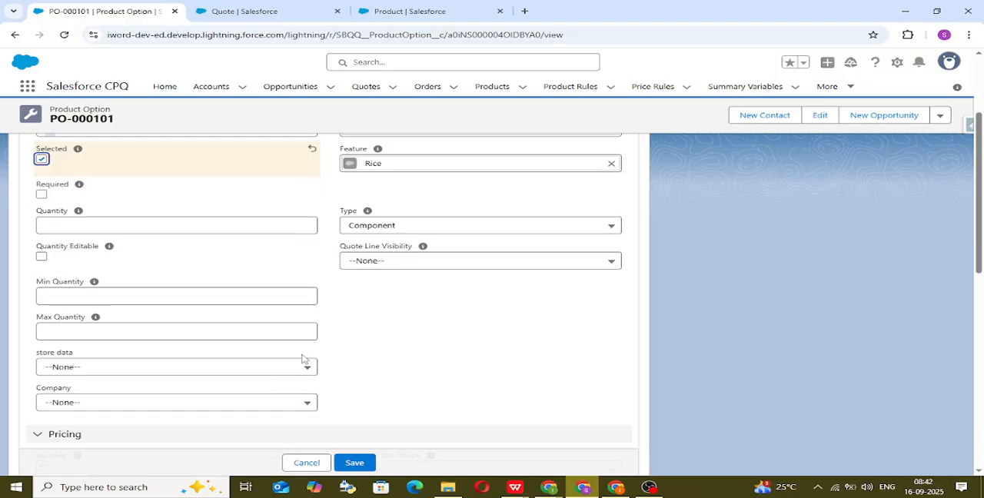
click(356, 462)
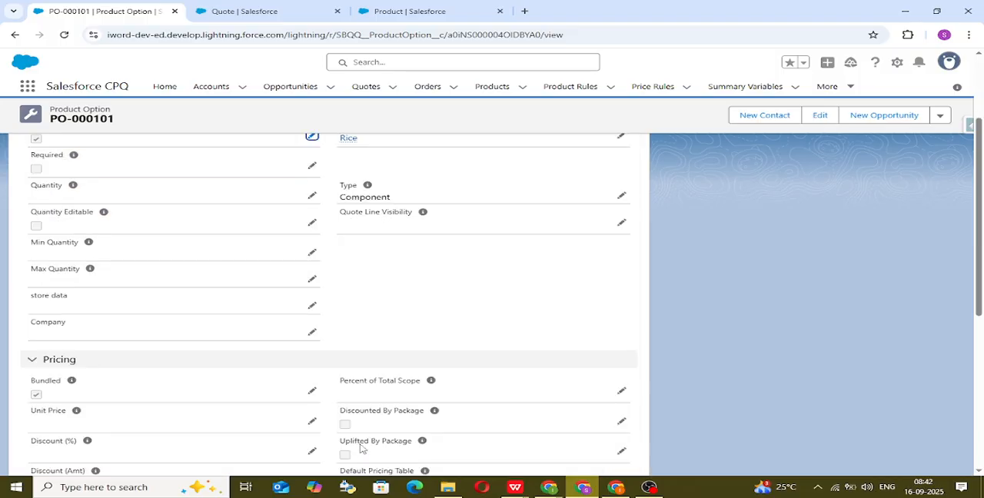
Step: Go back from the Rice option to the Krishnum Thali product and review its Features and Options related lists
click(240, 7)
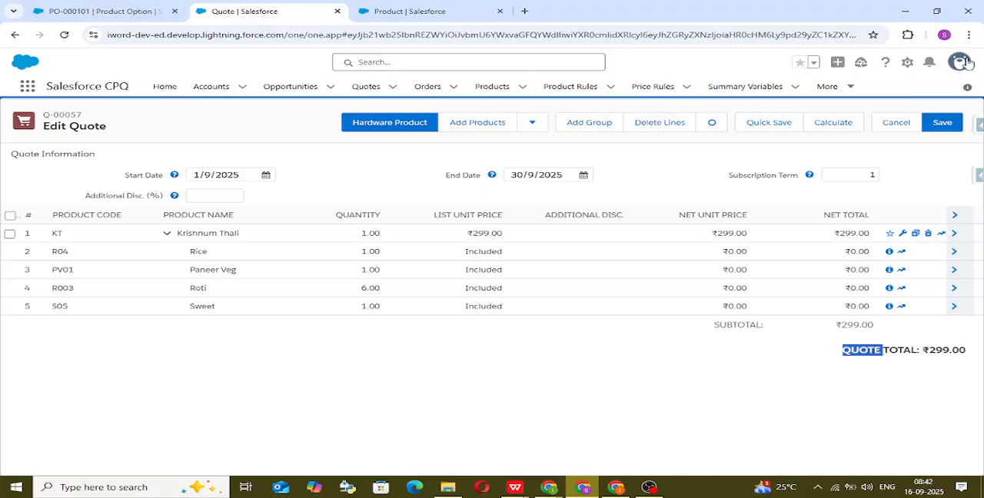
click(100, 11)
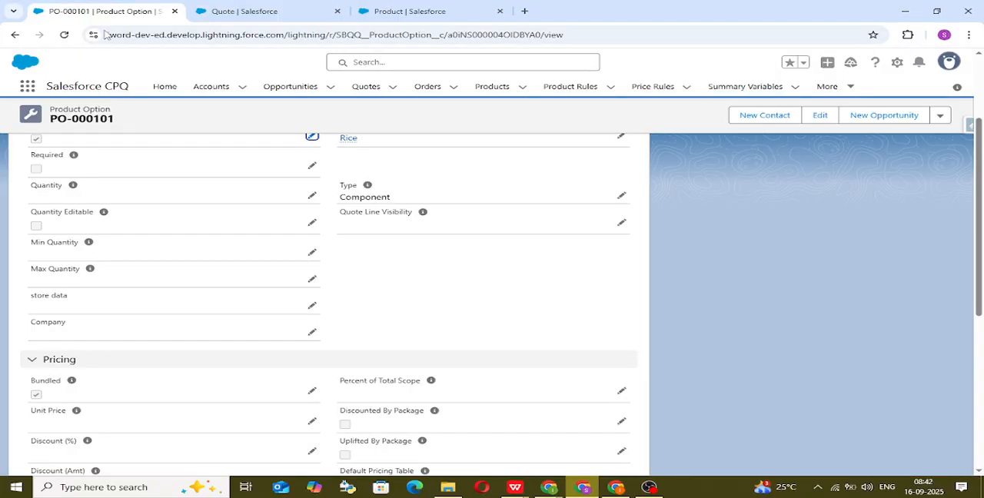
scroll(165, 237, up, 3)
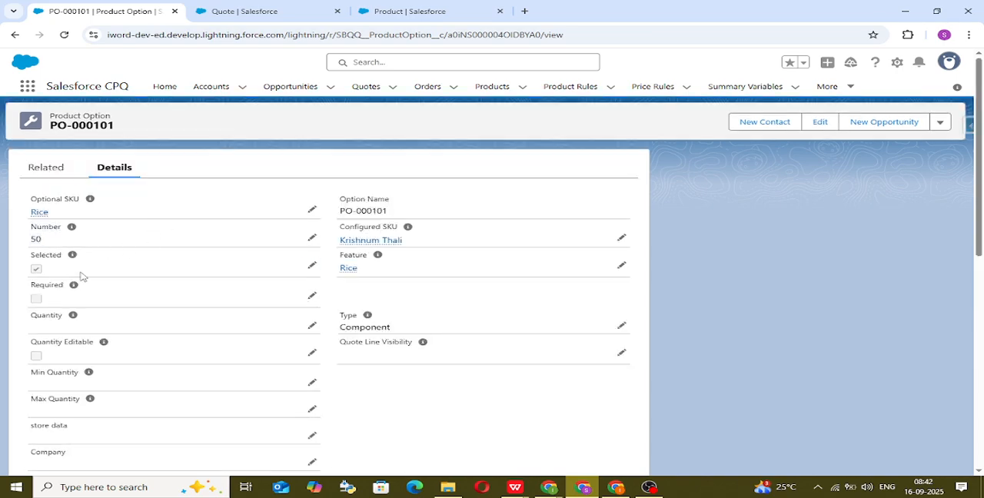
click(372, 240)
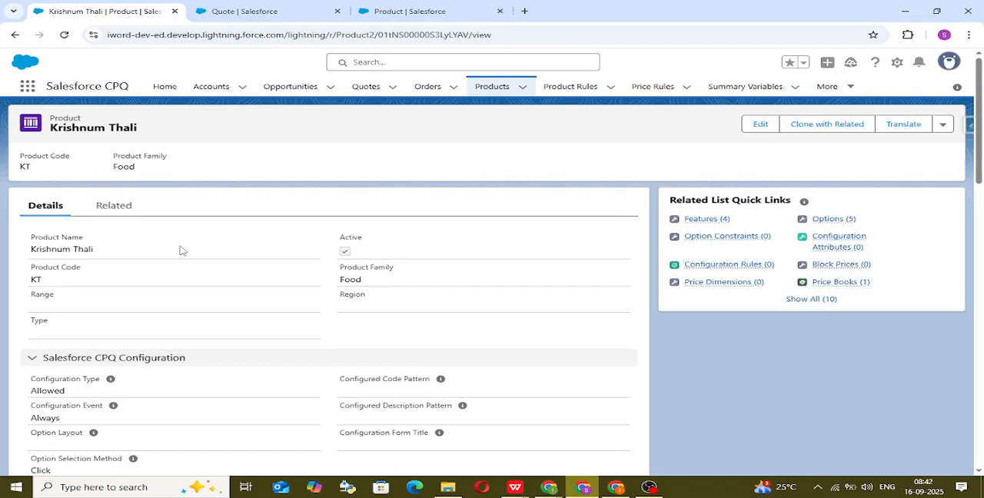
click(101, 216)
scroll(131, 338, down, 3)
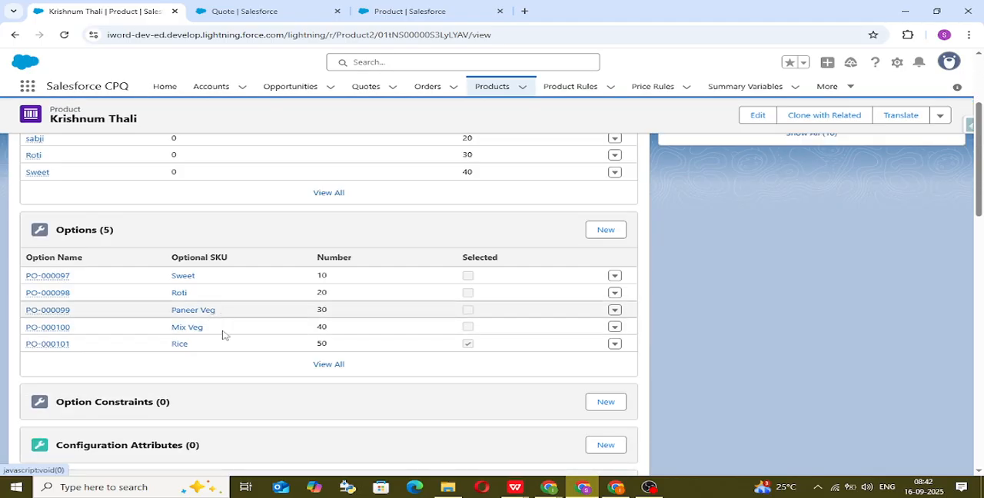
scroll(222, 333, up, 2)
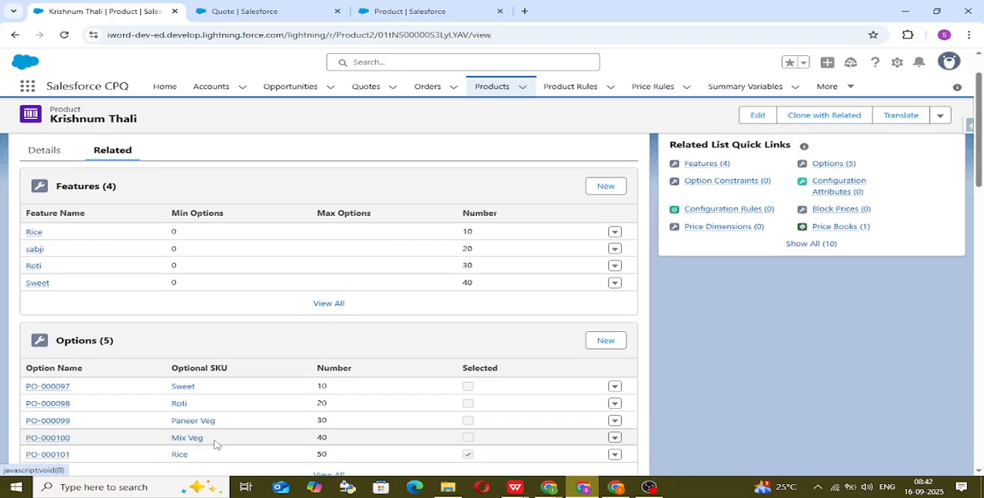
scroll(215, 444, down, 2)
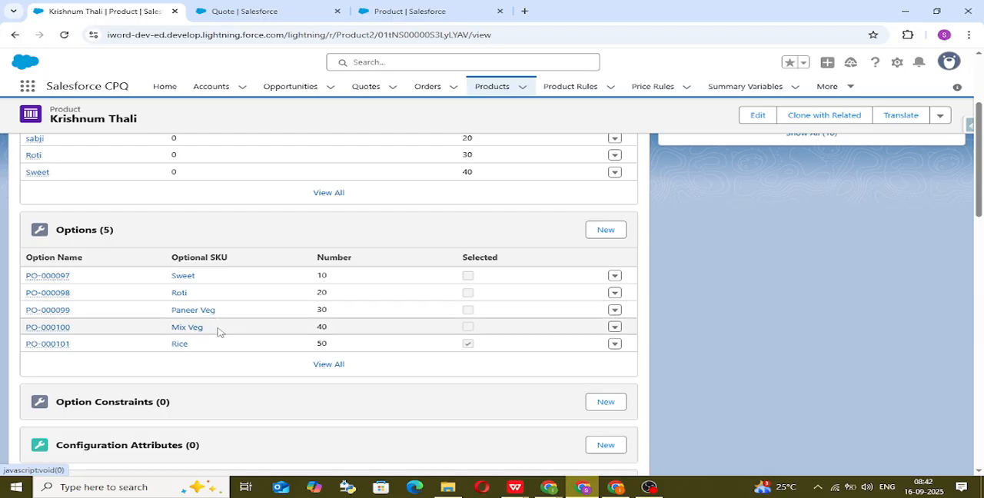
scroll(218, 332, up, 1)
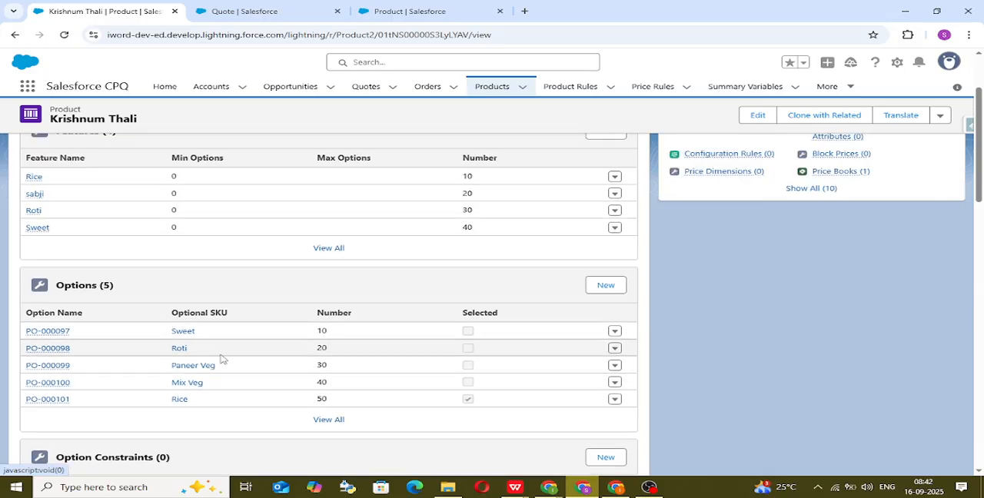
scroll(204, 342, up, 1)
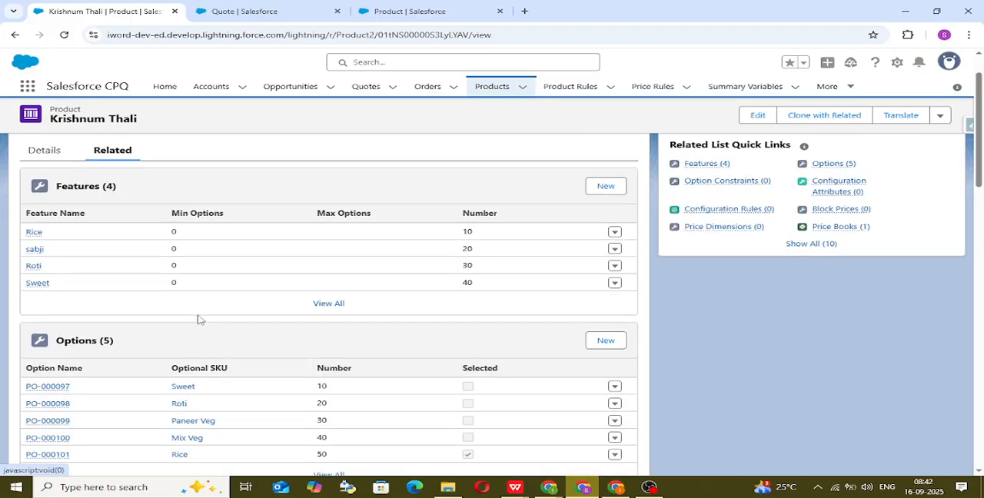
scroll(207, 409, down, 1)
Step: Reconfigure the Krishnum Thali bundle on the quote and deselect Paneer Veg in the sabji feature
click(260, 10)
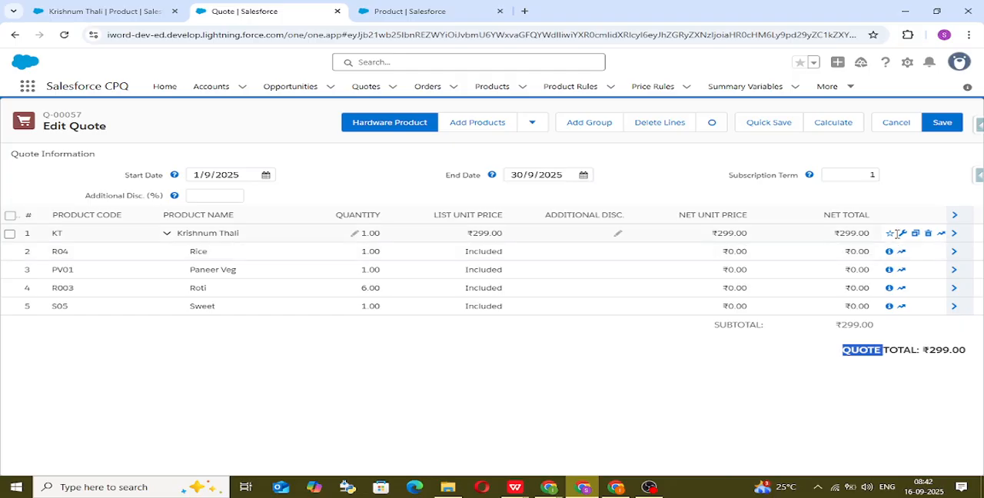
click(904, 234)
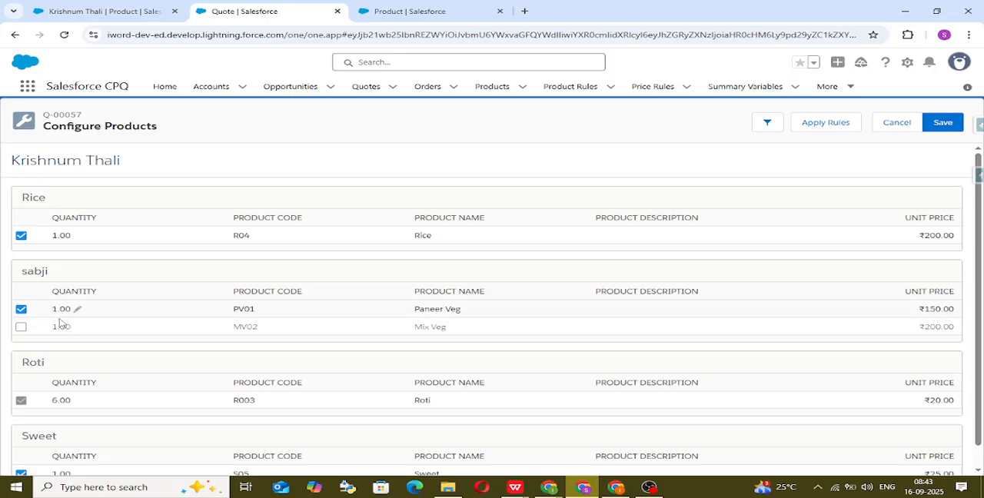
click(21, 309)
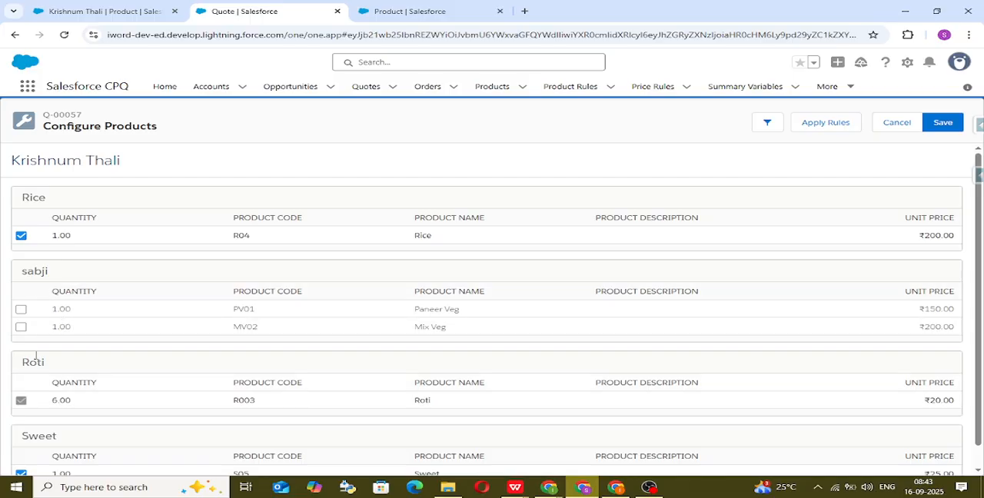
drag(23, 273, 72, 277)
click(73, 276)
Step: Open Krishnum Thali's sabji feature, set its Min Options to 1 and save the record
click(120, 15)
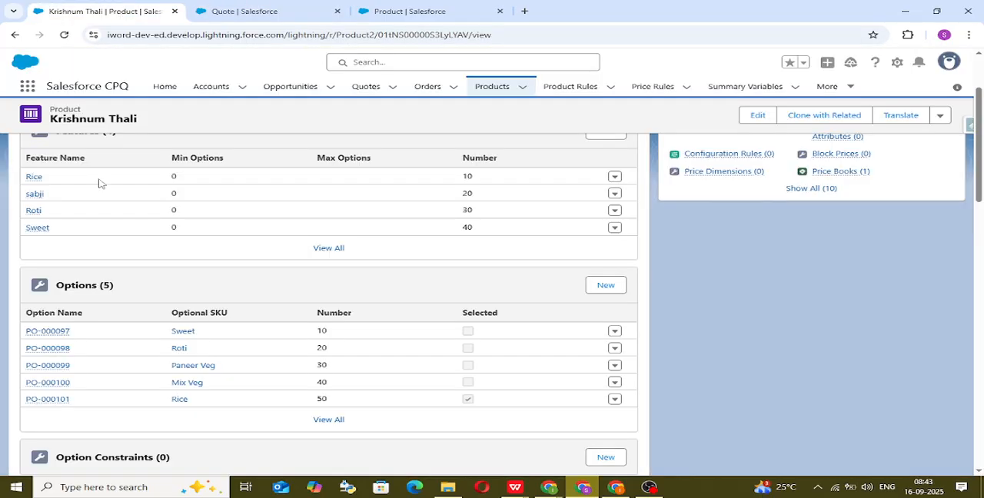
click(35, 194)
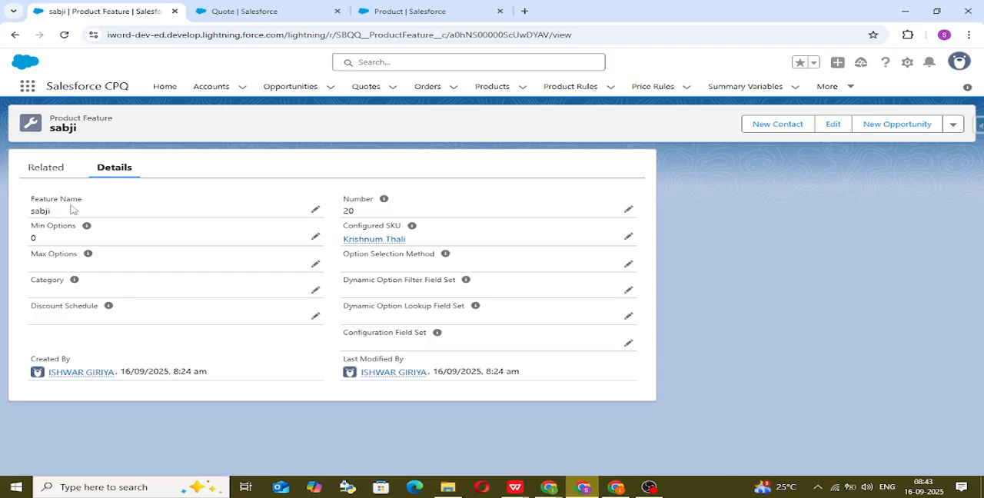
click(316, 235)
key(BackSpace)
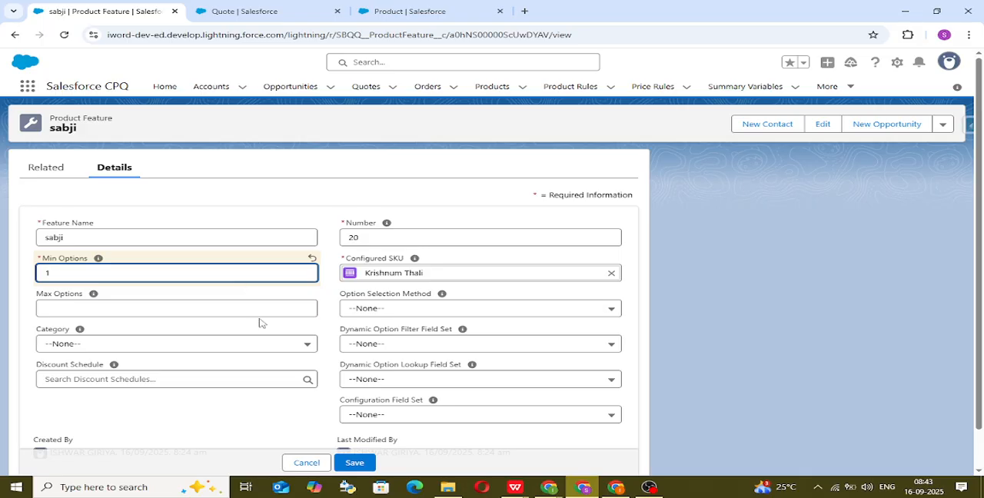
click(268, 343)
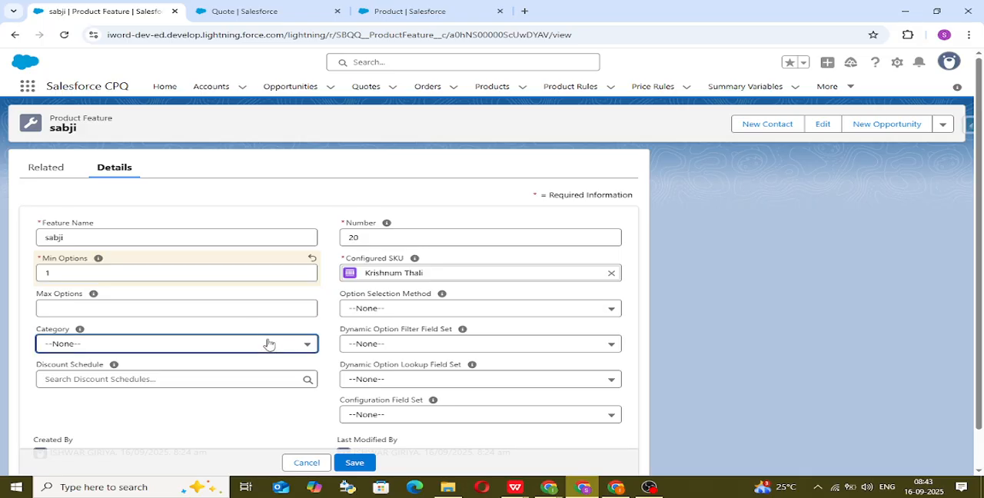
click(291, 419)
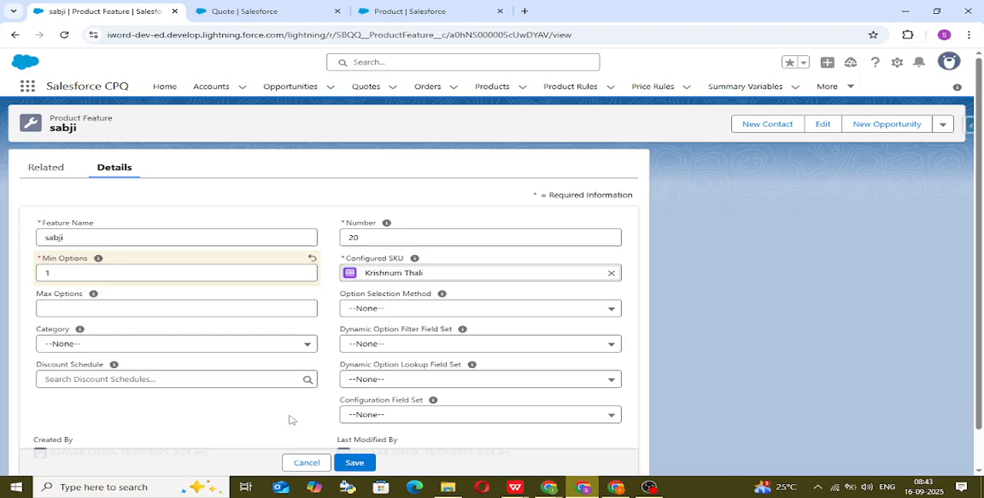
click(366, 464)
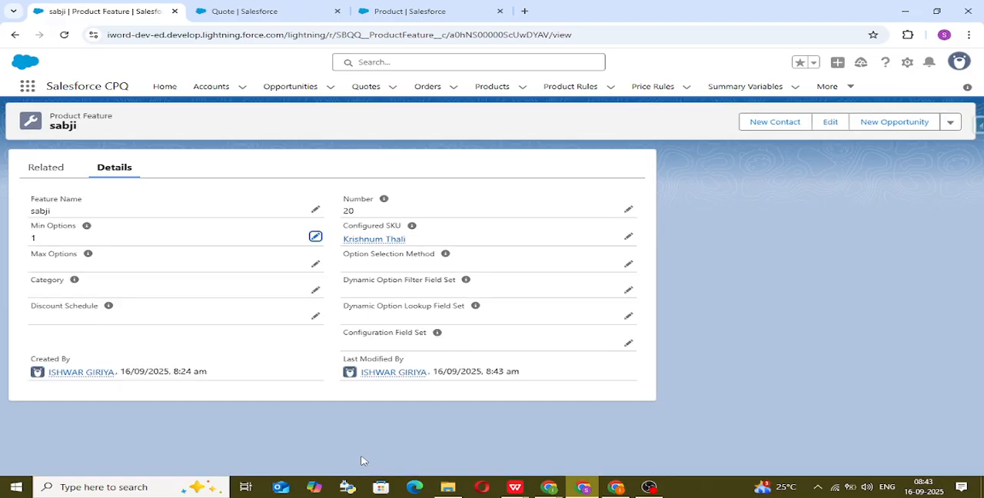
Step: Reload the quote page, reopen quote Q-00057 in the line editor and delete all of its lines
click(302, 5)
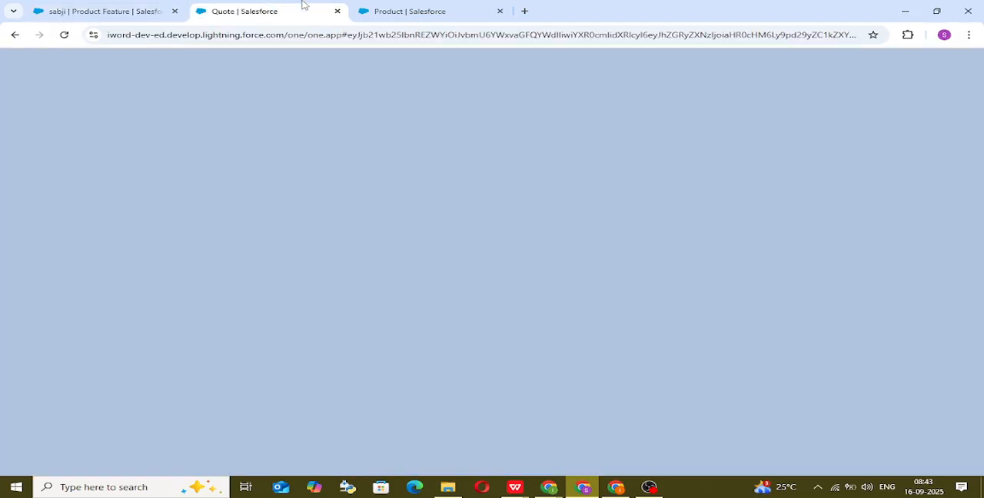
click(65, 35)
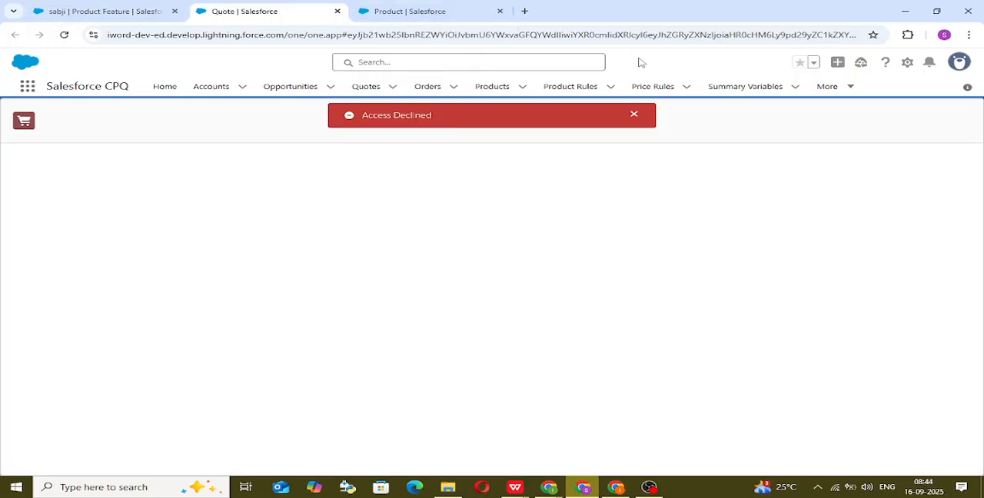
click(633, 116)
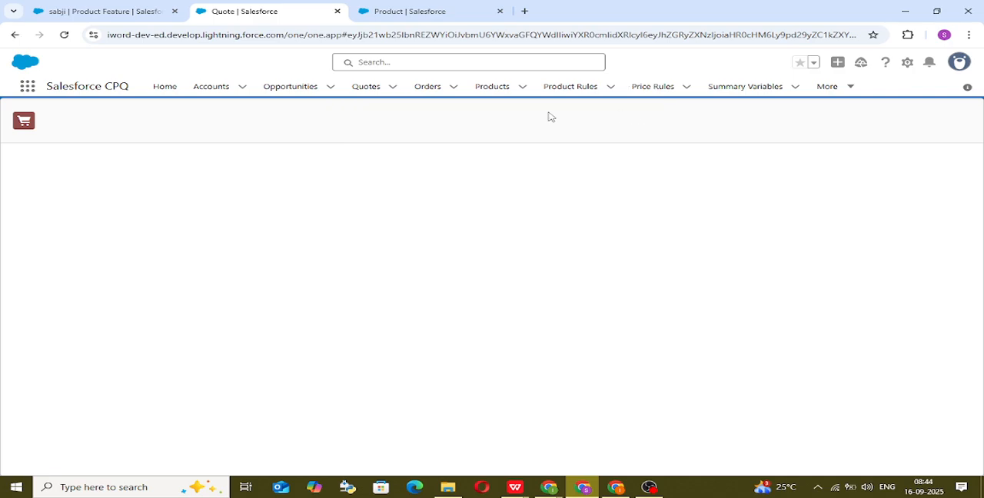
click(370, 85)
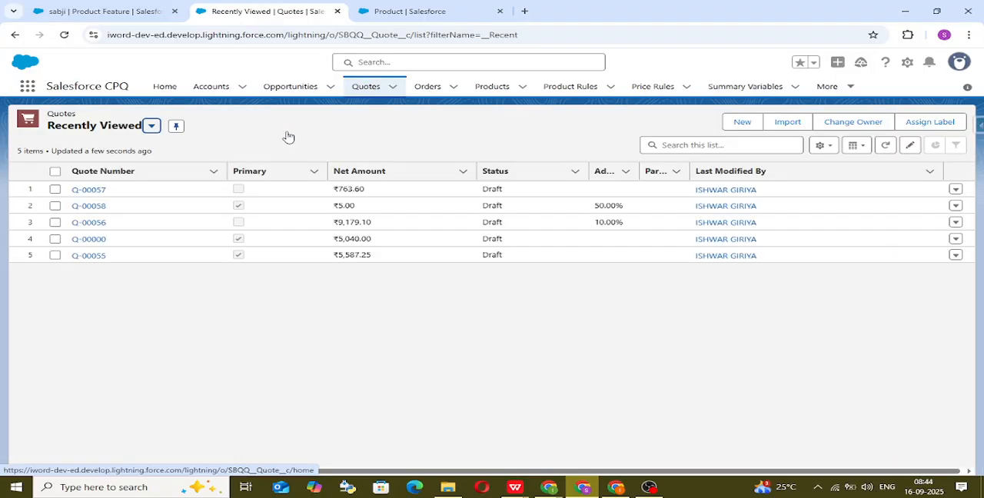
click(96, 190)
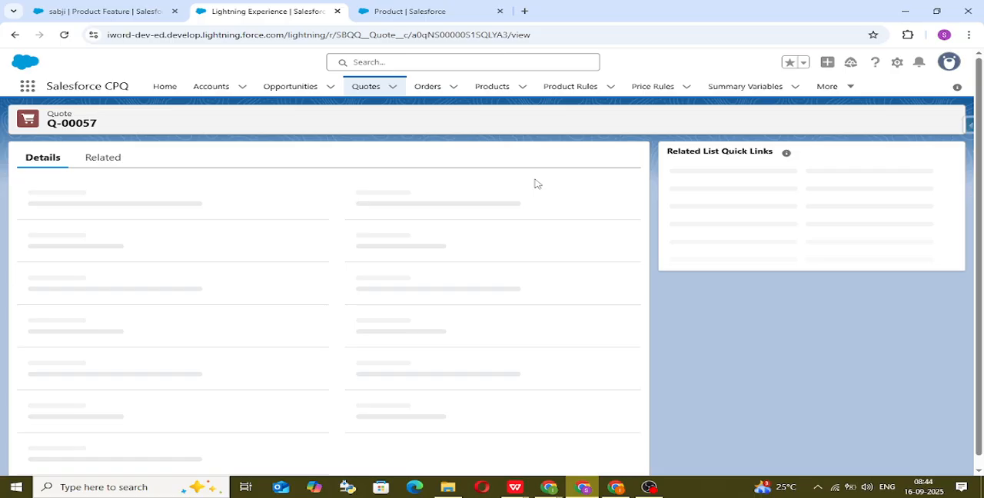
click(635, 121)
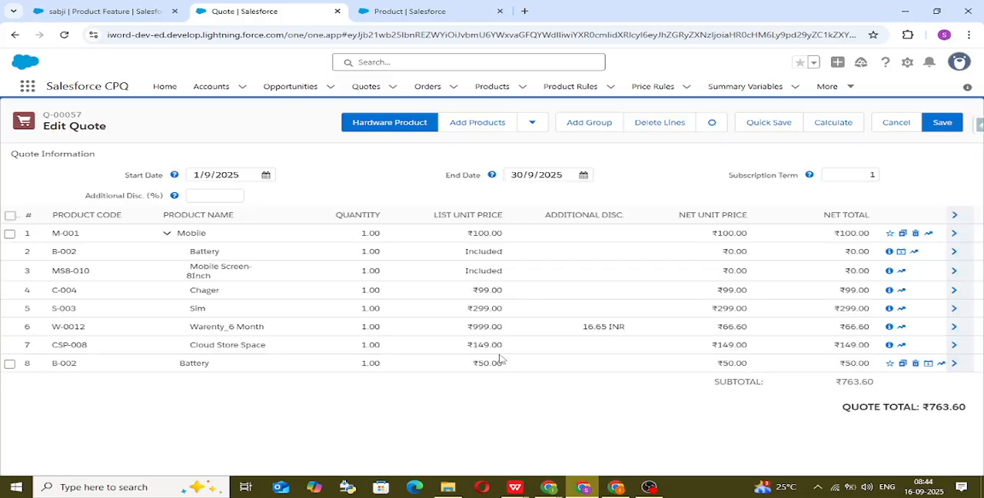
click(10, 215)
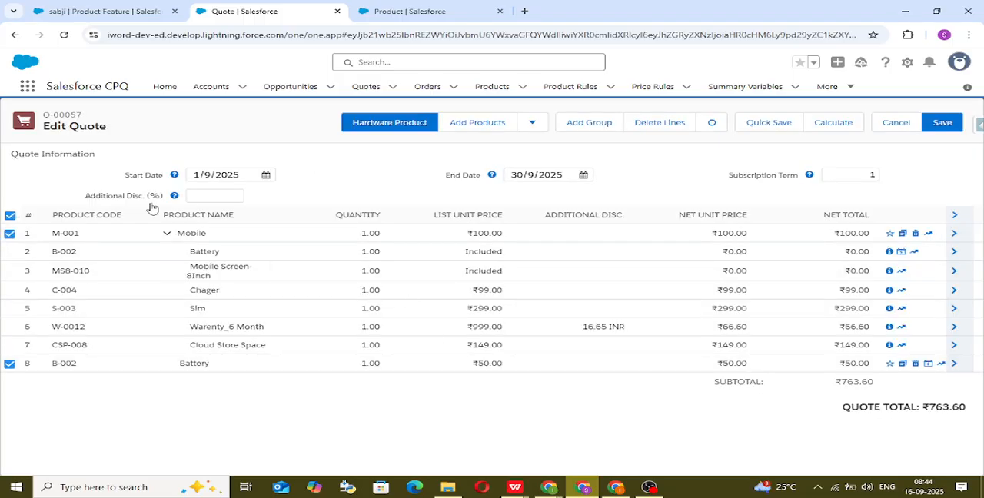
click(671, 123)
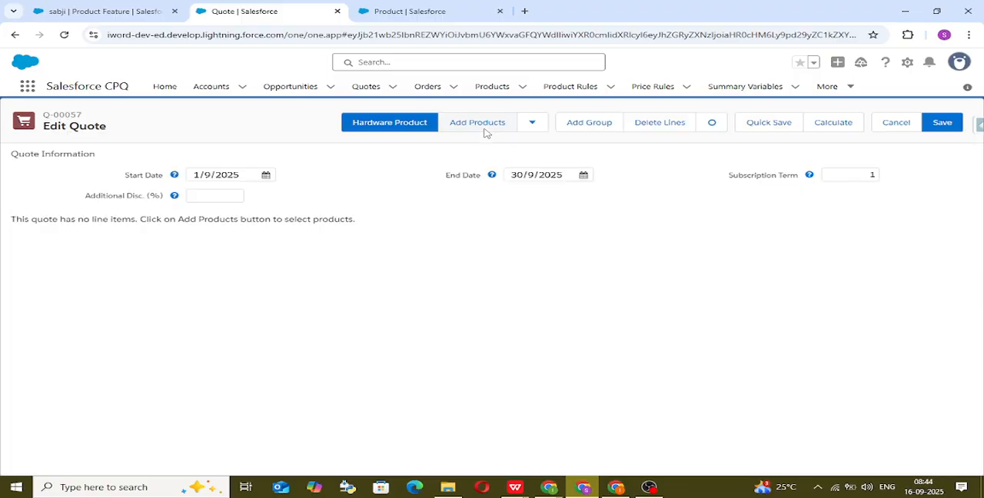
Step: Add products to quote Q-00057: search for "kt" and select Krishnum Thali to configure it
click(478, 124)
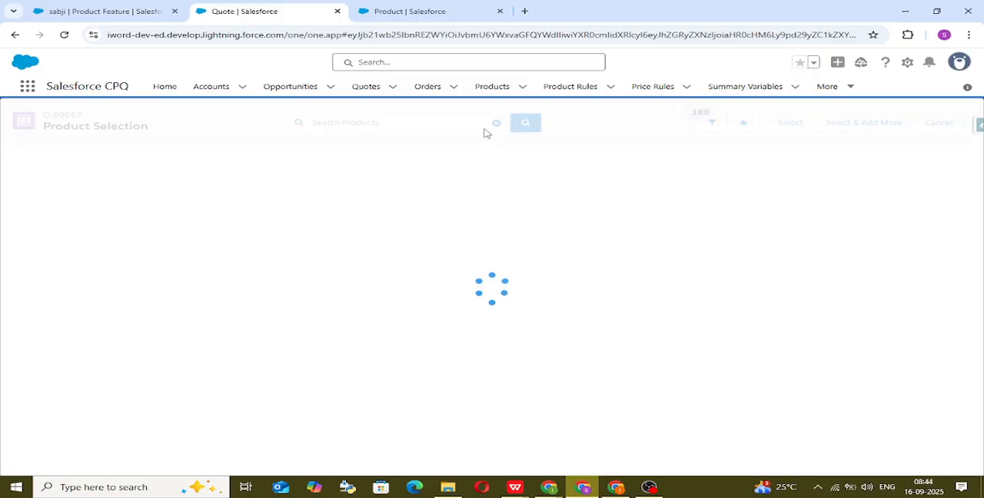
click(327, 129)
text(kt)
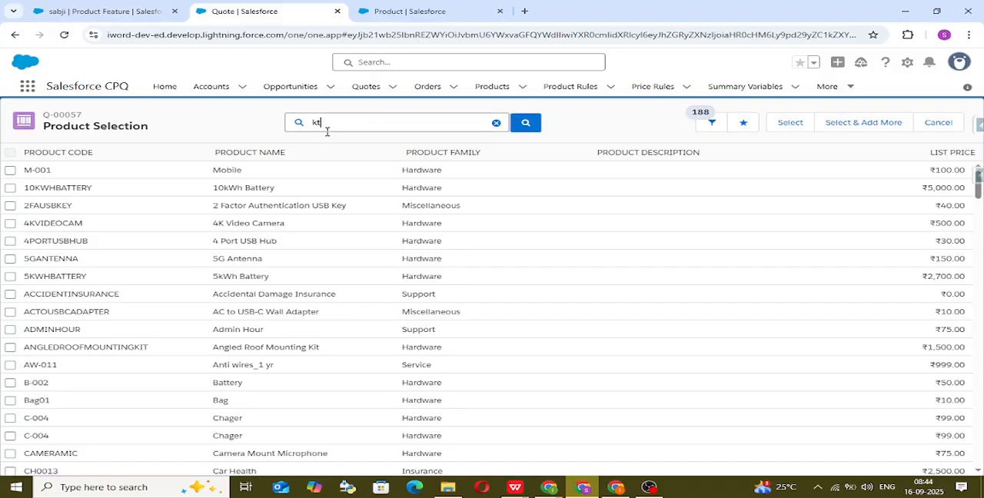
key(Return)
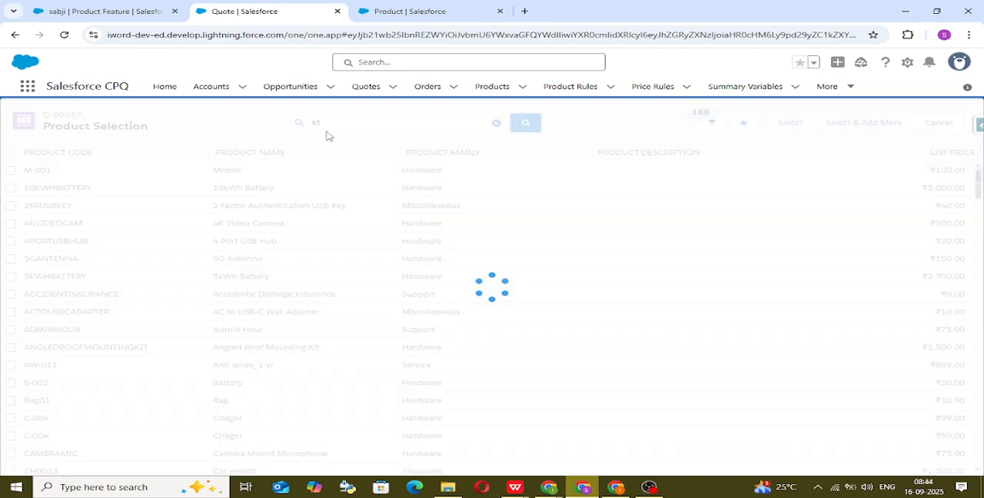
click(9, 171)
click(786, 121)
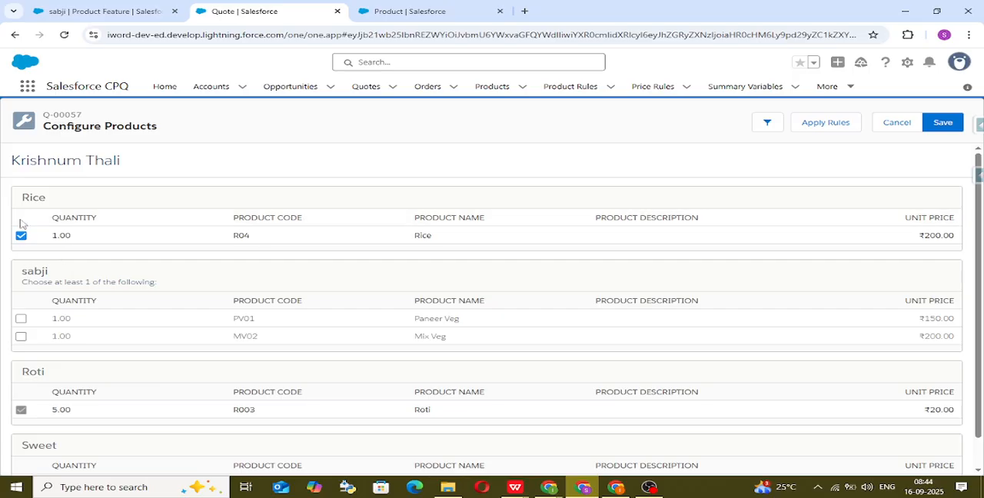
Step: Keep Rice selected, select Sweet, and try to save the Krishnum Thali configuration with no sabji option chosen
scroll(97, 395, down, 1)
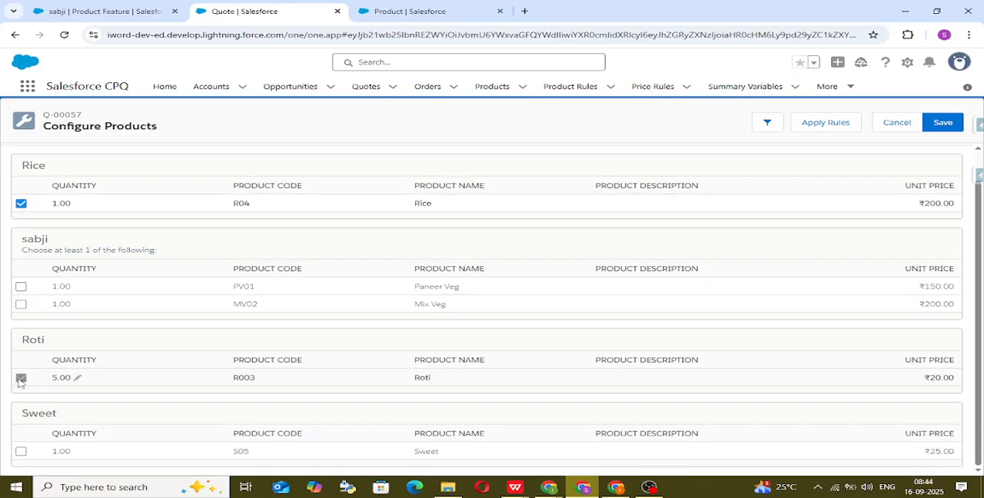
click(20, 204)
click(20, 204)
drag(22, 256, 157, 253)
click(199, 252)
click(21, 452)
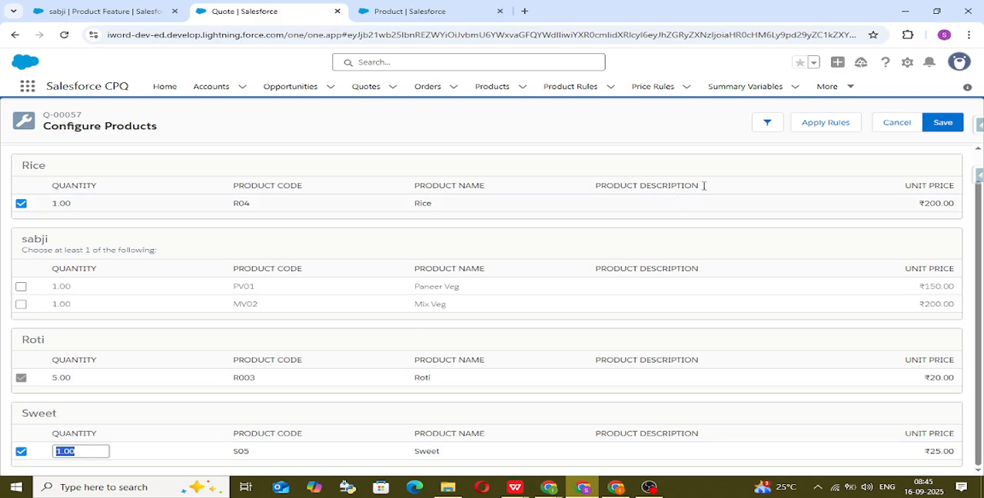
click(945, 125)
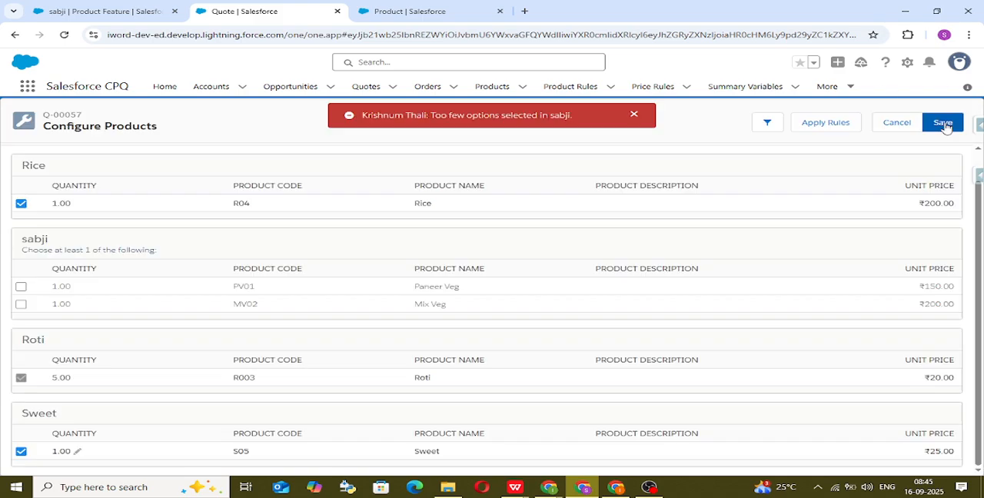
Step: Select Paneer Veg in the sabji feature and save the Krishnum Thali configuration to the quote
drag(366, 118, 582, 115)
click(582, 115)
click(21, 287)
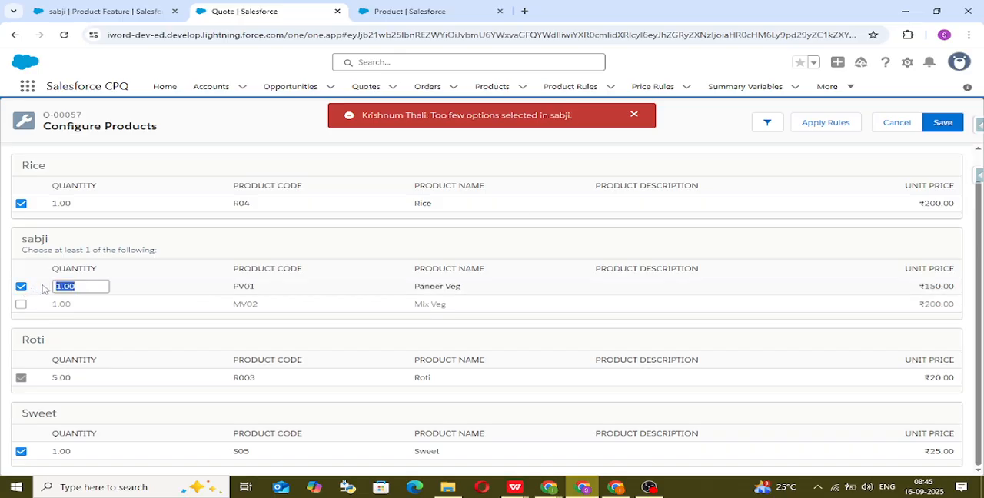
click(644, 205)
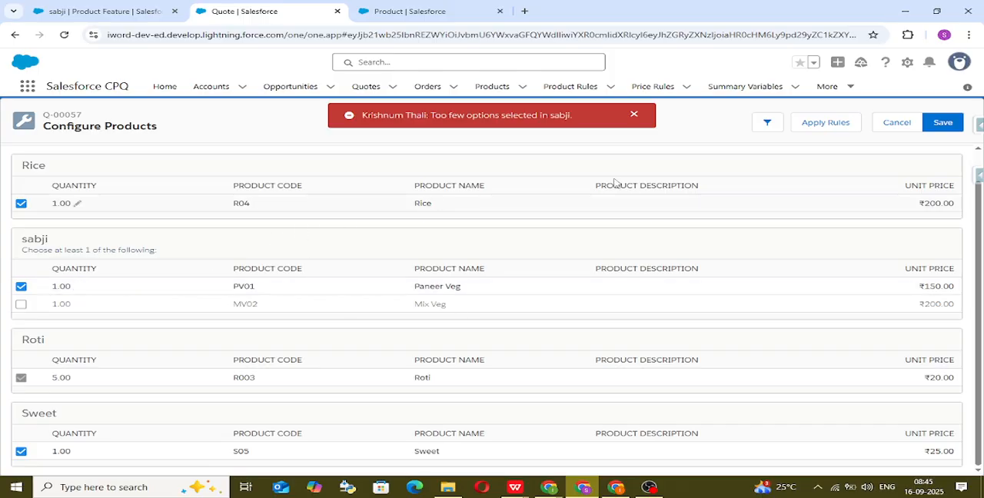
click(942, 125)
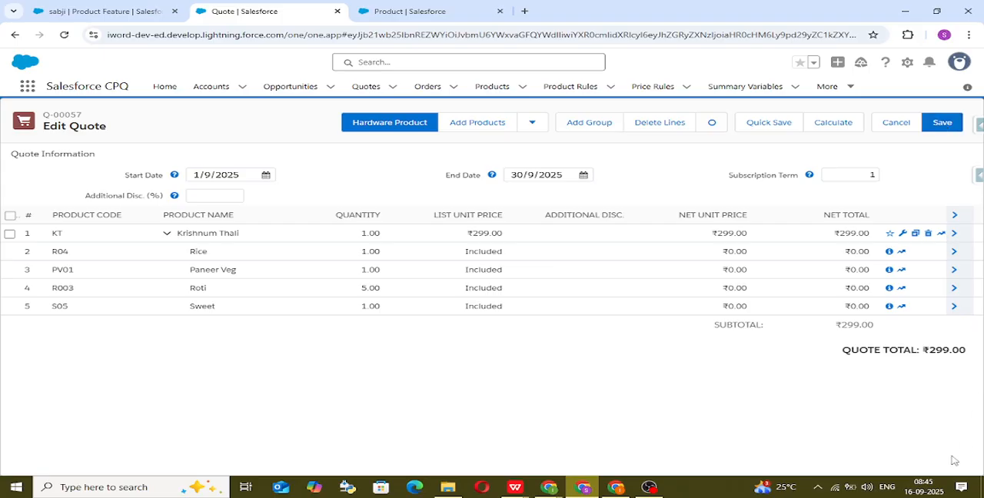
mouse_move(551, 493)
click(501, 450)
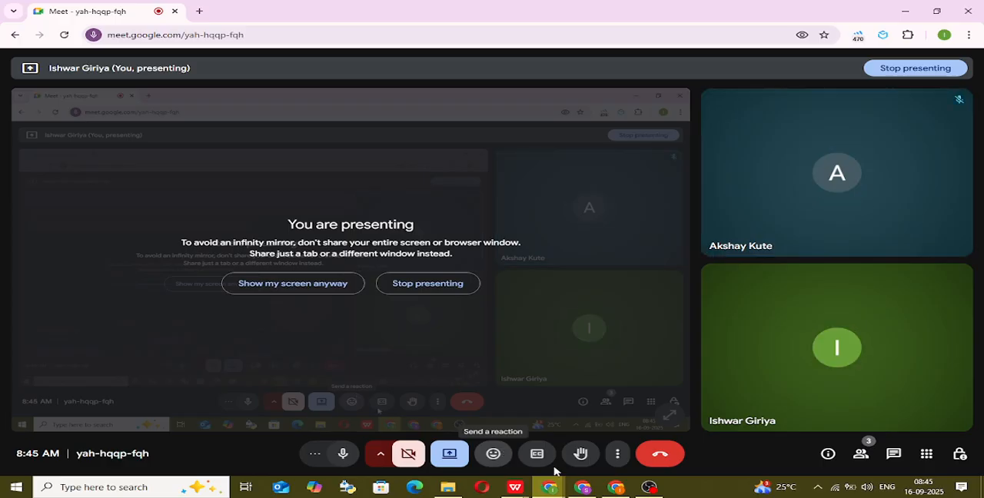
click(582, 426)
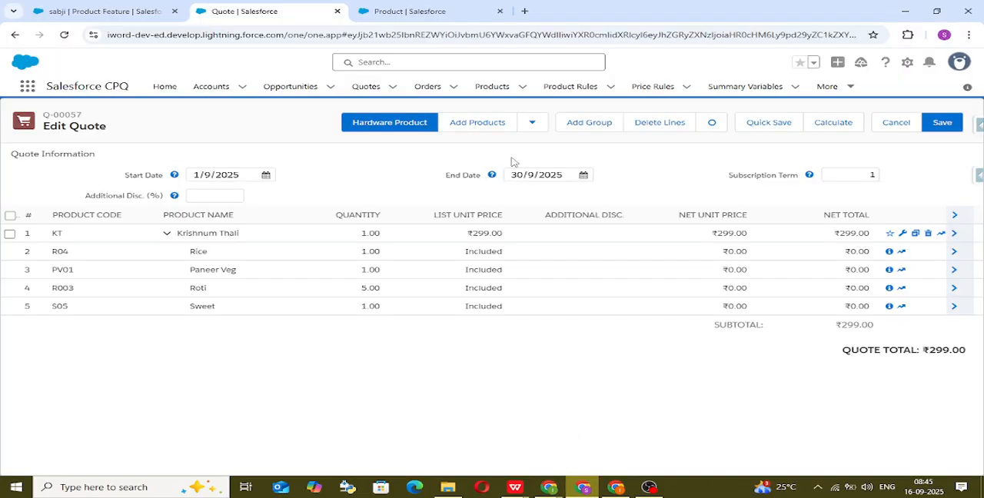
Step: Go from the sabji feature record to the Krishnum Thali product and open its Paneer Veg option
click(142, 11)
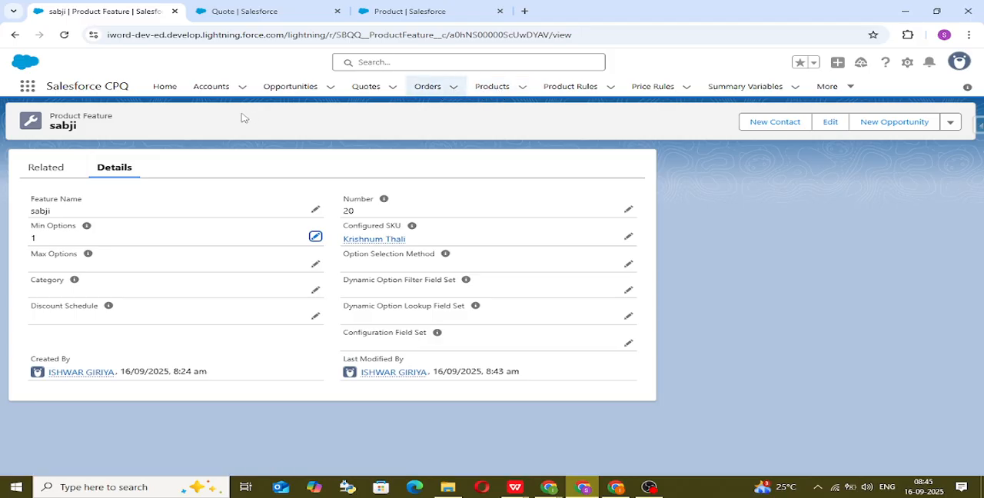
click(386, 238)
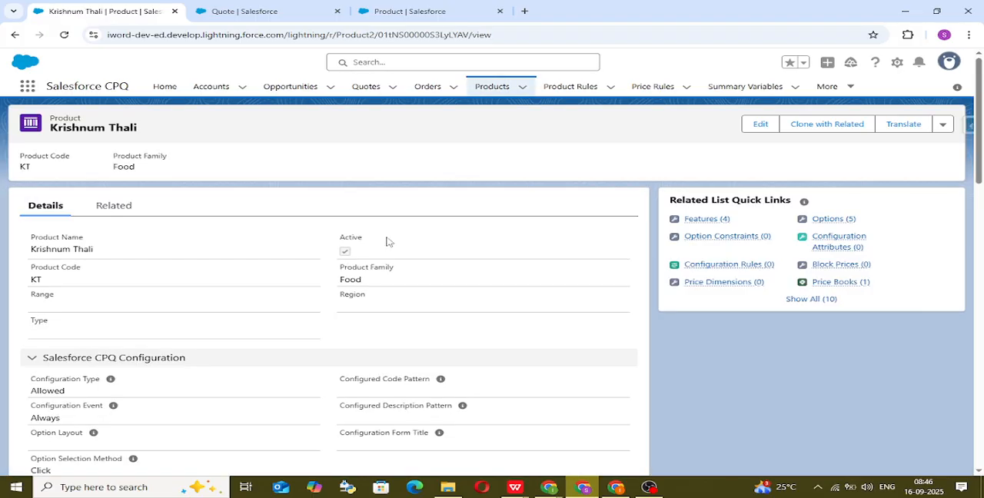
click(125, 204)
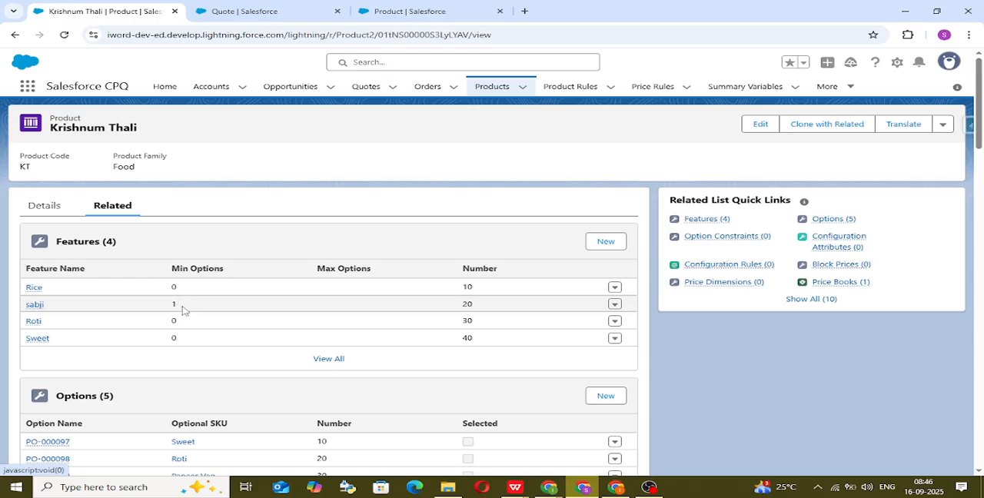
scroll(205, 308, down, 3)
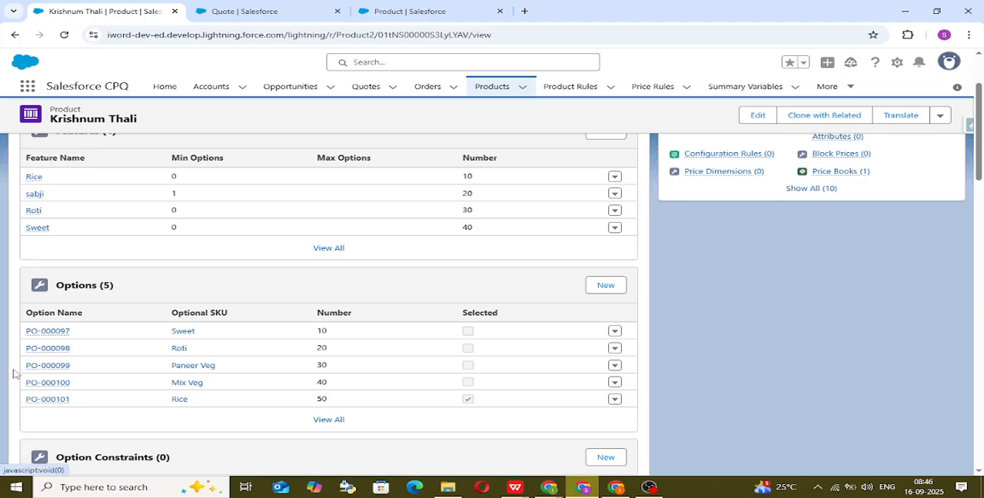
mouse_move(67, 387)
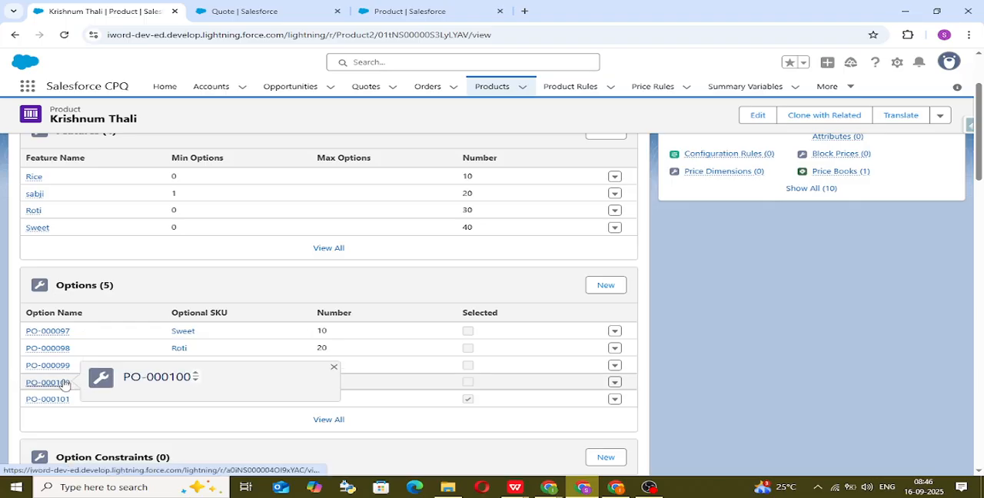
click(64, 368)
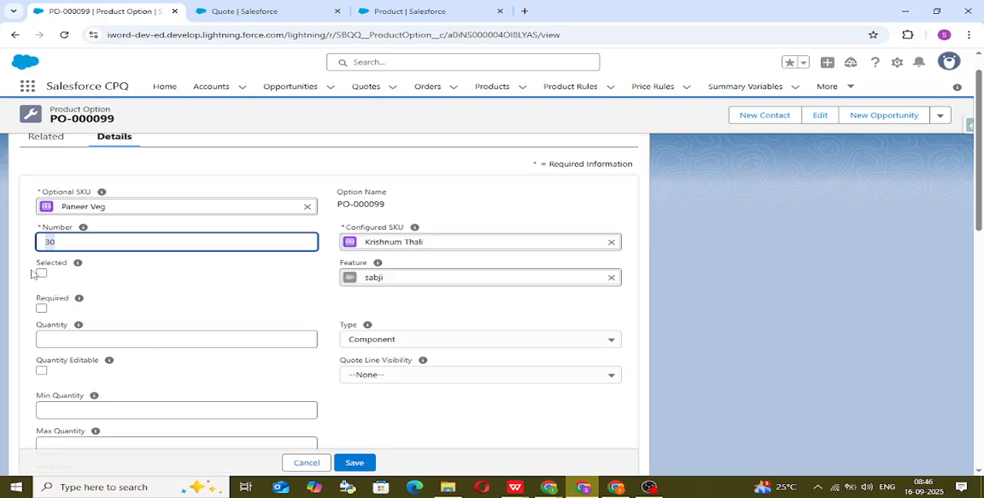
Step: Mark the Paneer Veg option as Selected, keep its Type as Component and save the option
click(41, 273)
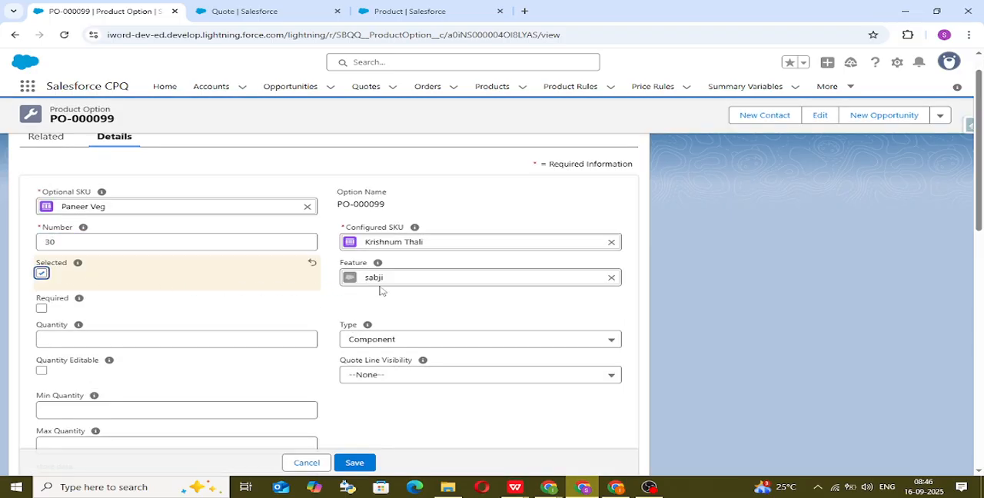
click(496, 347)
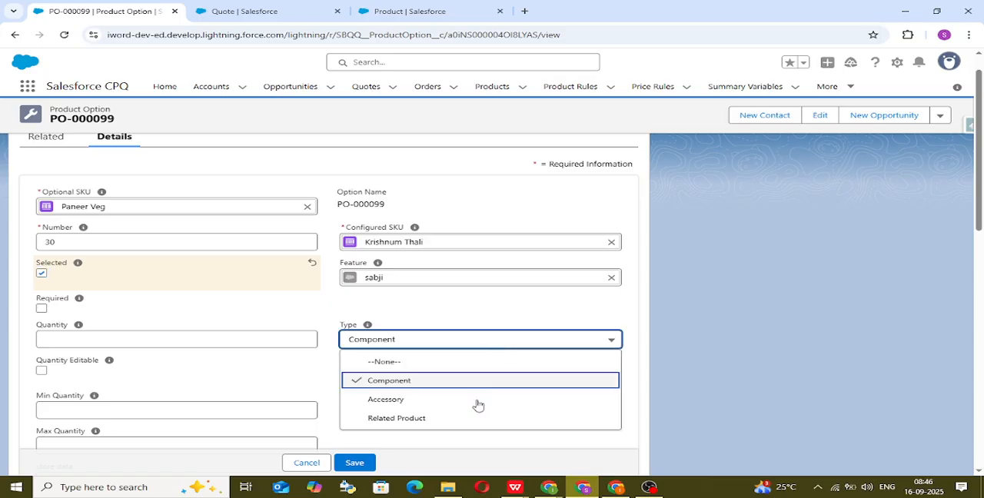
scroll(167, 207, up, 1)
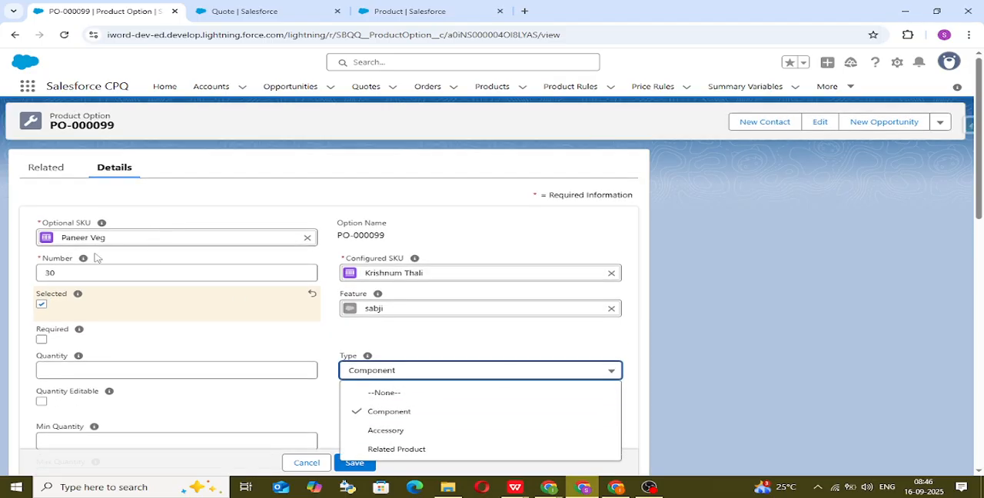
click(509, 348)
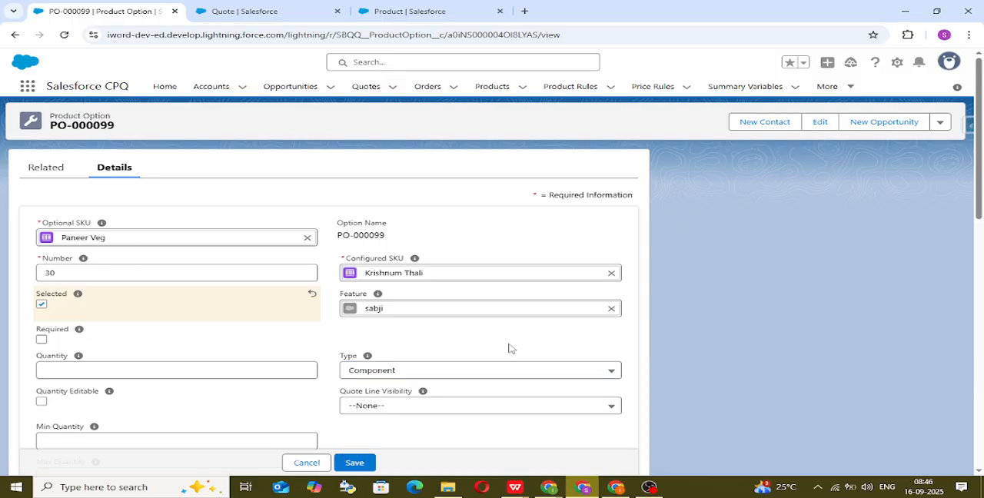
click(516, 373)
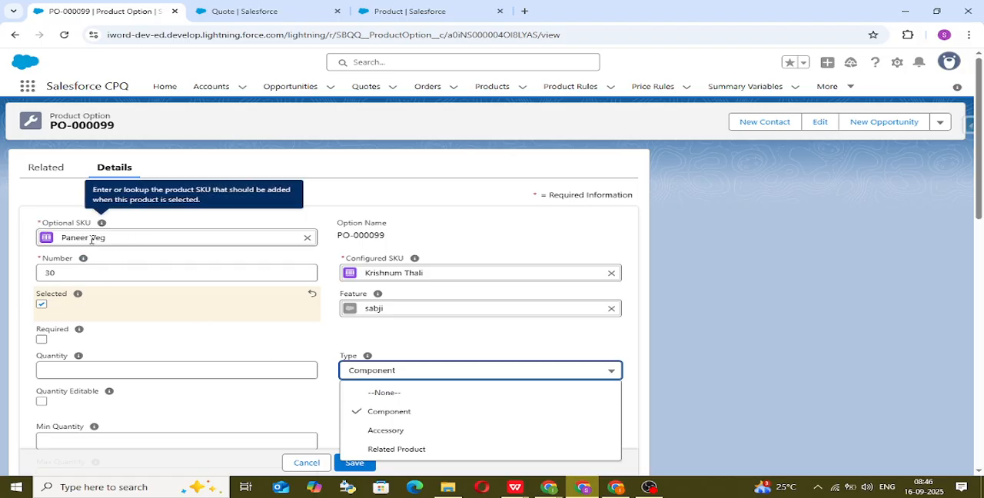
click(388, 415)
click(358, 464)
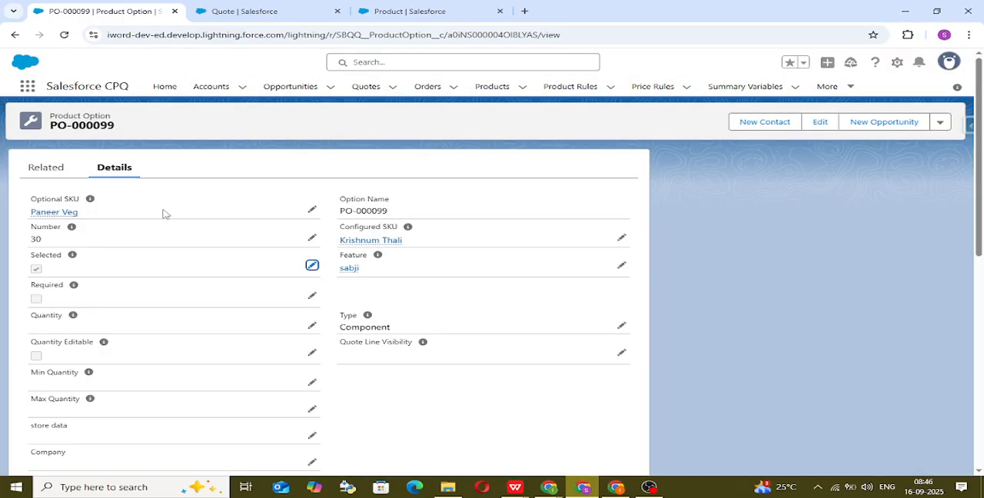
mouse_move(53, 211)
click(70, 215)
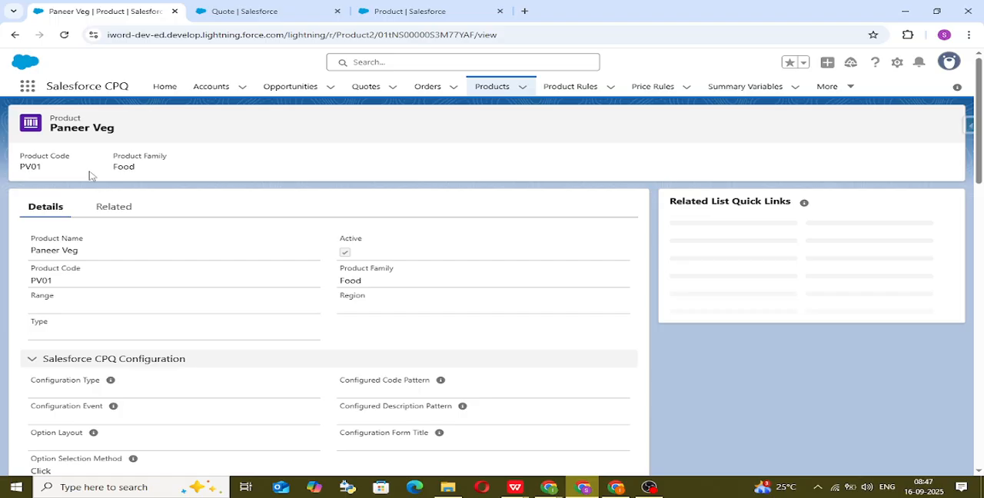
click(16, 35)
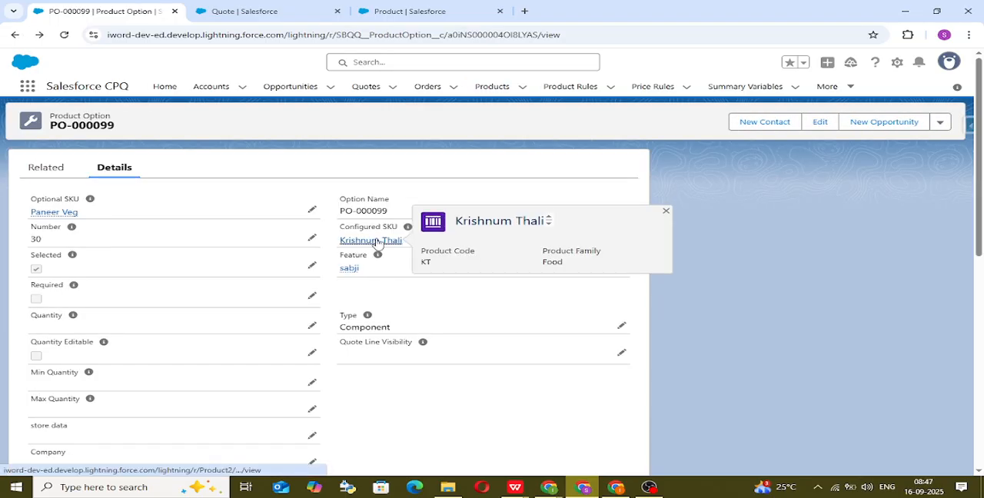
Step: Return to the Krishnum Thali product's related lists and open its Mix Veg option
click(376, 240)
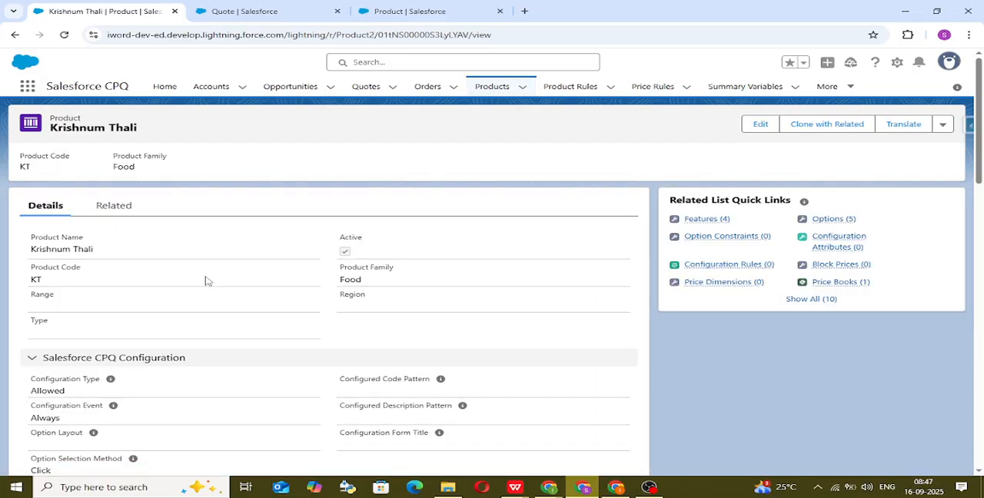
click(116, 206)
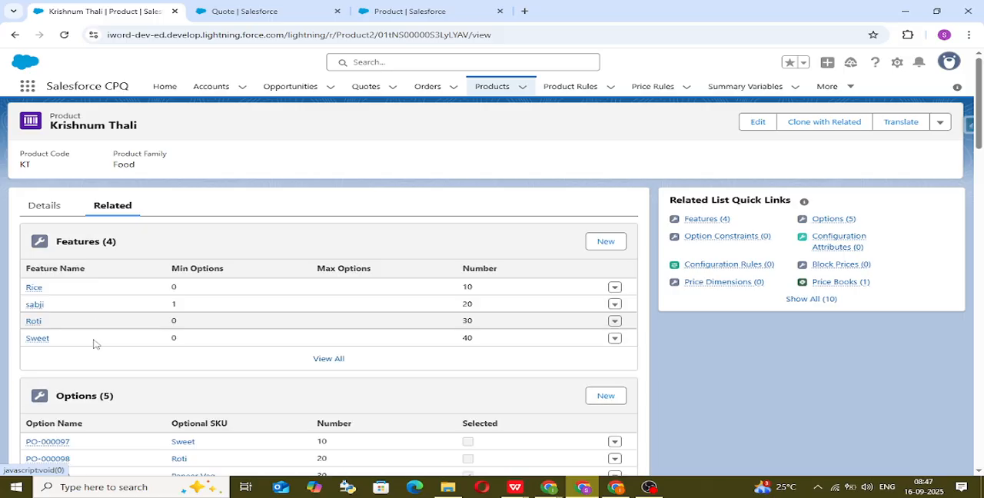
scroll(88, 384, down, 2)
click(59, 332)
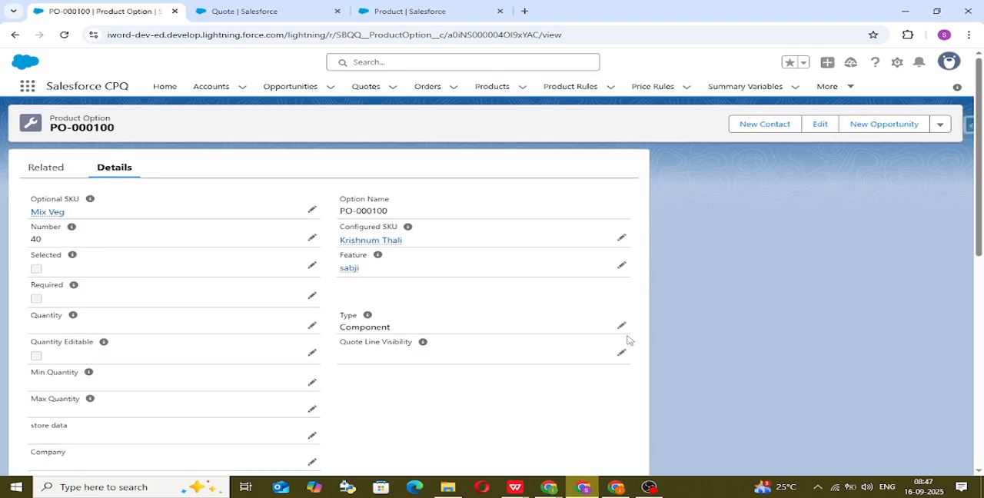
Step: Set the Mix Veg option's Type to Accessory and save the option
click(622, 327)
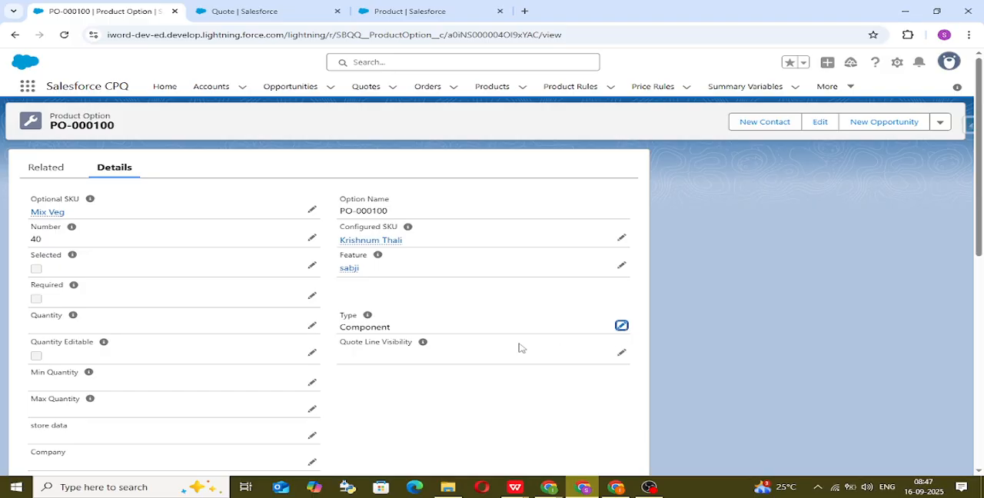
click(441, 343)
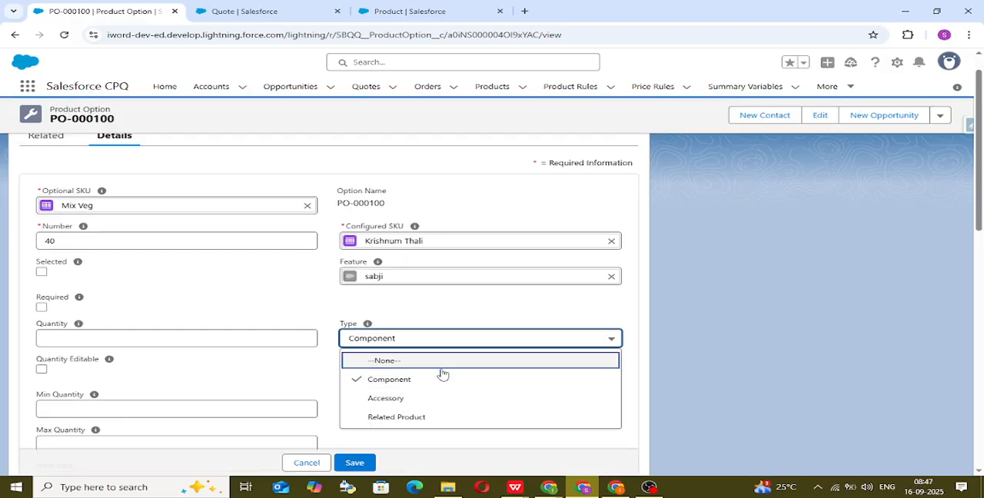
click(447, 398)
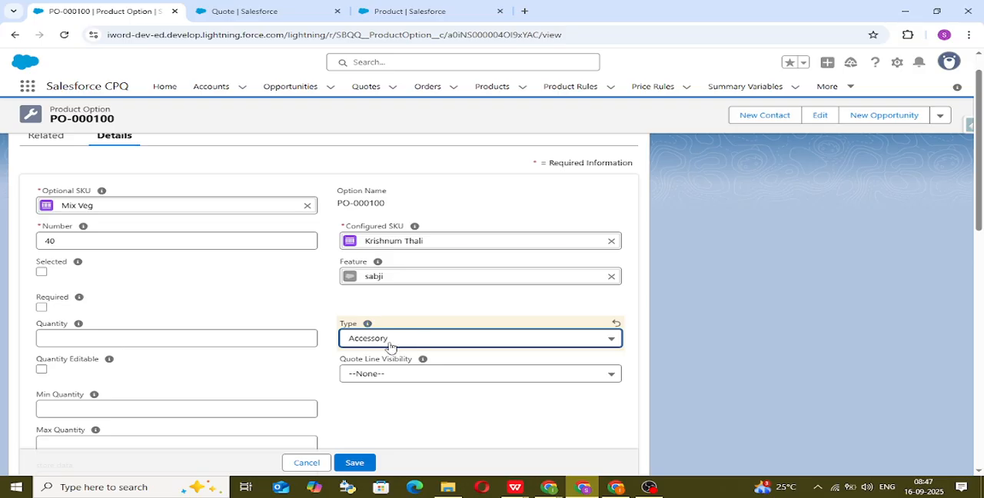
click(367, 466)
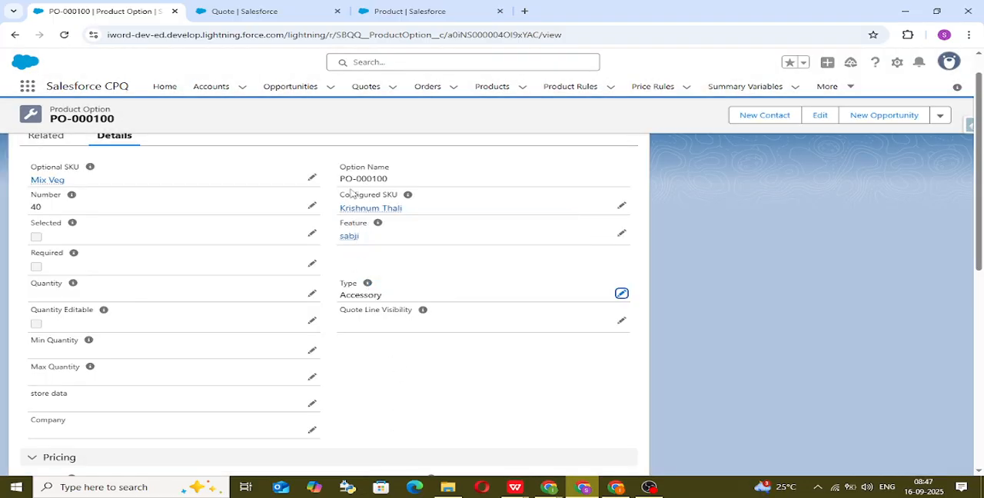
scroll(369, 285, up, 1)
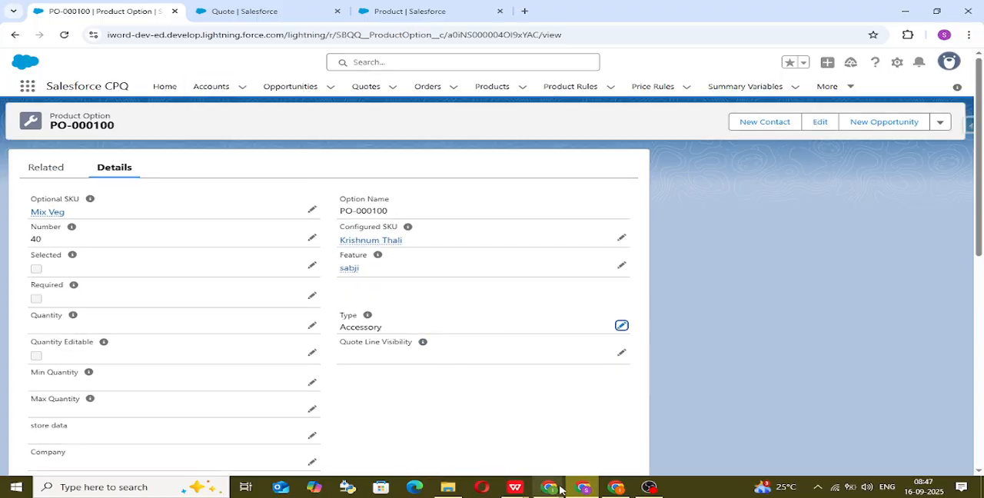
mouse_move(555, 475)
click(514, 444)
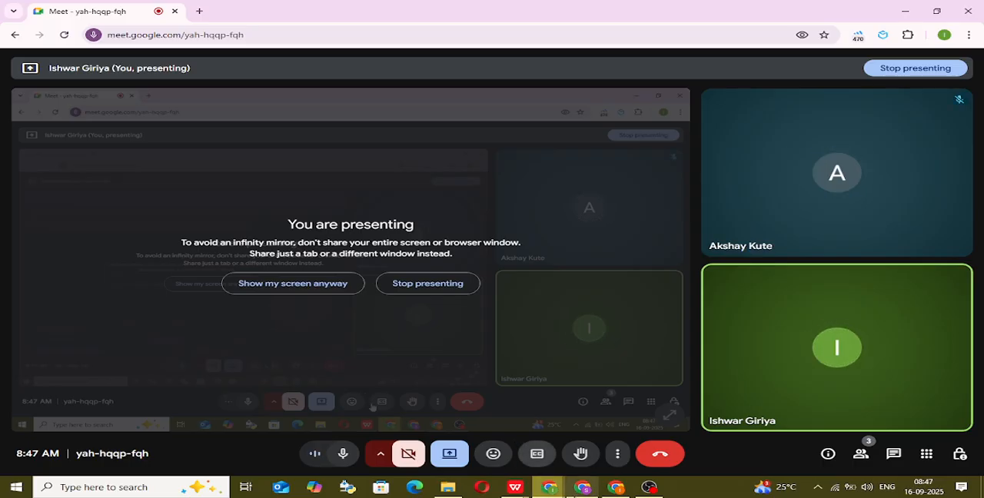
Step: Switch from Google Meet to the Salesforce quote editor, set the display density to Comfy and refresh the page
mouse_move(583, 486)
click(584, 435)
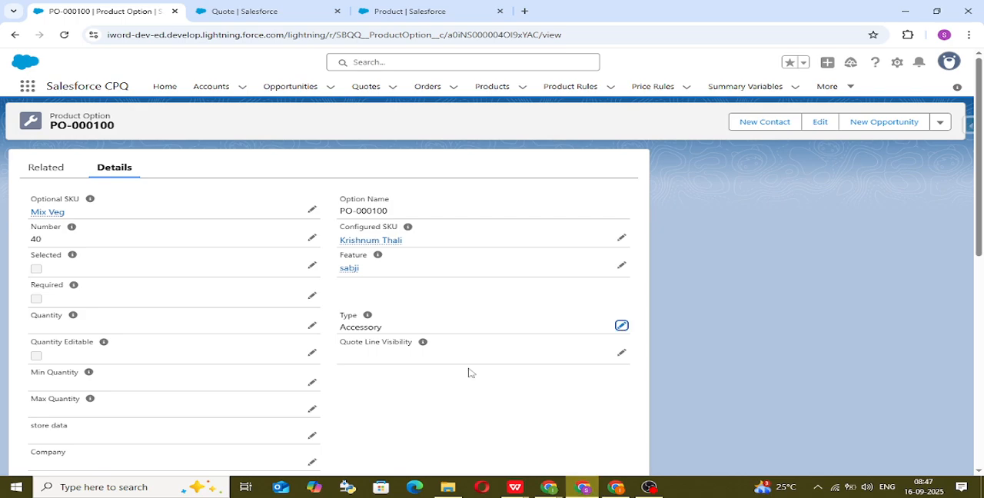
mouse_move(367, 317)
click(241, 13)
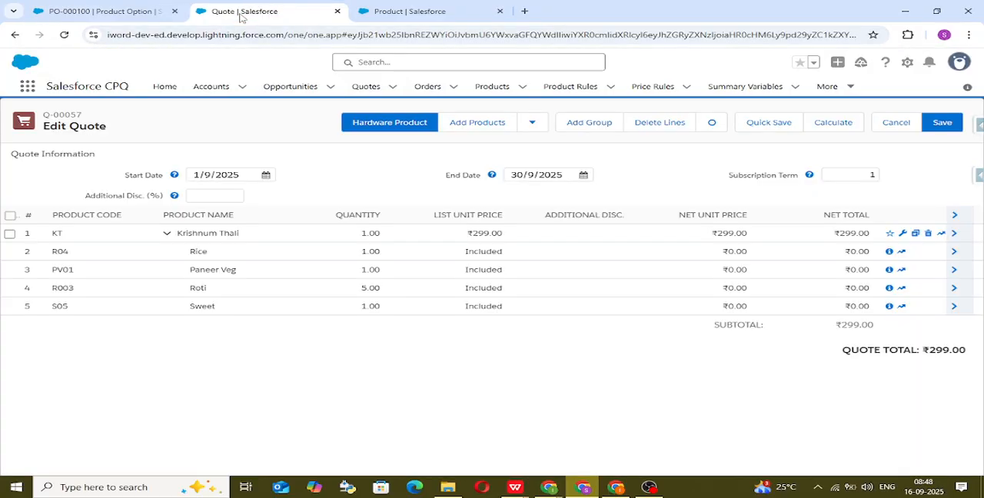
click(965, 66)
click(769, 160)
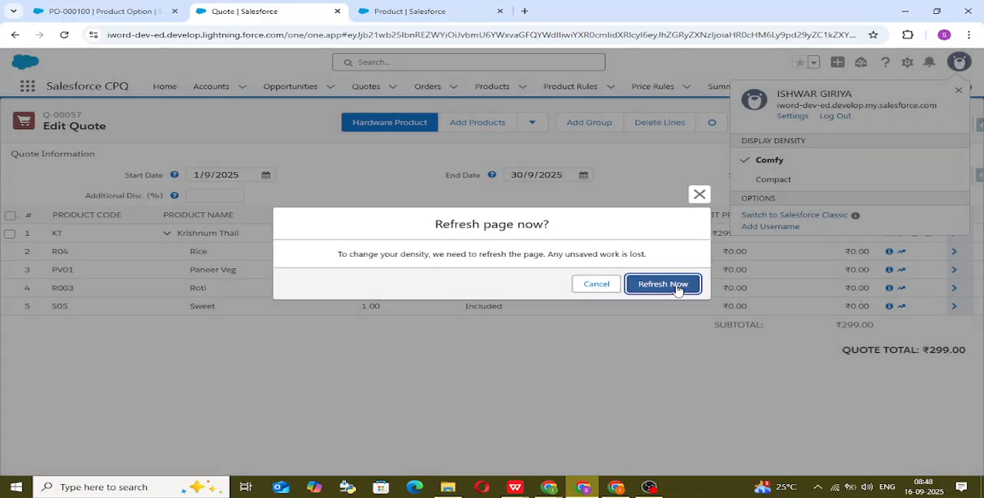
click(663, 283)
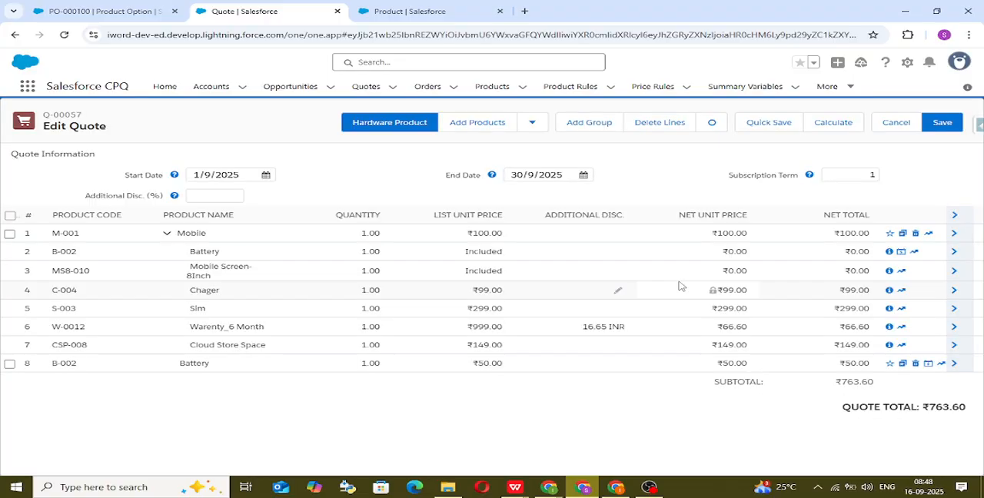
Step: Delete all existing lines from quote Q-00057 and open its product selection
click(10, 216)
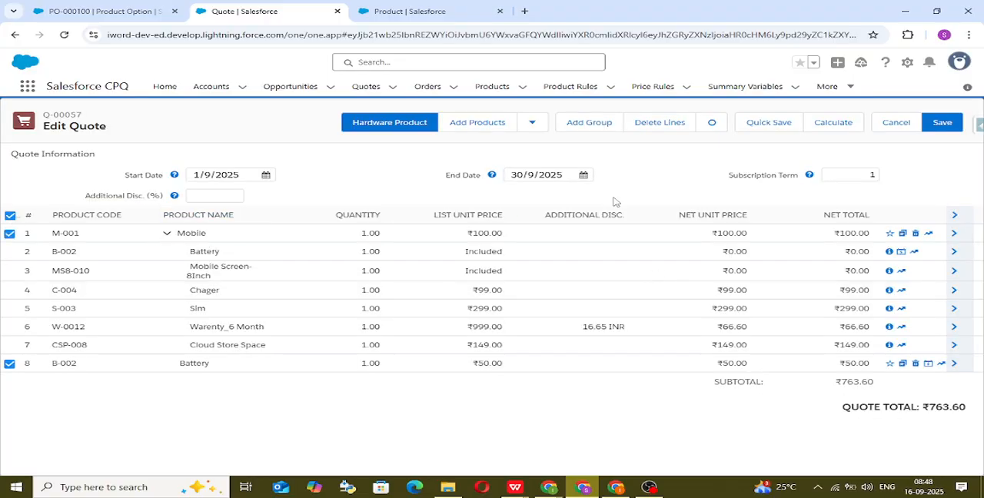
click(635, 127)
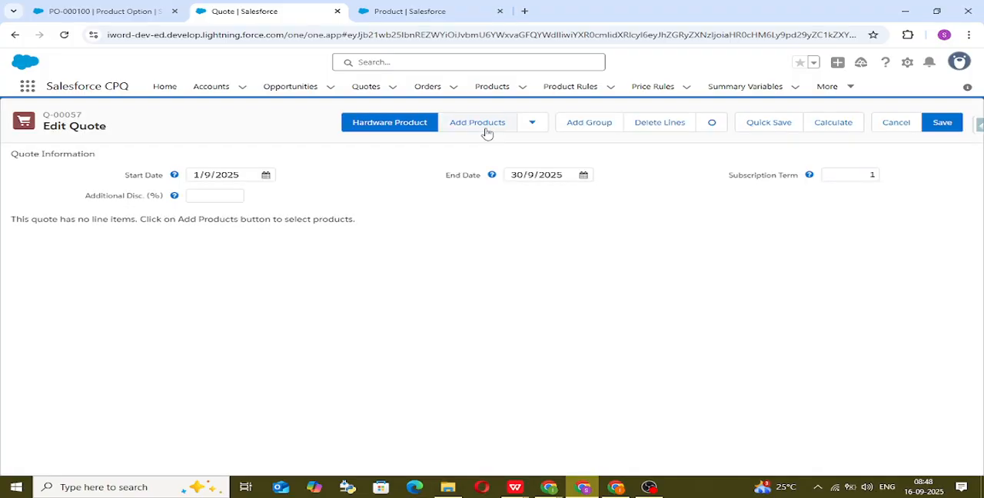
click(486, 129)
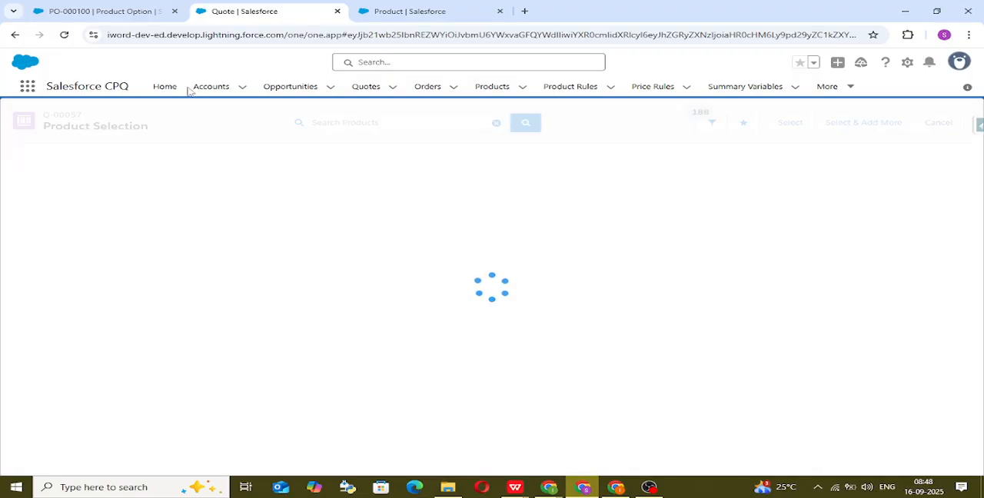
Step: Search the products for "kt", choose Krishnum Thali and add it to the quote for configuration
click(419, 125)
text(kt)
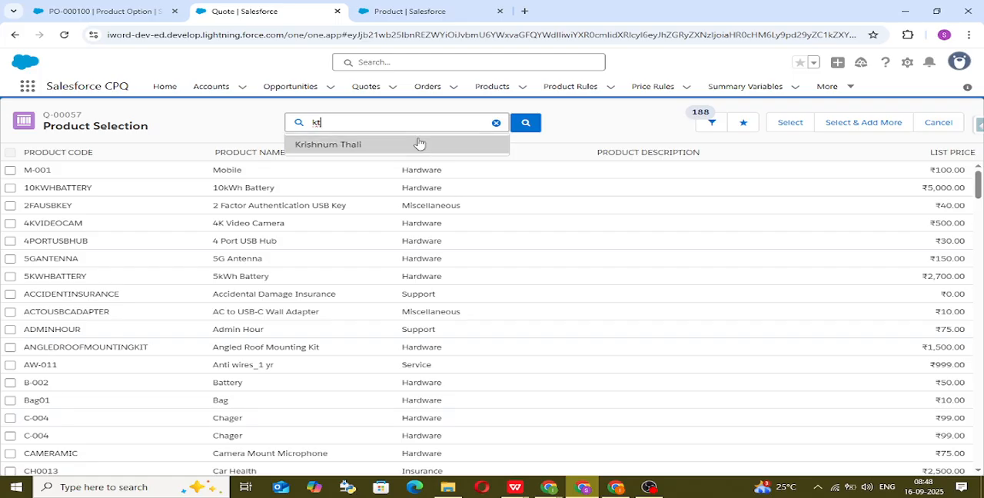
click(417, 144)
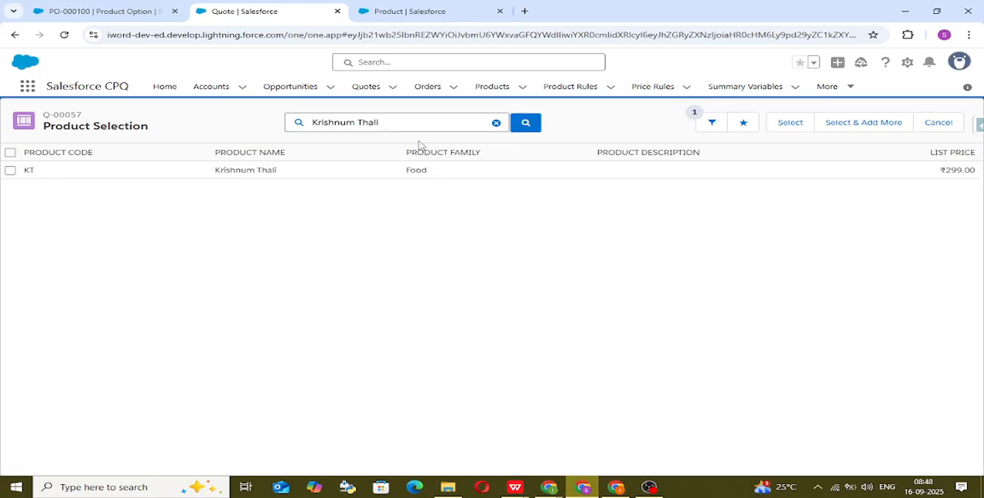
click(10, 170)
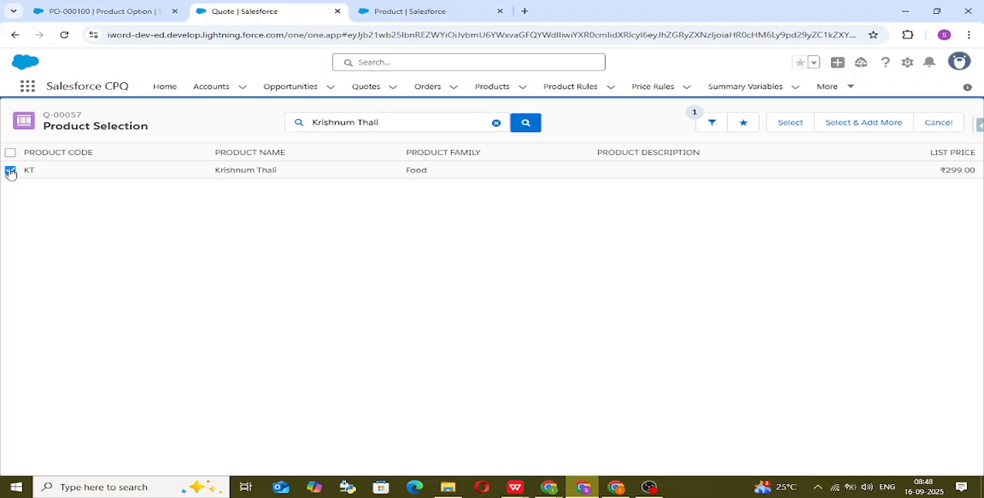
click(798, 123)
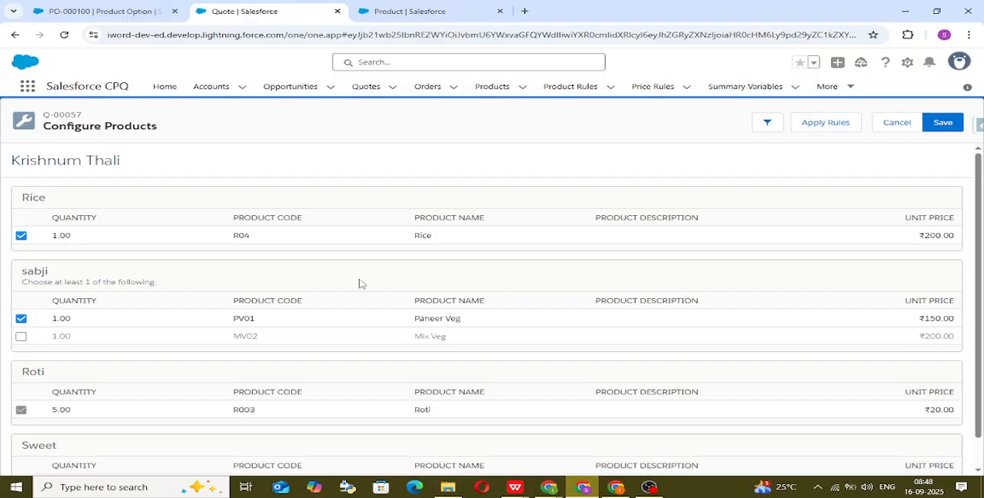
Step: Include the Mix Veg and Sweet options in the Krishnum Thali bundle, saving the configuration and the quote
scroll(31, 258, down, 1)
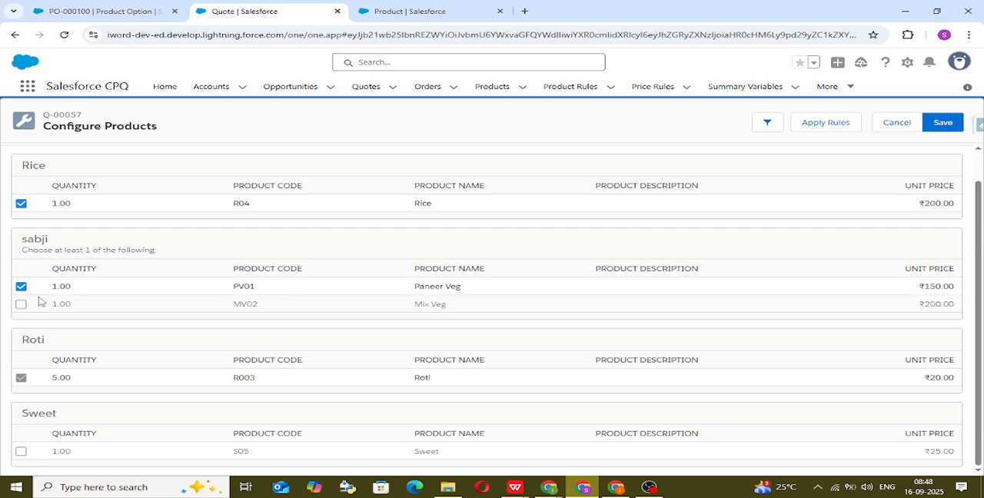
click(20, 303)
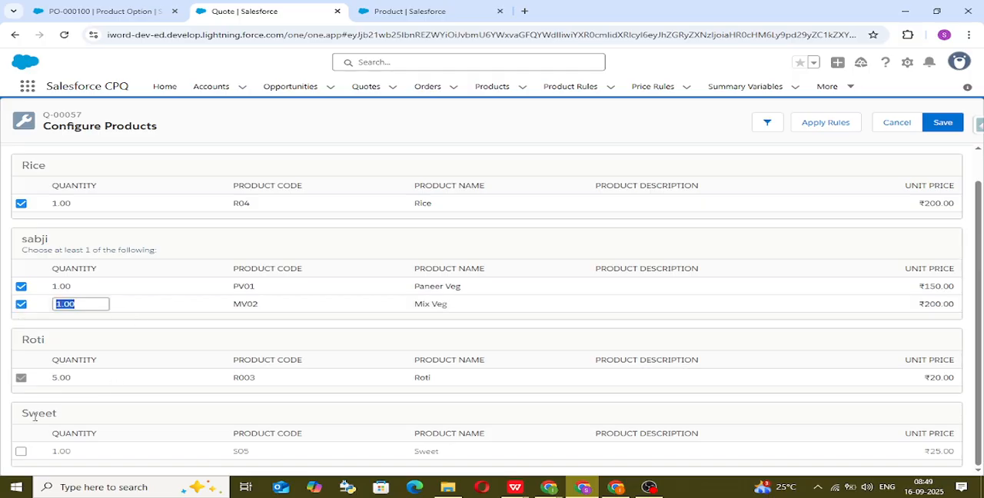
click(22, 454)
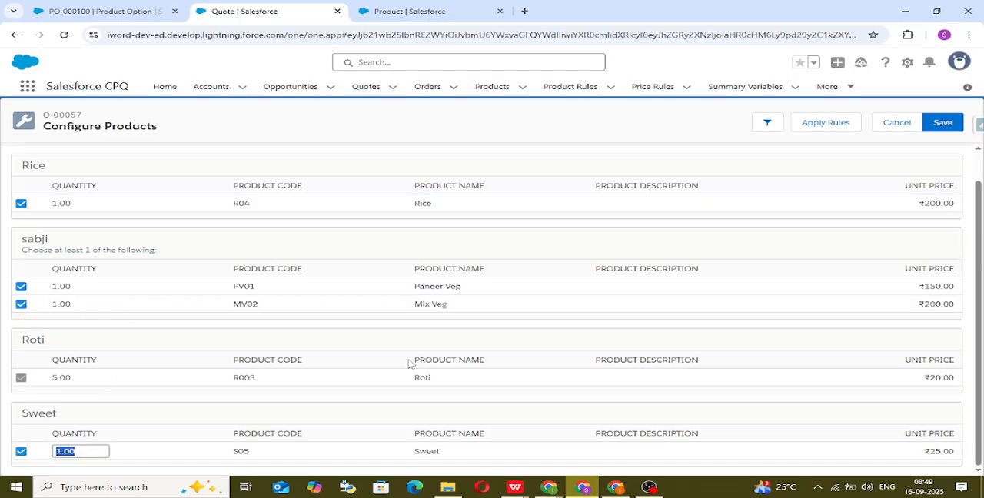
click(943, 122)
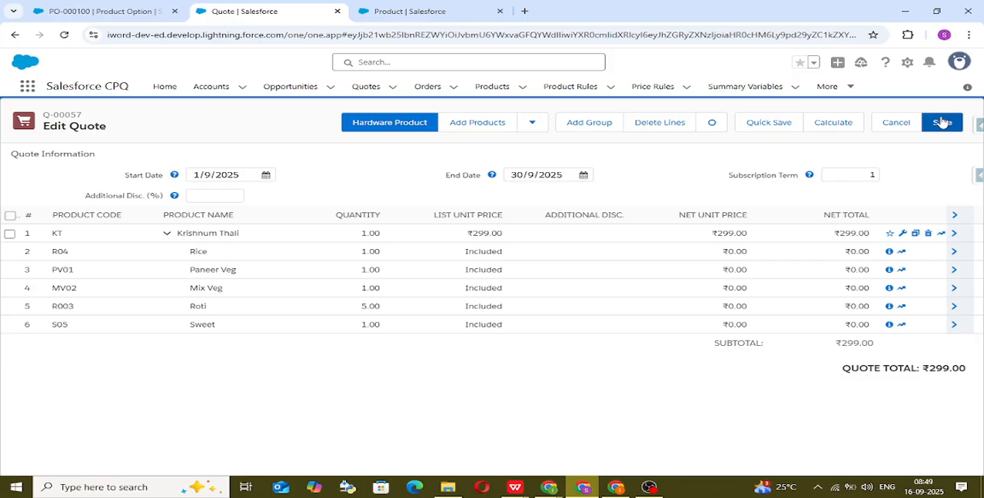
click(942, 122)
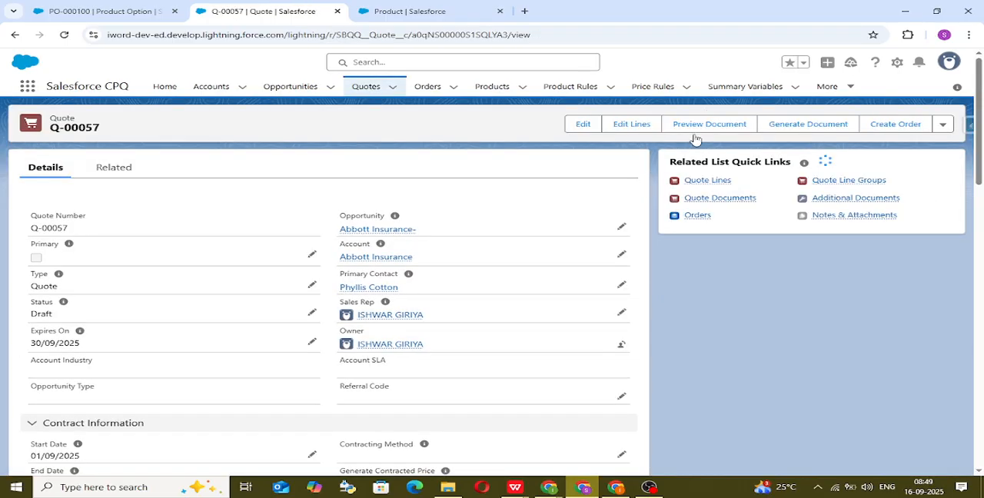
Step: Preview the quote document with the Training Sample template and the Default paper size, and look through it
click(704, 125)
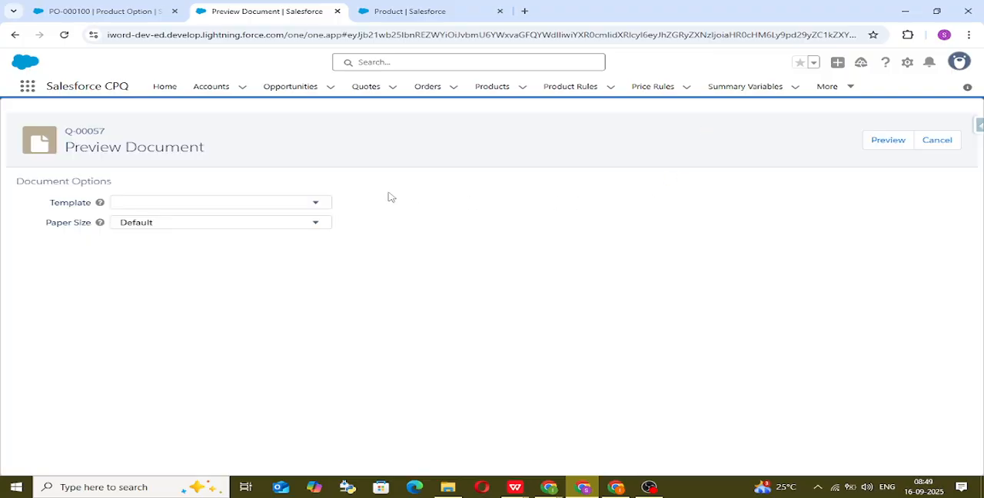
click(322, 202)
click(263, 243)
click(888, 141)
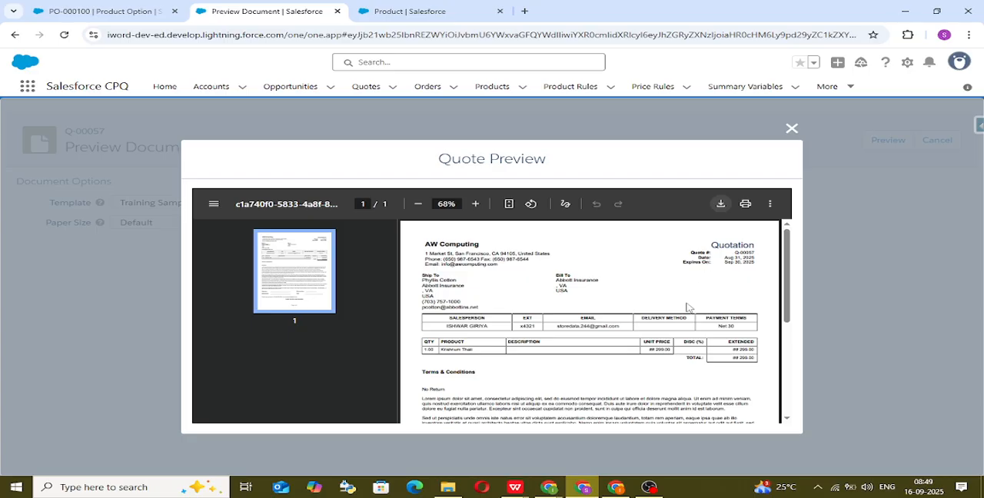
scroll(662, 340, down, 5)
scroll(663, 340, up, 5)
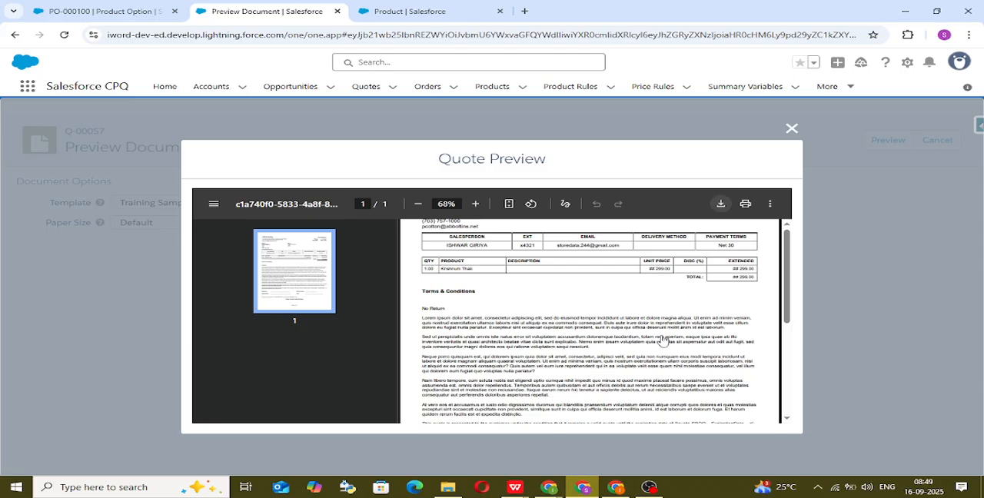
Step: Download the previewed quote as a PDF to the Downloads folder, retrying the save
click(719, 206)
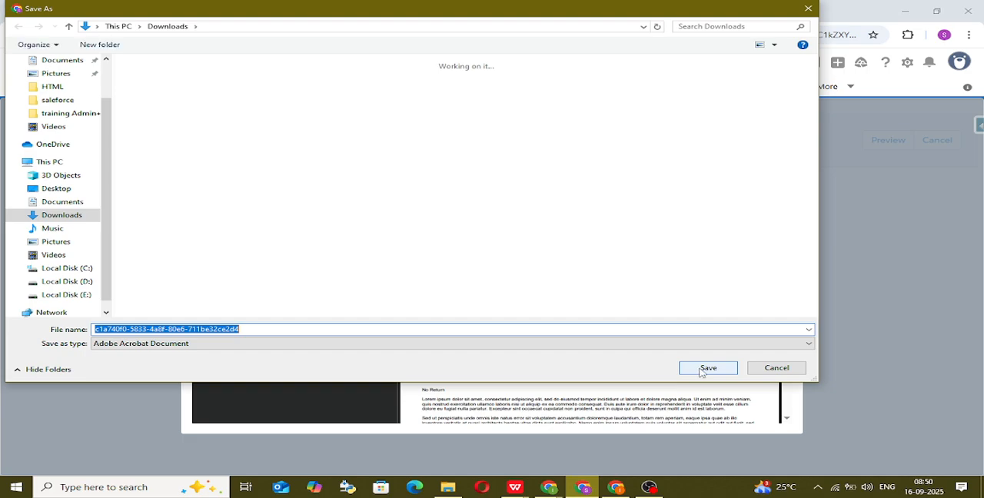
click(702, 372)
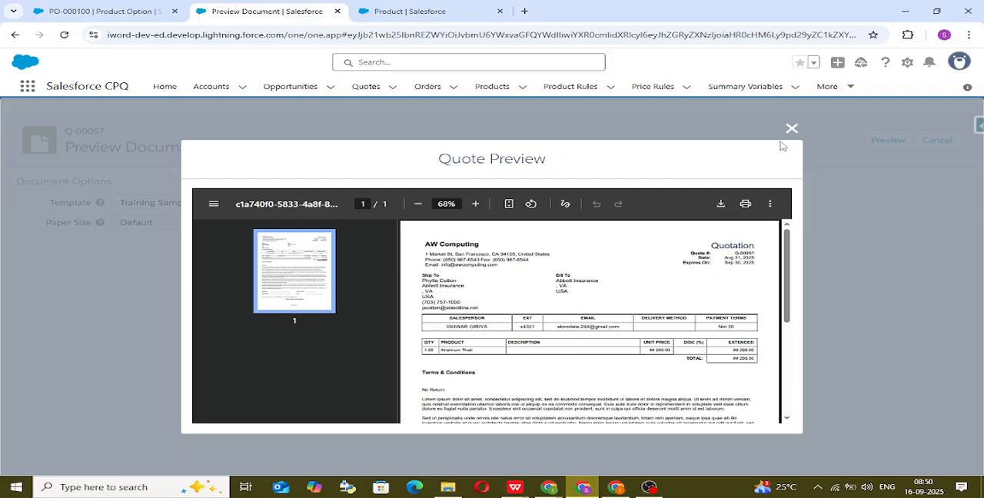
click(720, 204)
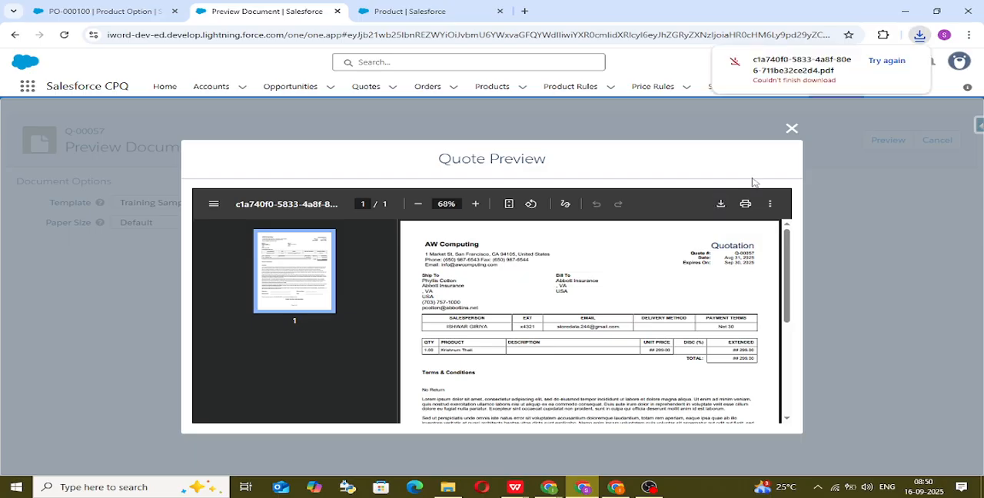
click(725, 206)
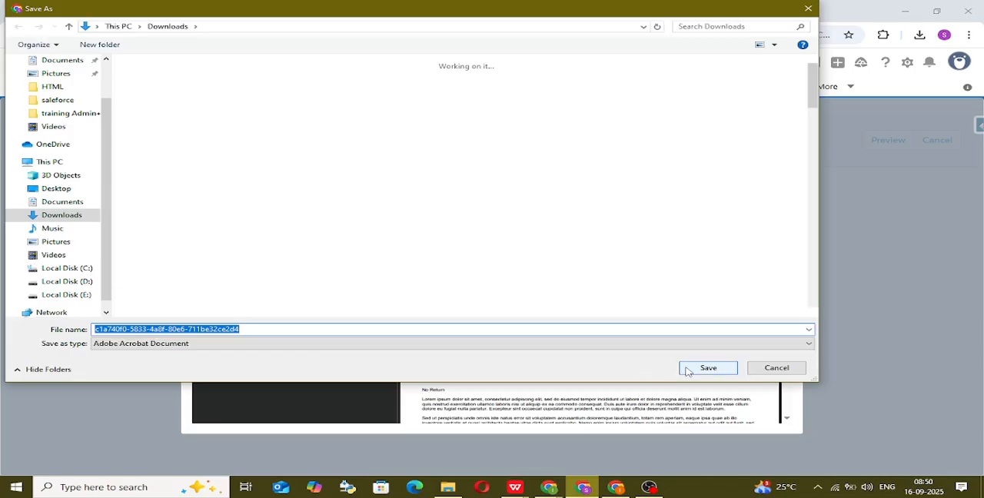
click(708, 368)
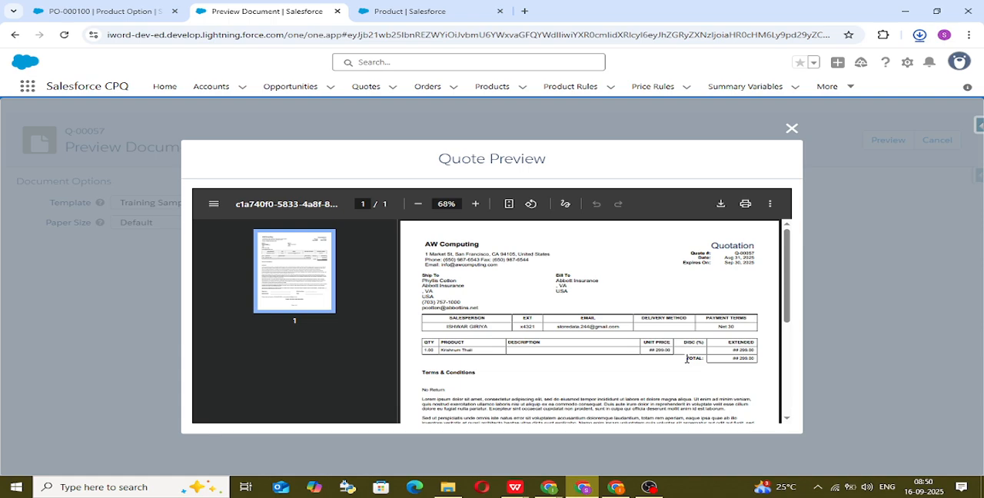
Step: Check the browser's recent downloads and open the downloaded quote PDF
click(920, 36)
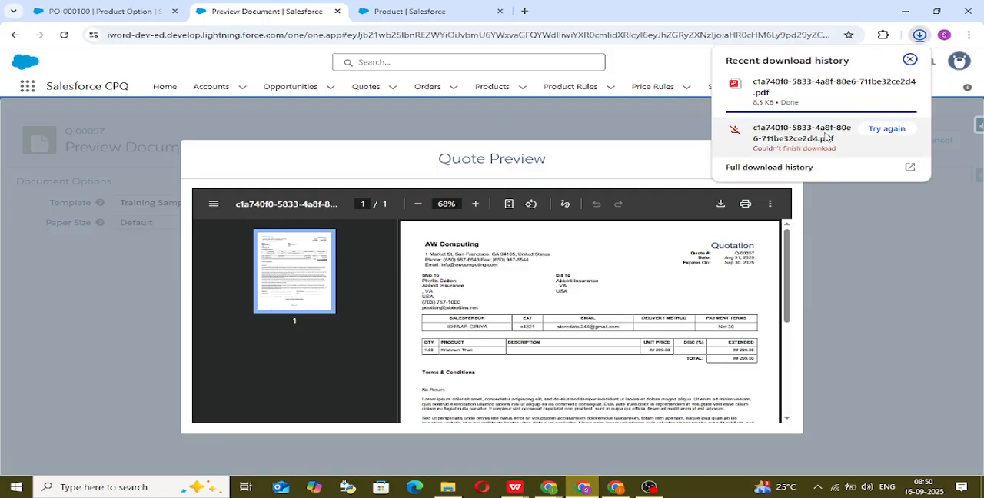
click(836, 218)
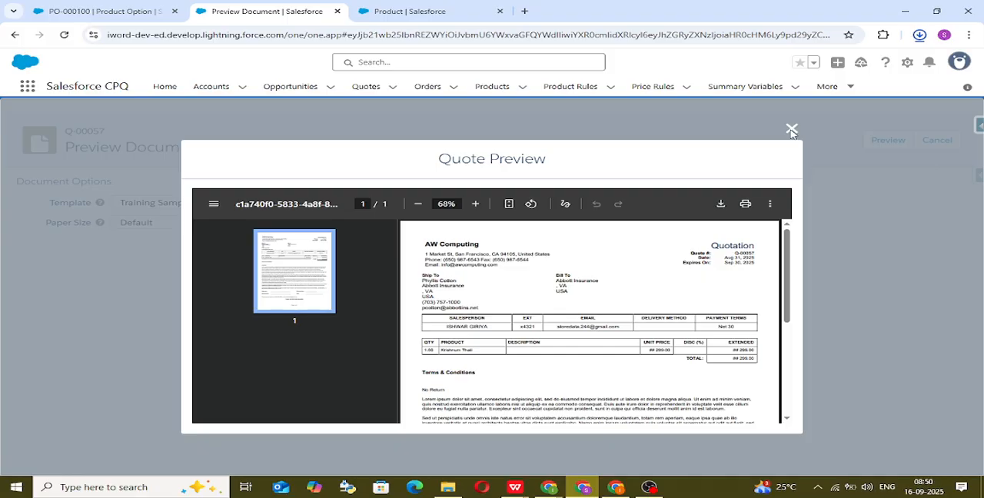
click(920, 37)
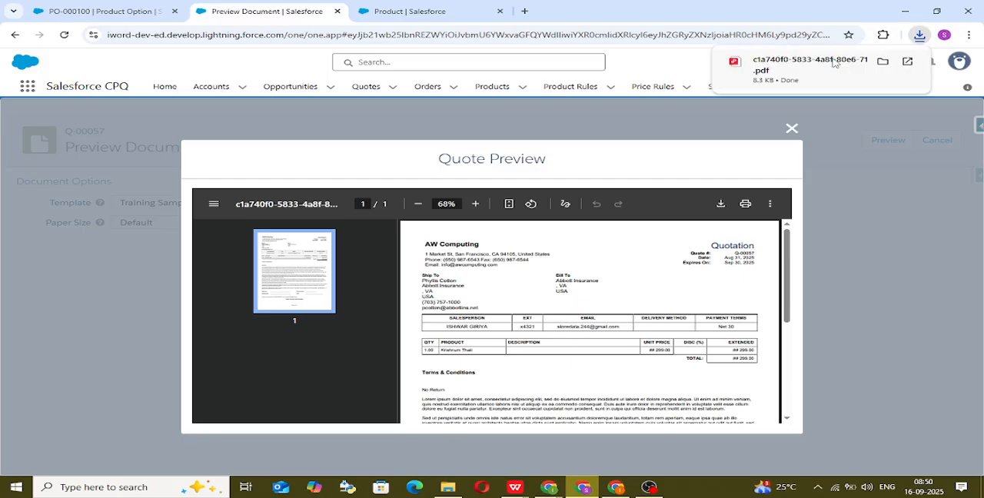
click(806, 71)
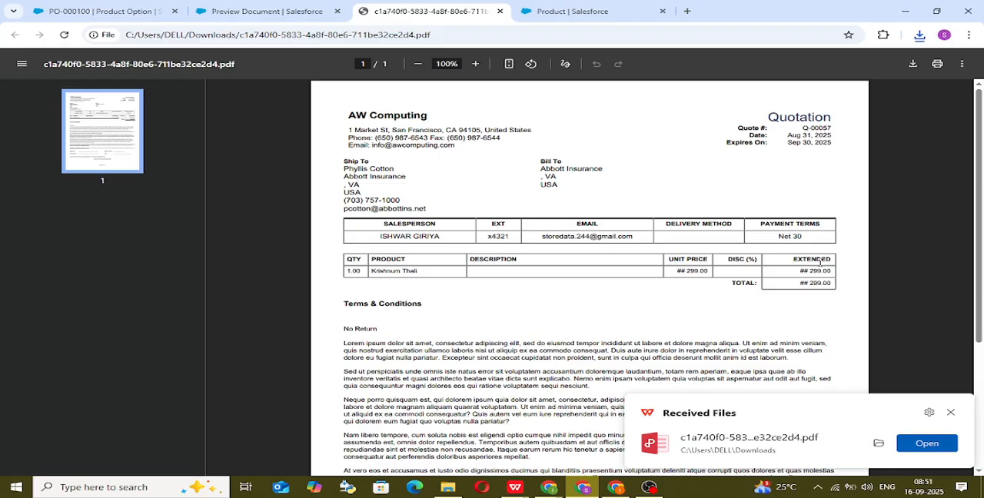
Step: Examine the Krishnum Thali line and its amounts in the quotation PDF, and switch back to Google Meet
drag(831, 270, 529, 260)
click(462, 270)
drag(356, 271, 753, 278)
click(754, 278)
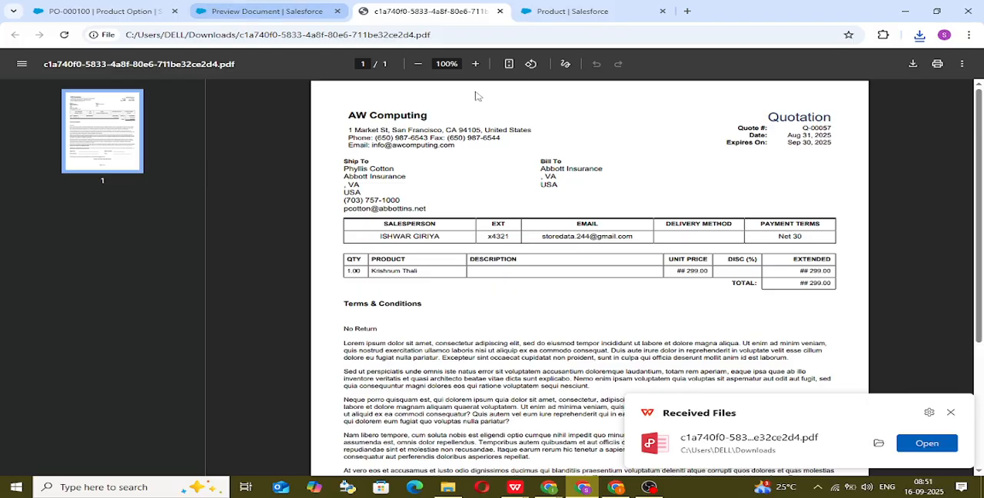
click(951, 412)
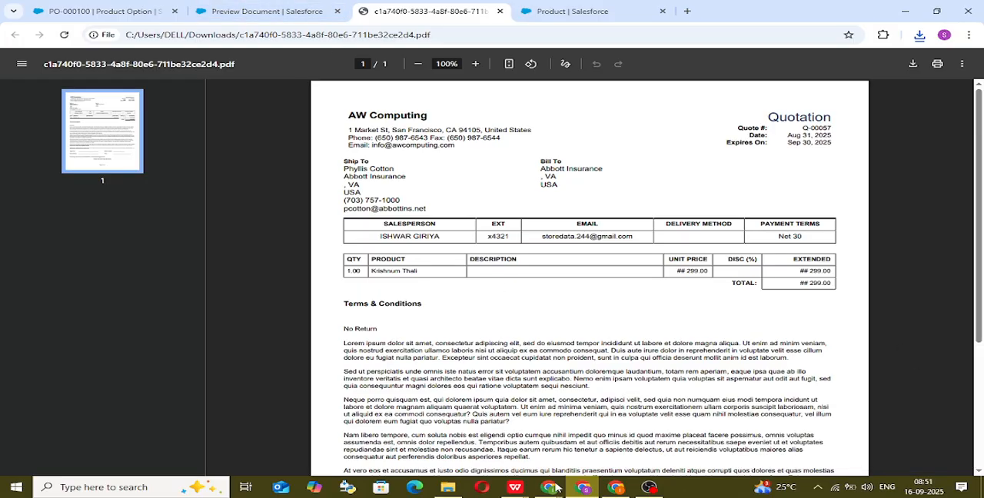
mouse_move(556, 489)
click(444, 423)
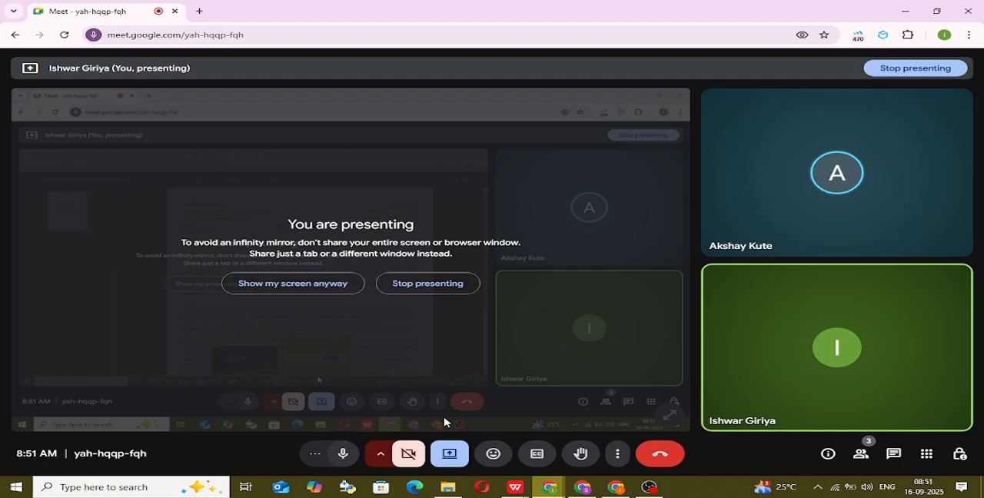